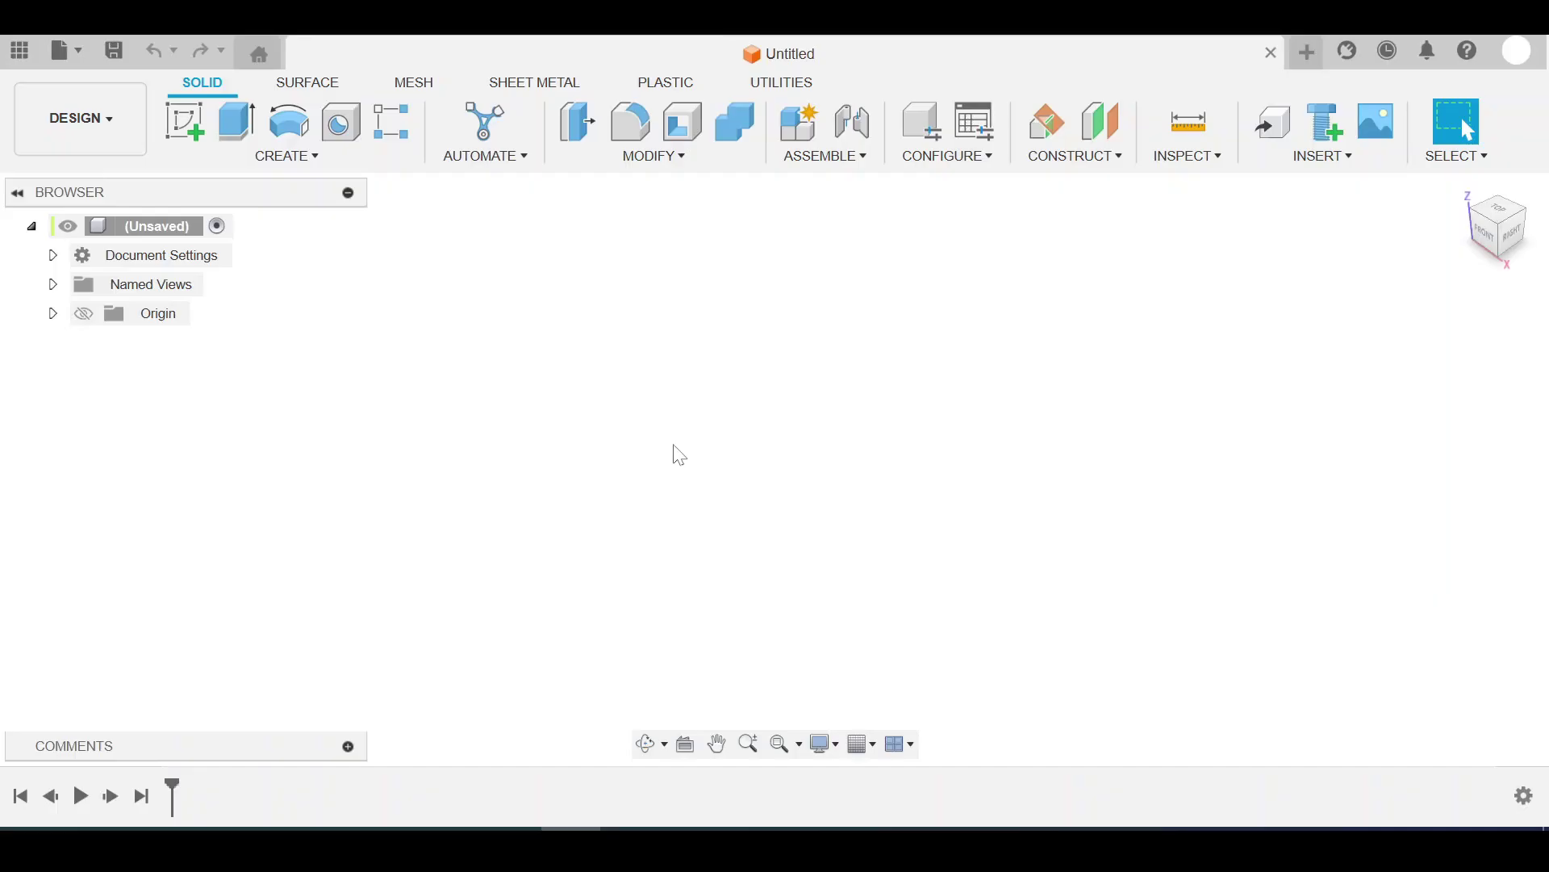
# Step: Start a sketch on the XY ground plane and view it from the top
pyautogui.click(194, 145)
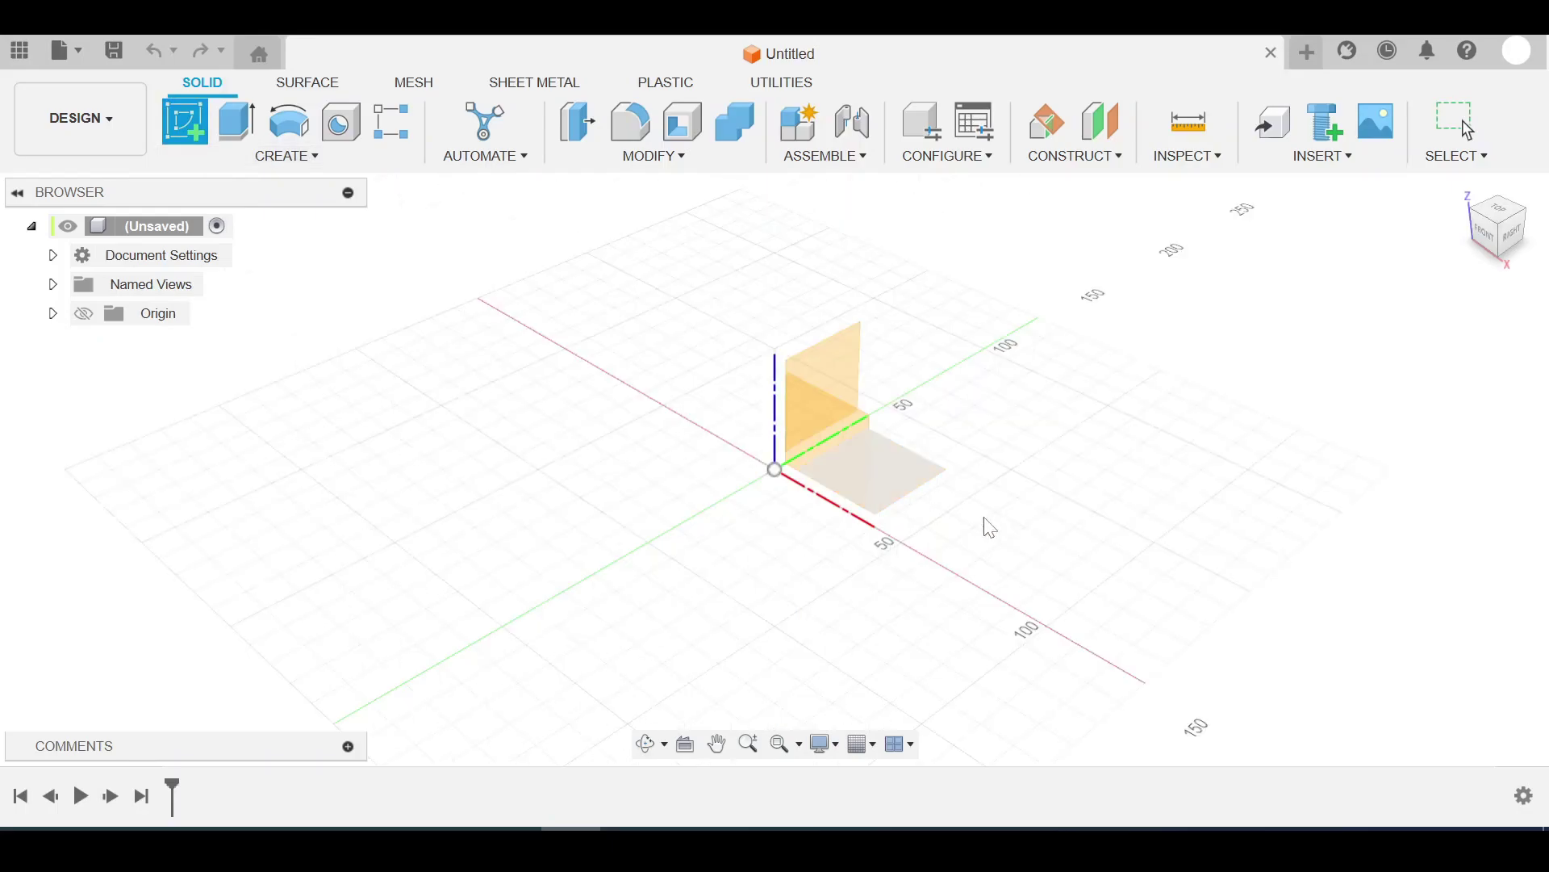
pyautogui.click(910, 495)
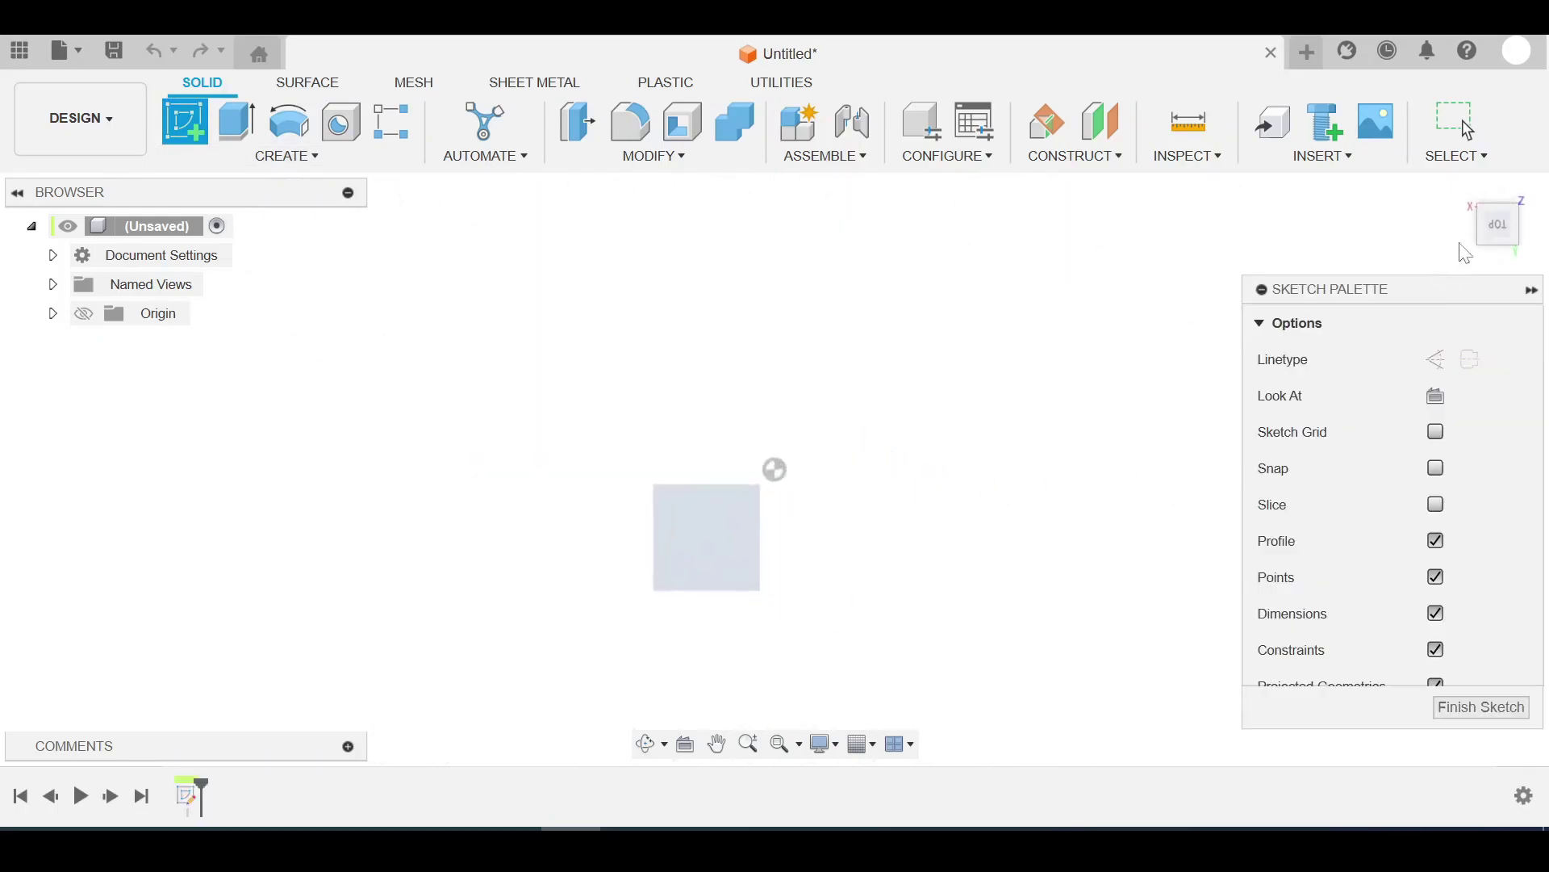
pyautogui.click(1463, 189)
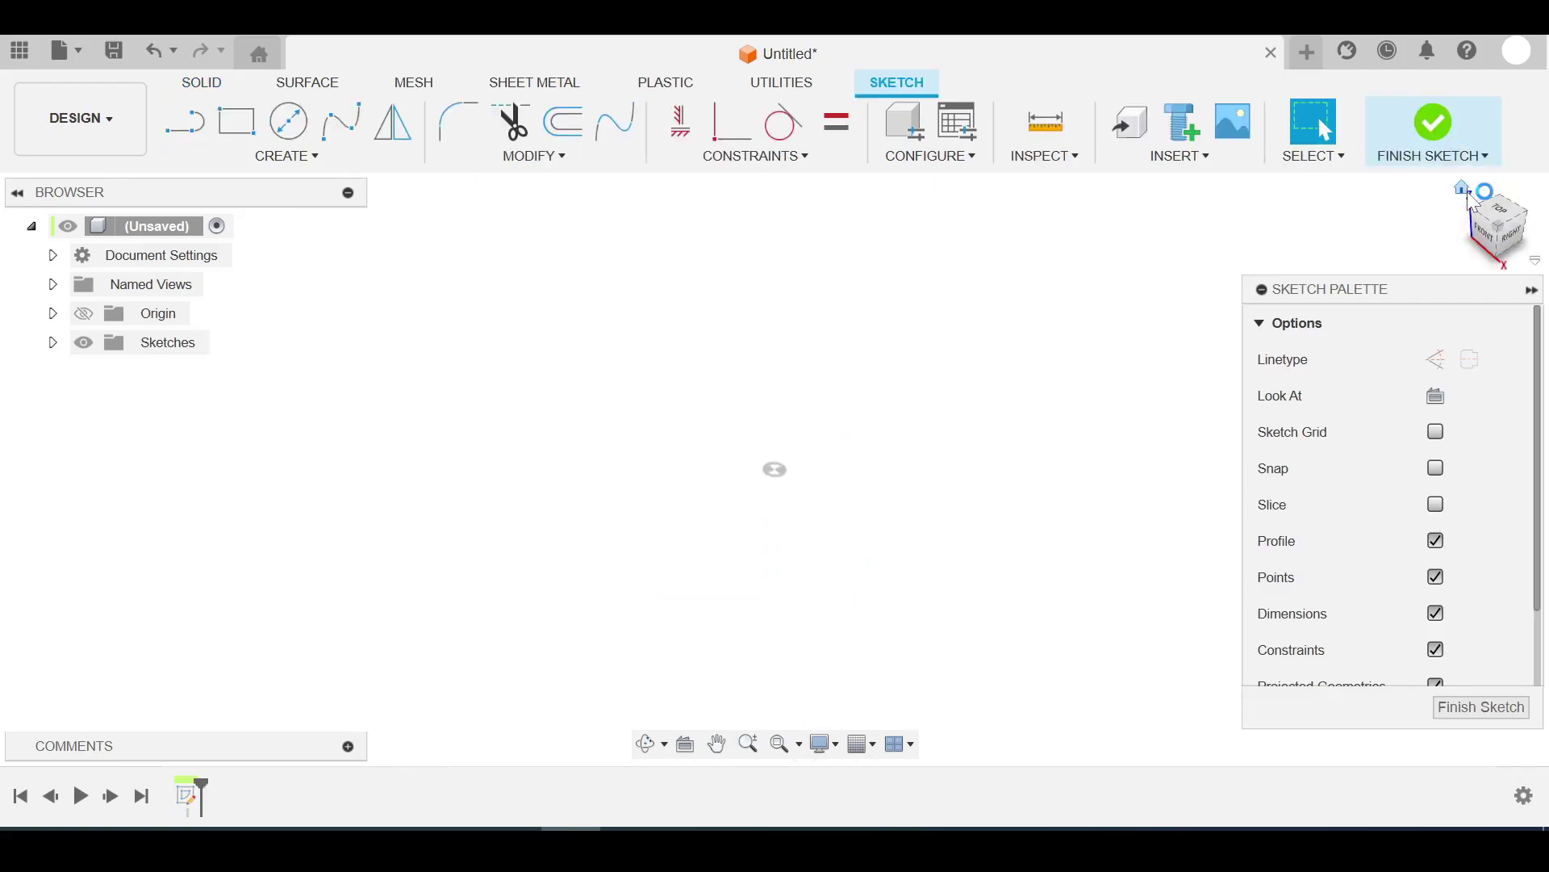
pyautogui.click(1512, 217)
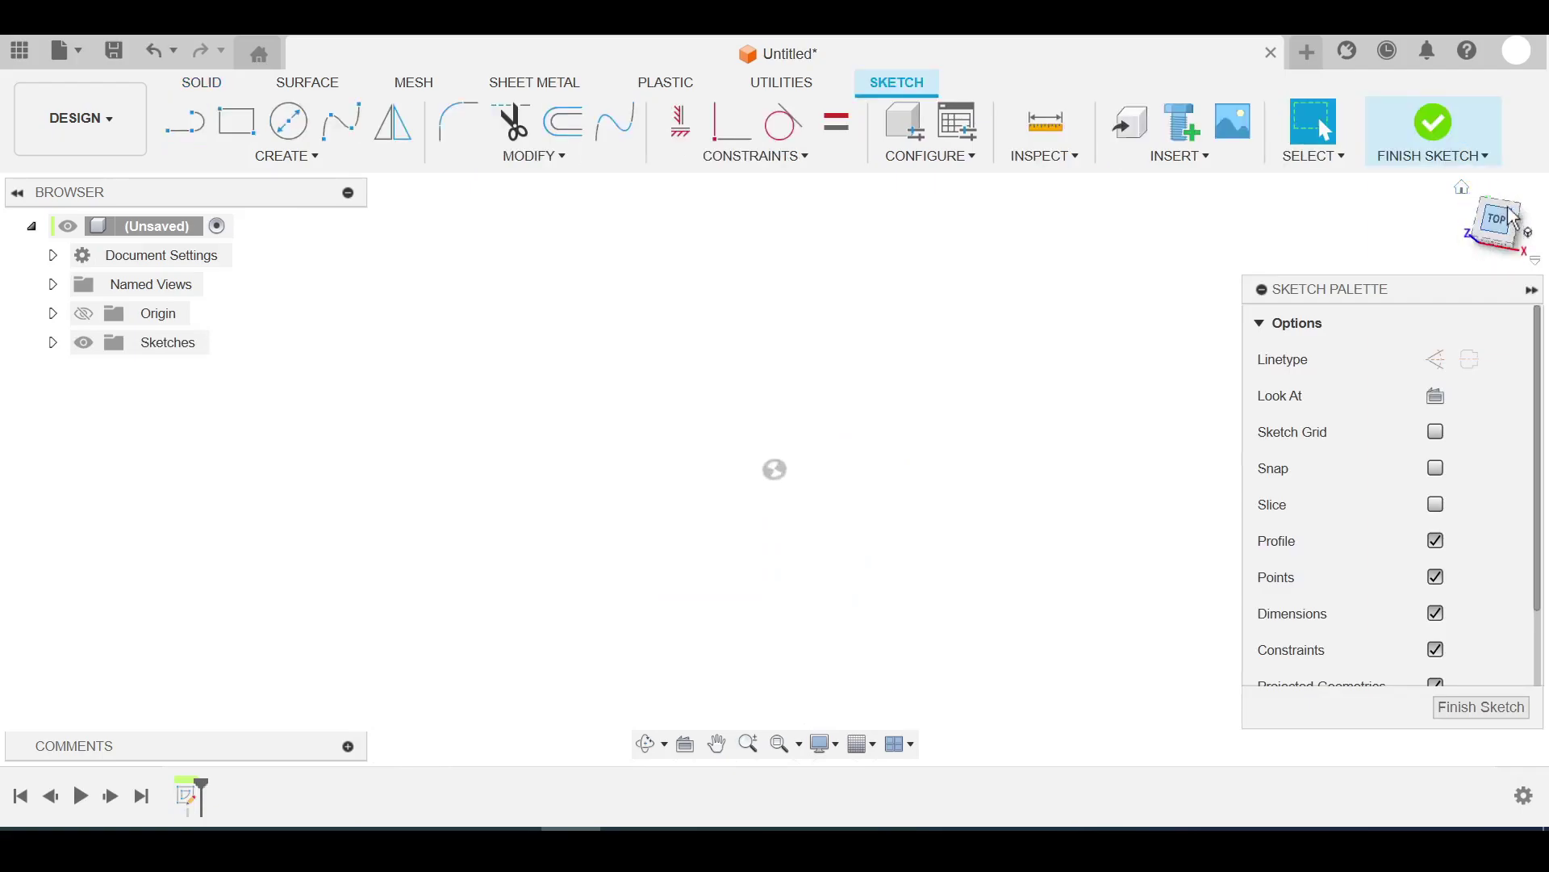
# Step: Draw a center rectangle anchored at the origin
pyautogui.click(249, 134)
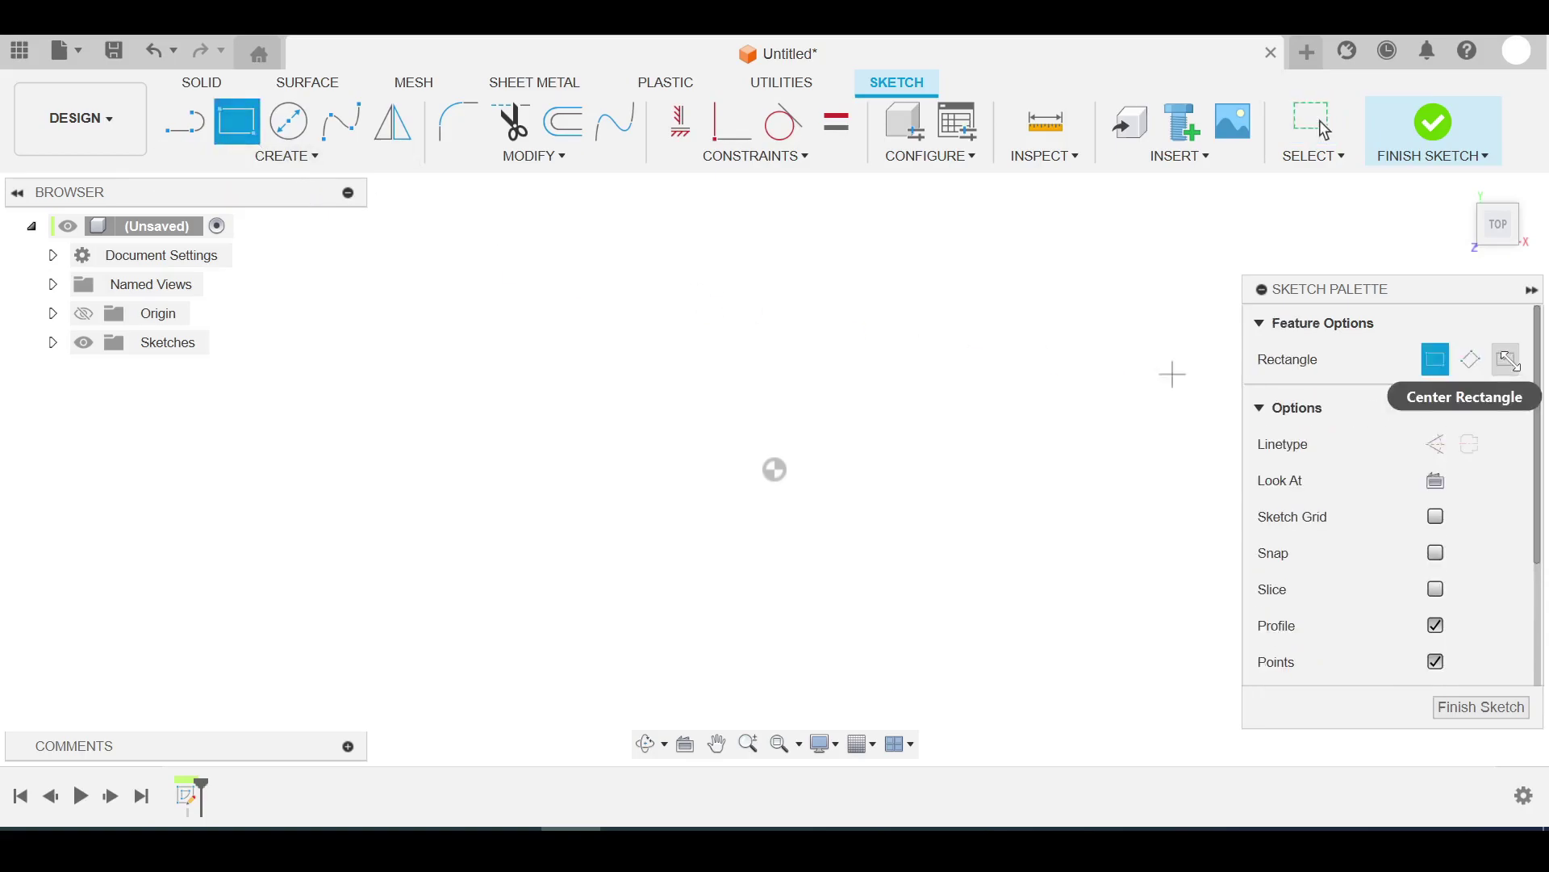
pyautogui.click(1508, 360)
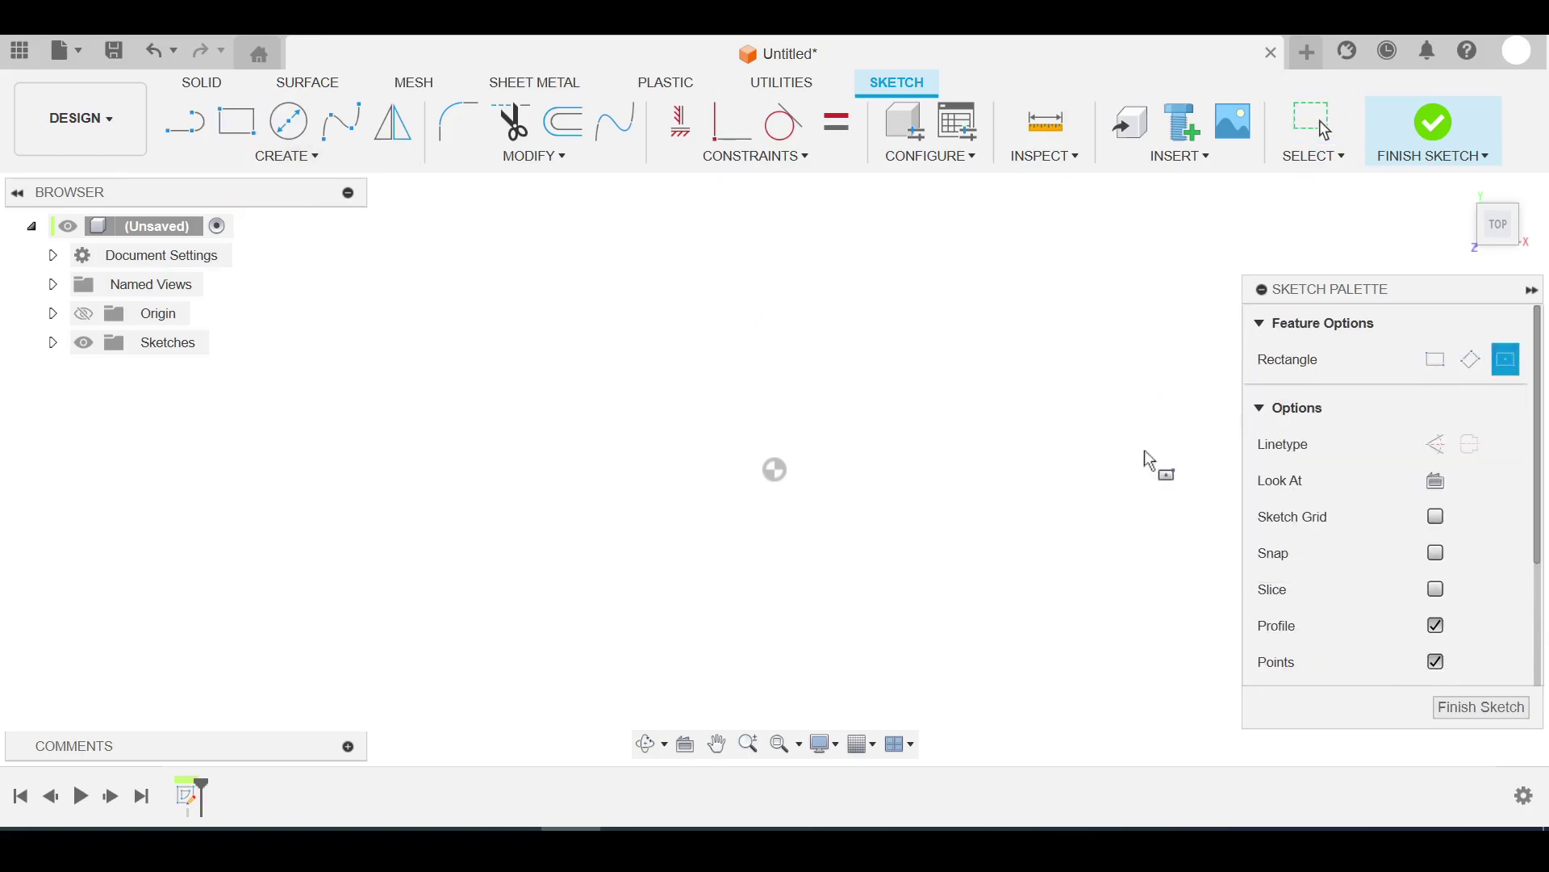
pyautogui.click(776, 470)
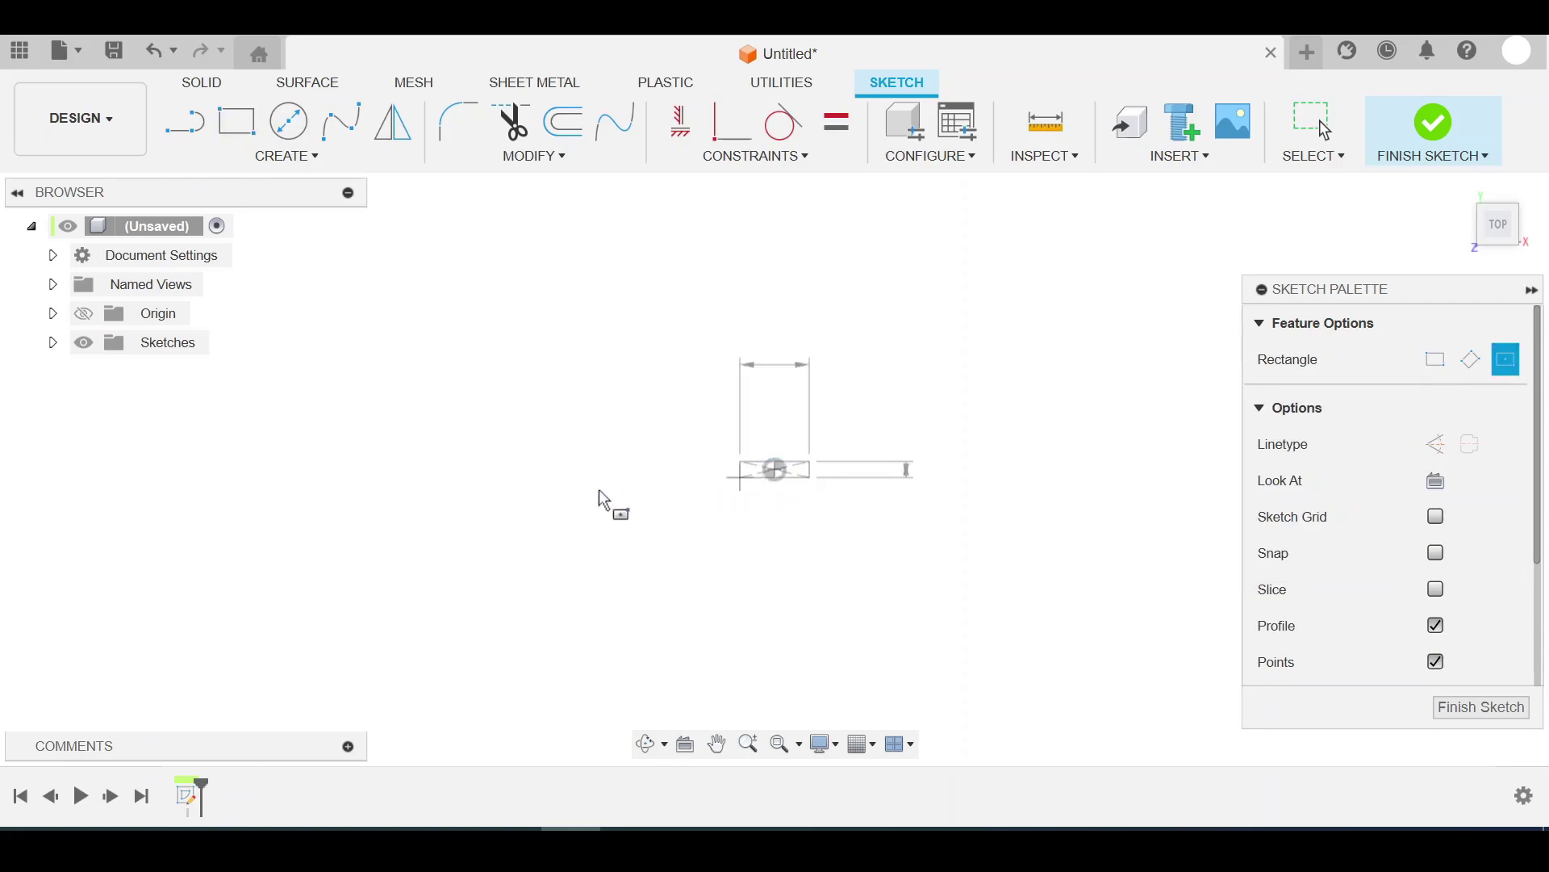
pyautogui.click(484, 534)
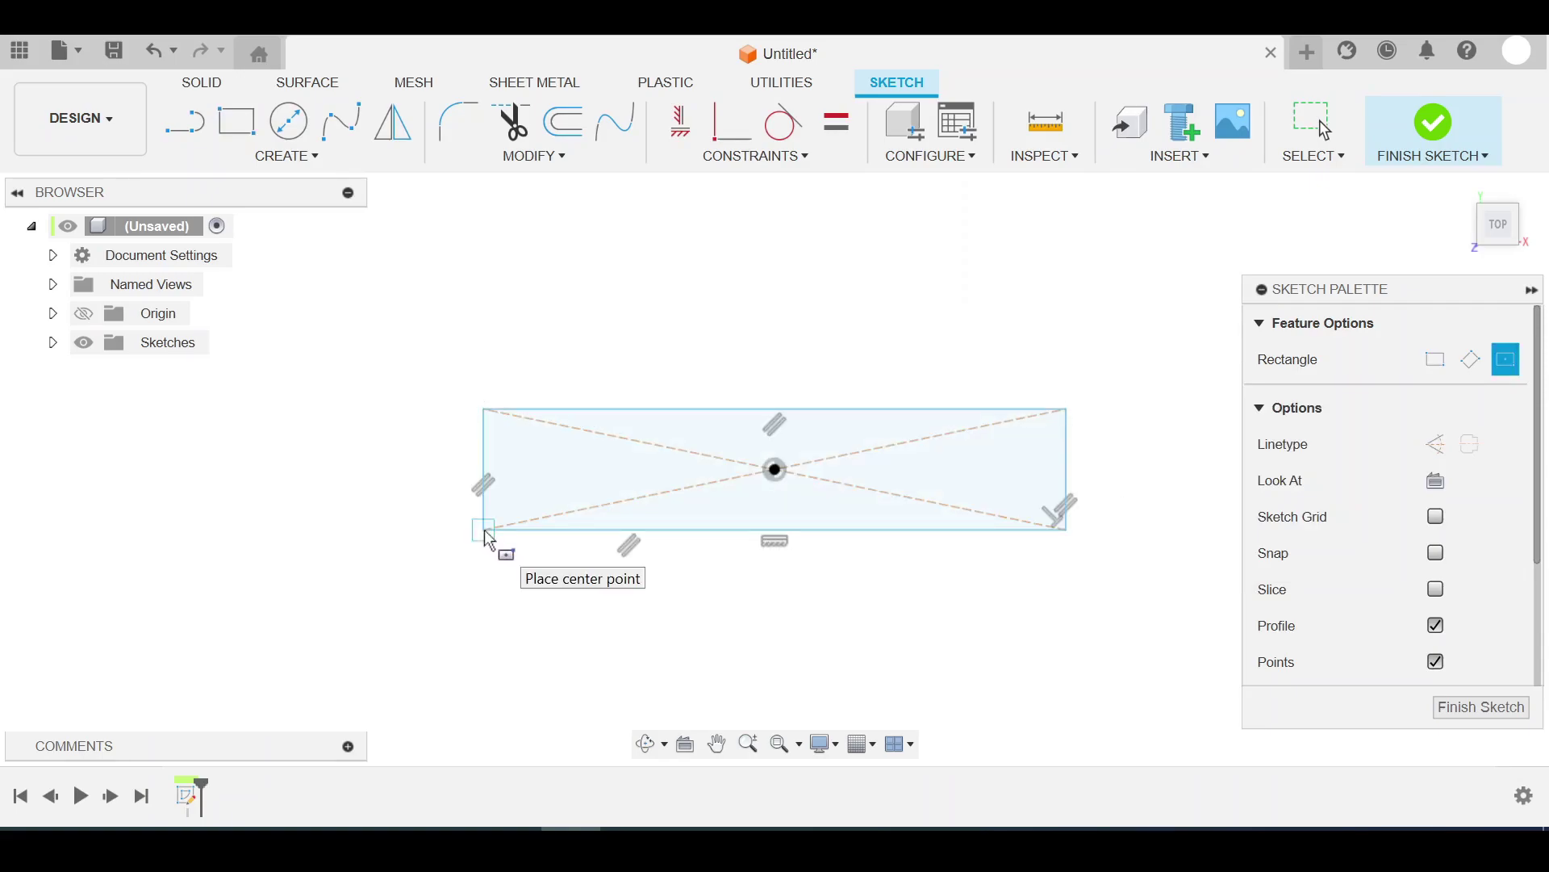
pyautogui.press('Escape')
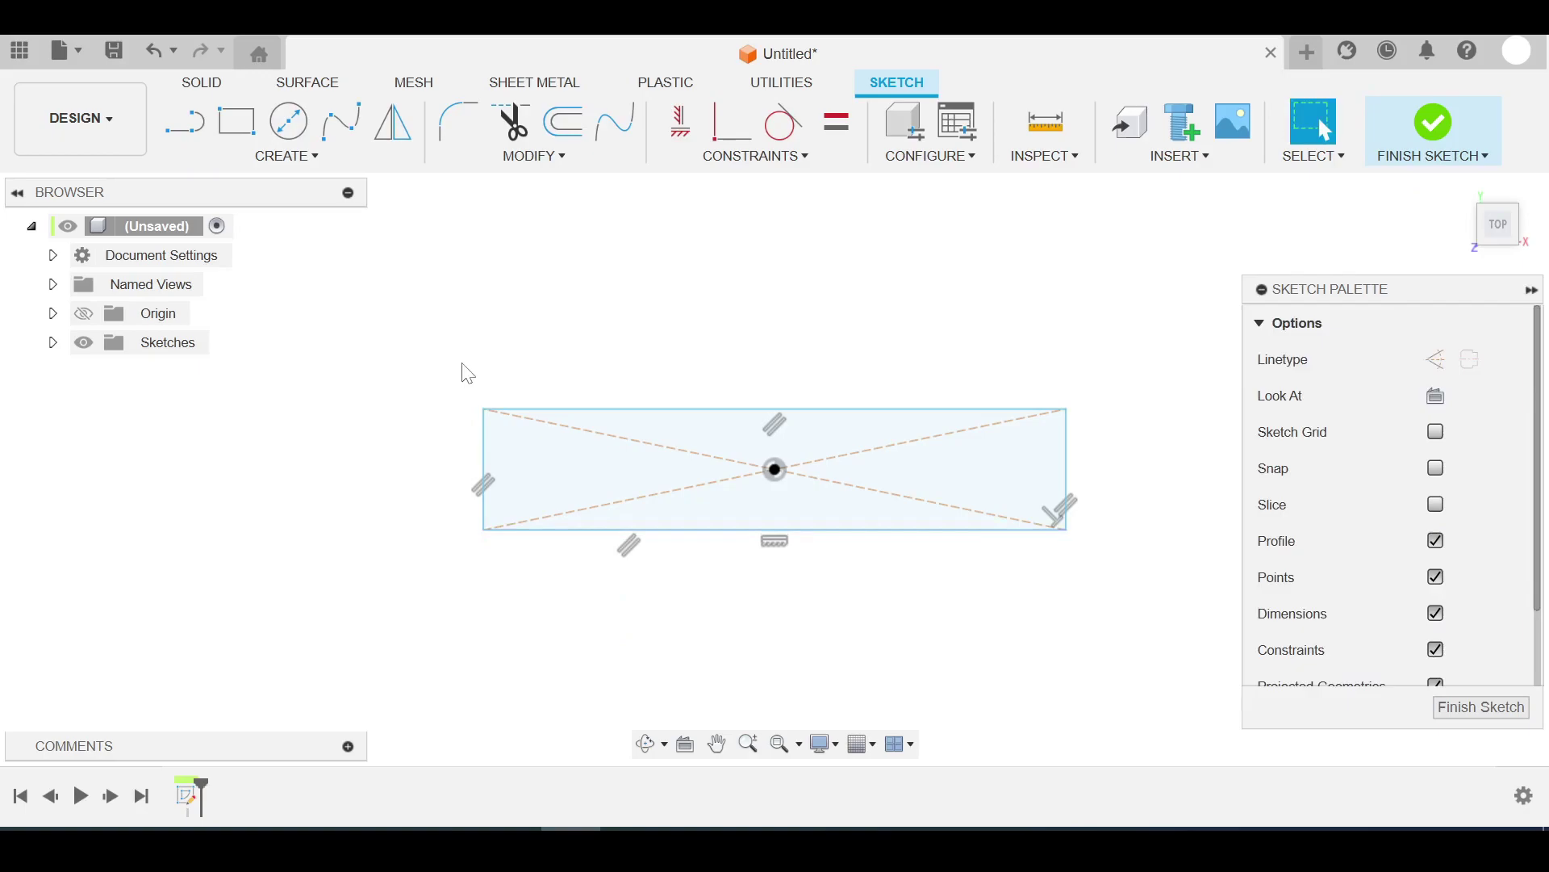
# Step: Dimension the rectangle 150 mm wide and 40 mm tall
pyautogui.press('d')
pyautogui.click(689, 408)
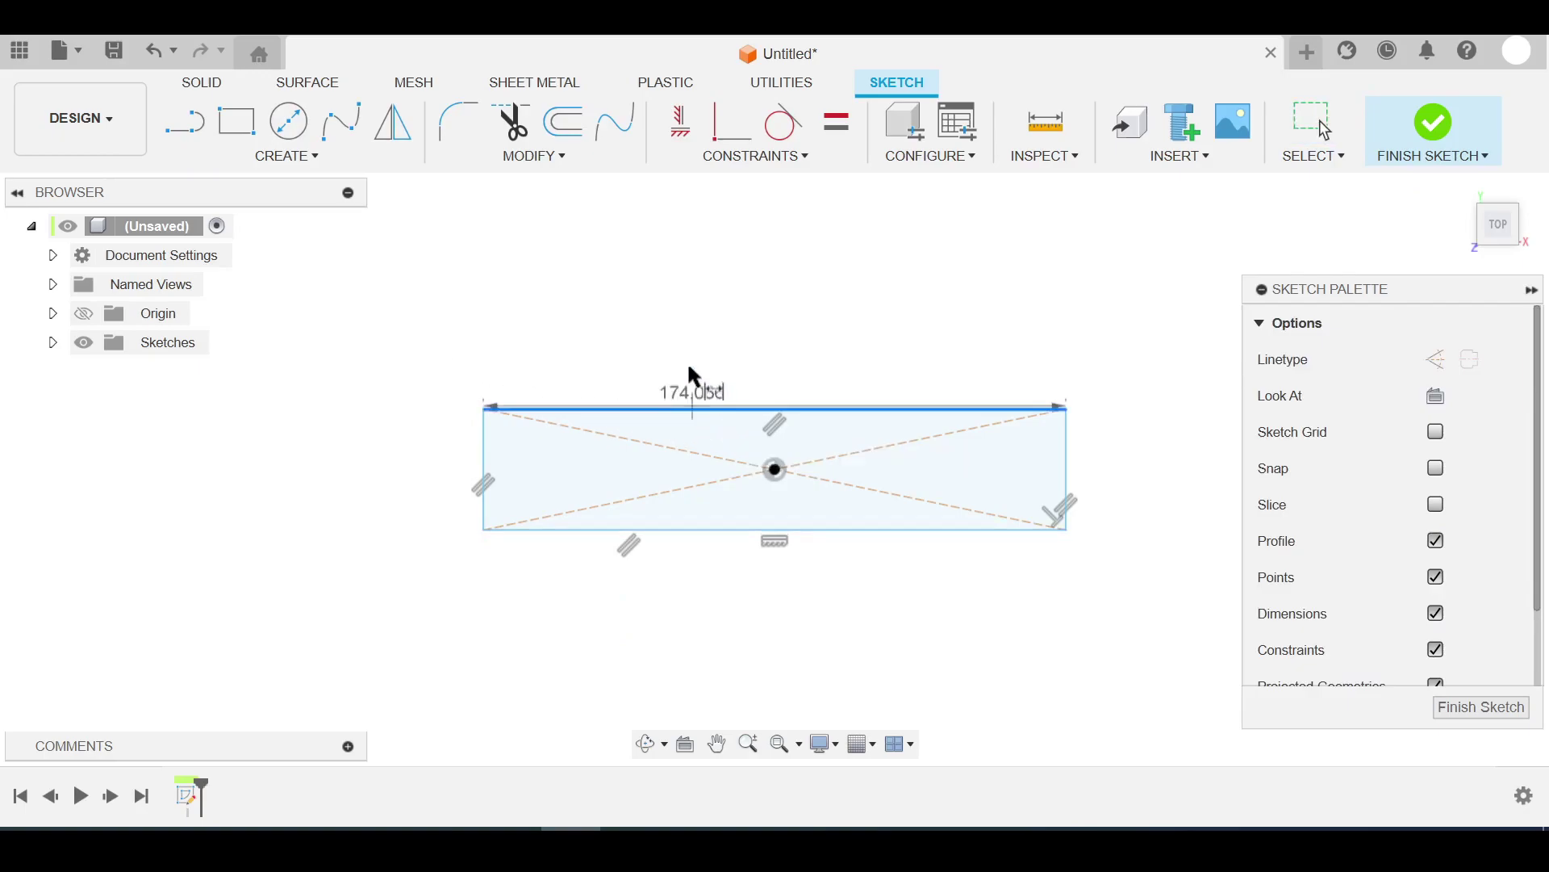
pyautogui.click(713, 334)
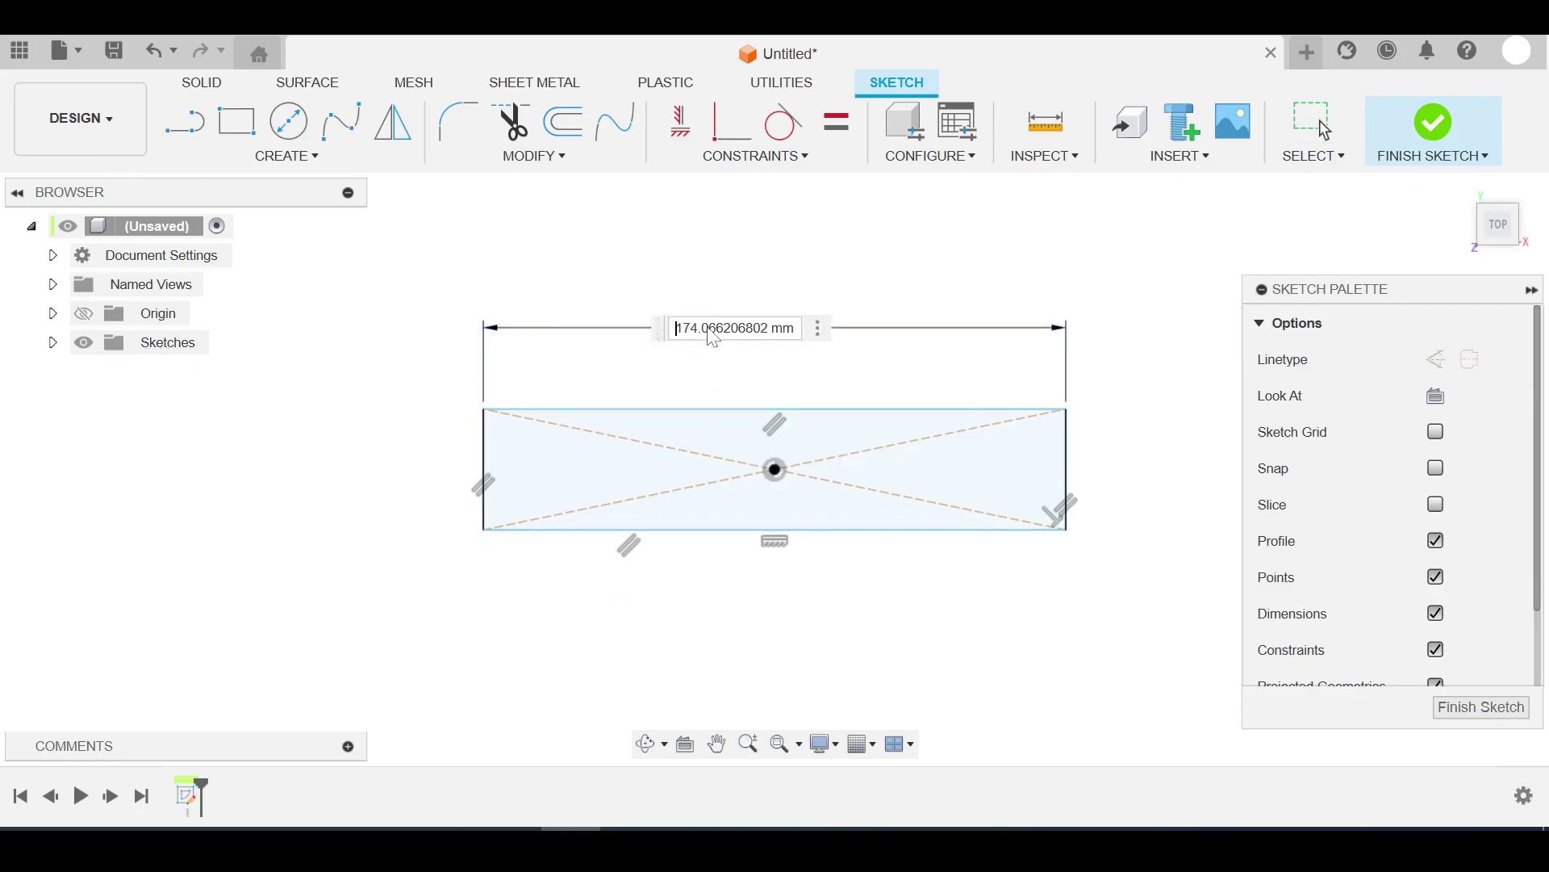
pyautogui.write('50')
pyautogui.press('Return')
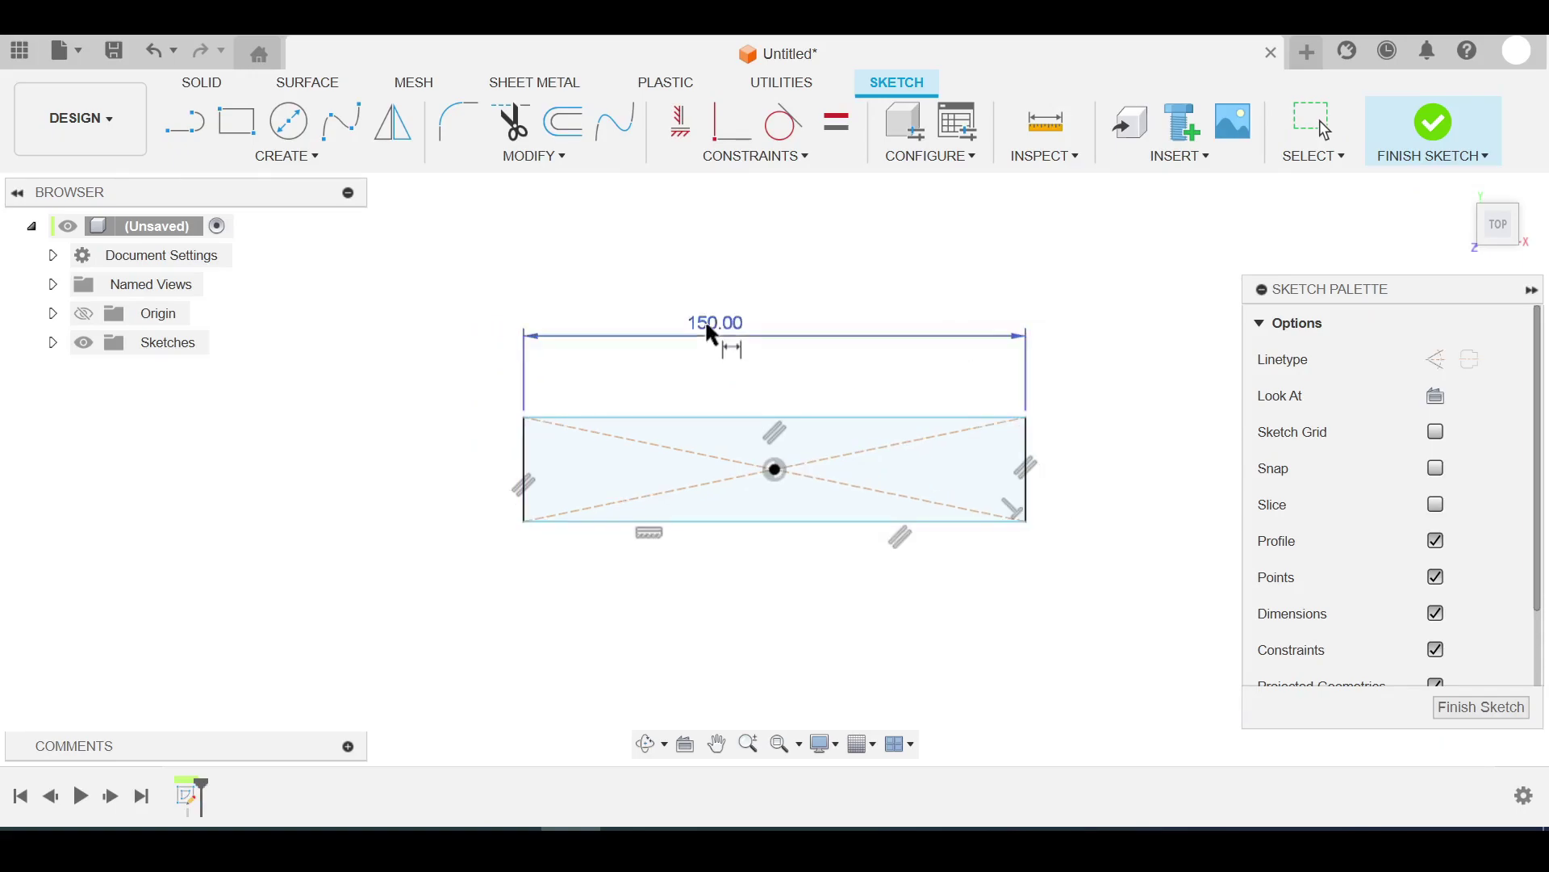
pyautogui.click(1026, 505)
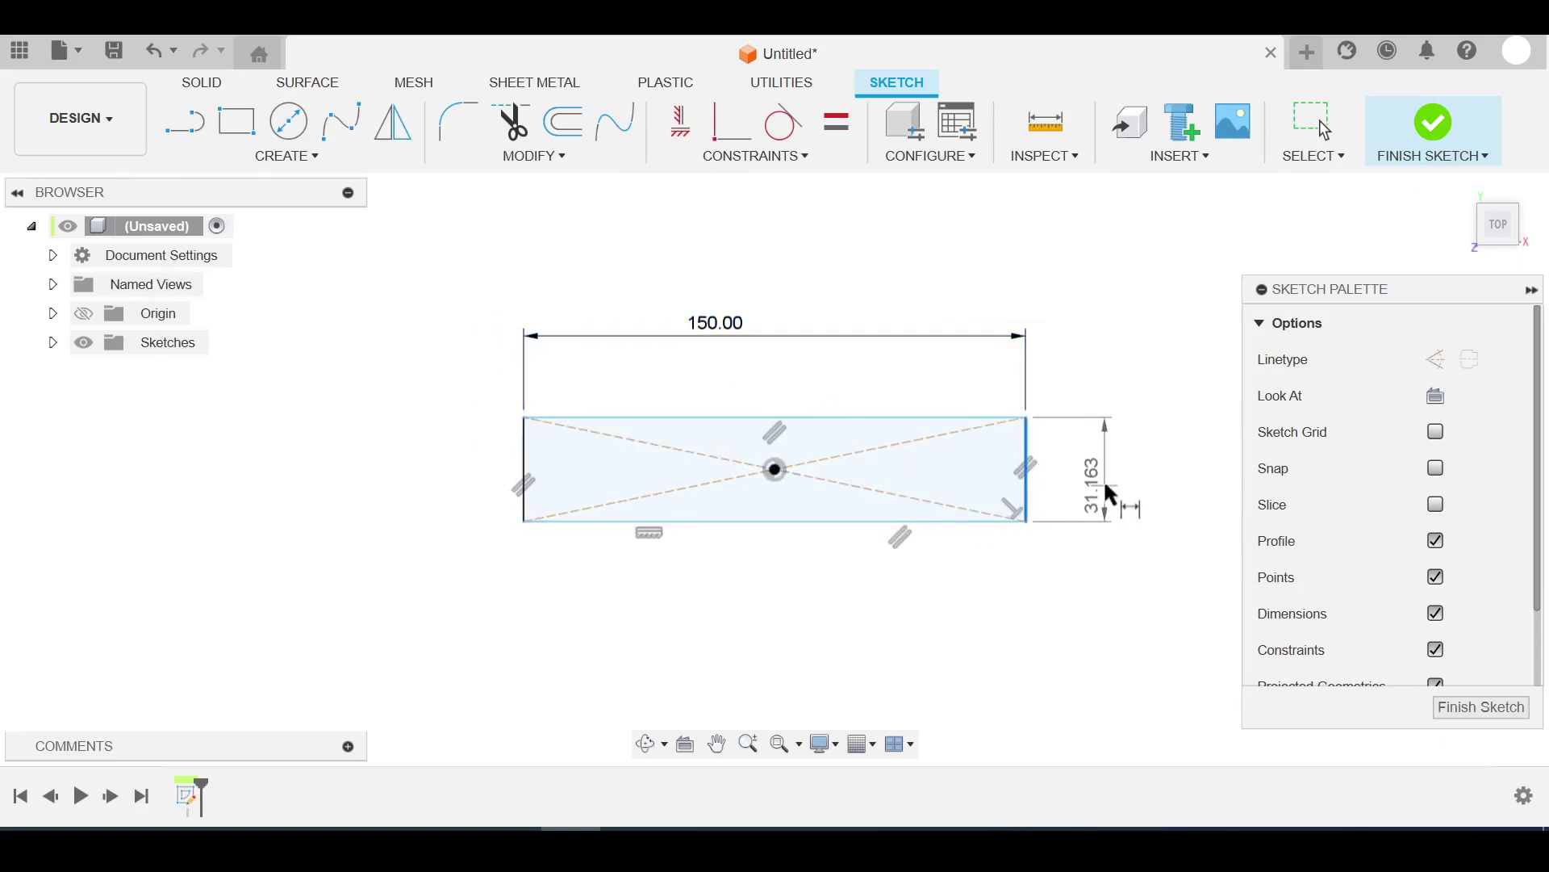
pyautogui.click(1105, 486)
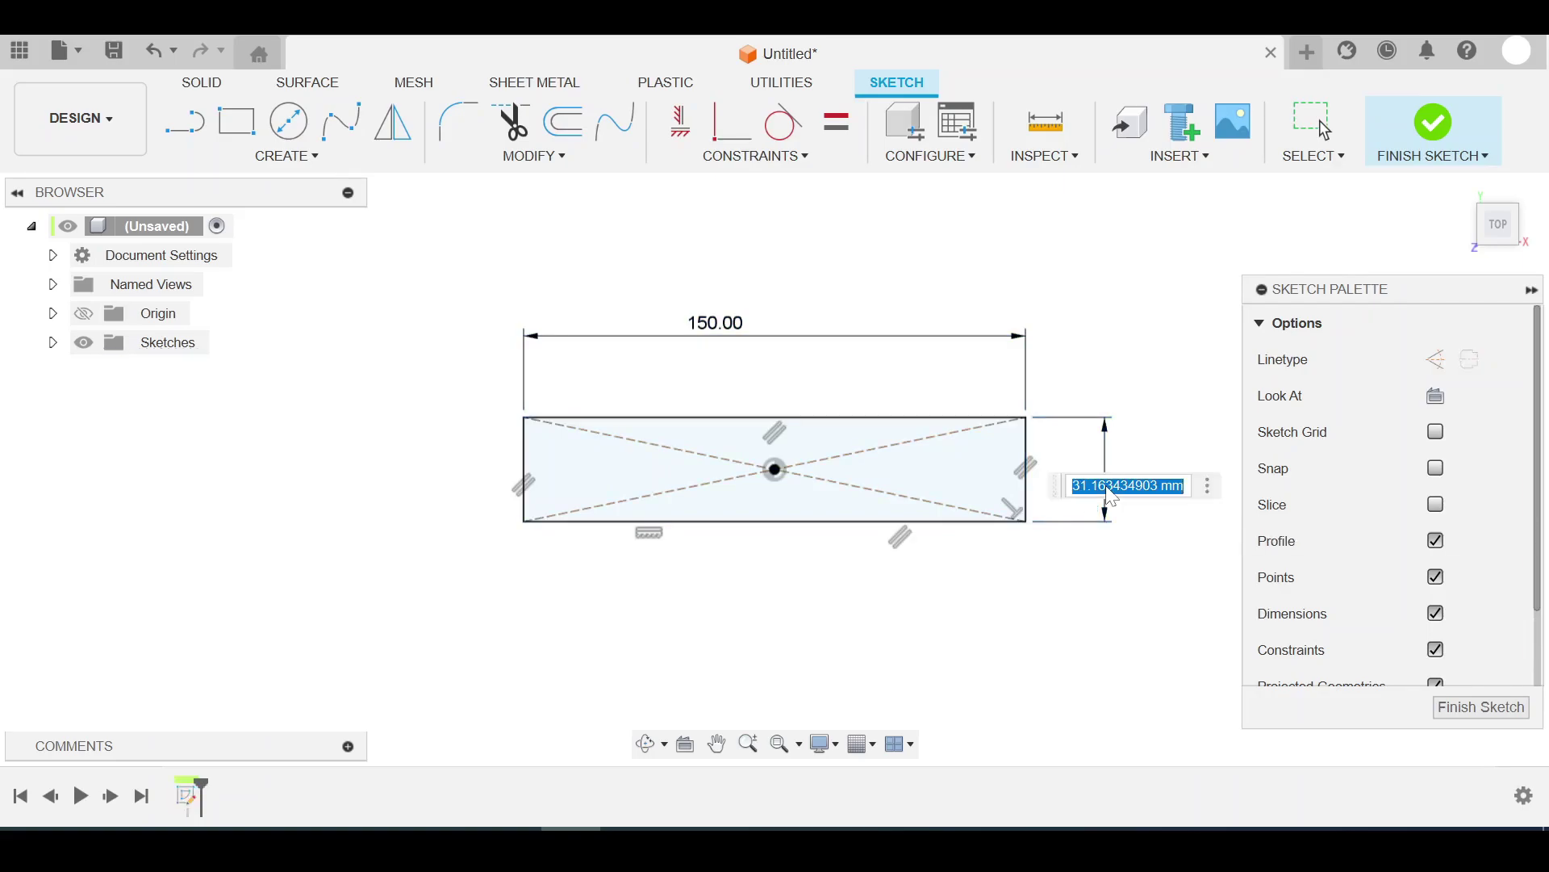
pyautogui.press('BackSpace')
pyautogui.write('40')
pyautogui.press('Return')
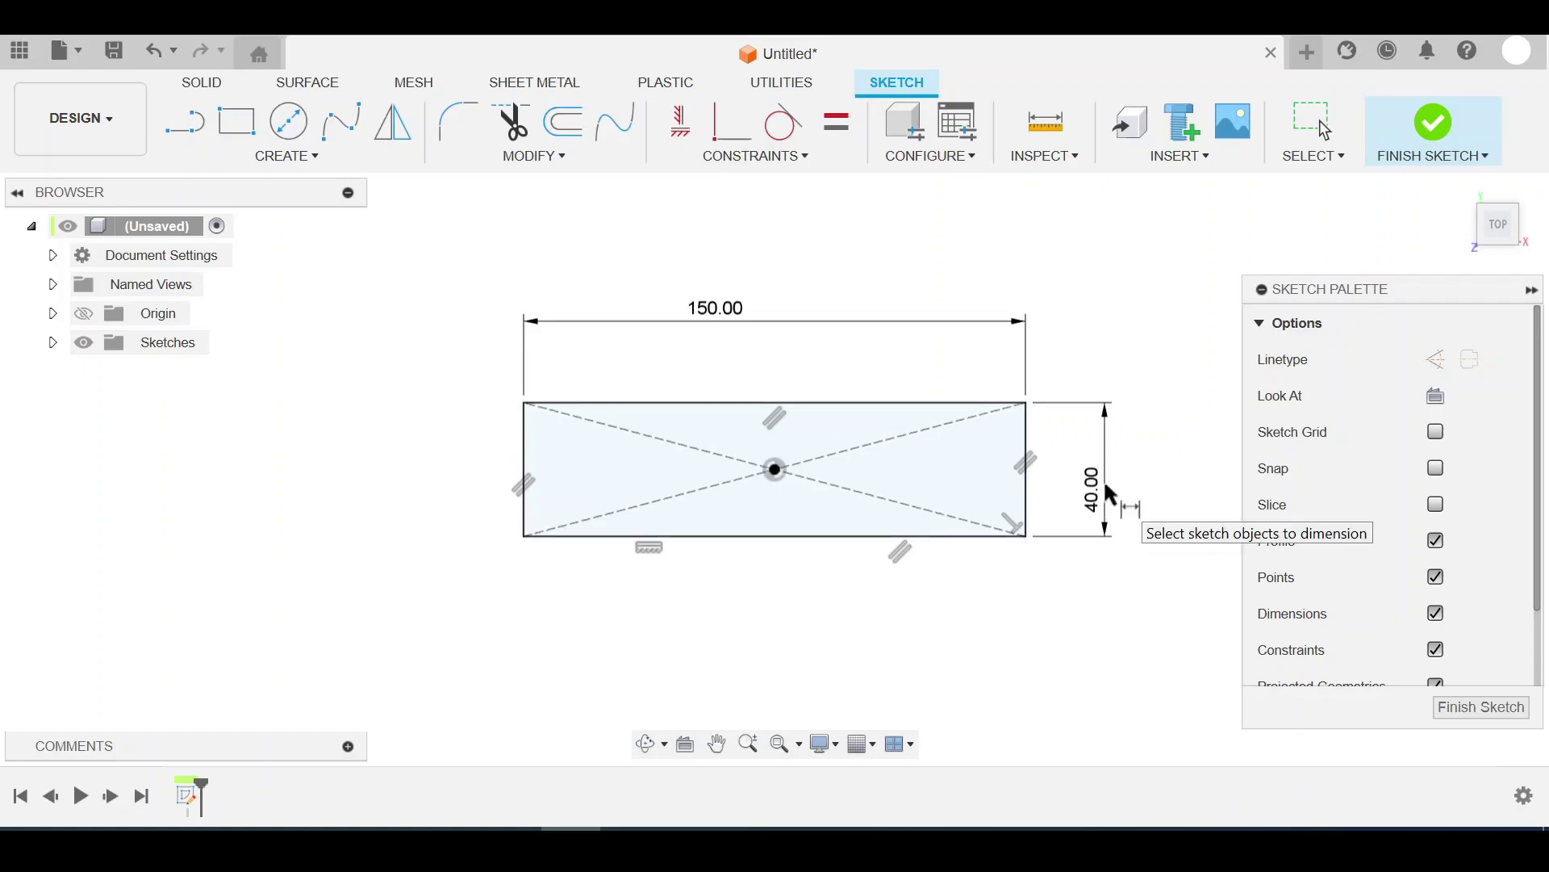
pyautogui.press('Escape')
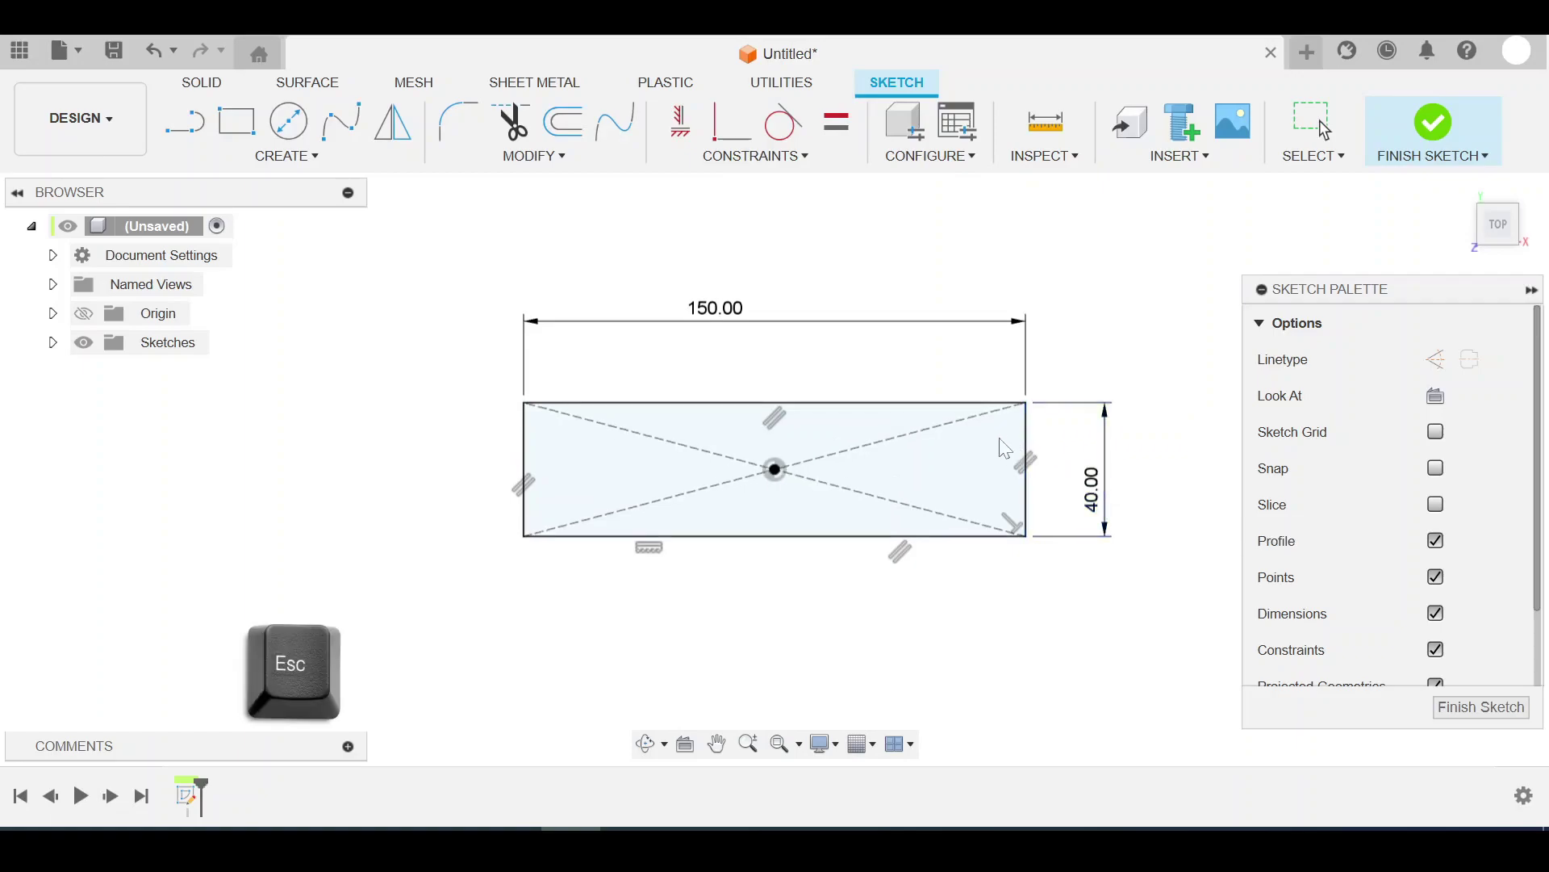
# Step: Delete both construction diagonals of the rectangle
pyautogui.click(924, 430)
pyautogui.press('Delete')
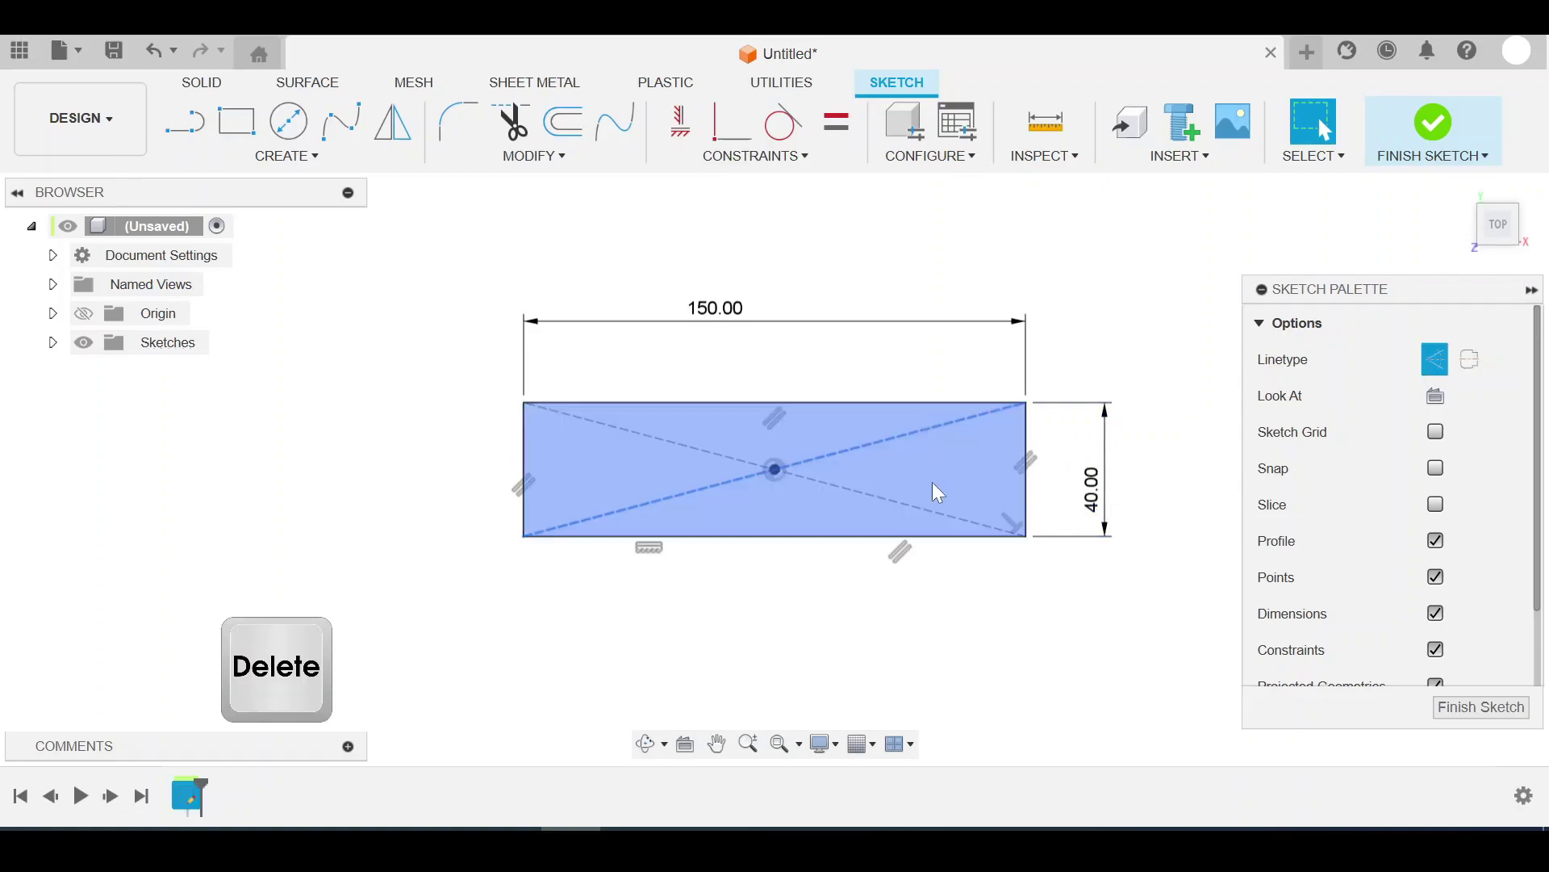
pyautogui.click(928, 515)
pyautogui.press('Delete')
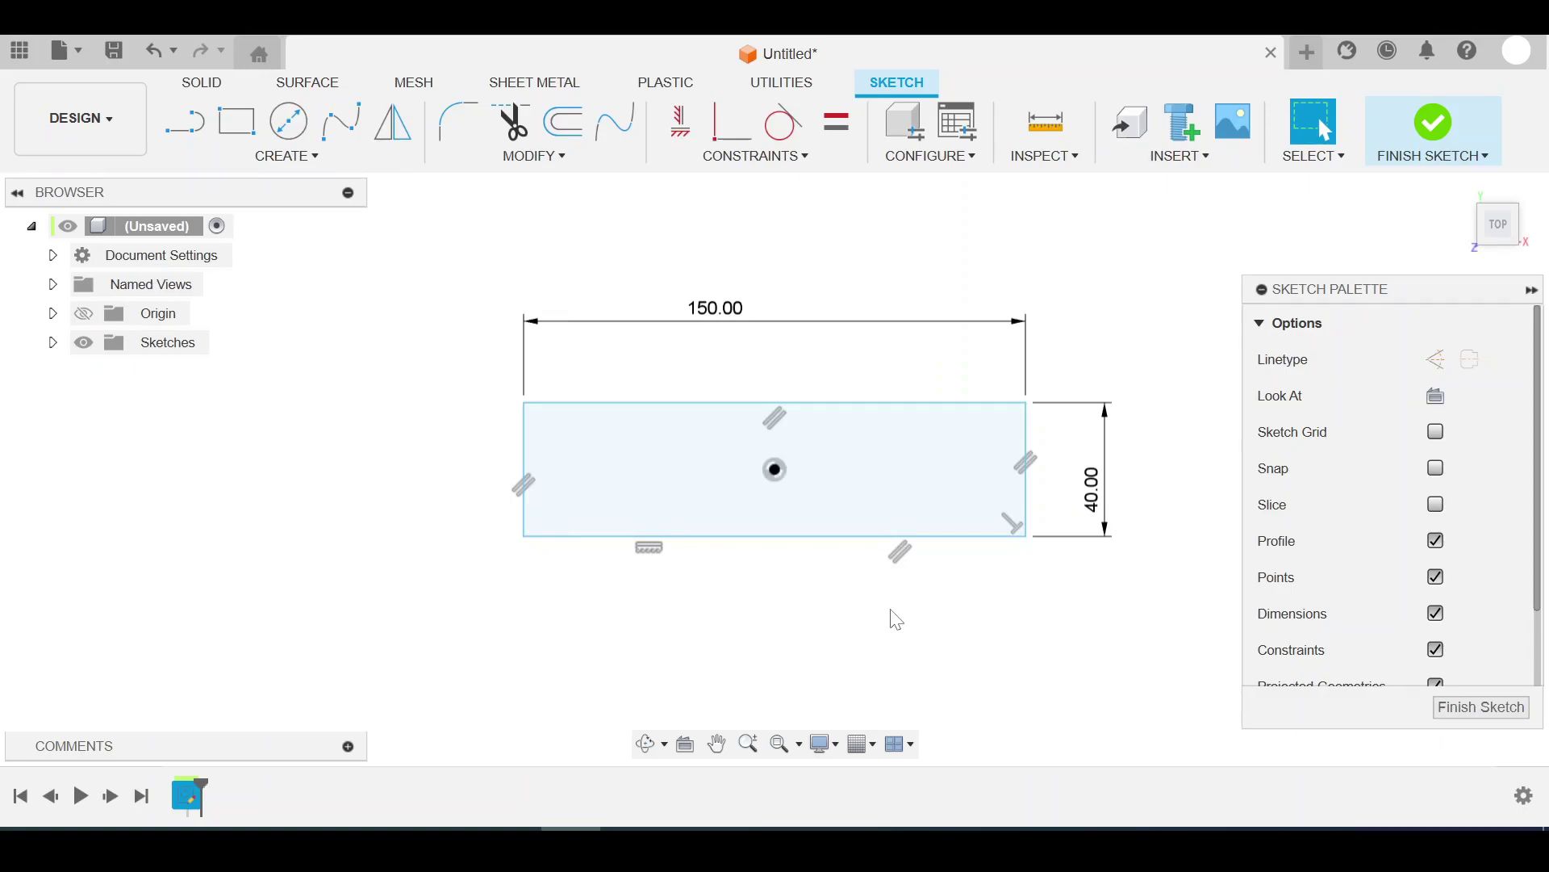
# Step: Change the rectangle width to 120, then to the expression 120+10 (130 mm)
pyautogui.doubleClick(723, 317)
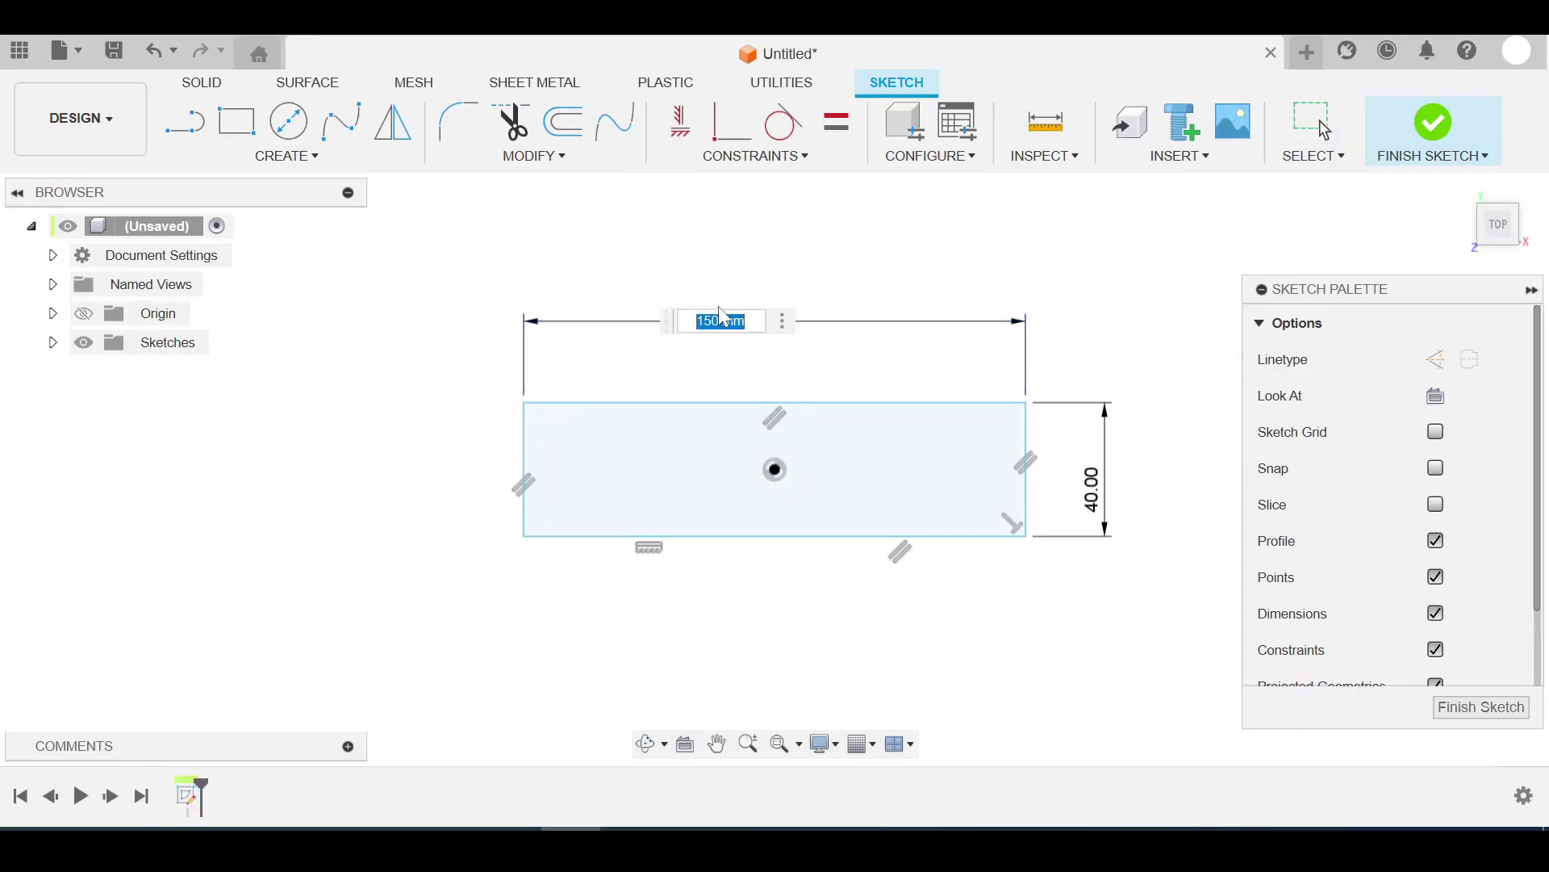
pyautogui.press('BackSpace')
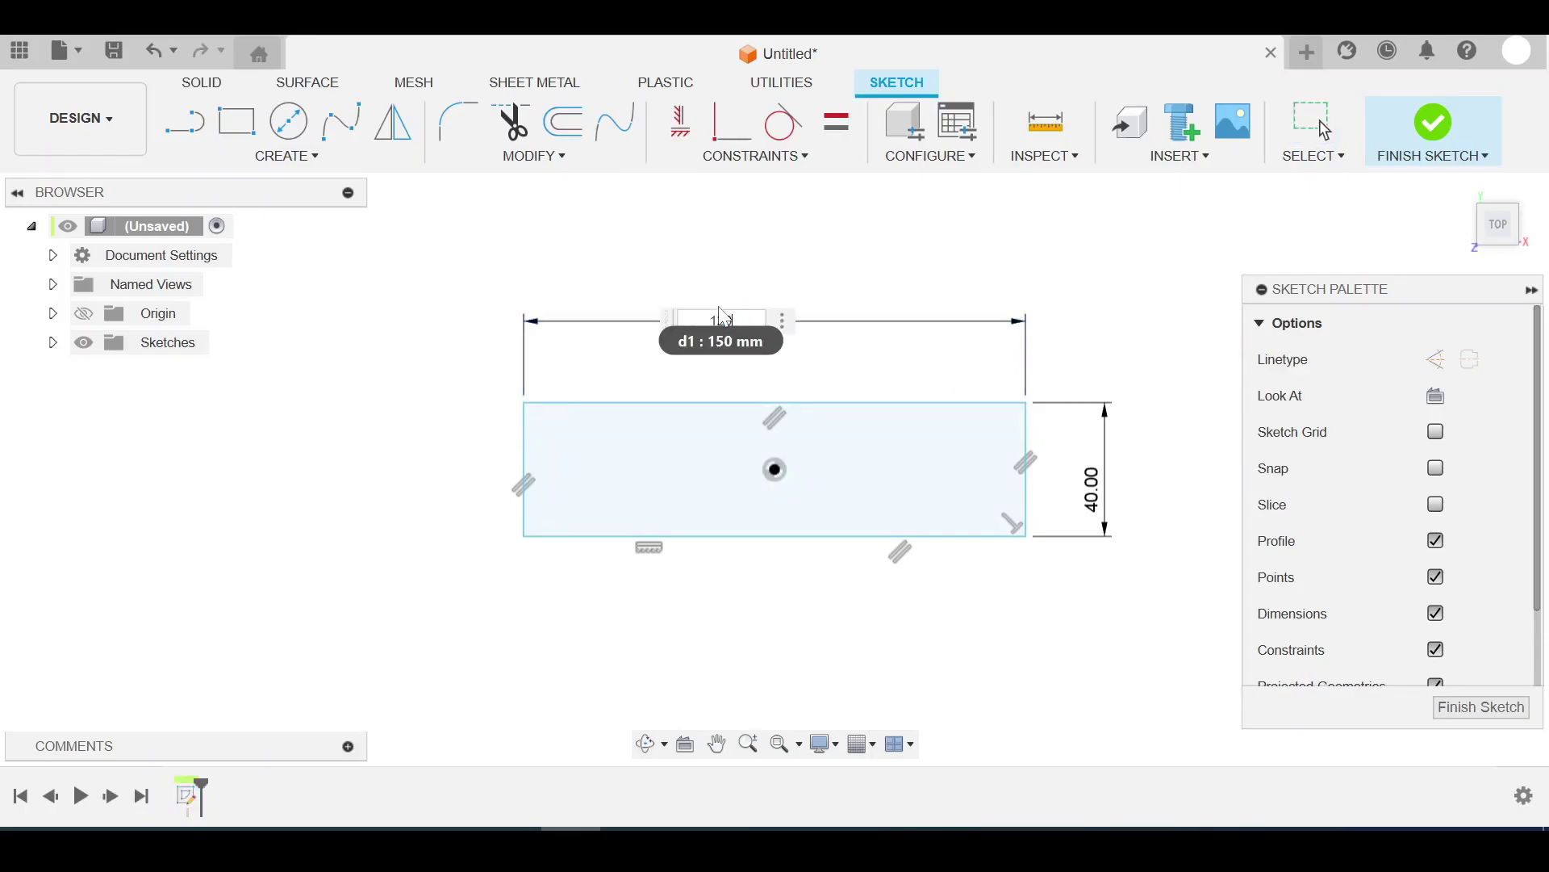
pyautogui.write('0')
pyautogui.press('Return')
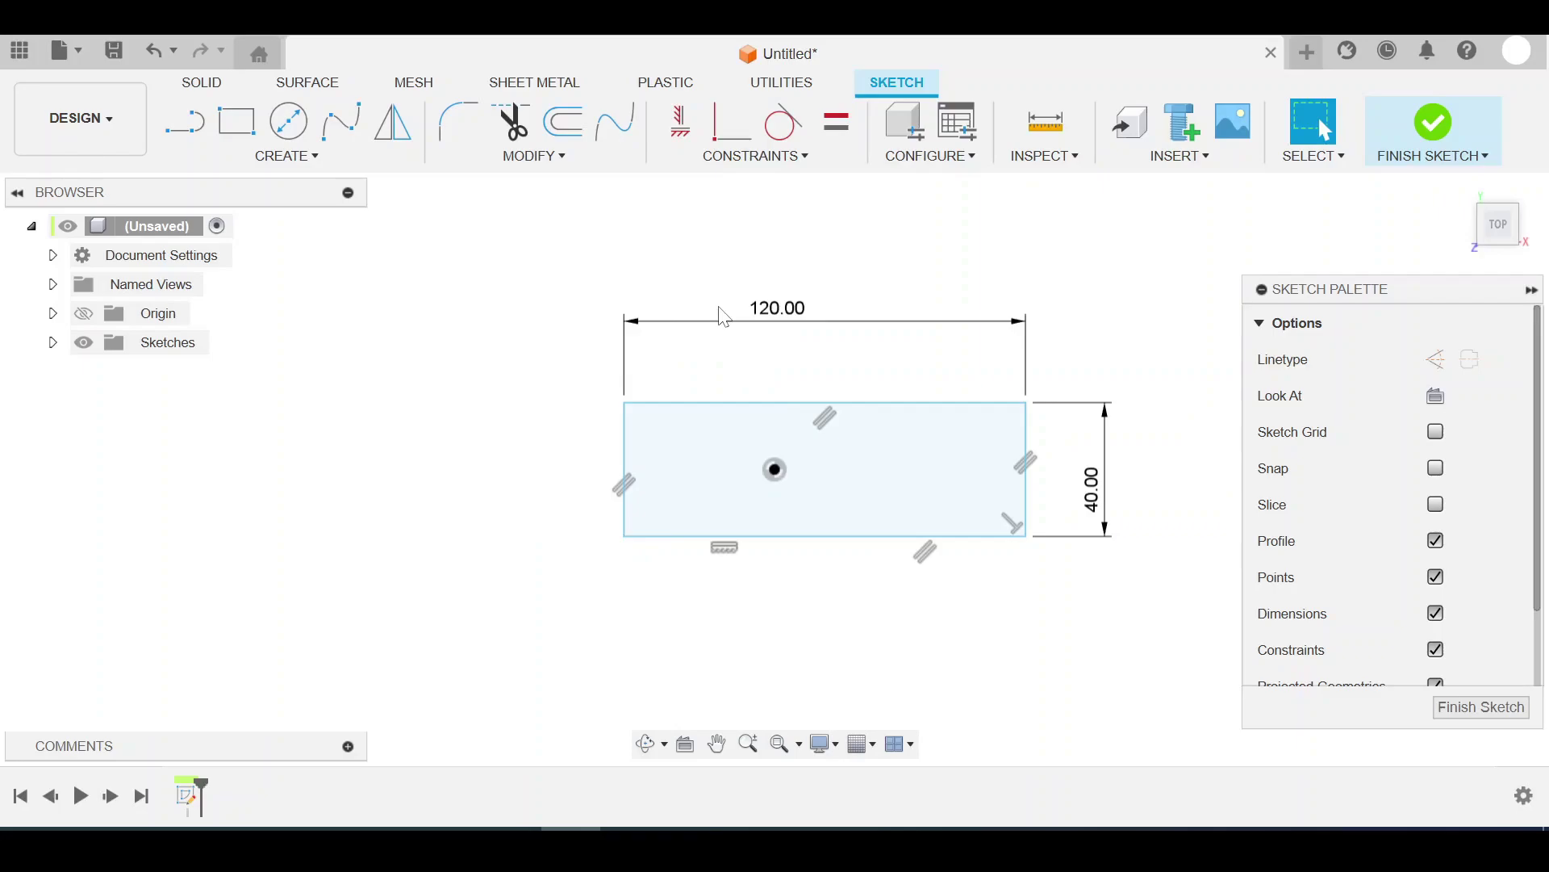
pyautogui.doubleClick(795, 315)
pyautogui.click(794, 317)
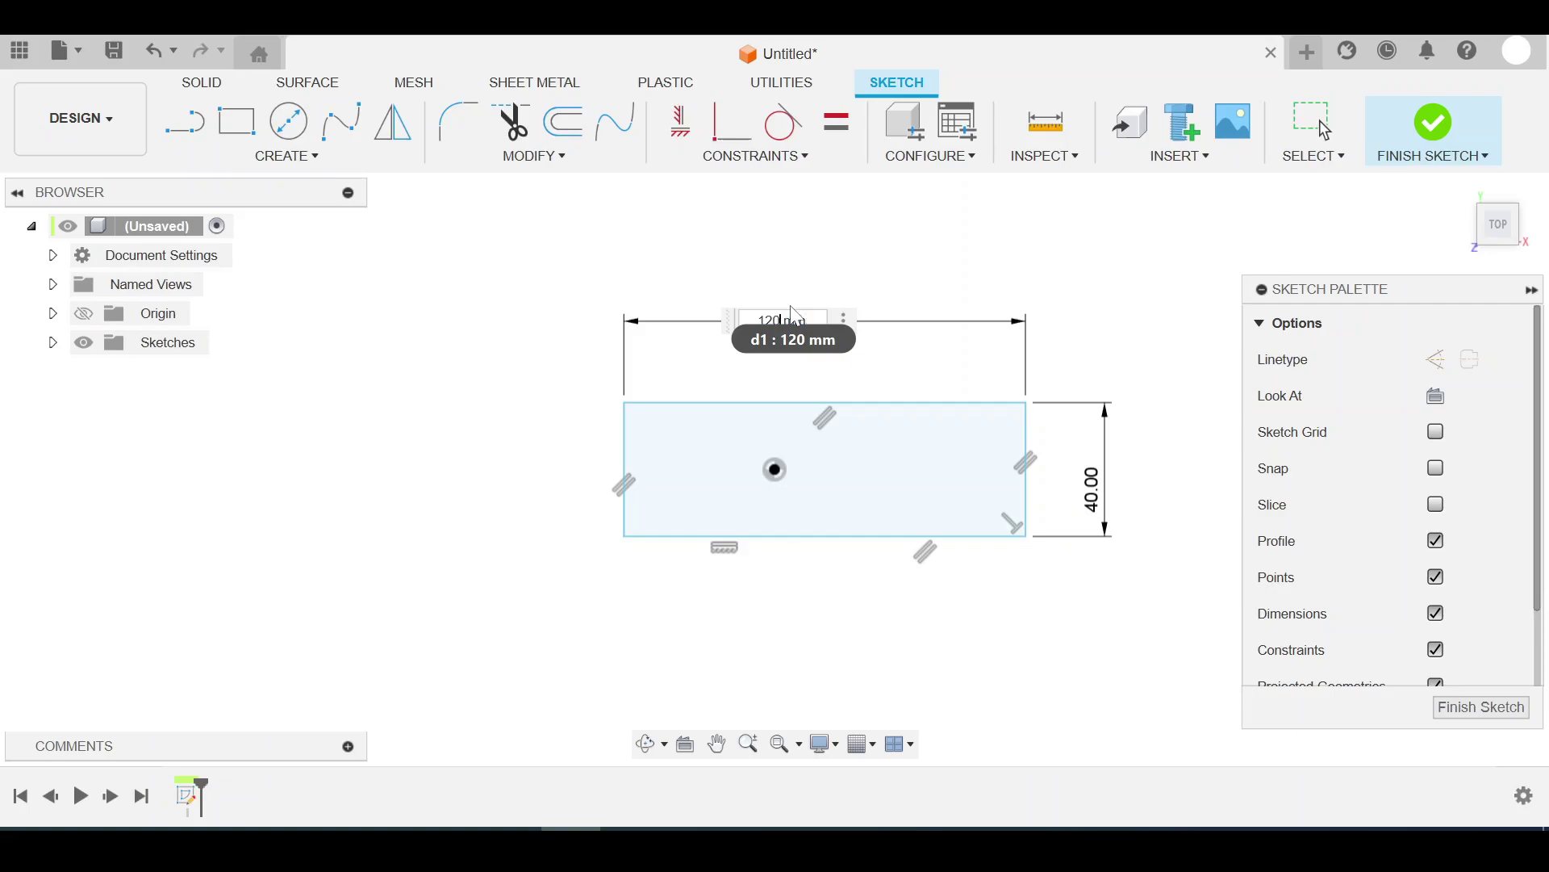
pyautogui.write('10')
pyautogui.press('Return')
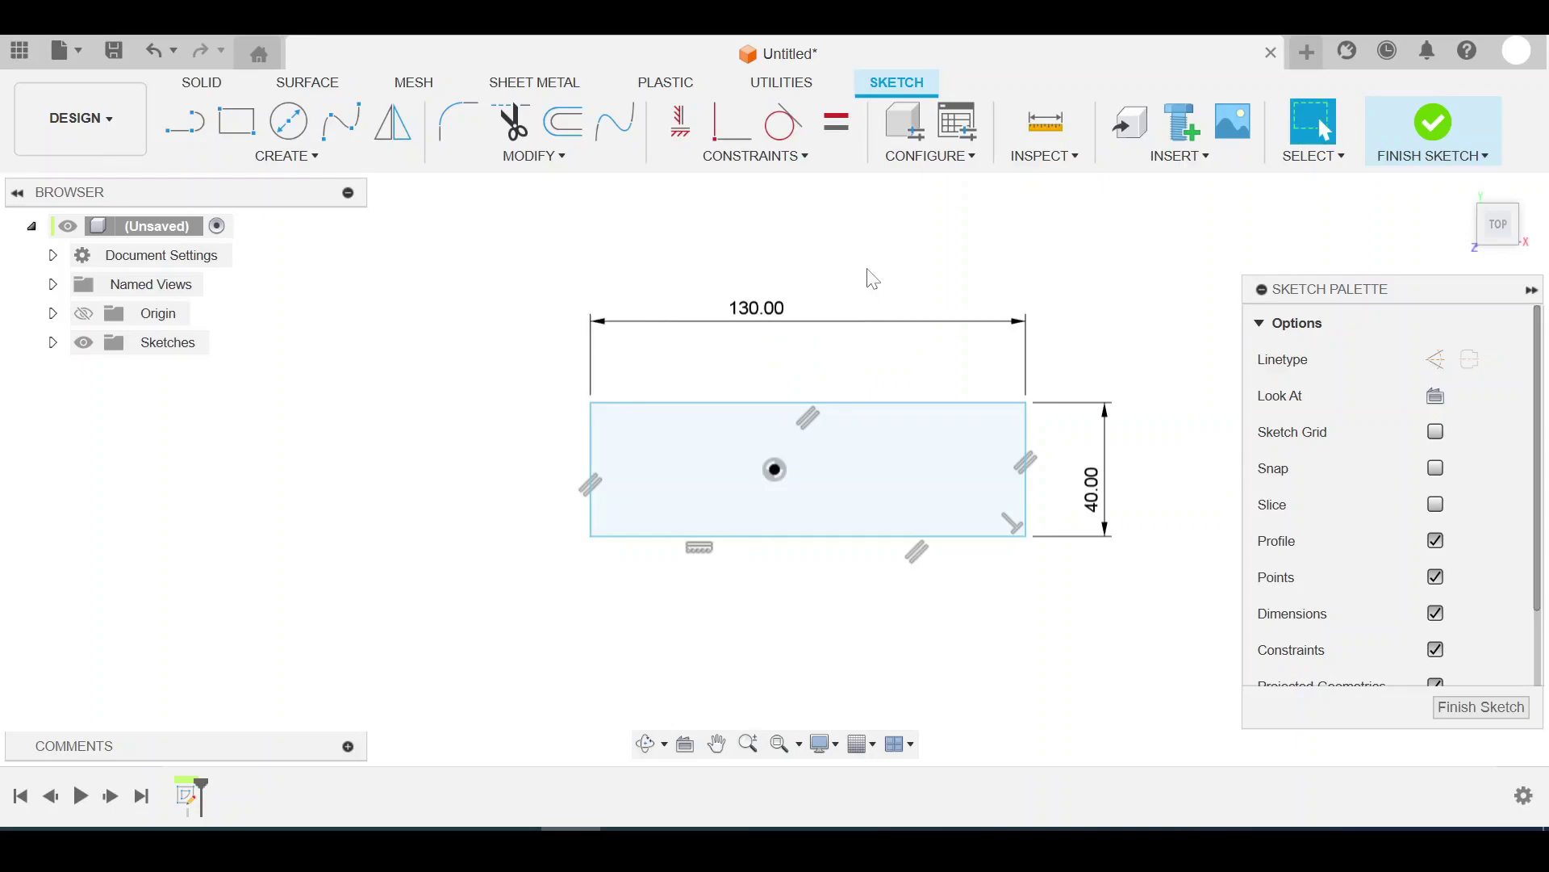
pyautogui.click(274, 158)
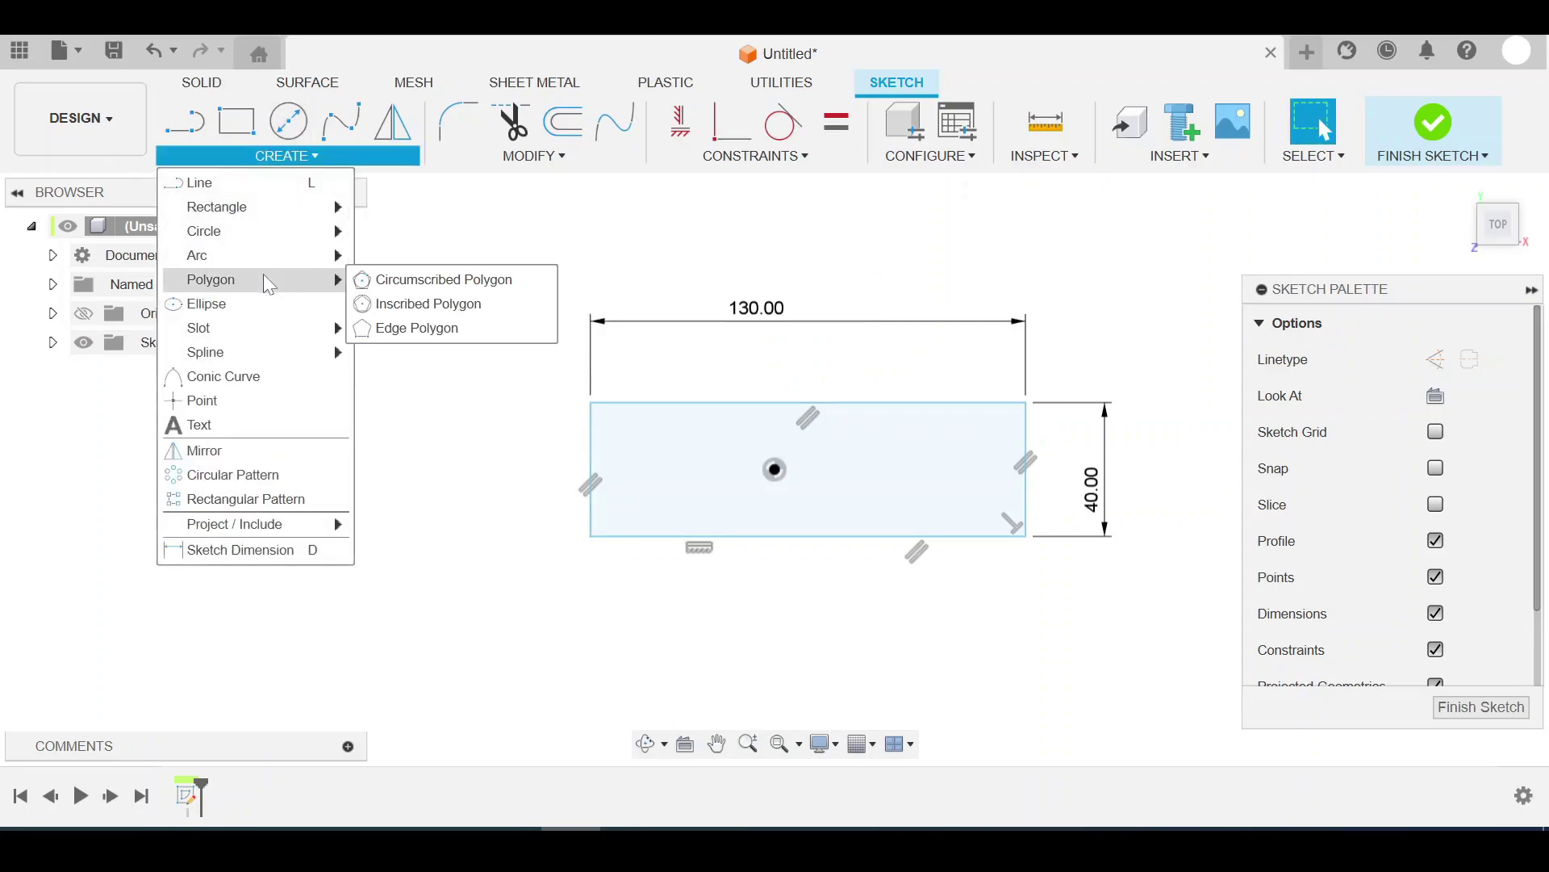
pyautogui.moveTo(197, 255)
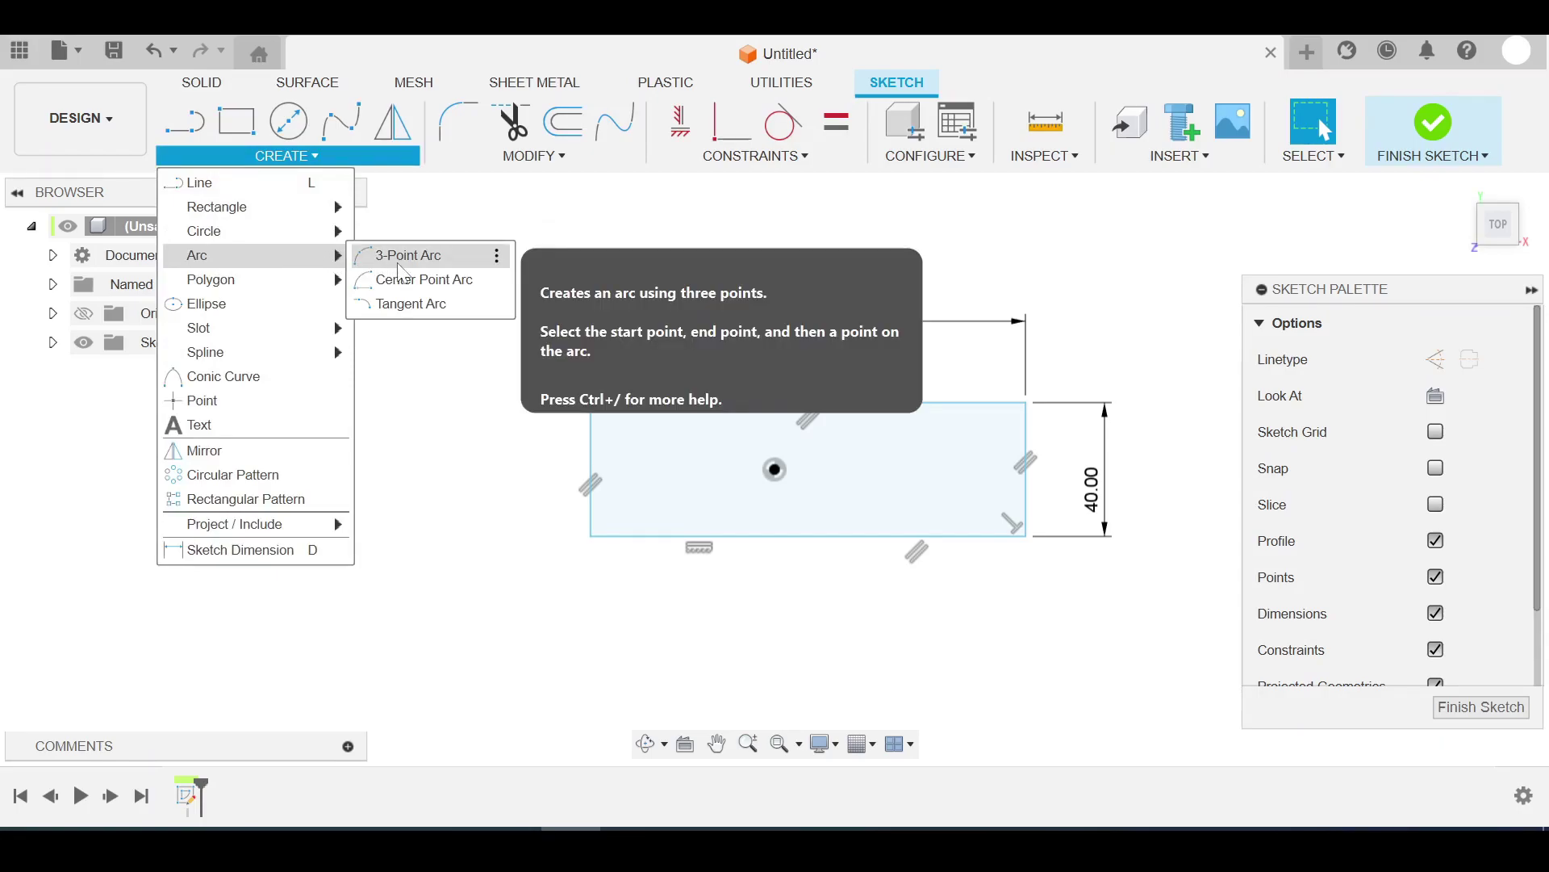
# Step: Round the rectangle's left end with a three-point arc between its left corners
pyautogui.click(400, 257)
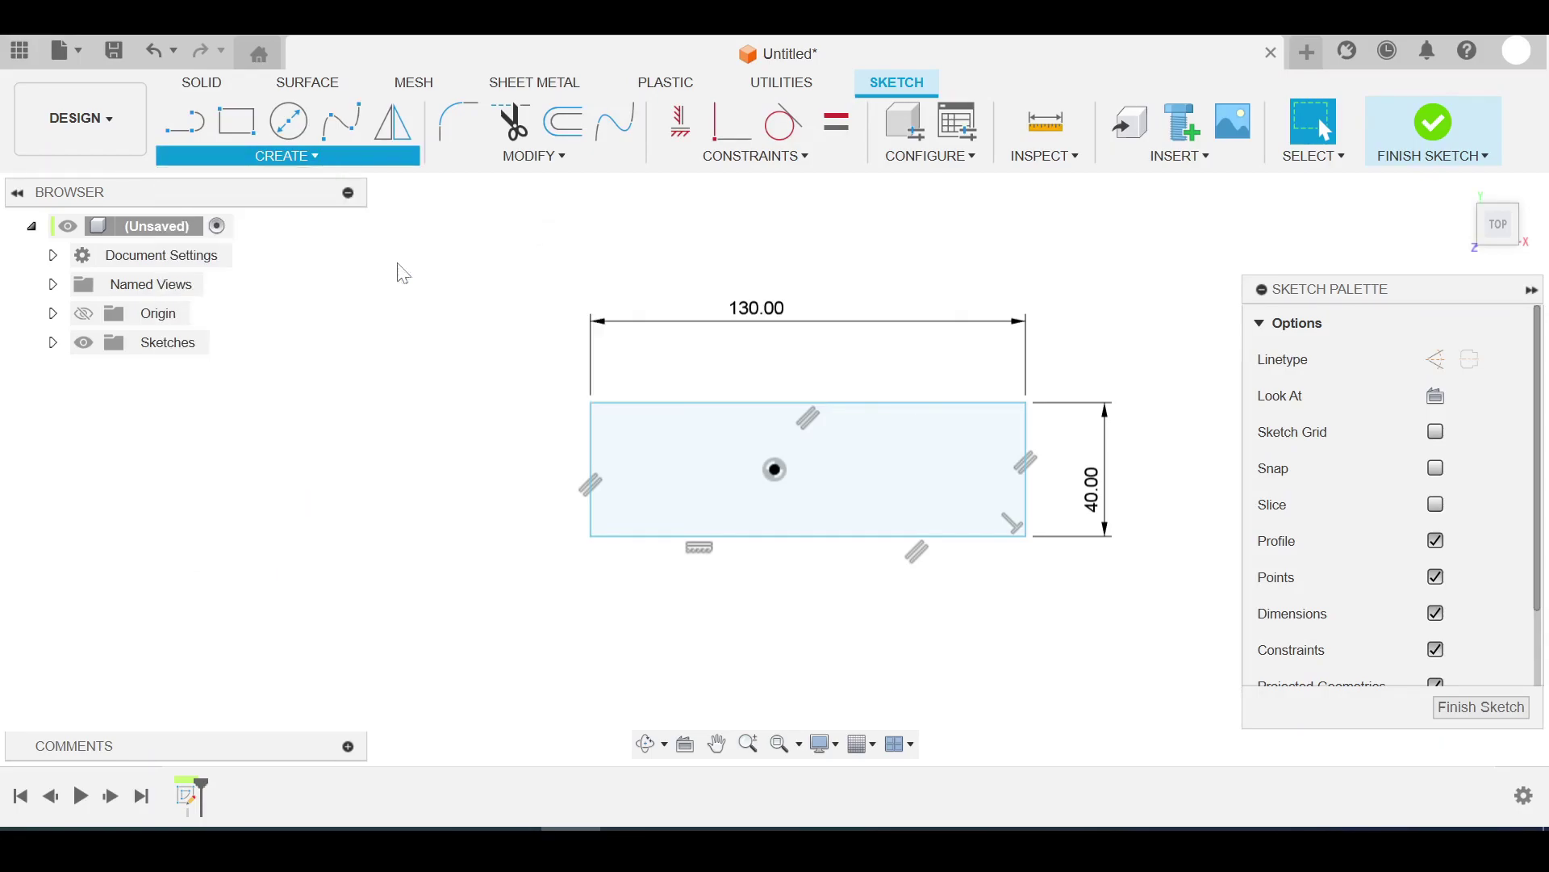
pyautogui.click(590, 403)
pyautogui.click(592, 536)
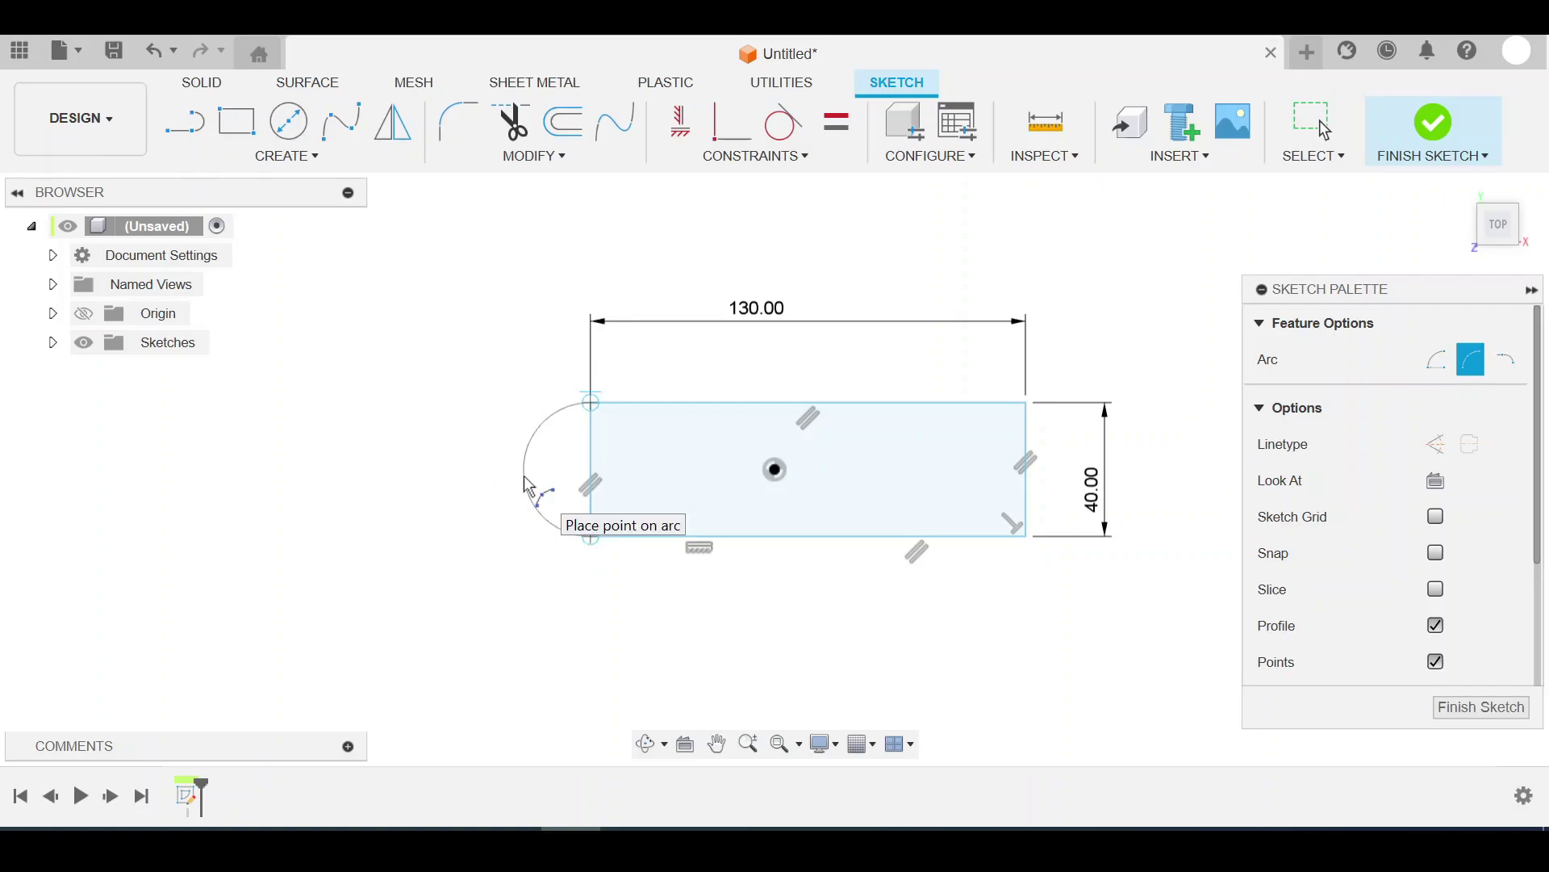
pyautogui.click(525, 479)
pyautogui.press('Escape')
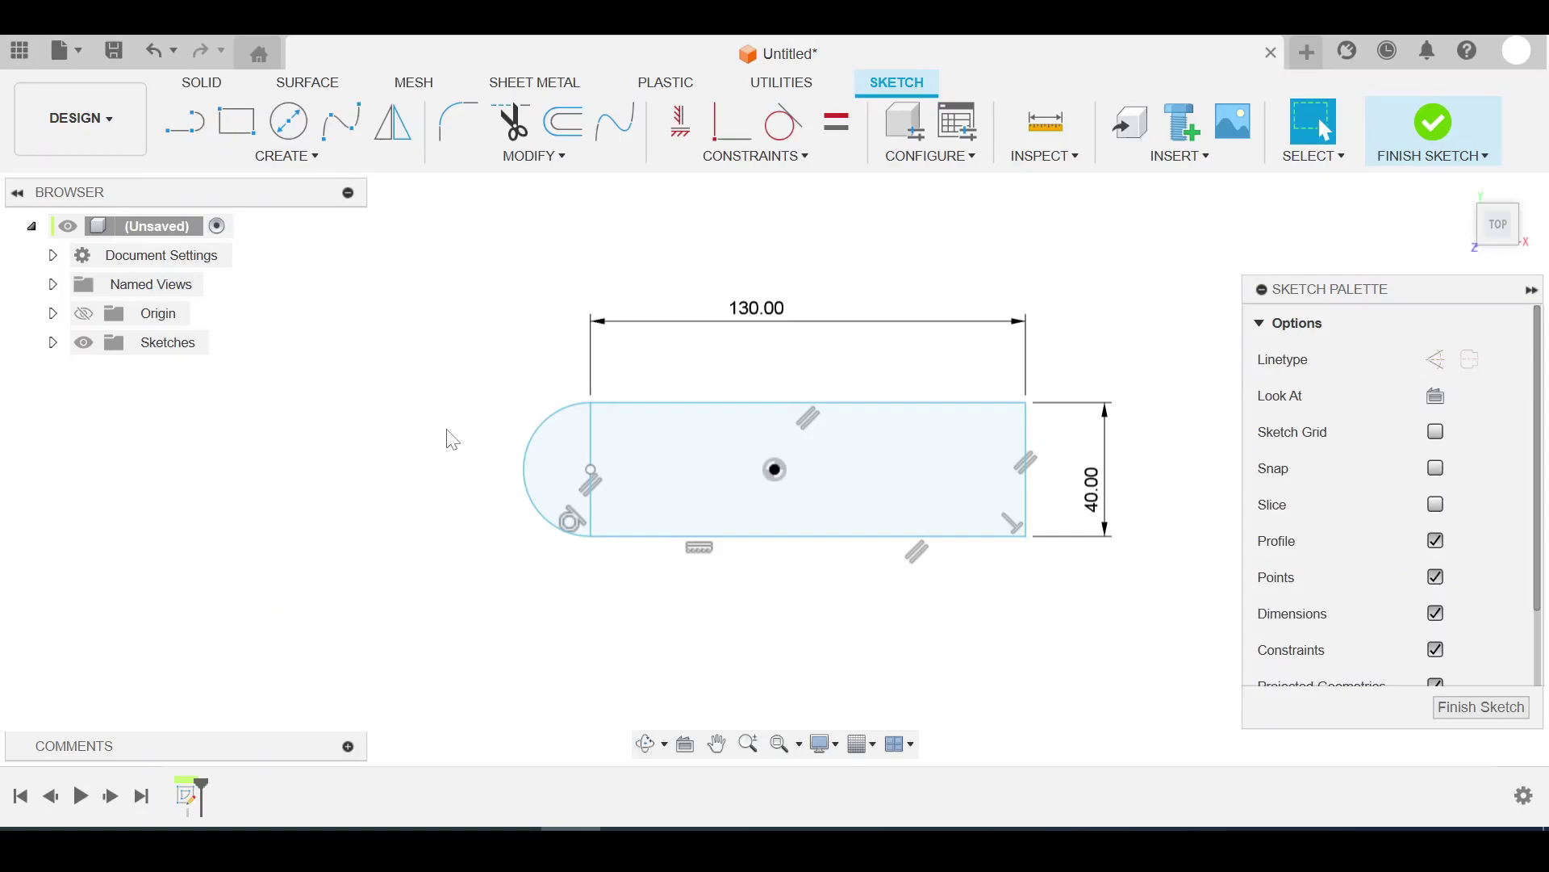
# Step: Try an R20 radius dimension on the arc and cancel the over-constrained warning
pyautogui.press('d')
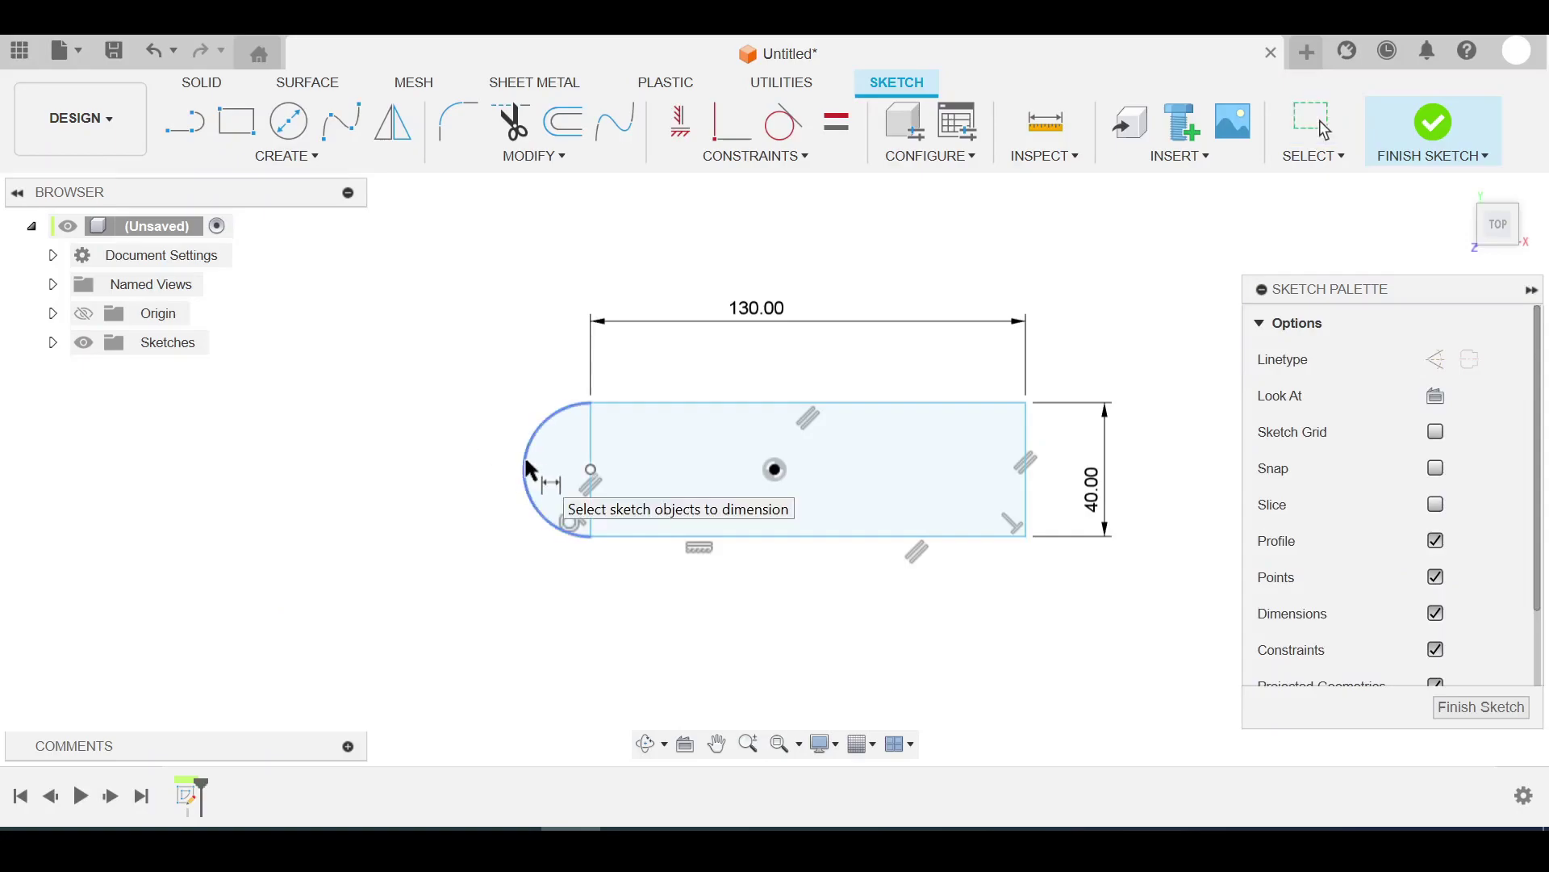
pyautogui.click(533, 425)
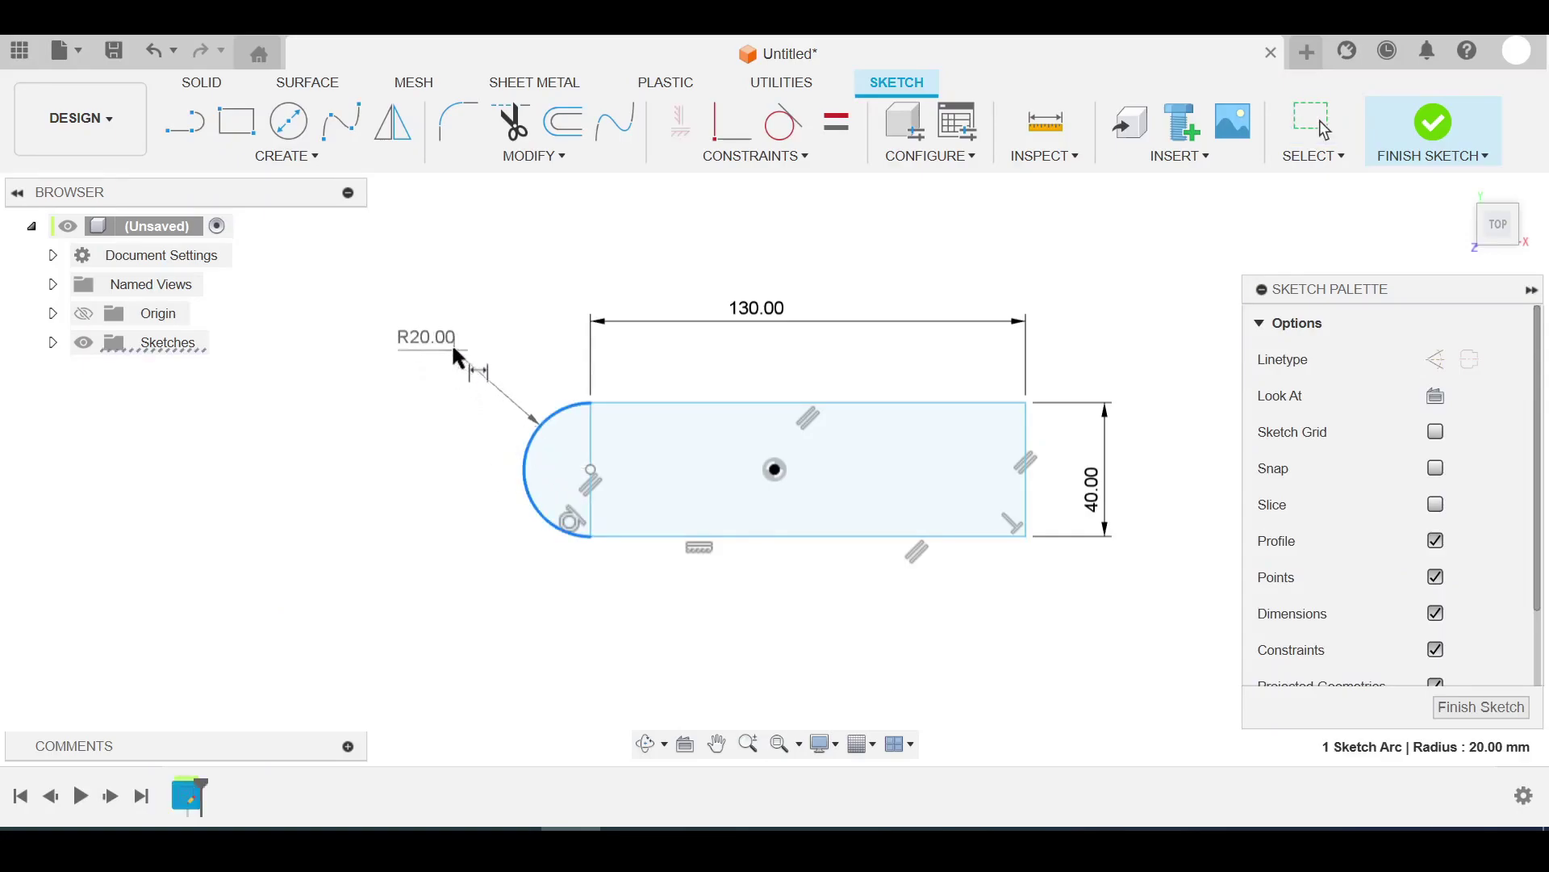
pyautogui.click(452, 345)
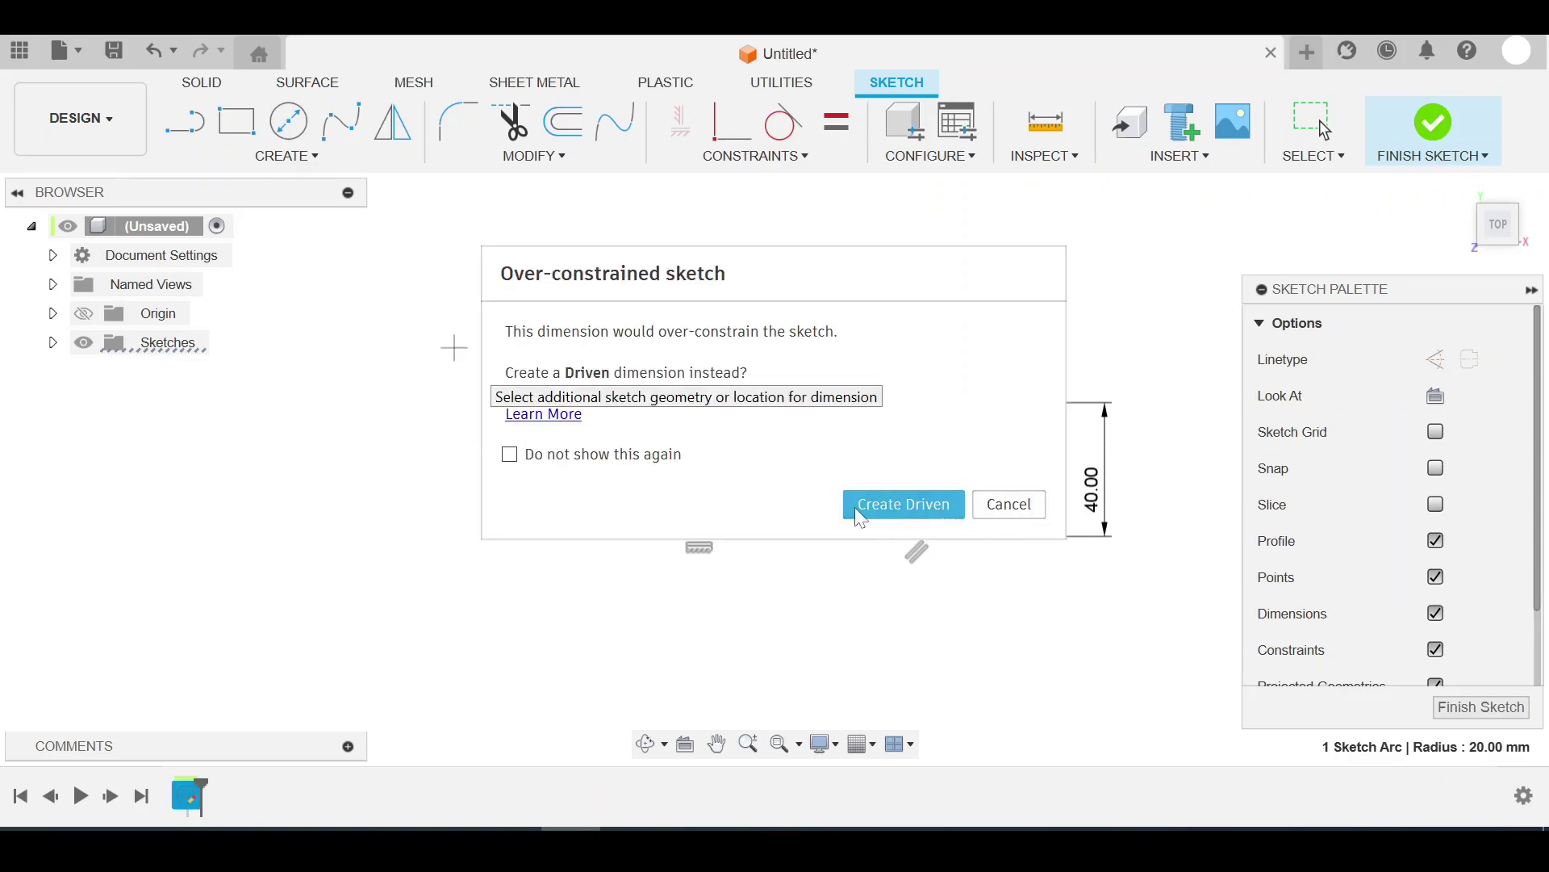
pyautogui.click(989, 508)
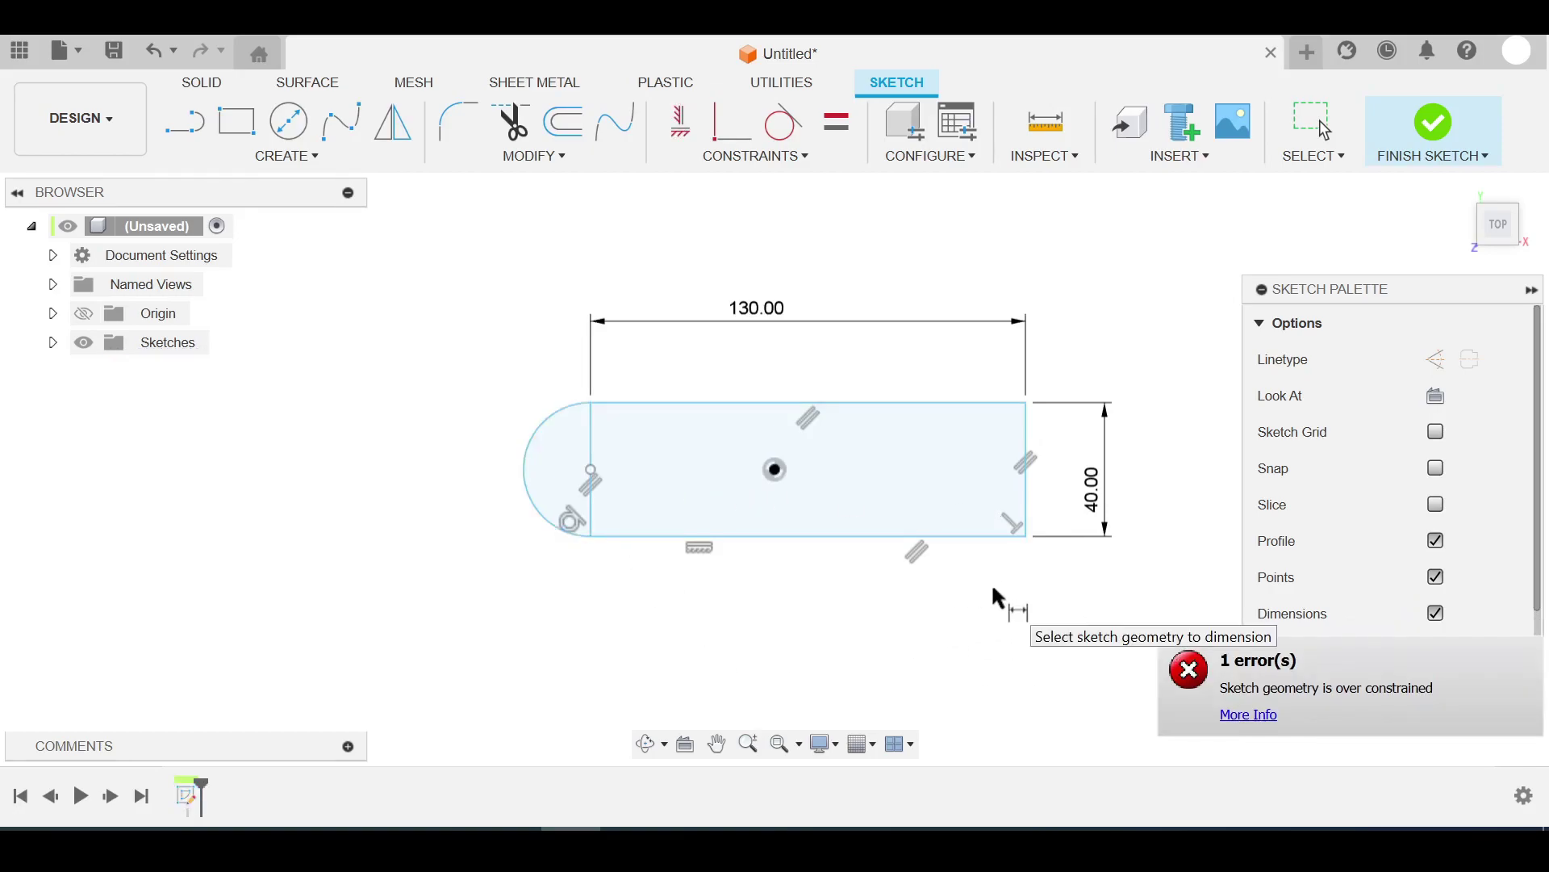
pyautogui.press('Escape')
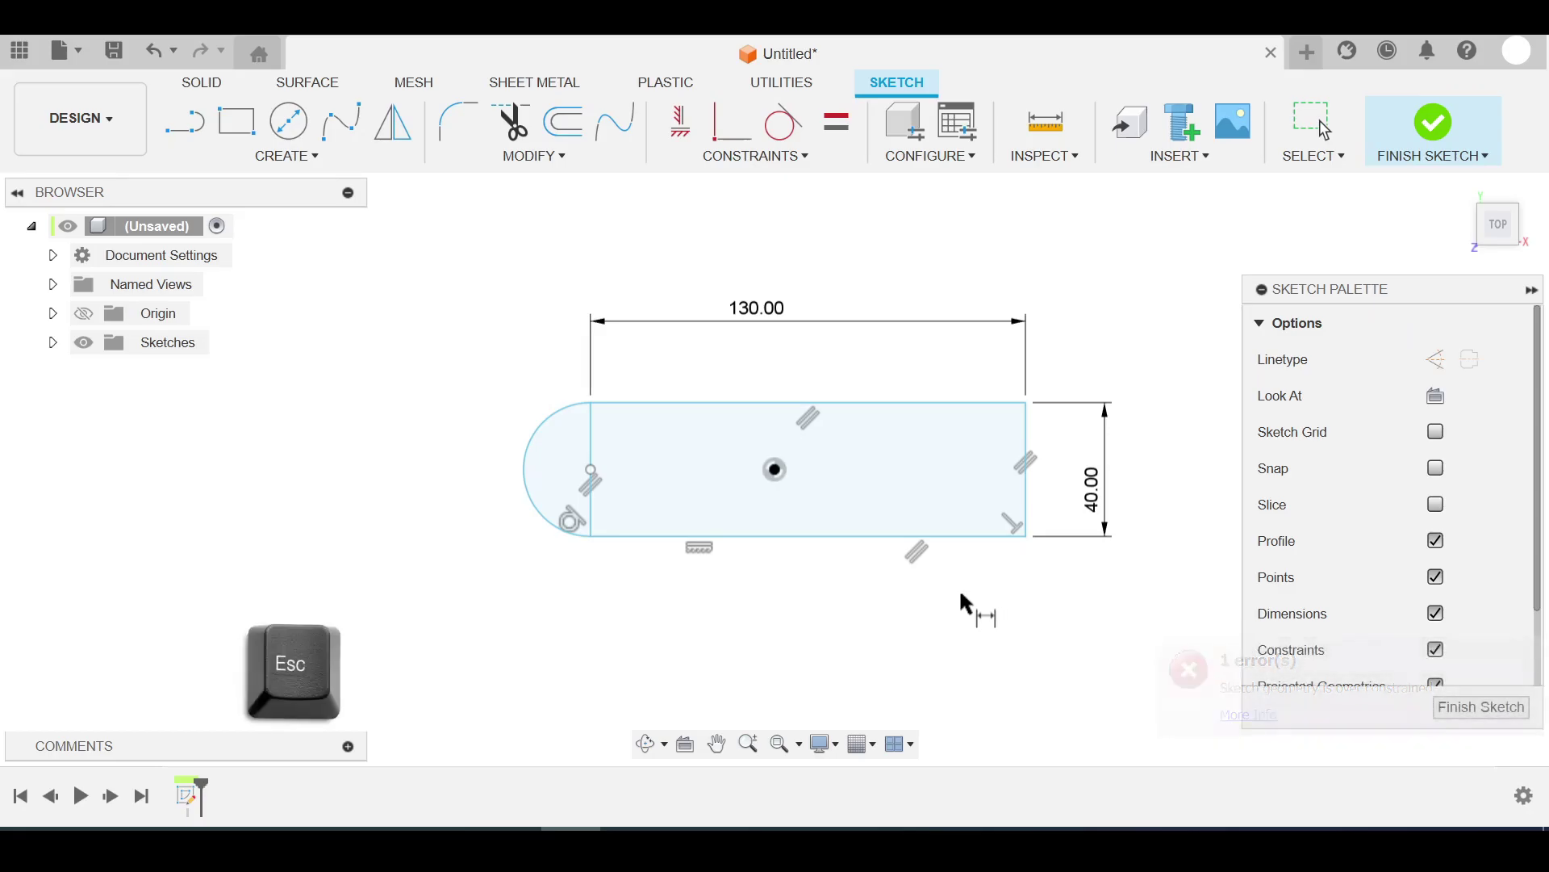
# Step: Draw a centre-to-centre slot from the arc centre toward the plate middle
pyautogui.click(307, 157)
pyautogui.moveTo(230, 328)
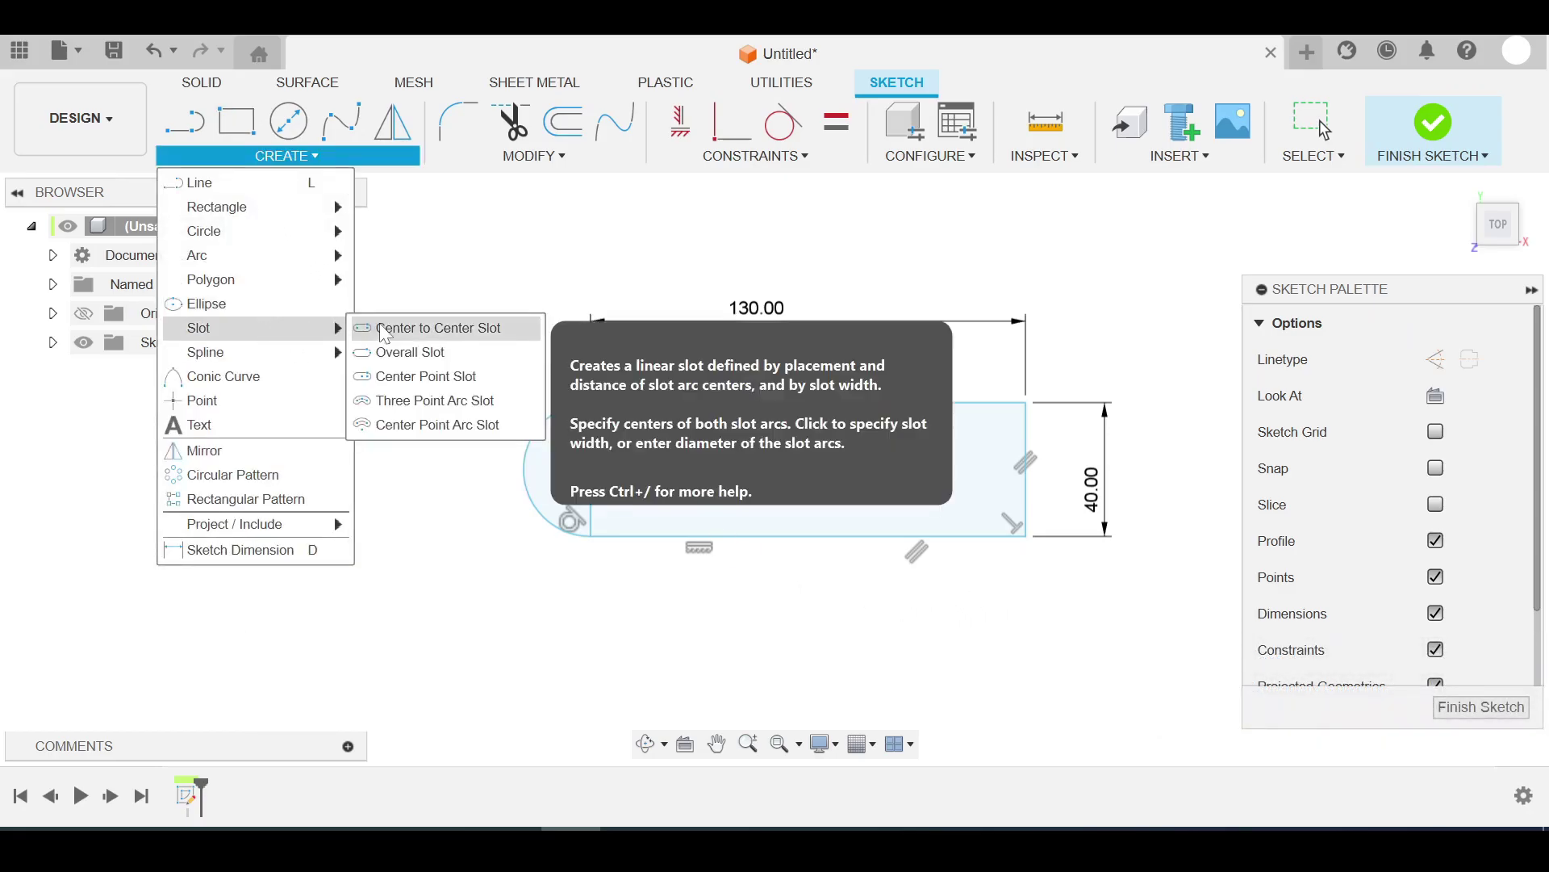
pyautogui.click(385, 328)
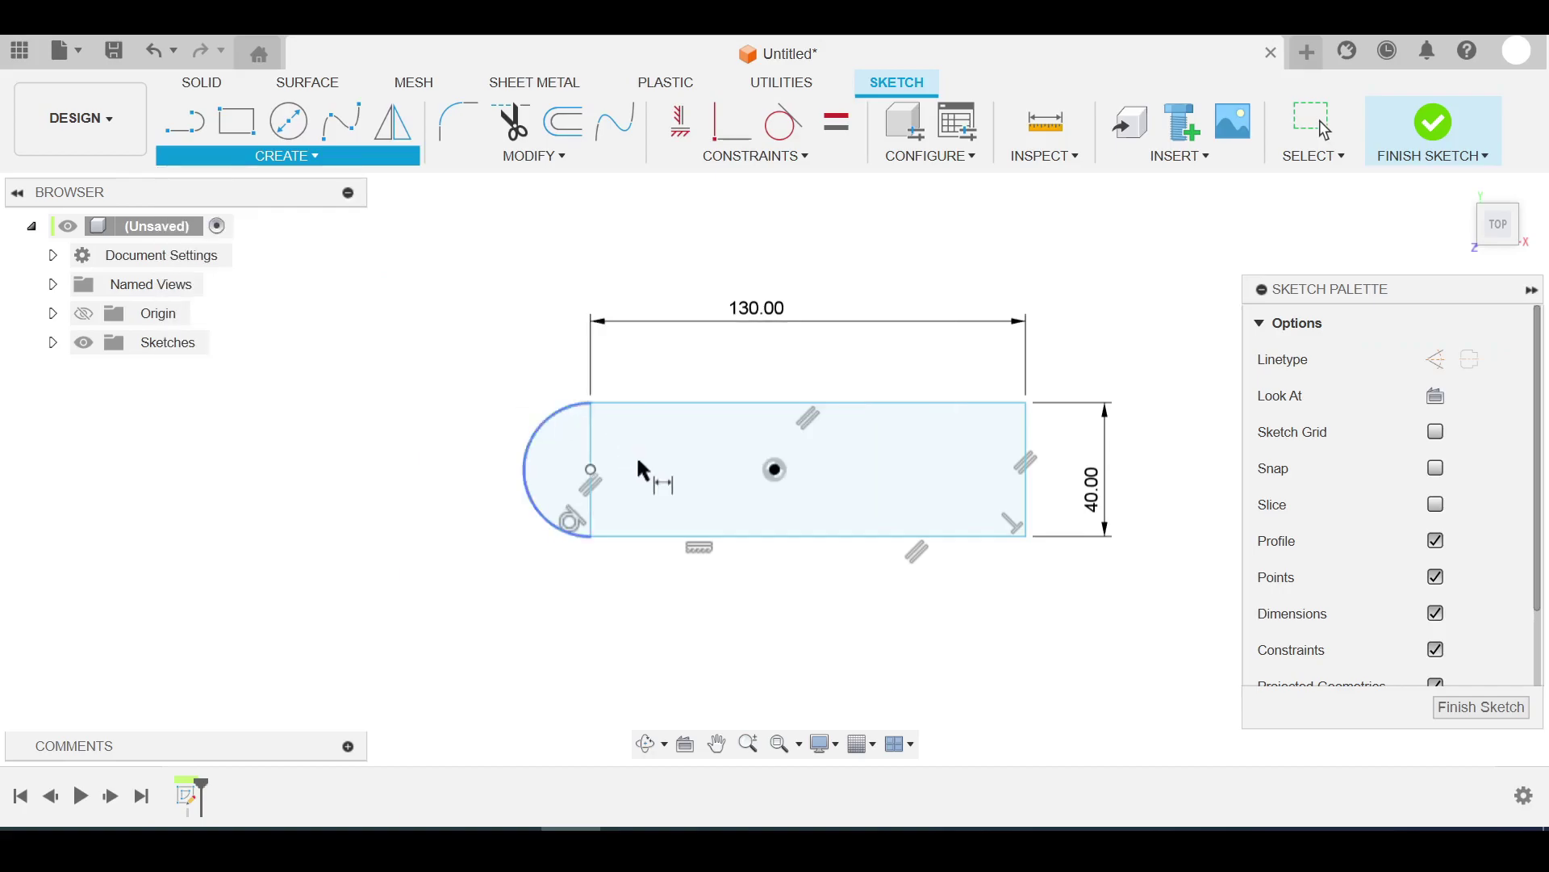
pyautogui.click(574, 472)
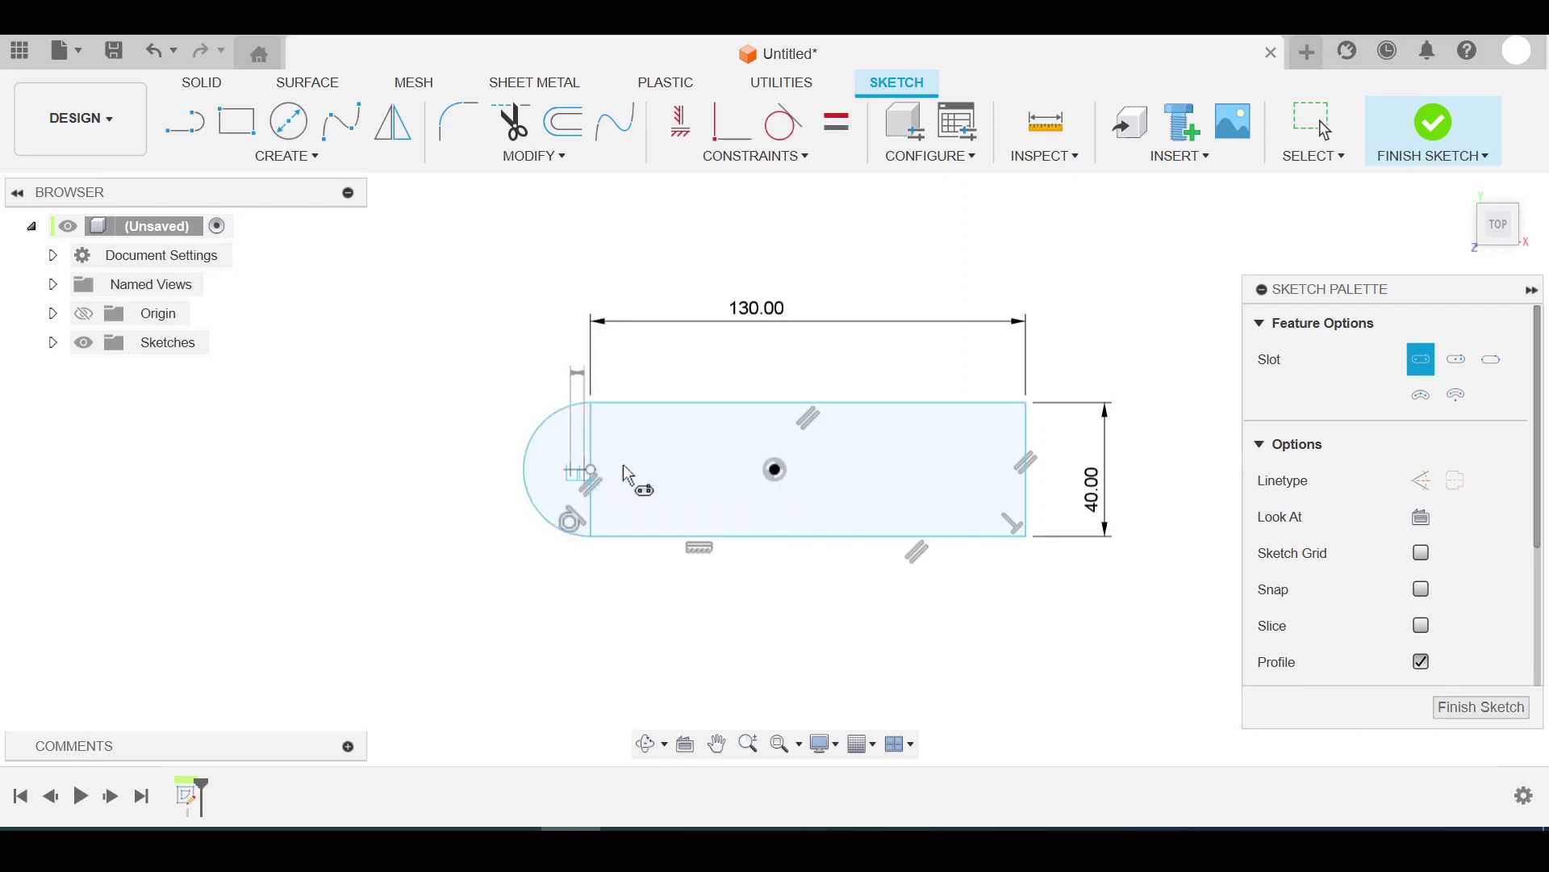
pyautogui.click(823, 468)
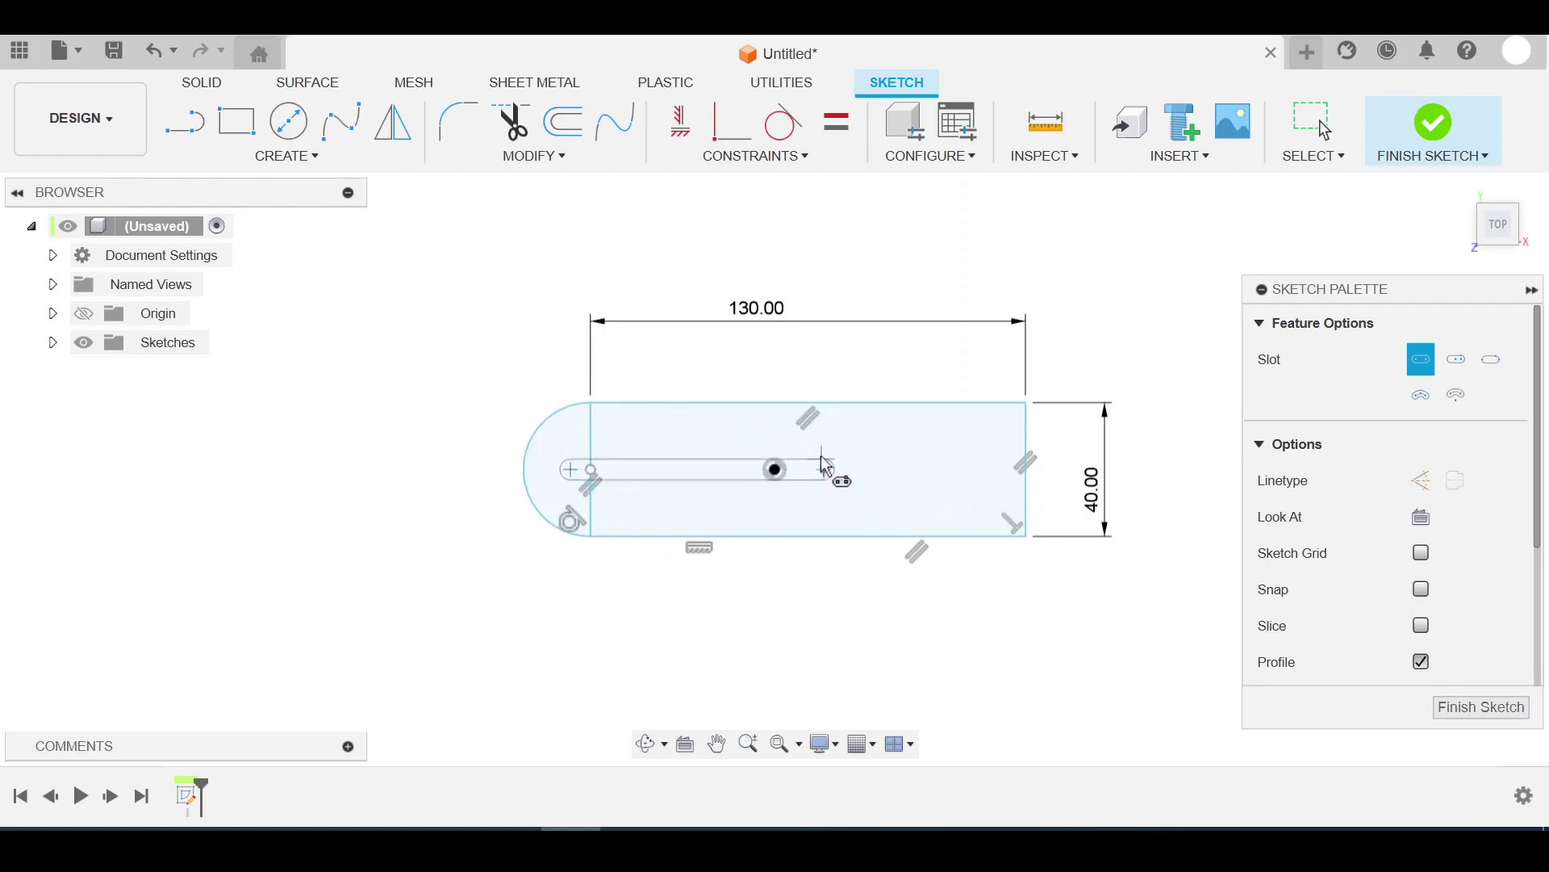
pyautogui.click(835, 476)
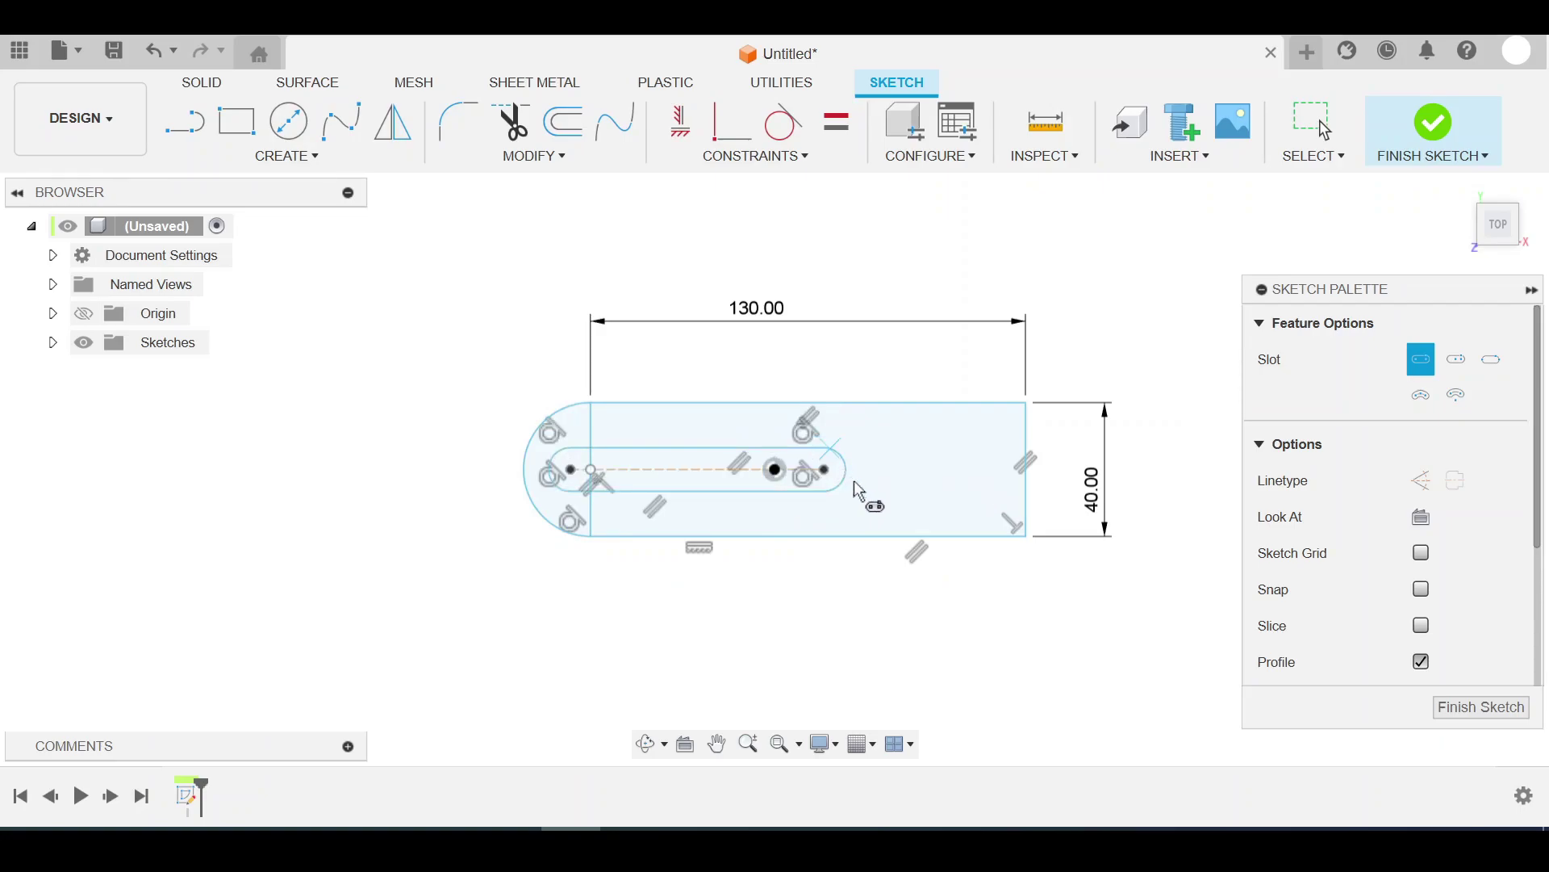
pyautogui.press('Escape')
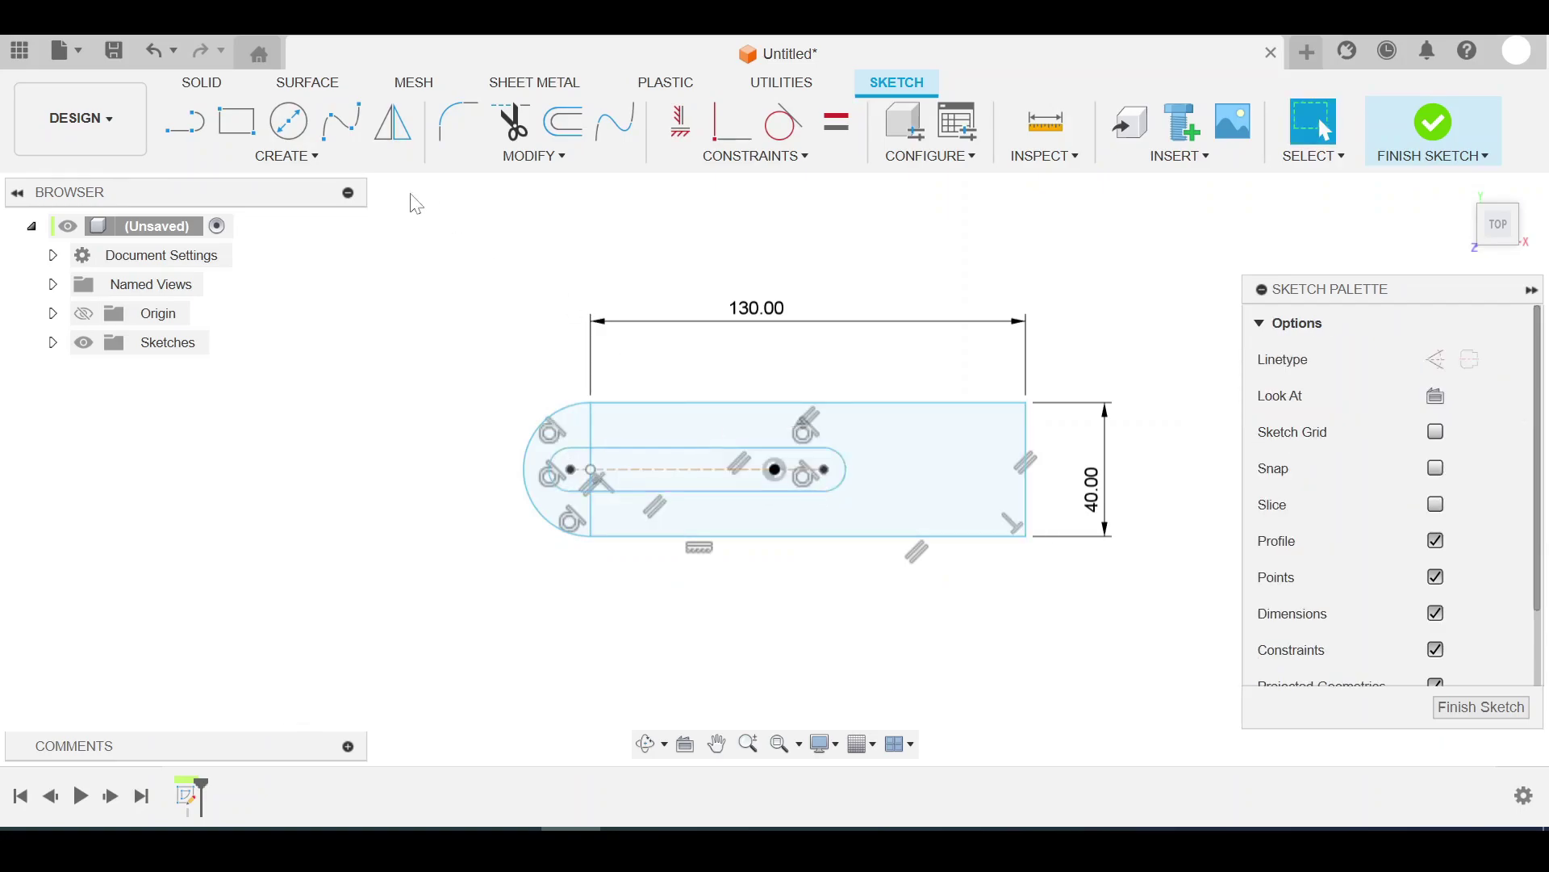
# Step: Delete the vertical line between the rounded end and the rectangle
pyautogui.click(589, 418)
pyautogui.click(591, 420)
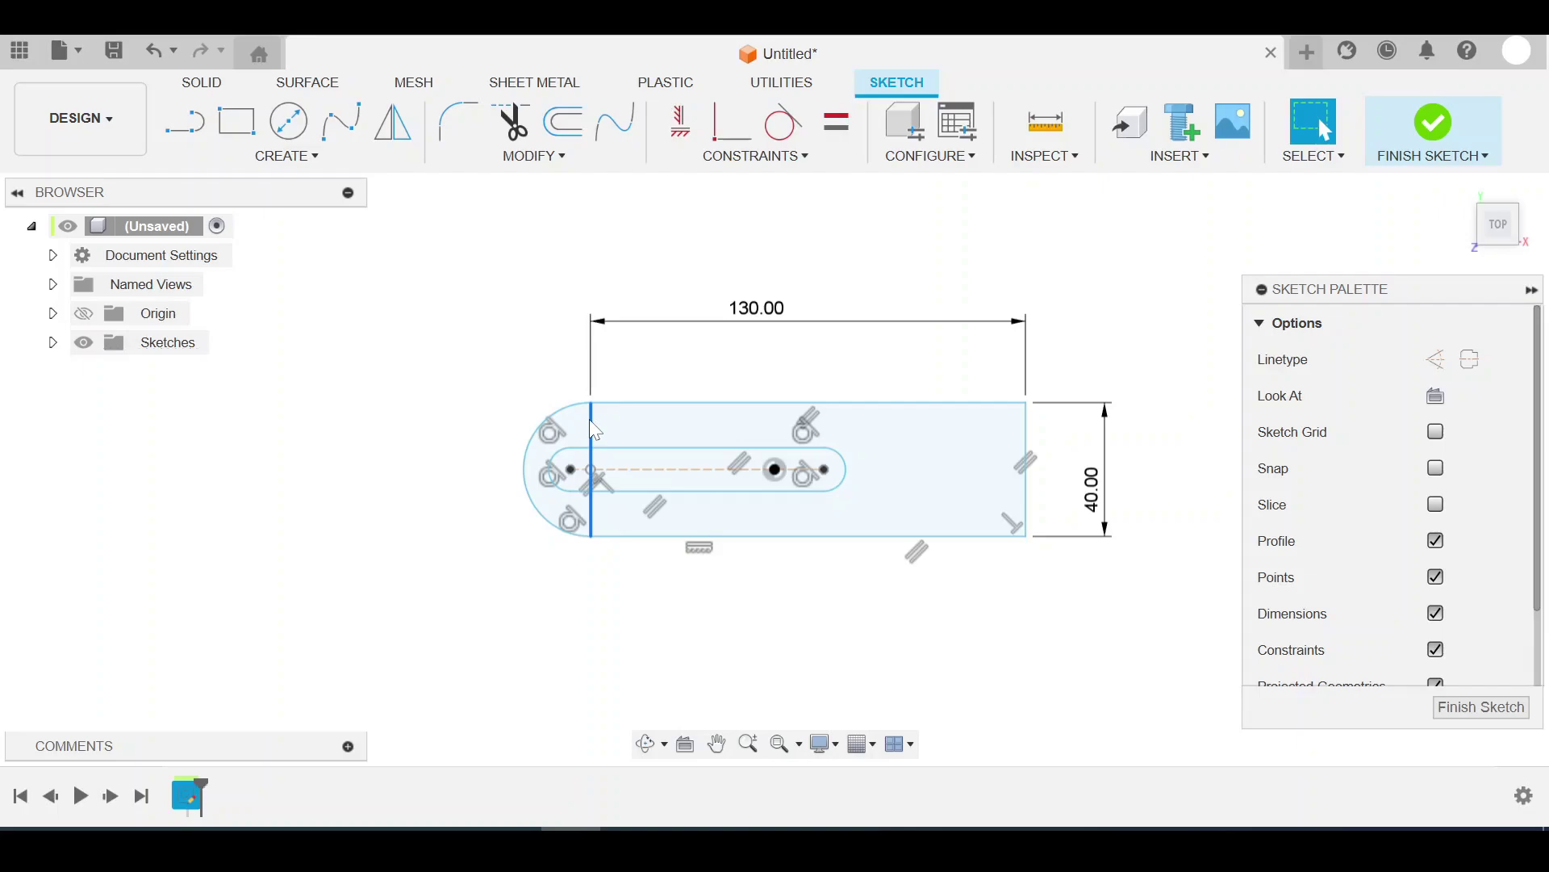
pyautogui.press('Delete')
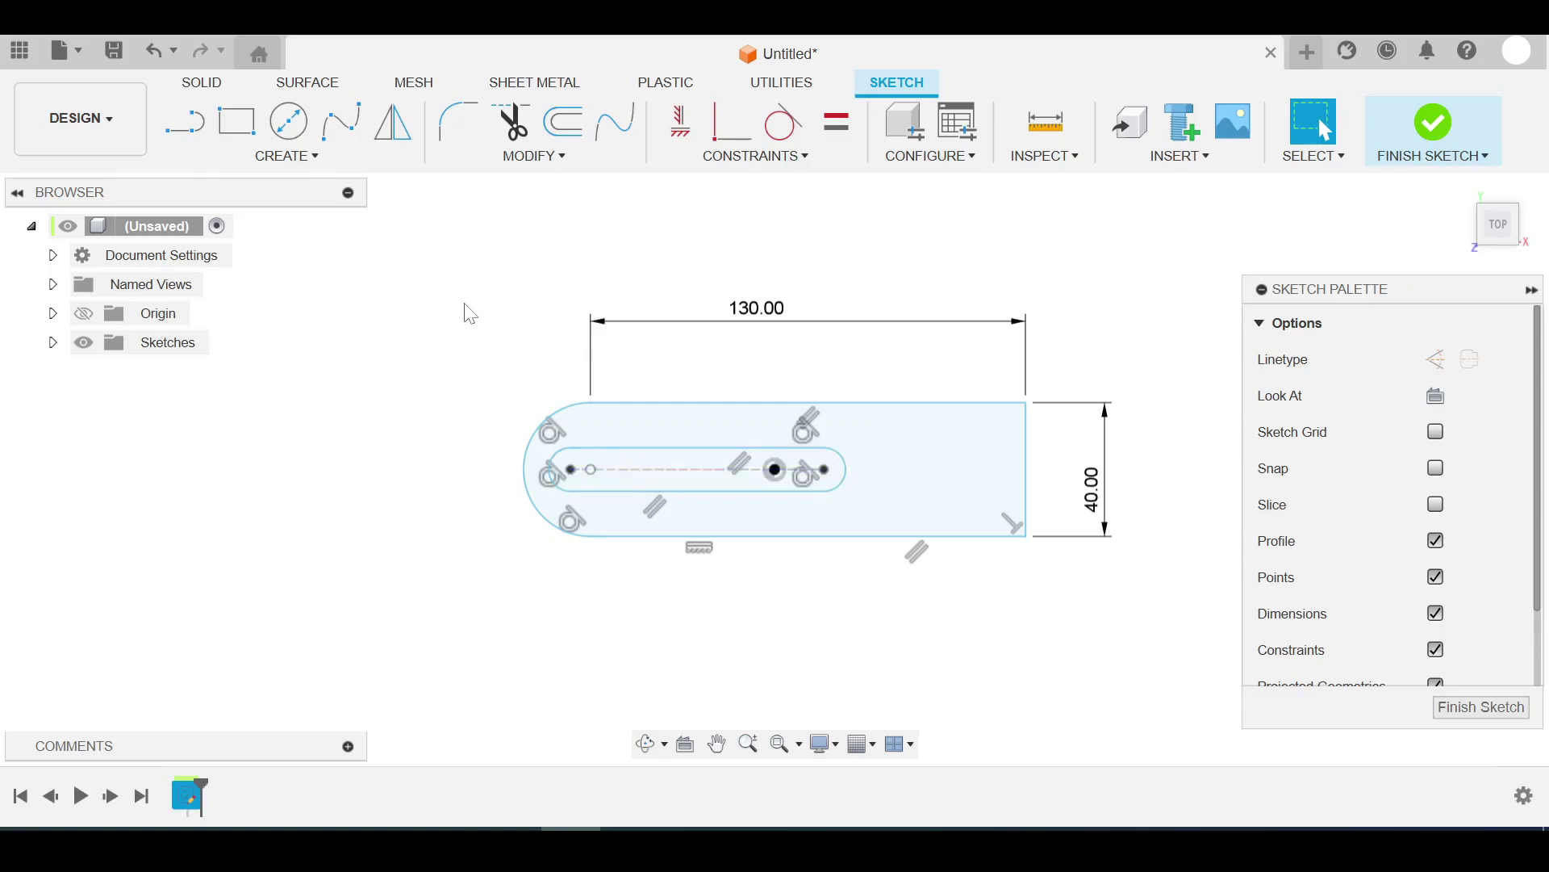
# Step: Dimension the slot's centre distance to 40 and its end radius to R10
pyautogui.press('d')
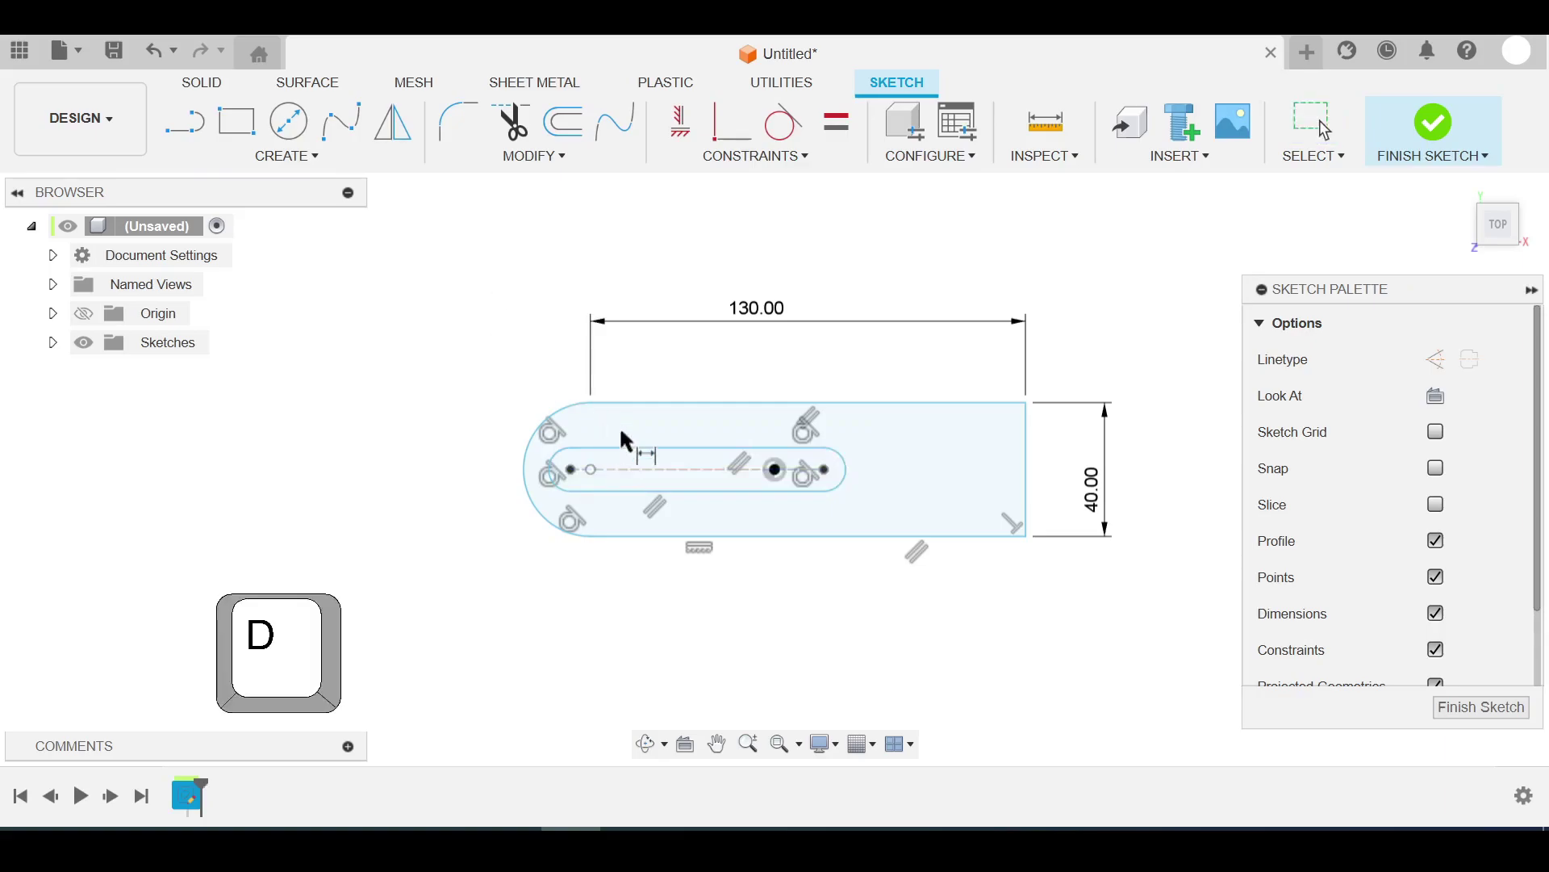
pyautogui.click(650, 471)
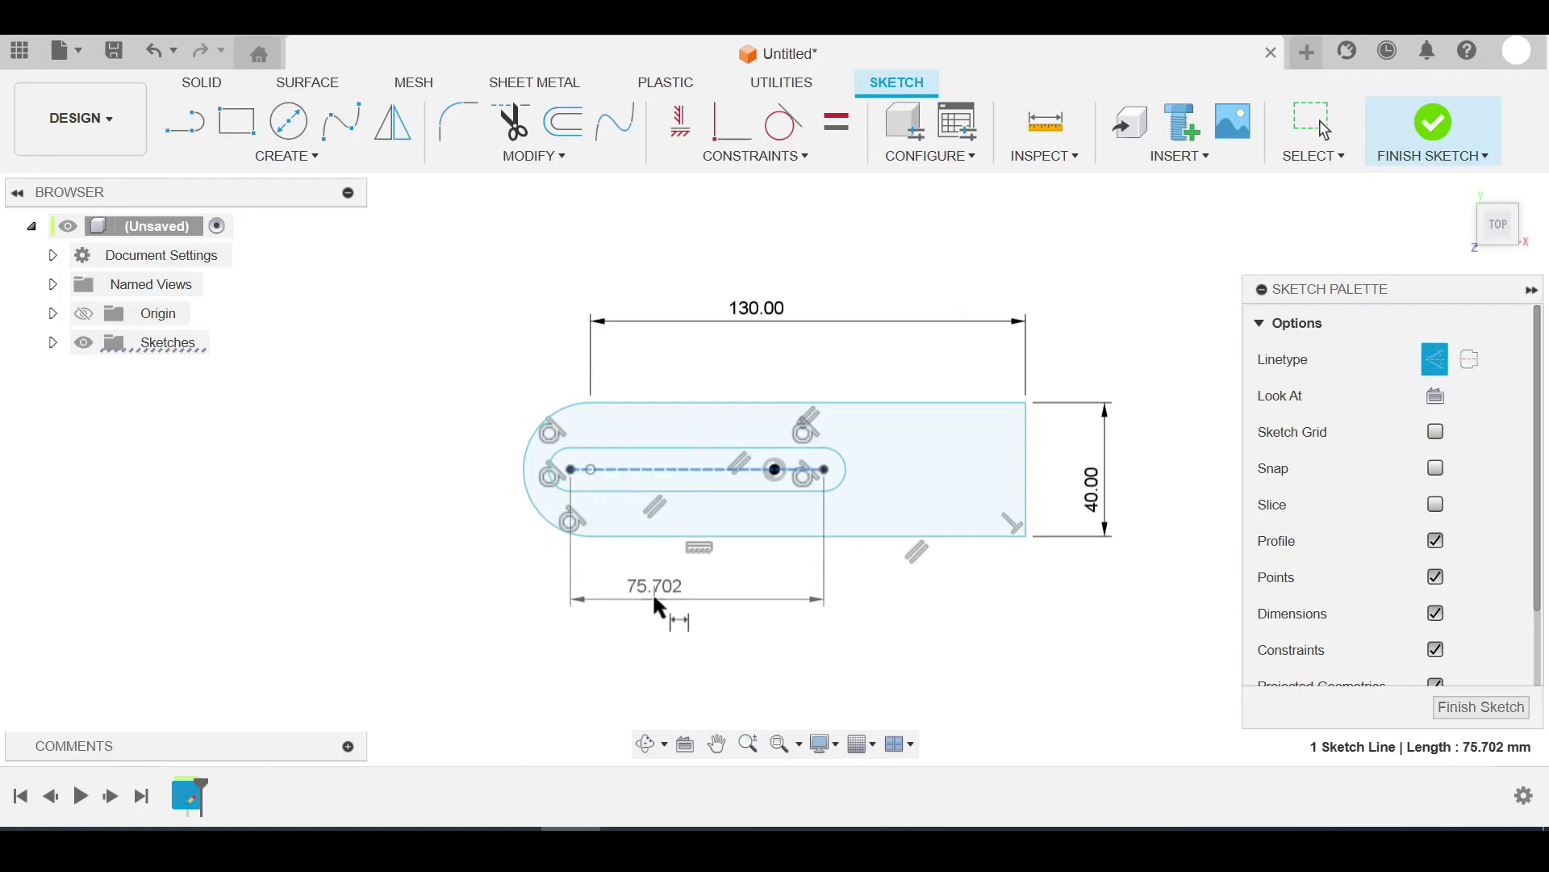
pyautogui.click(652, 593)
pyautogui.write('40')
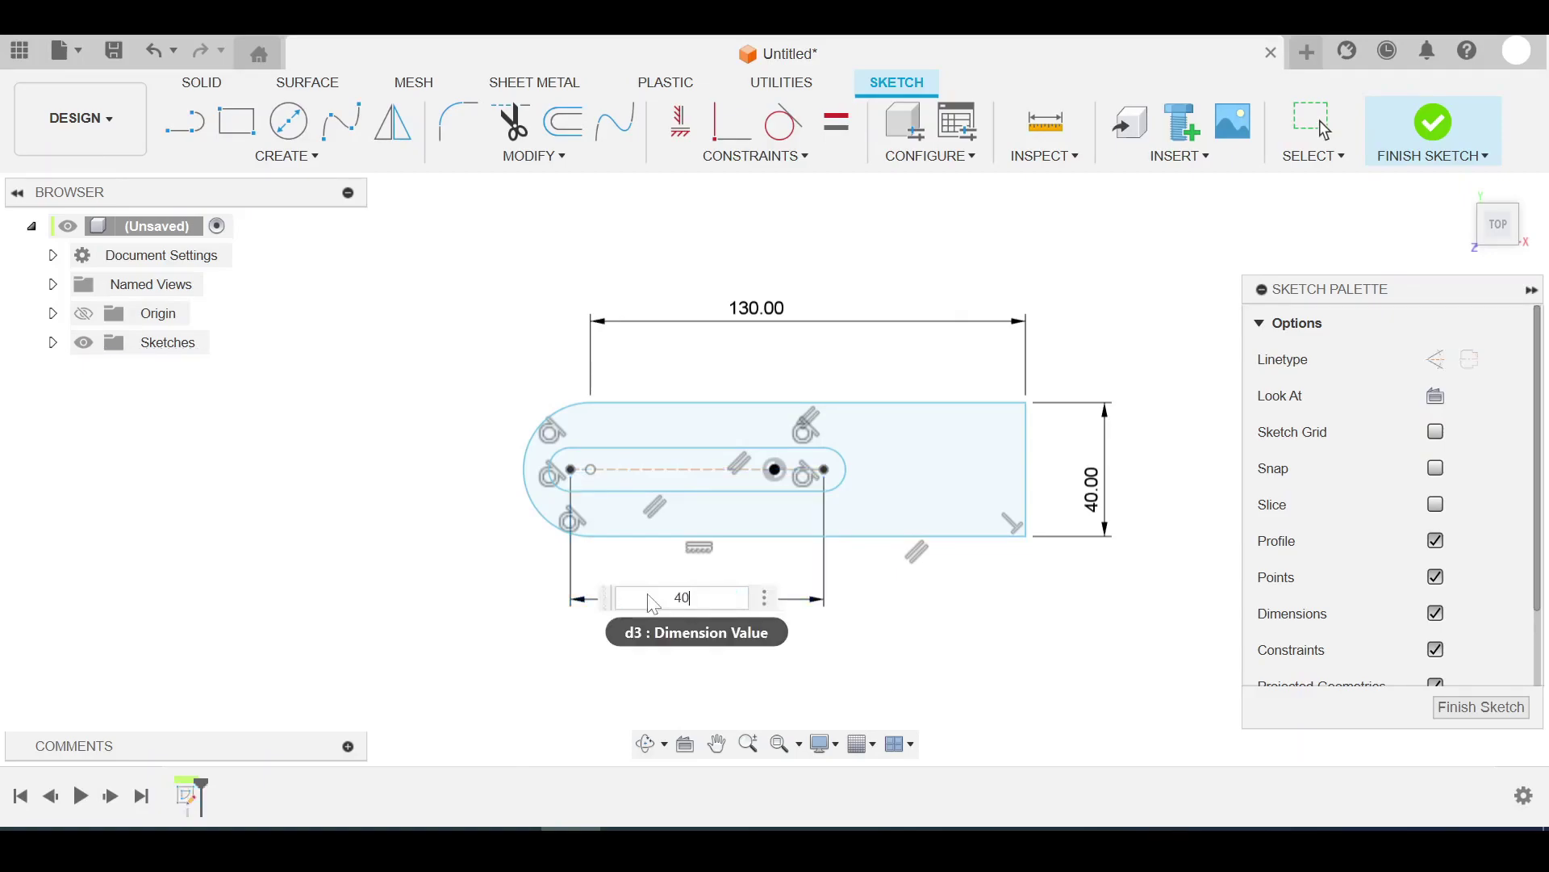
pyautogui.press('Return')
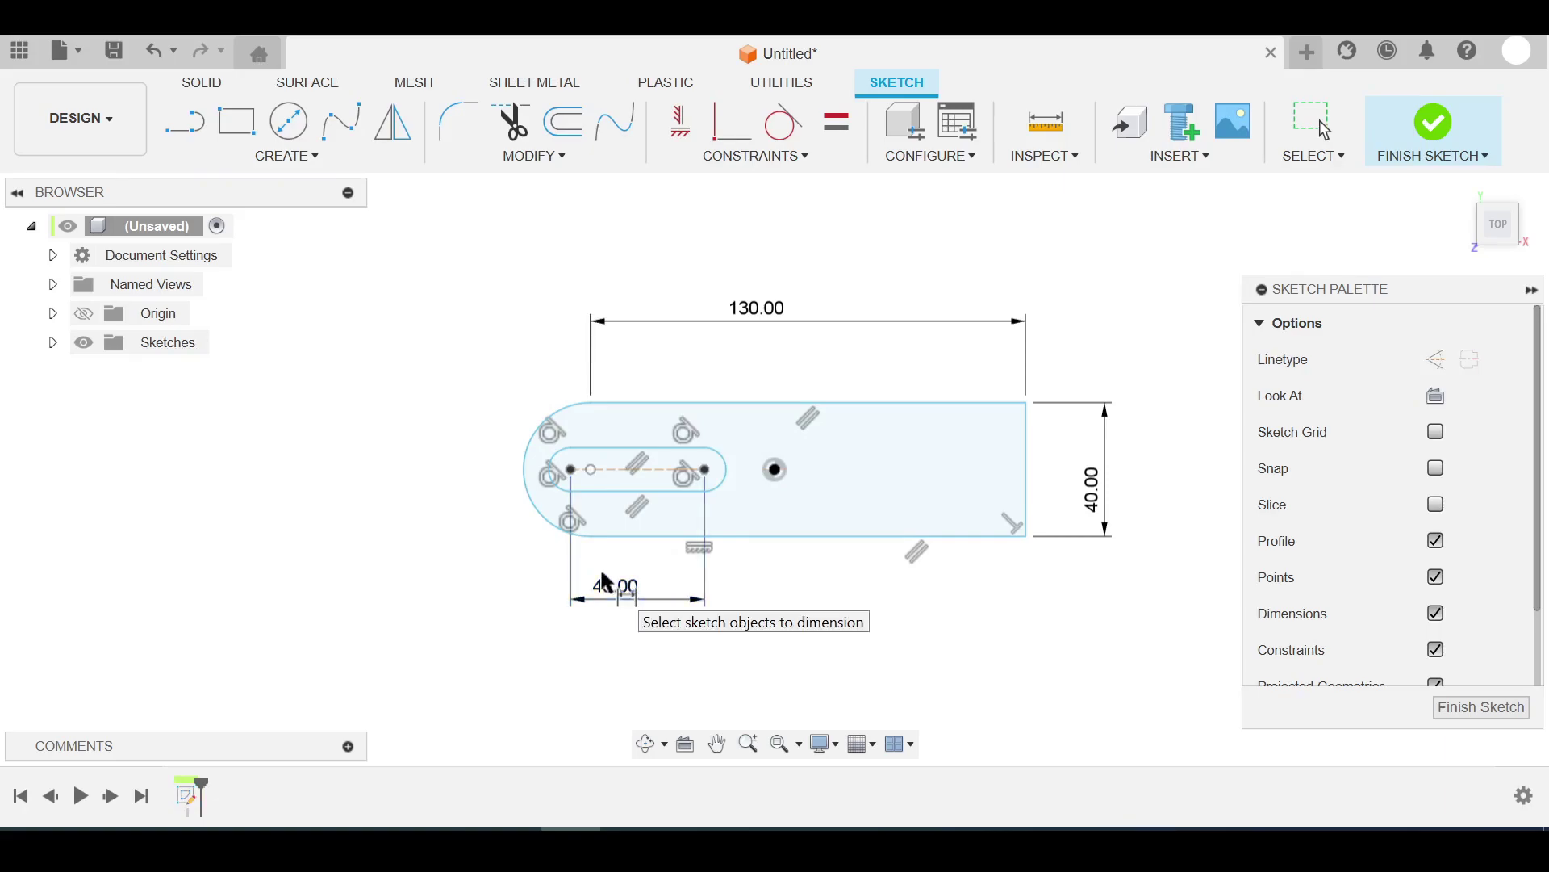
pyautogui.click(553, 483)
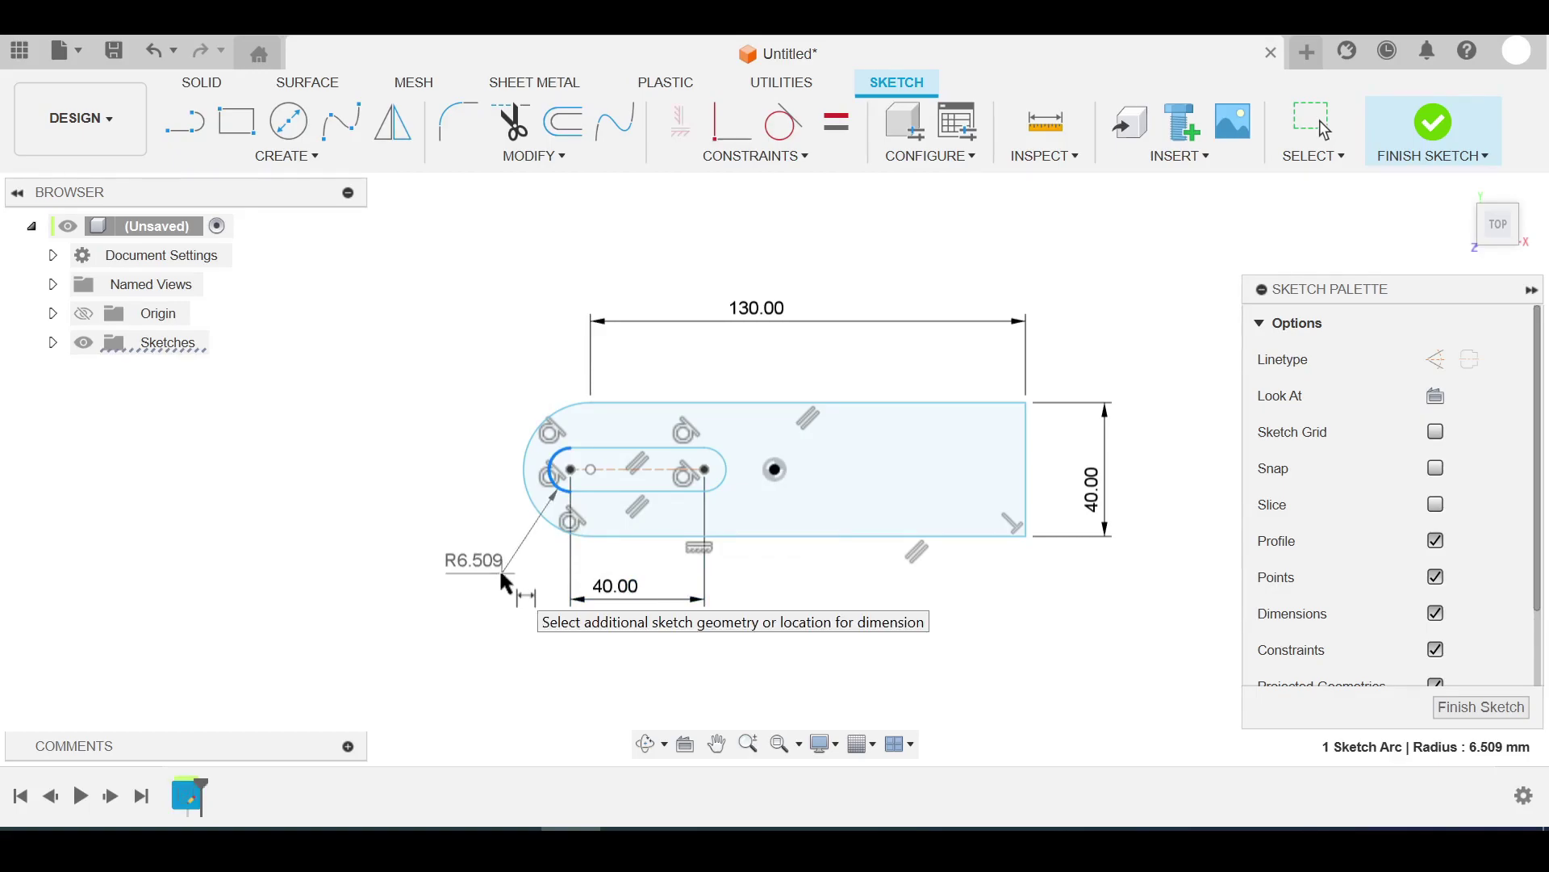
pyautogui.click(506, 583)
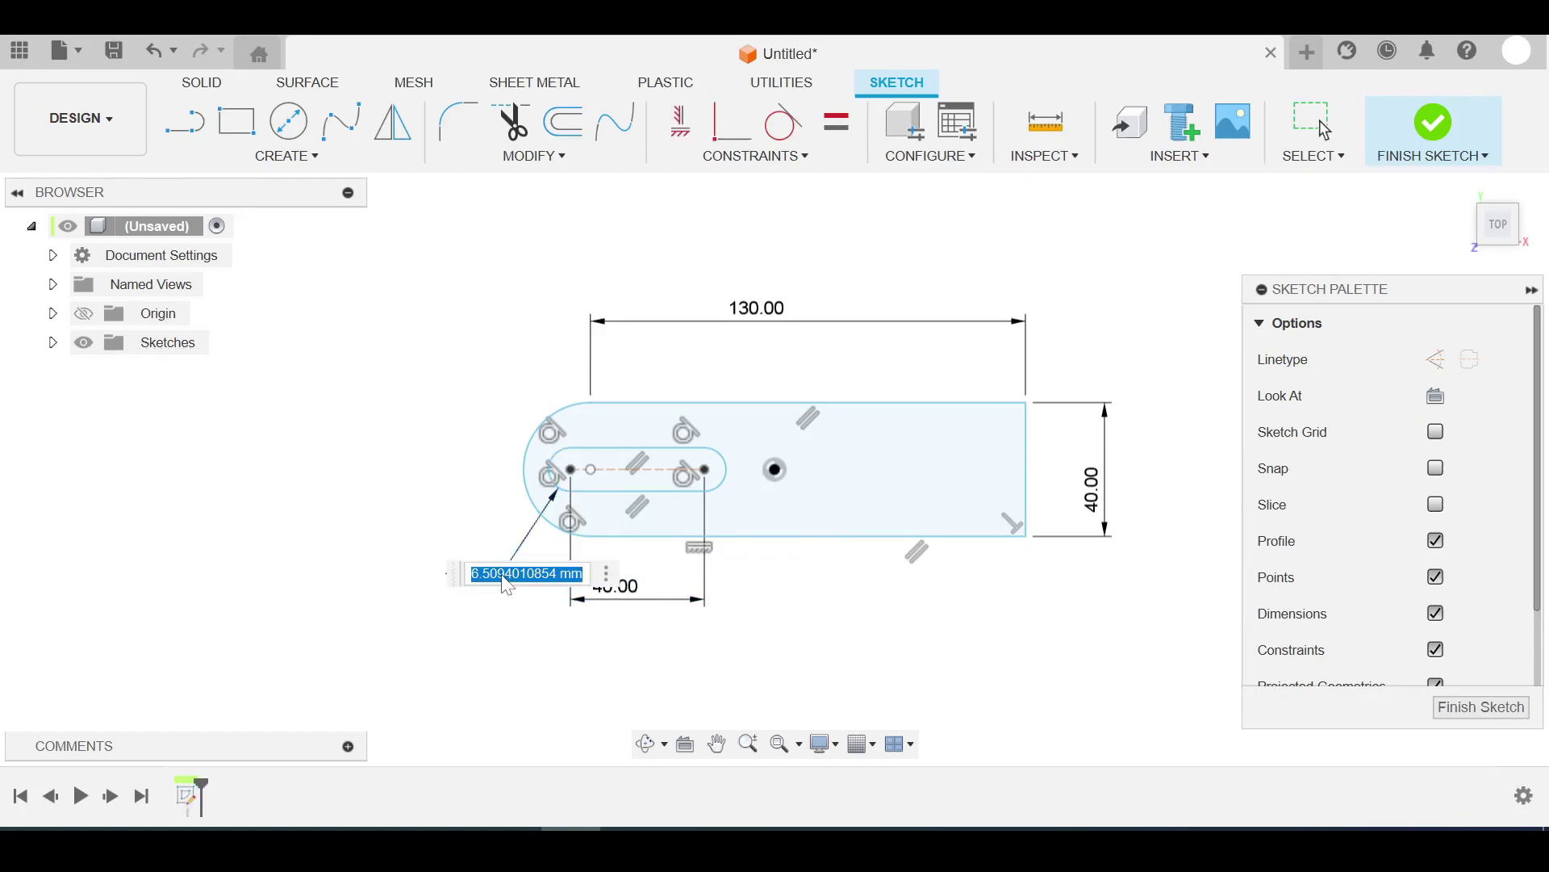
pyautogui.press('BackSpace')
pyautogui.press('Return')
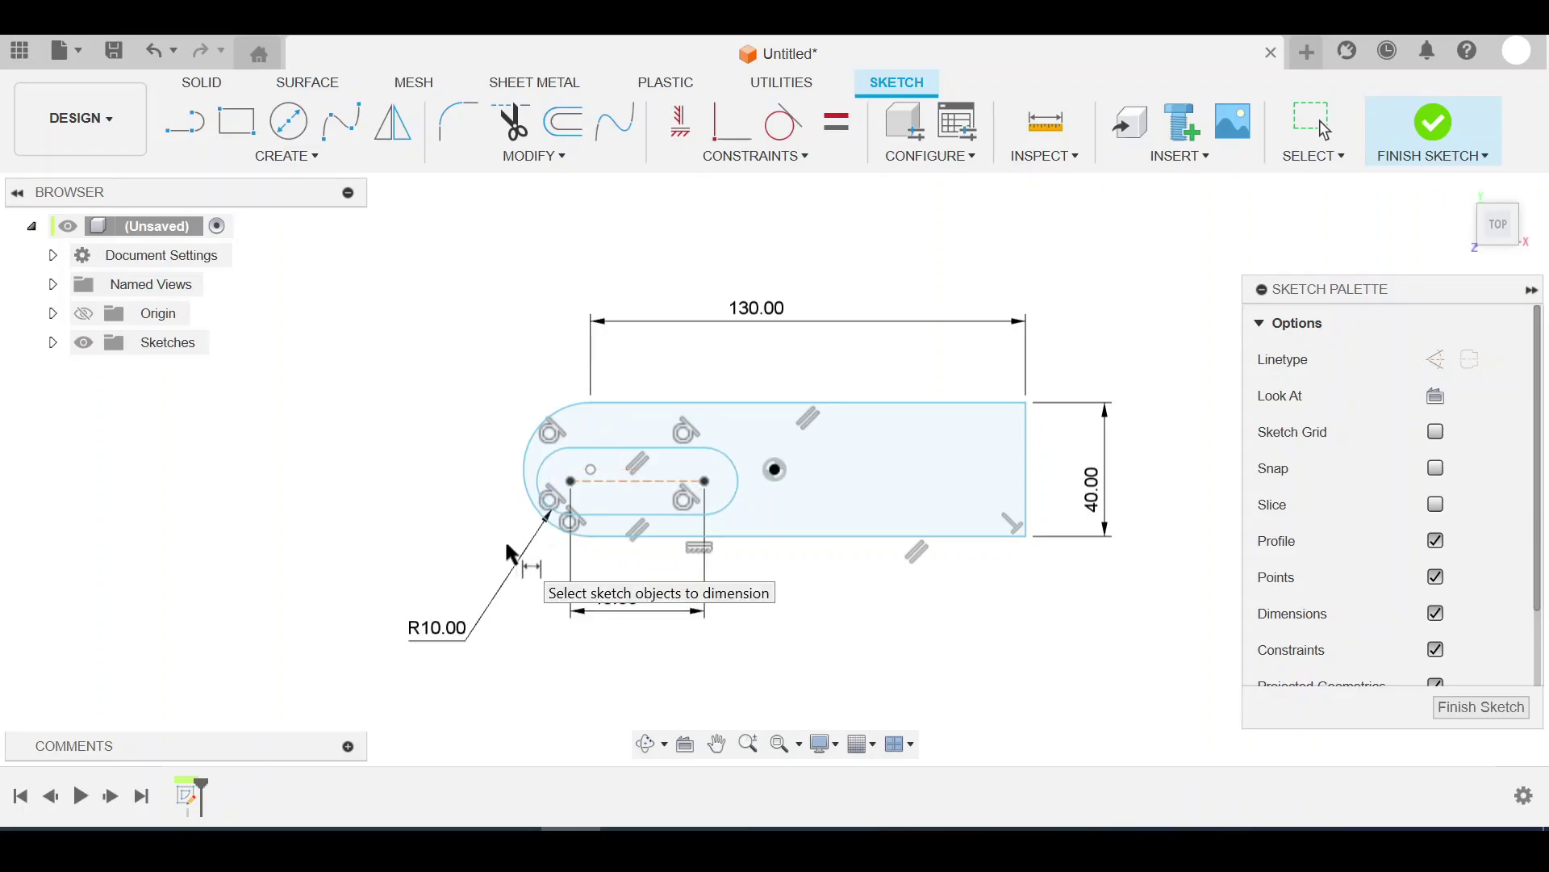
# Step: Set the slot's right centre 90 mm from the plate's right edge
pyautogui.click(704, 483)
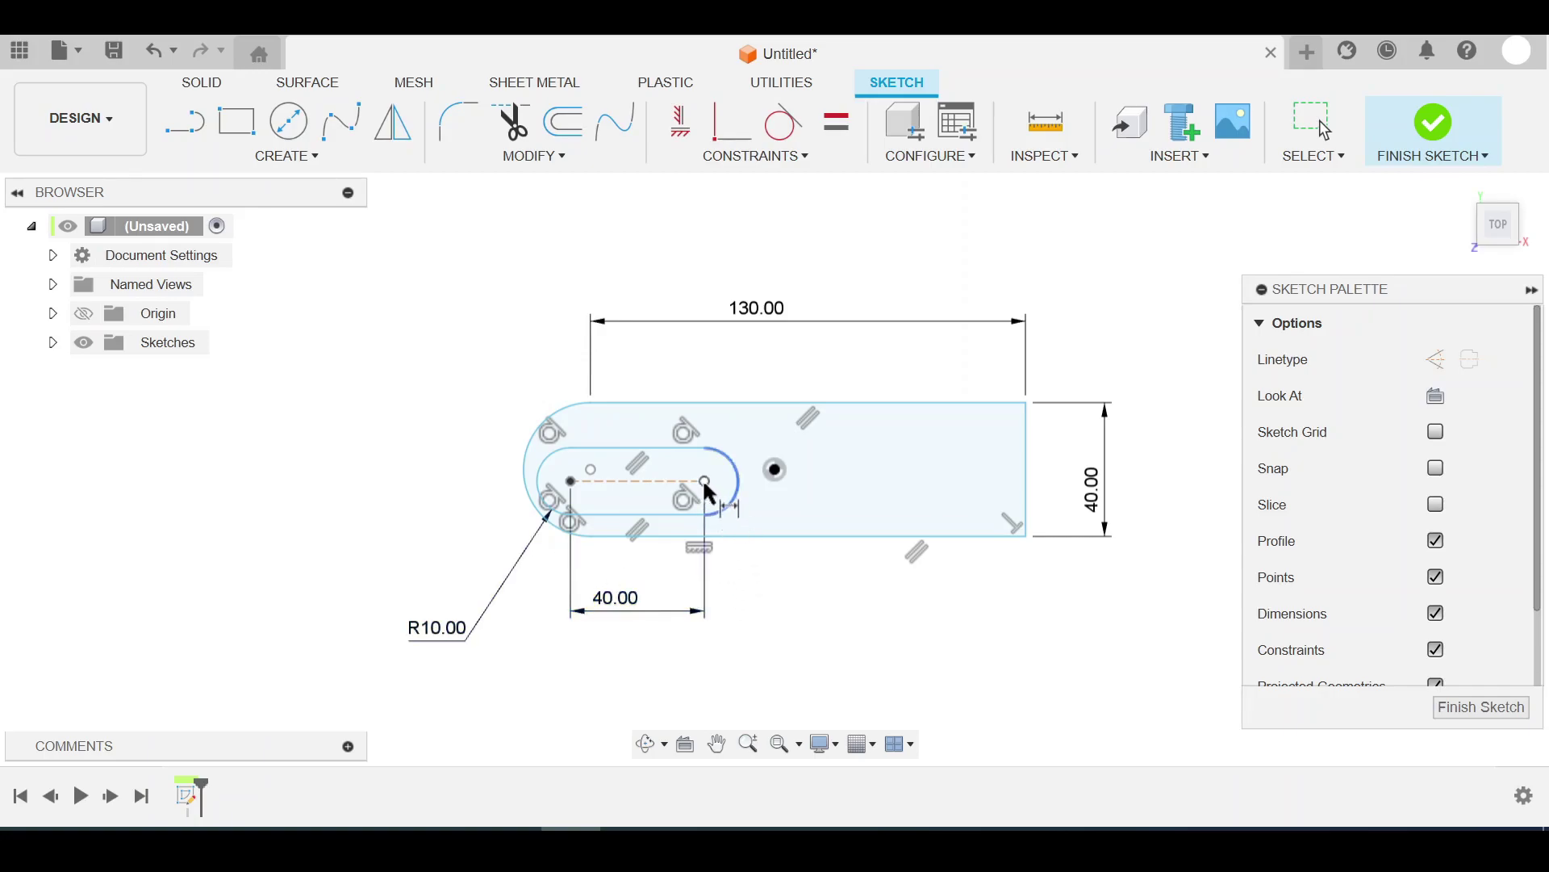
pyautogui.click(1025, 509)
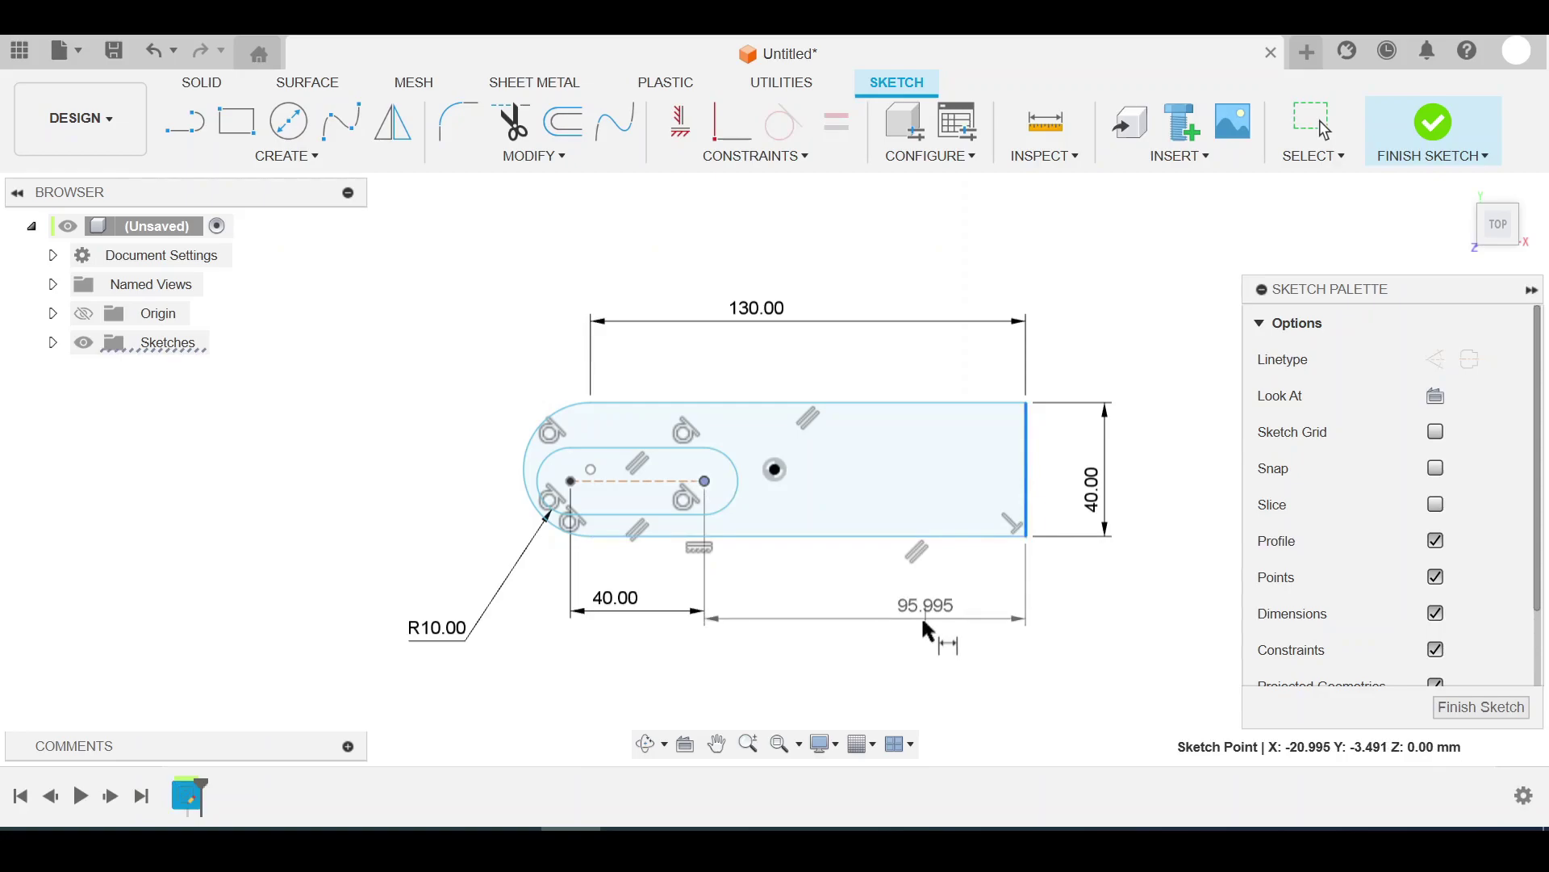
pyautogui.click(922, 610)
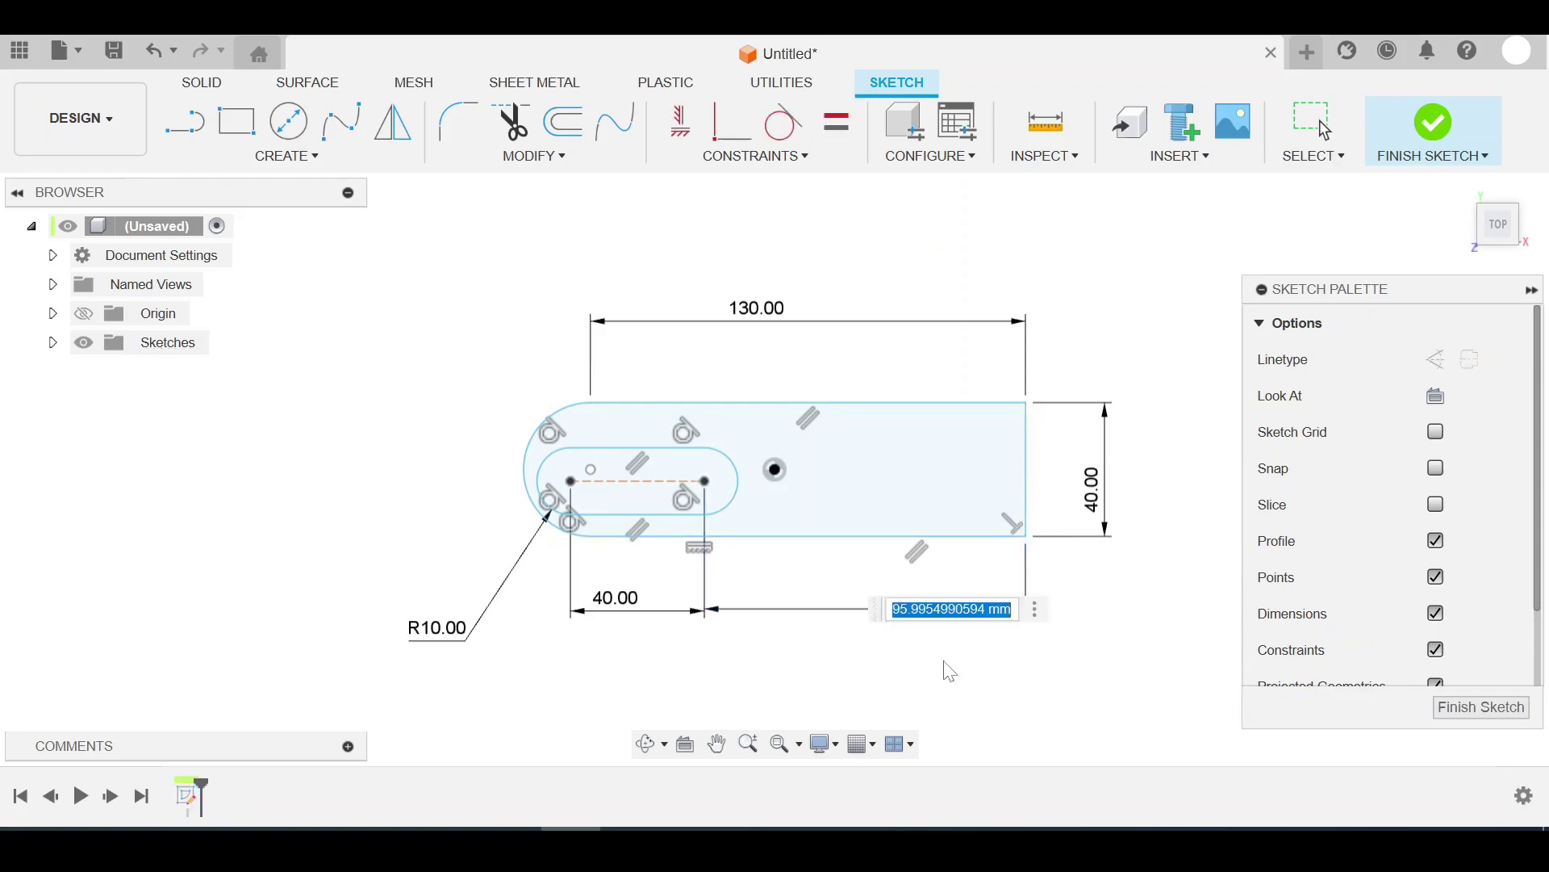
pyautogui.press('BackSpace')
pyautogui.write('90')
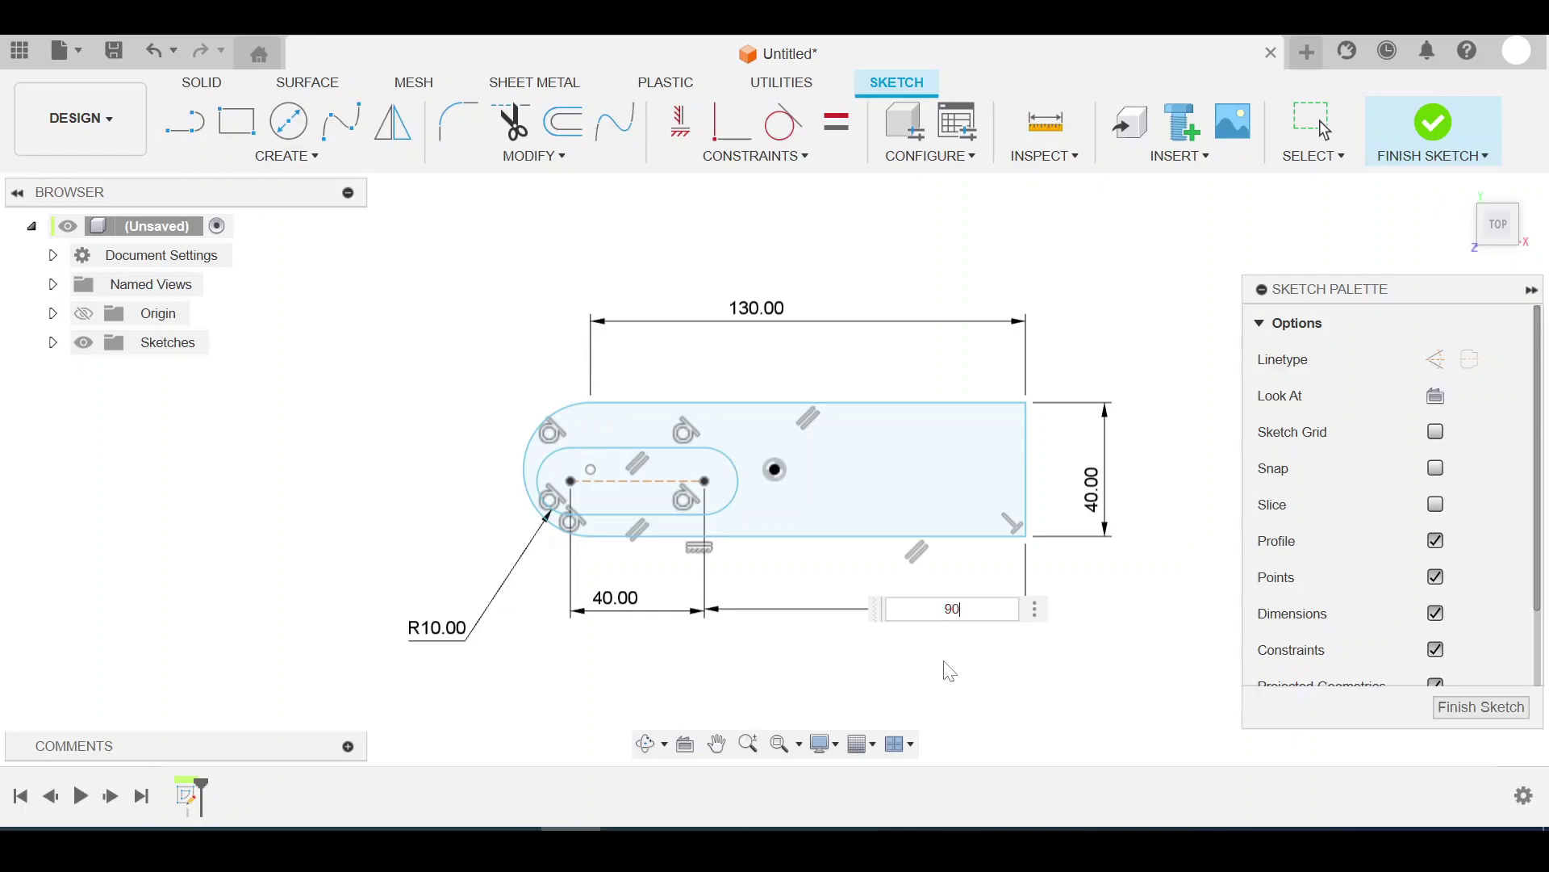
pyautogui.press('Return')
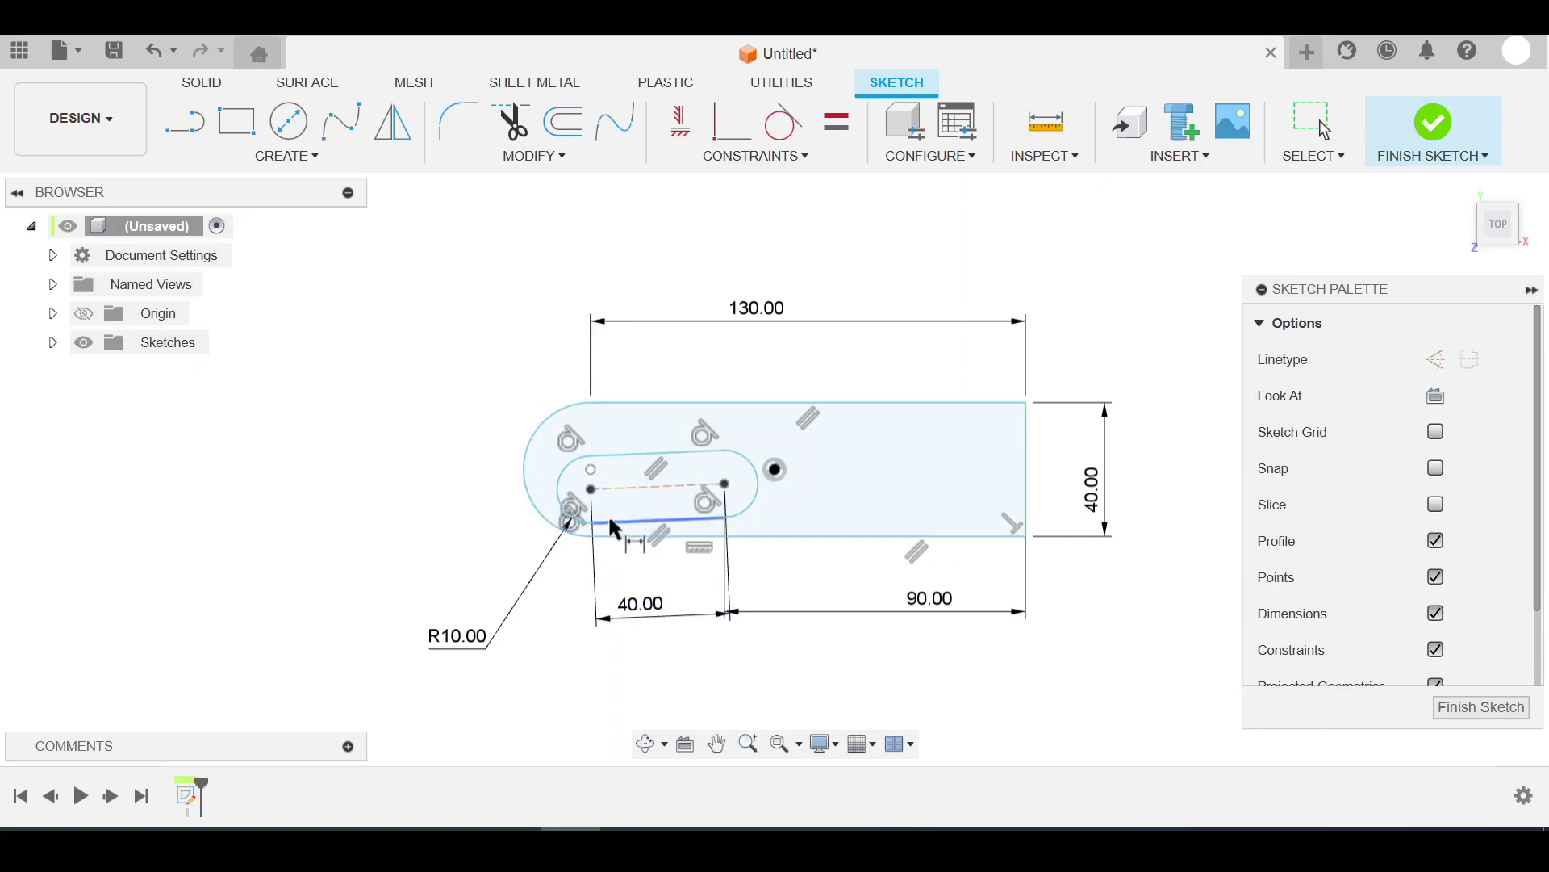
pyautogui.press('Escape')
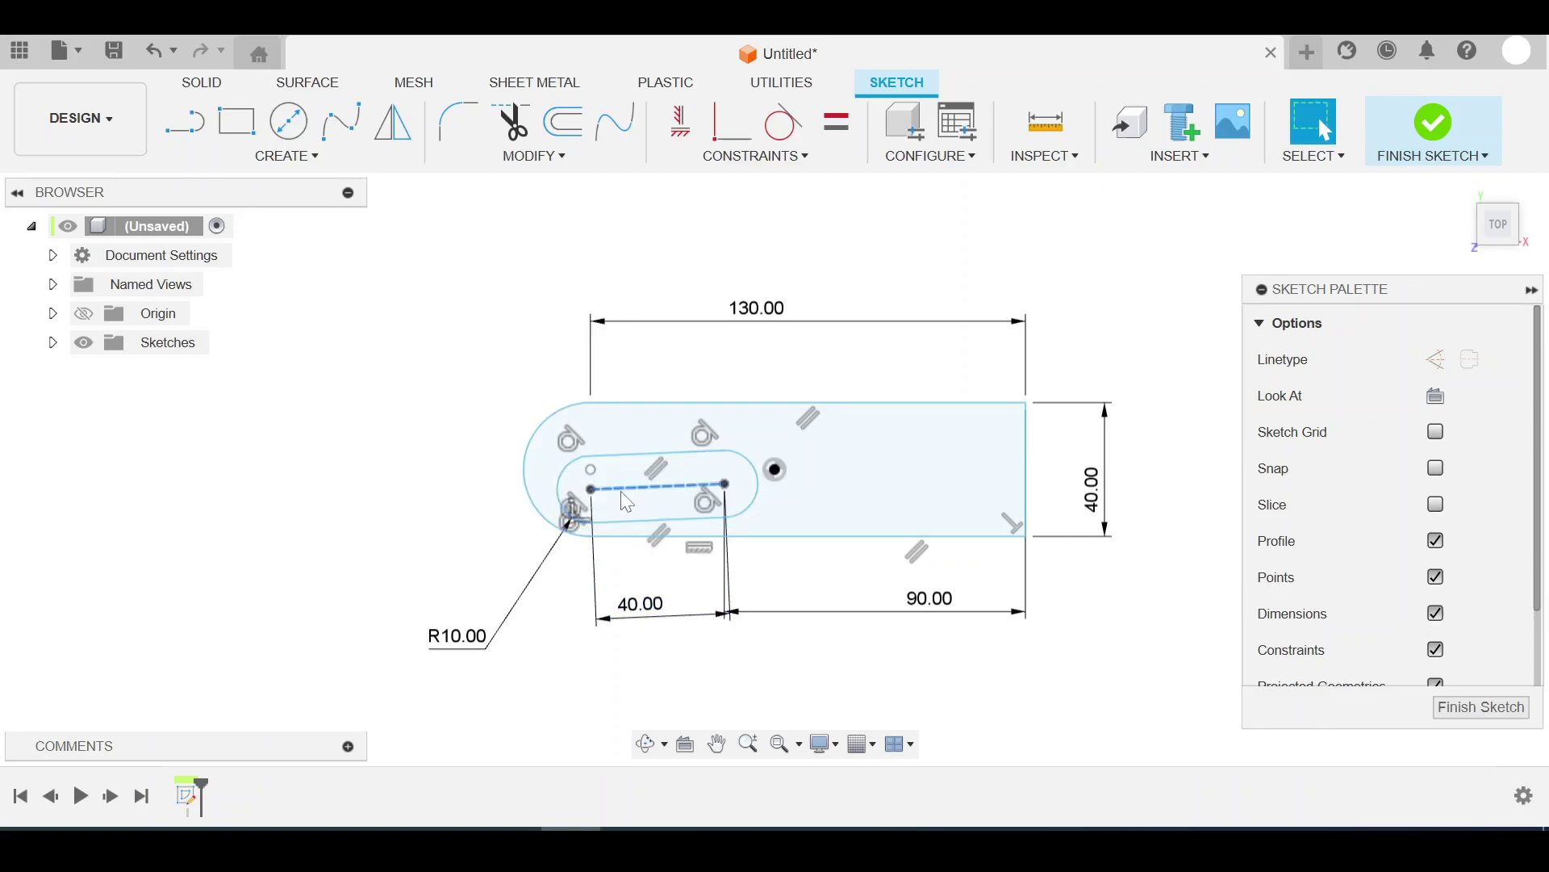
# Step: Make the slot centreline horizontal and its left centre coincident with the 40.00 dimension endpoint
pyautogui.click(627, 502)
pyautogui.rightClick(626, 501)
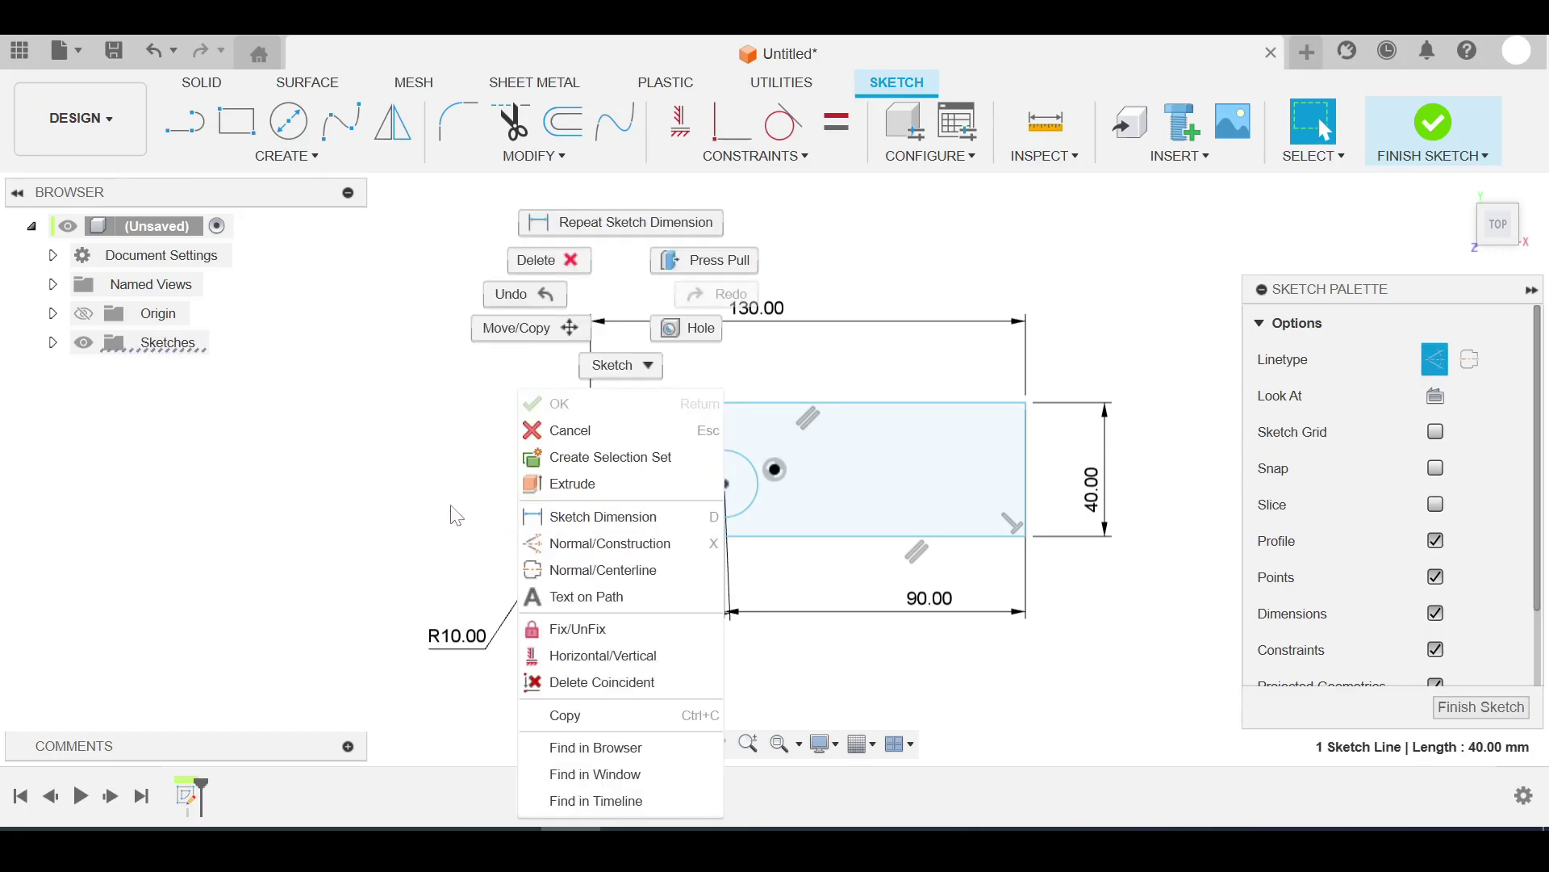
pyautogui.click(581, 670)
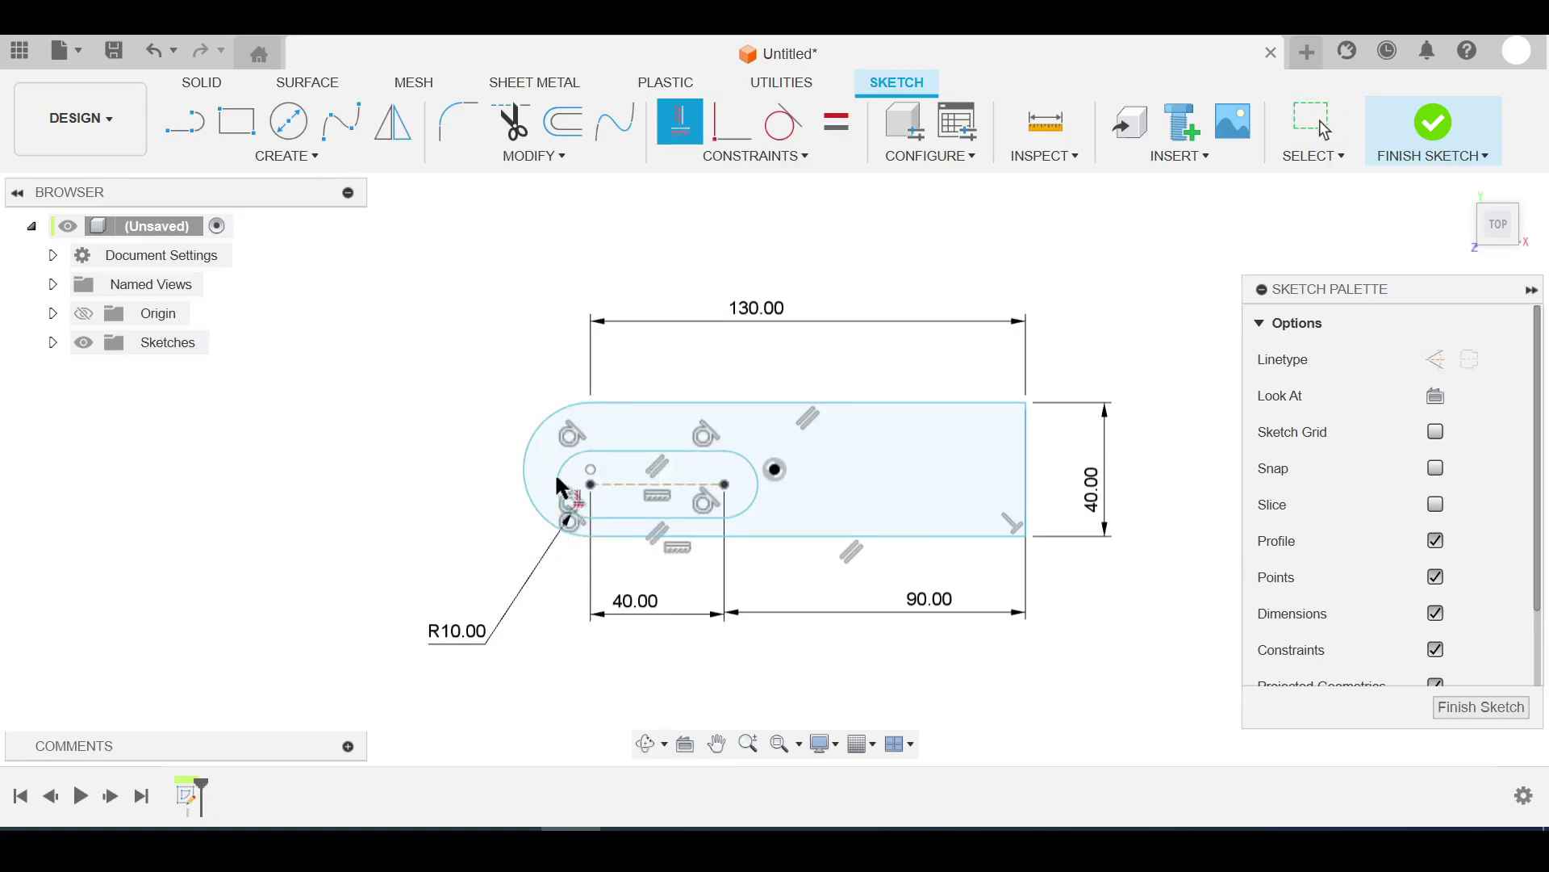
pyautogui.press('Escape')
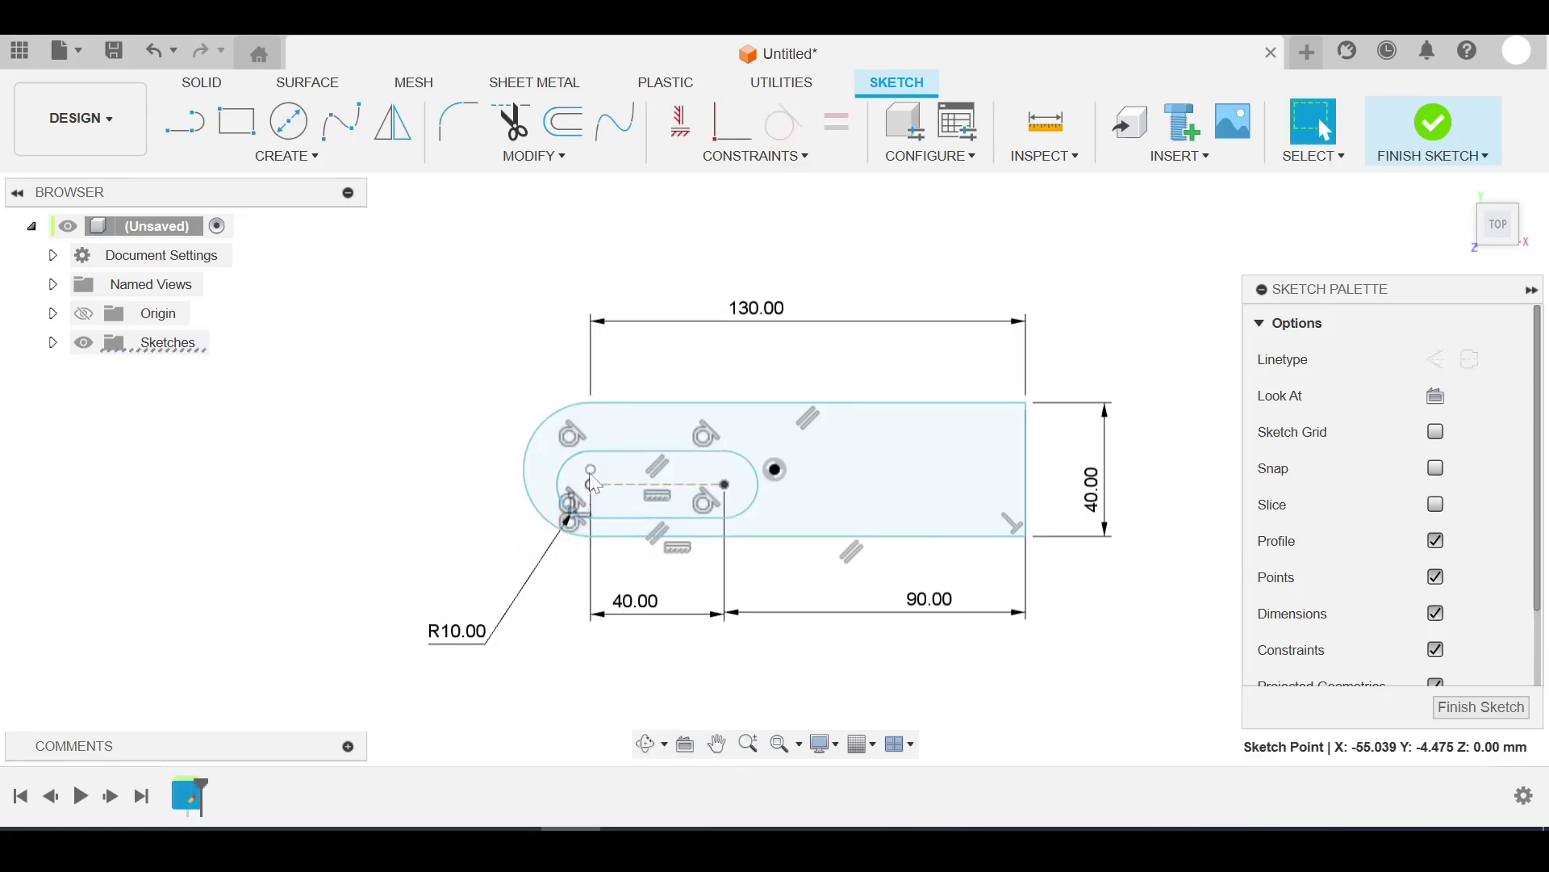
pyautogui.keyDown('shift'); pyautogui.click(591, 484); pyautogui.keyUp('shift')
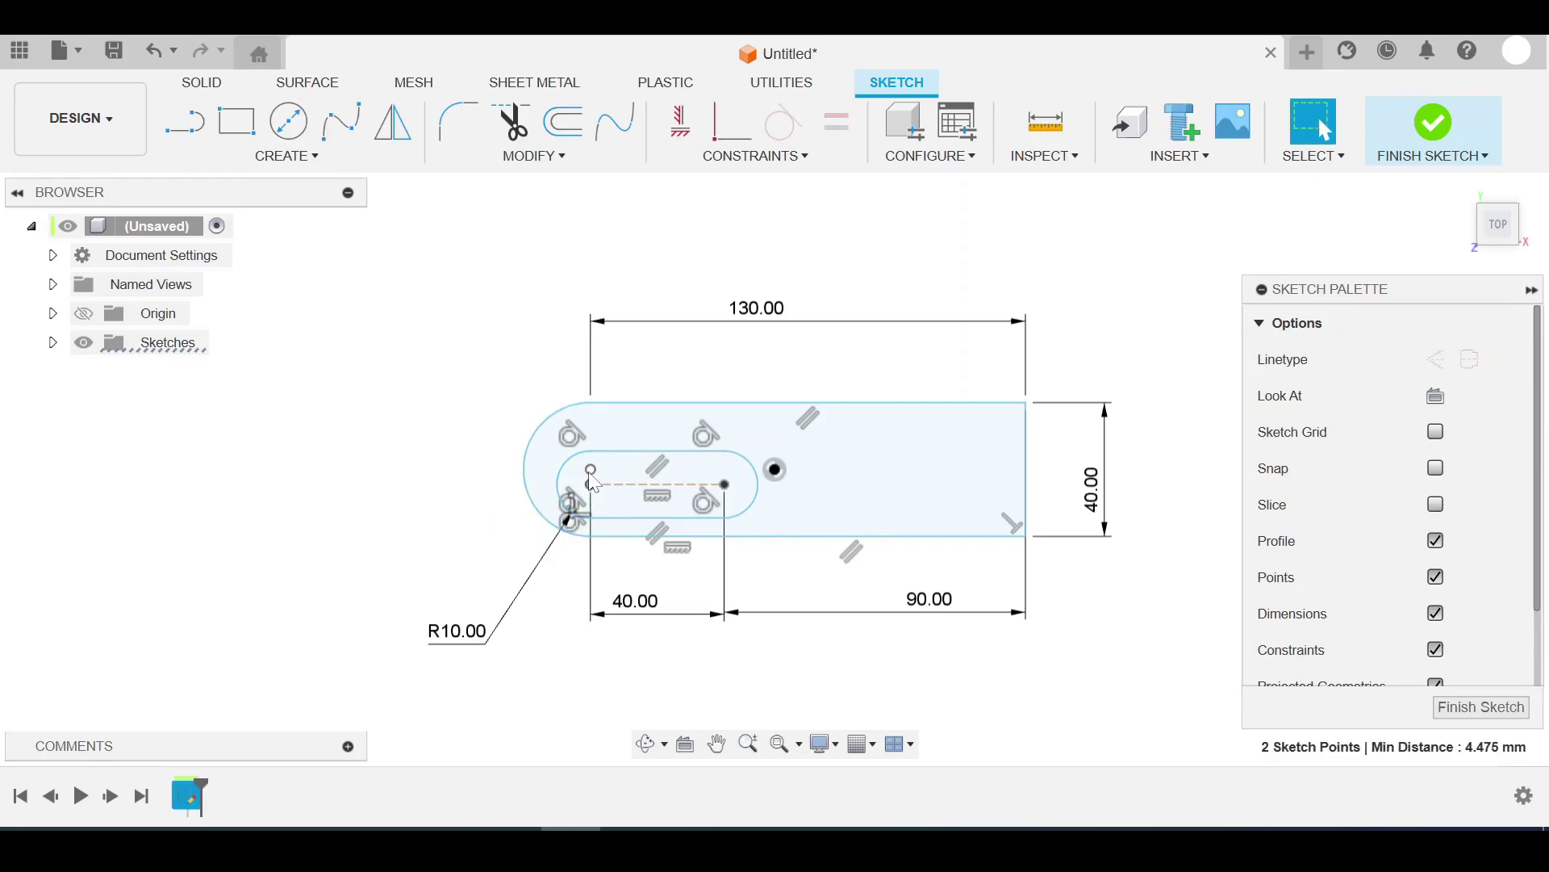
pyautogui.click(727, 133)
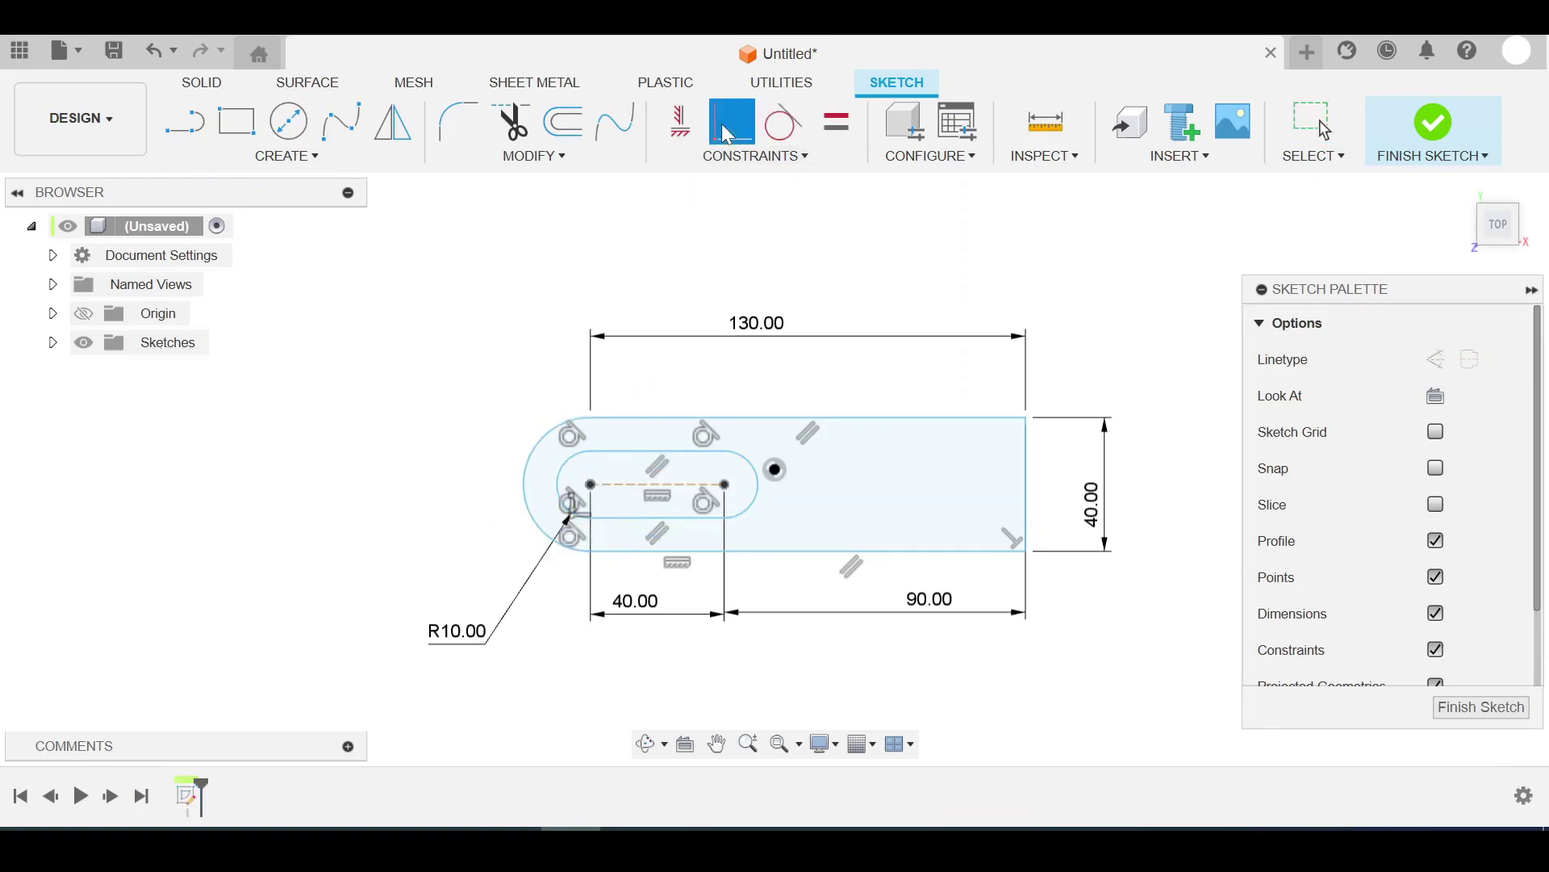
pyautogui.press('Escape')
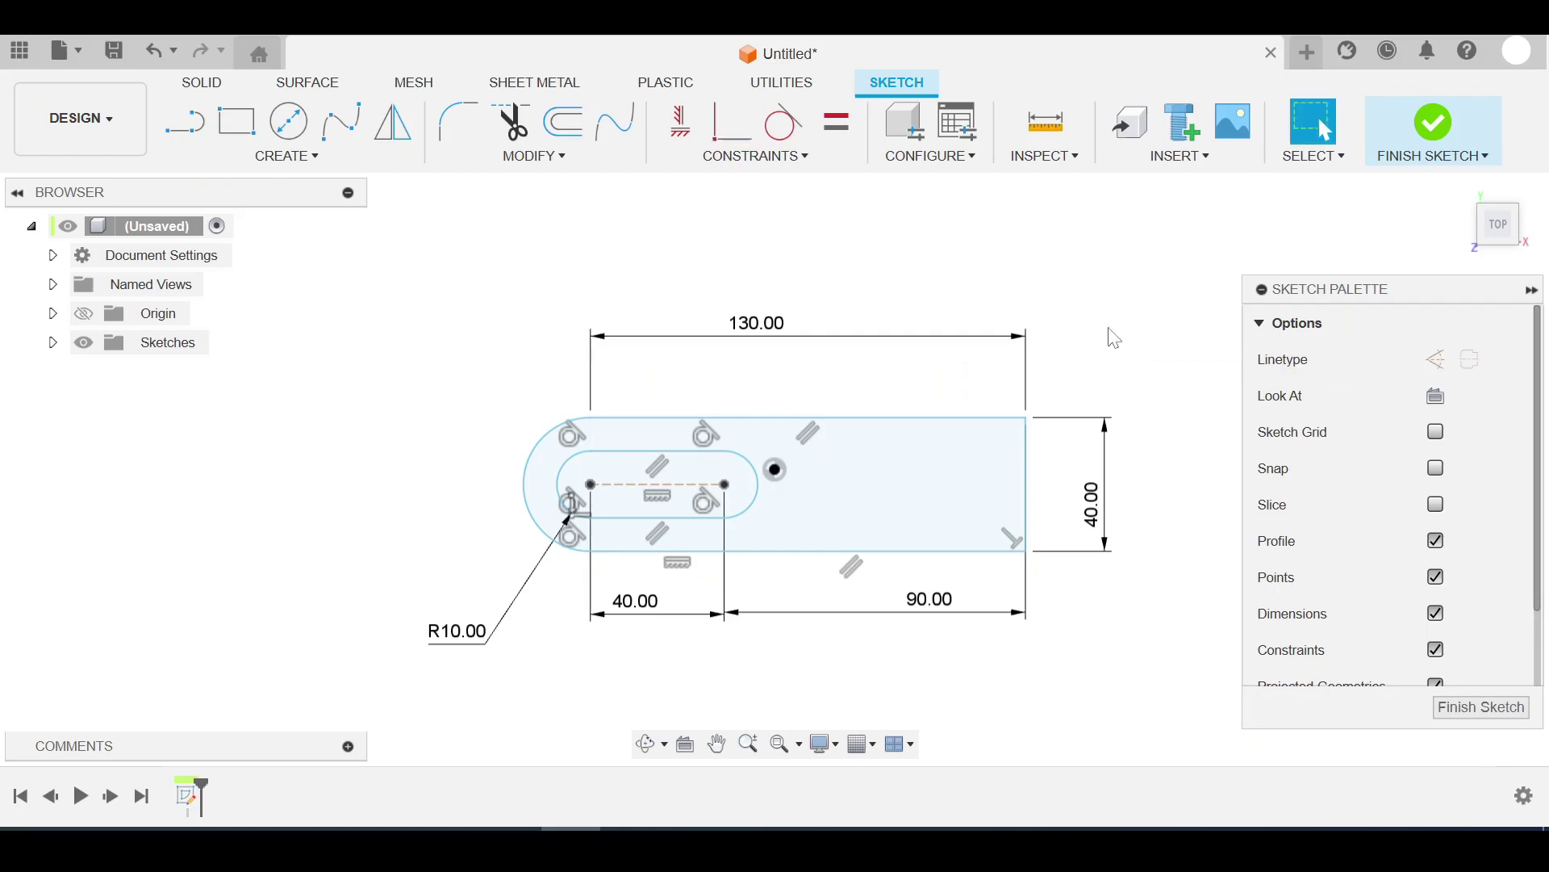
# Step: Hide constraint symbols via the Sketch Palette's Constraints checkbox
pyautogui.click(1437, 651)
pyautogui.scroll(1, 773, 559)
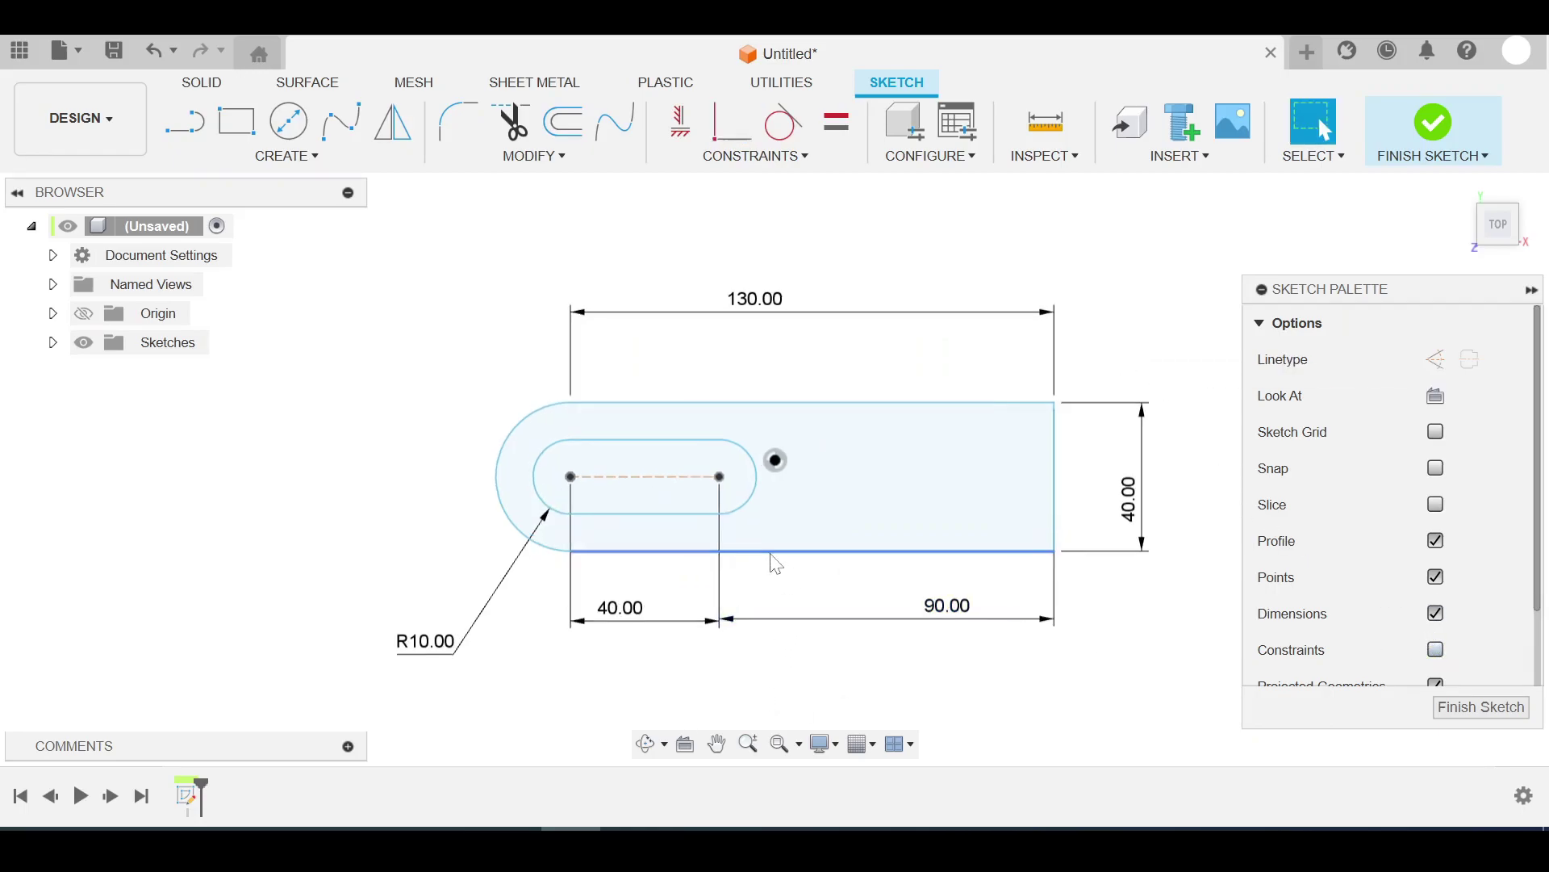
pyautogui.scroll(1, 1040, 686)
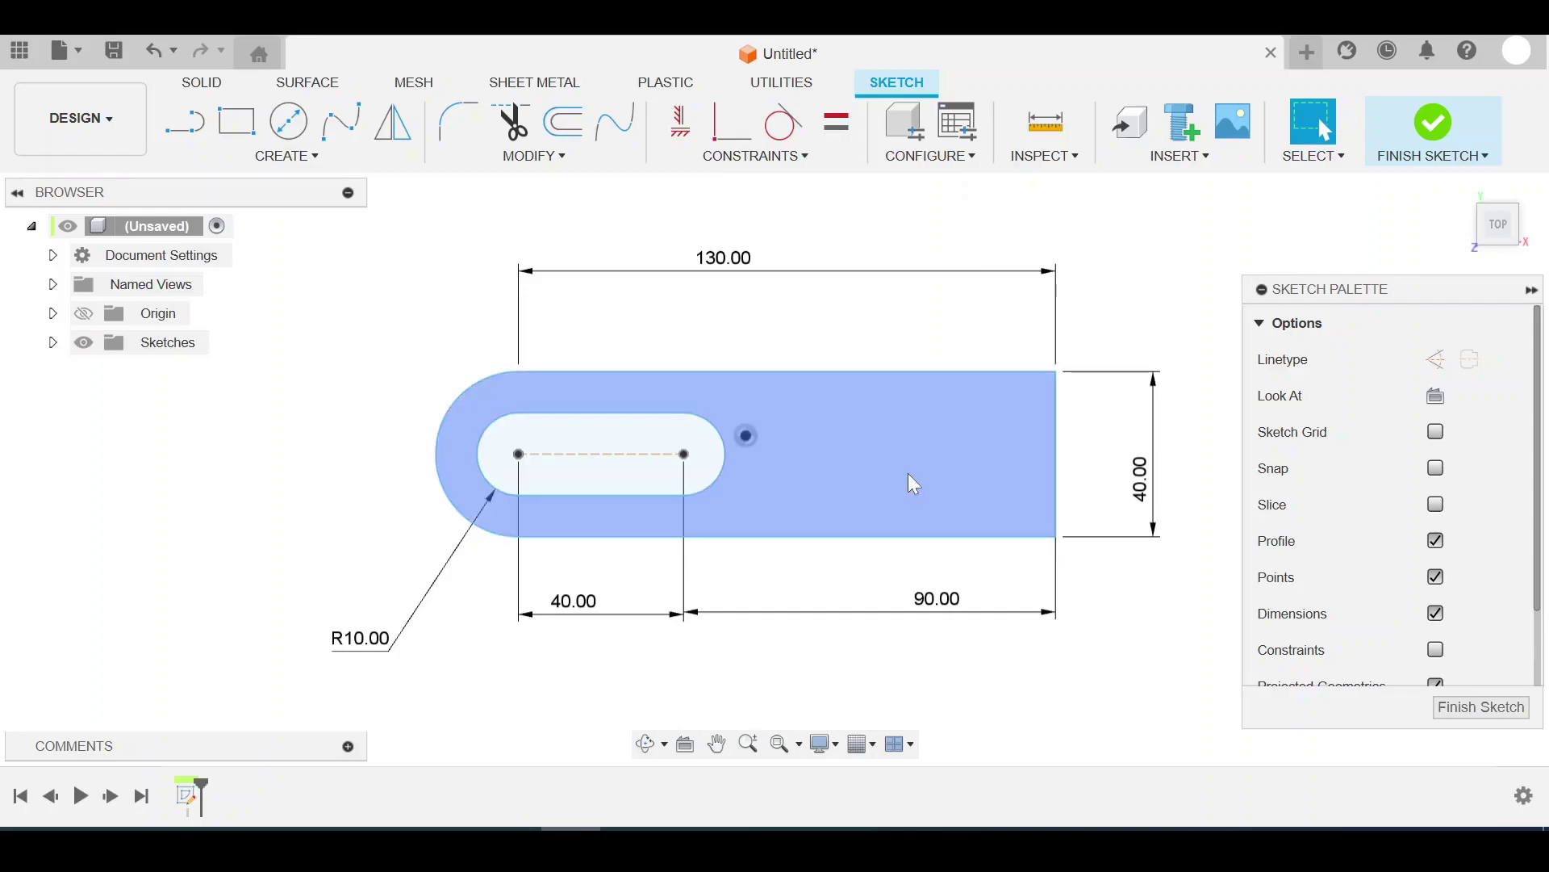
# Step: Extrude the slotted plate profile 10 mm into a solid body
pyautogui.press('e')
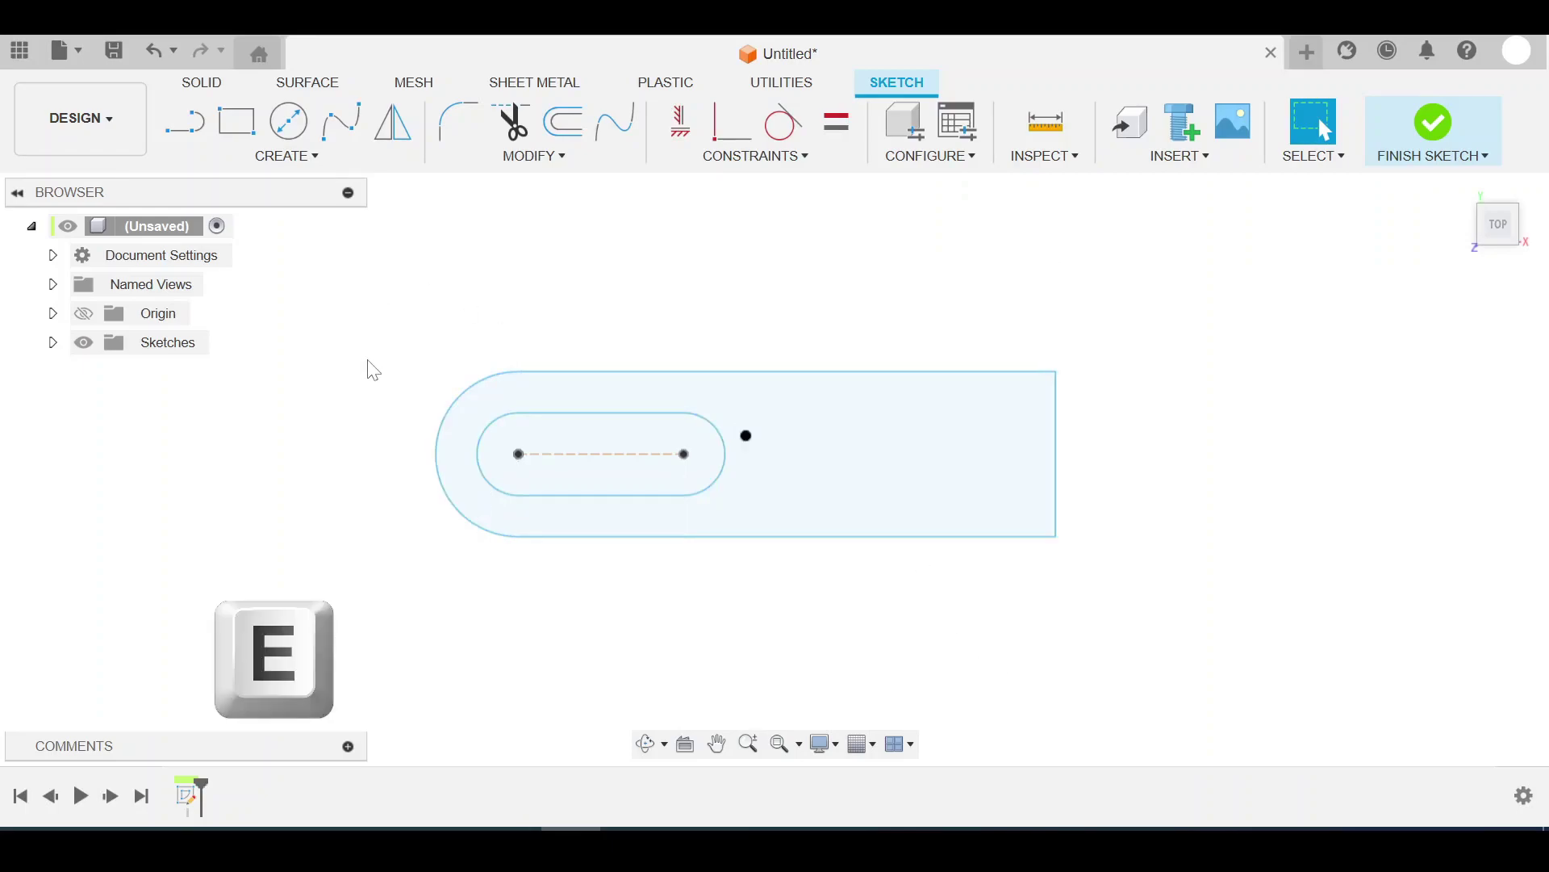
pyautogui.click(1473, 196)
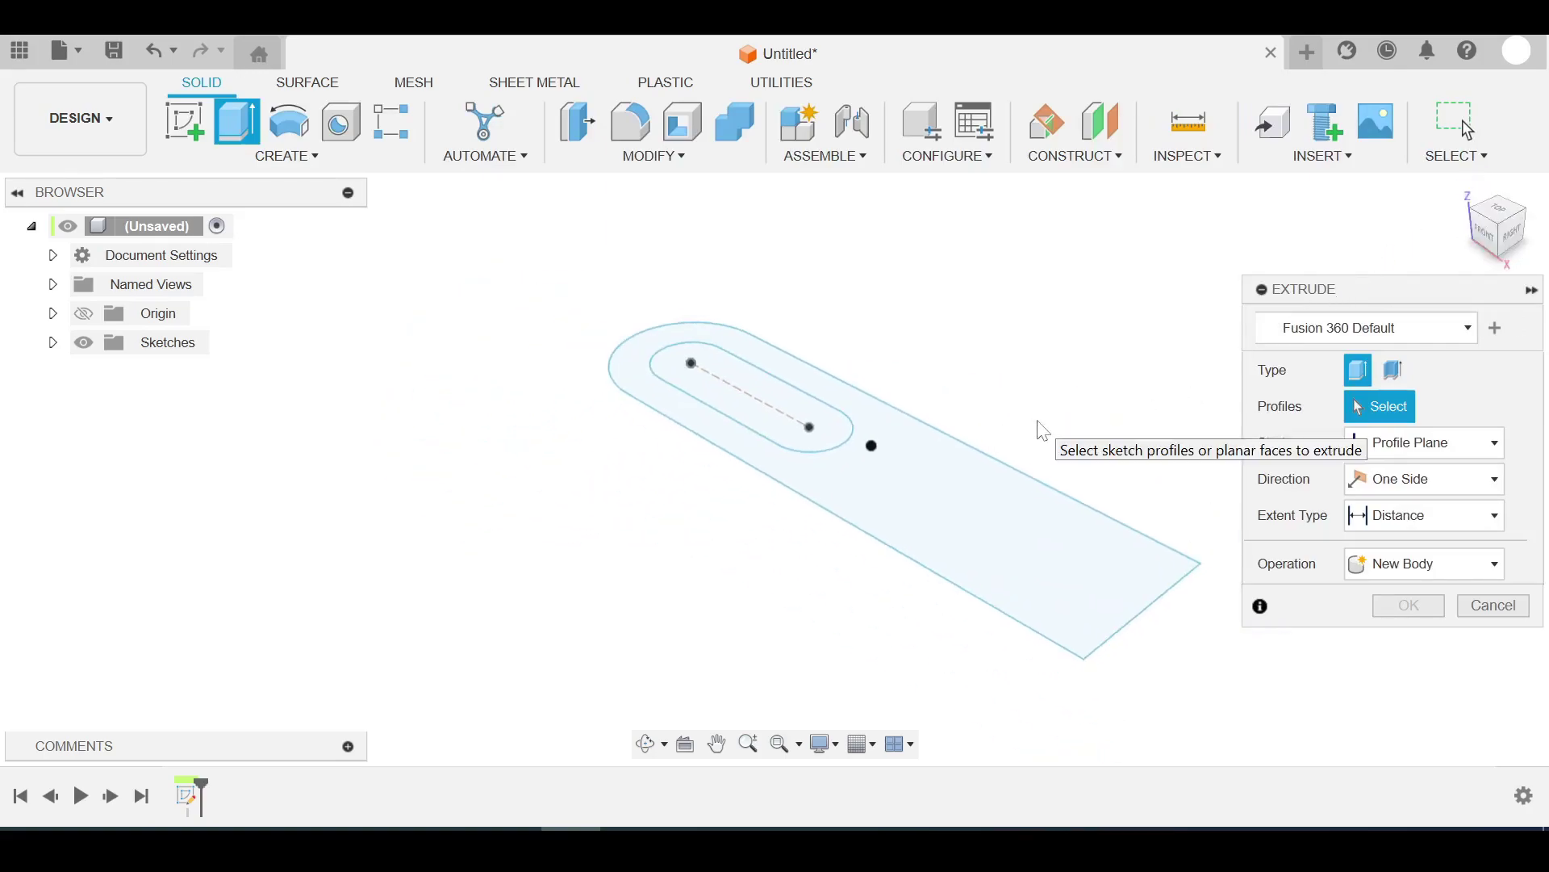
pyautogui.moveTo(1038, 428)
pyautogui.keyDown('shift'); pyautogui.mouseDown(button='middle')
pyautogui.moveTo(924, 394)
pyautogui.moveTo(916, 425)
pyautogui.mouseUp(button='middle'); pyautogui.keyUp('shift')
pyautogui.click(847, 477)
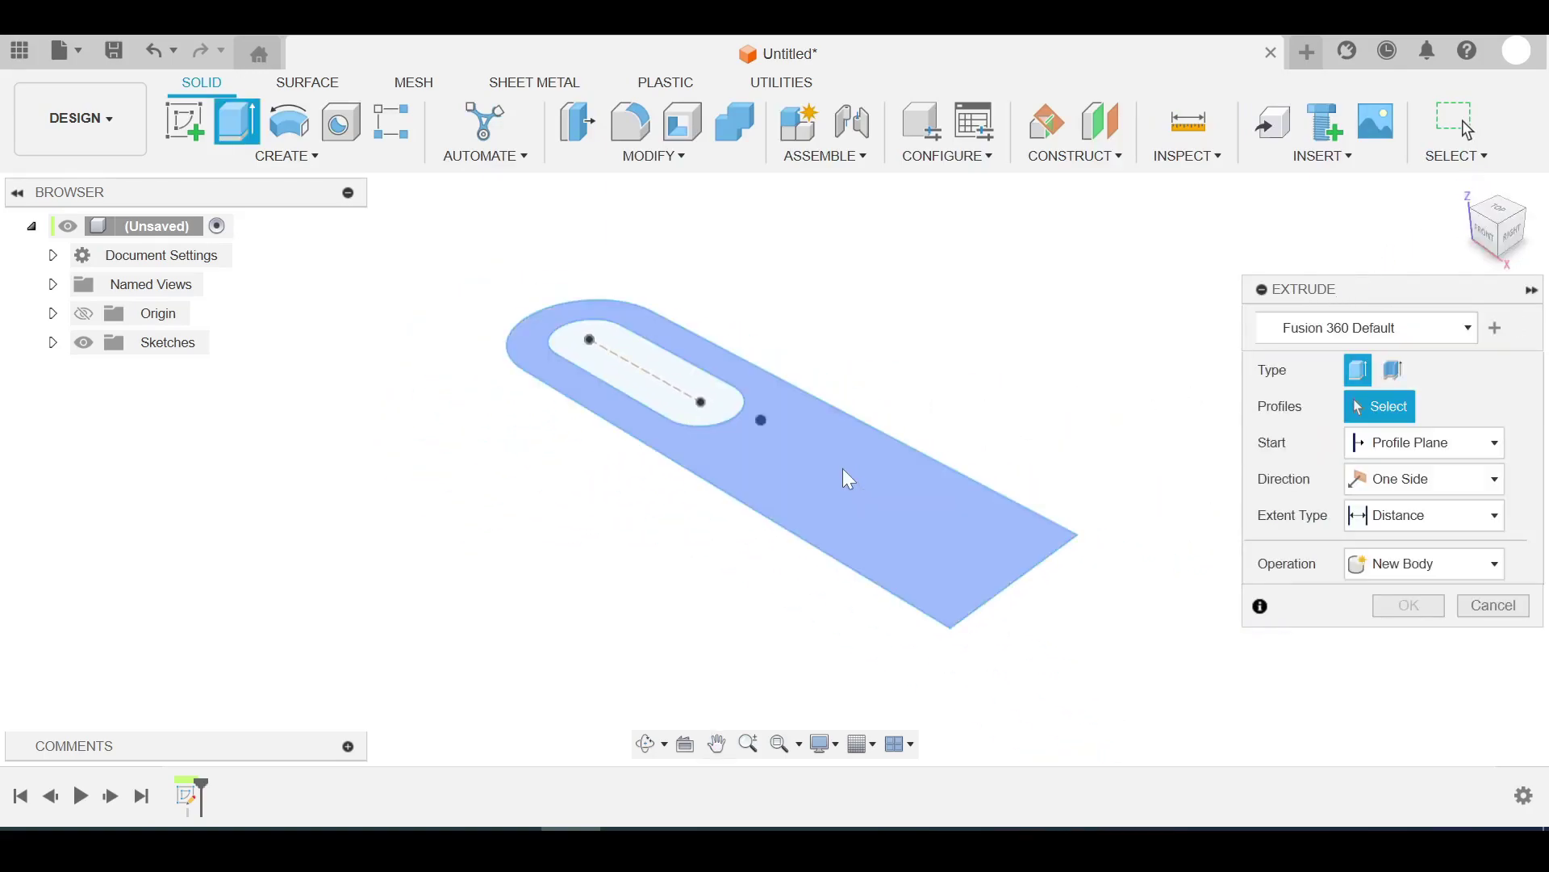
pyautogui.click(737, 429)
pyautogui.moveTo(746, 409); pyautogui.dragTo(743, 378)
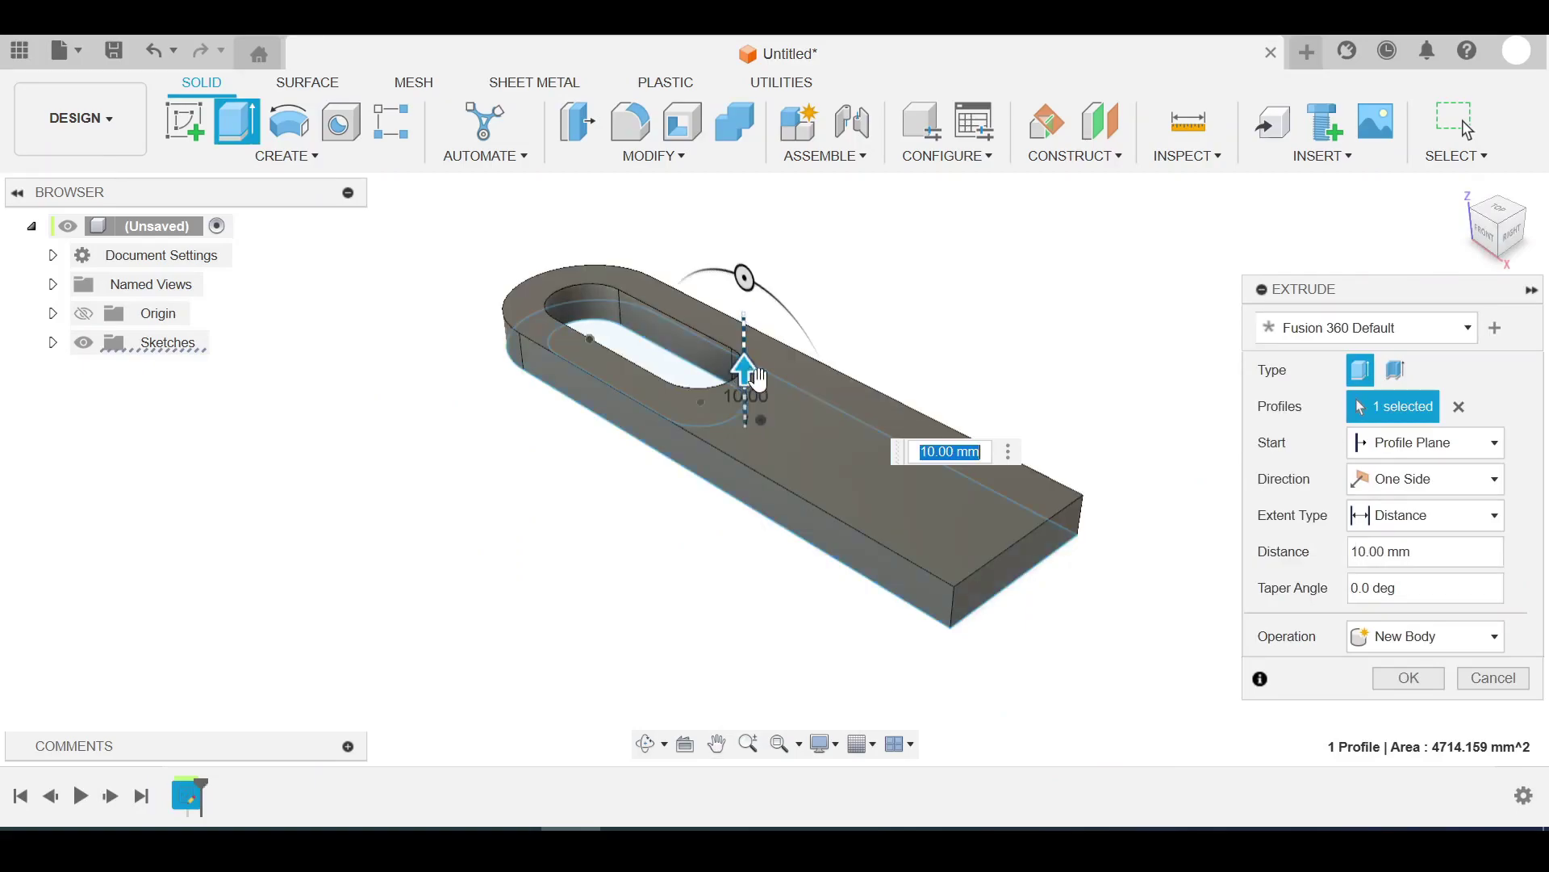
pyautogui.click(1412, 677)
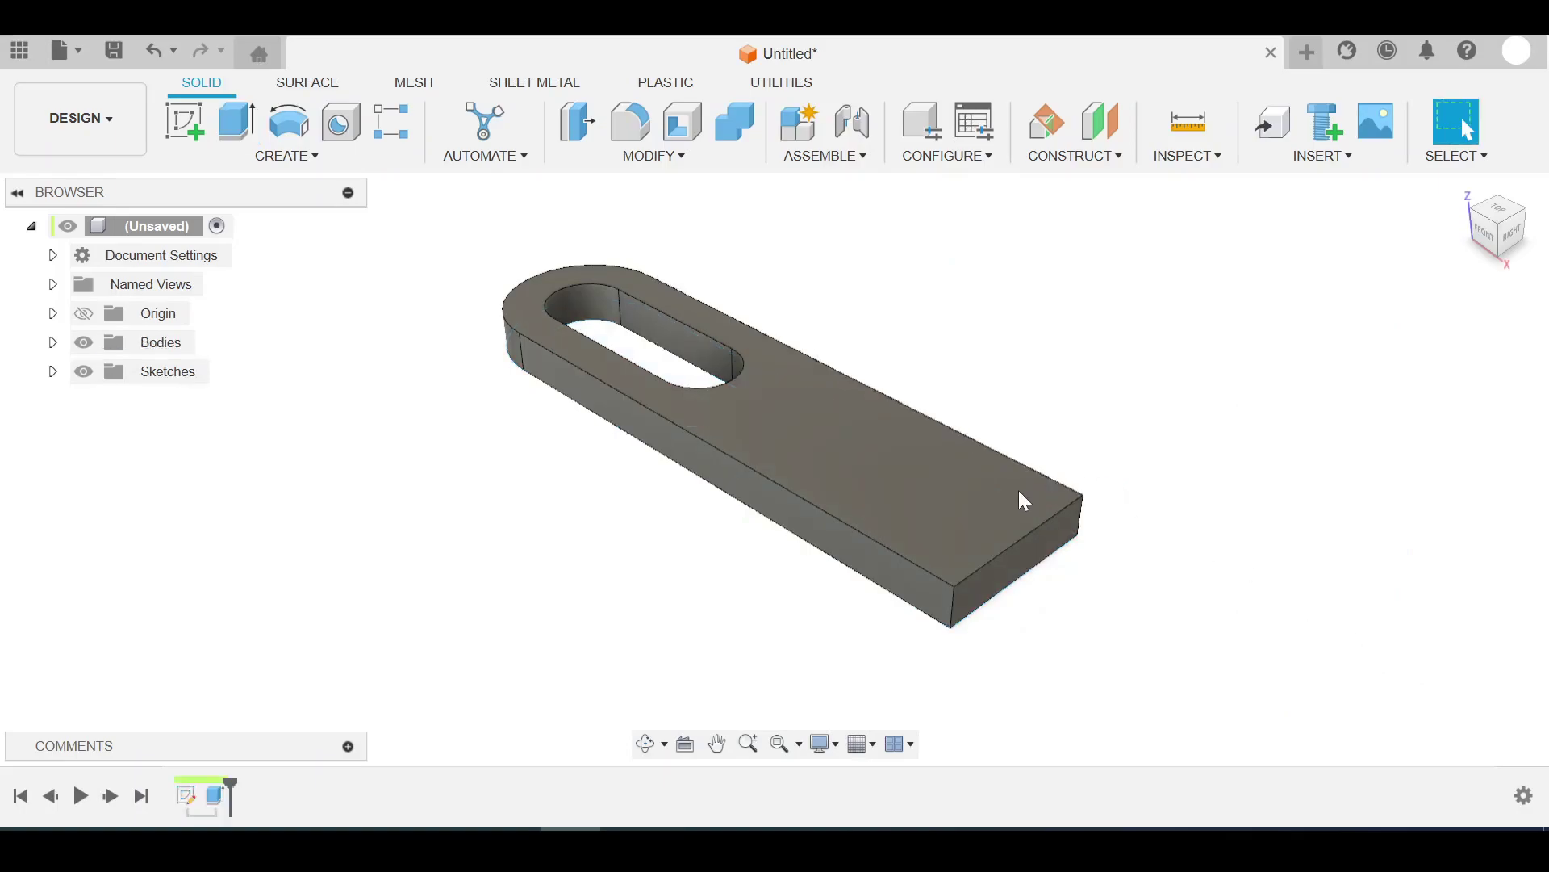
# Step: Start a sketch on the plate's top face, rotated so the part lies horizontally
pyautogui.click(996, 500)
pyautogui.click(176, 131)
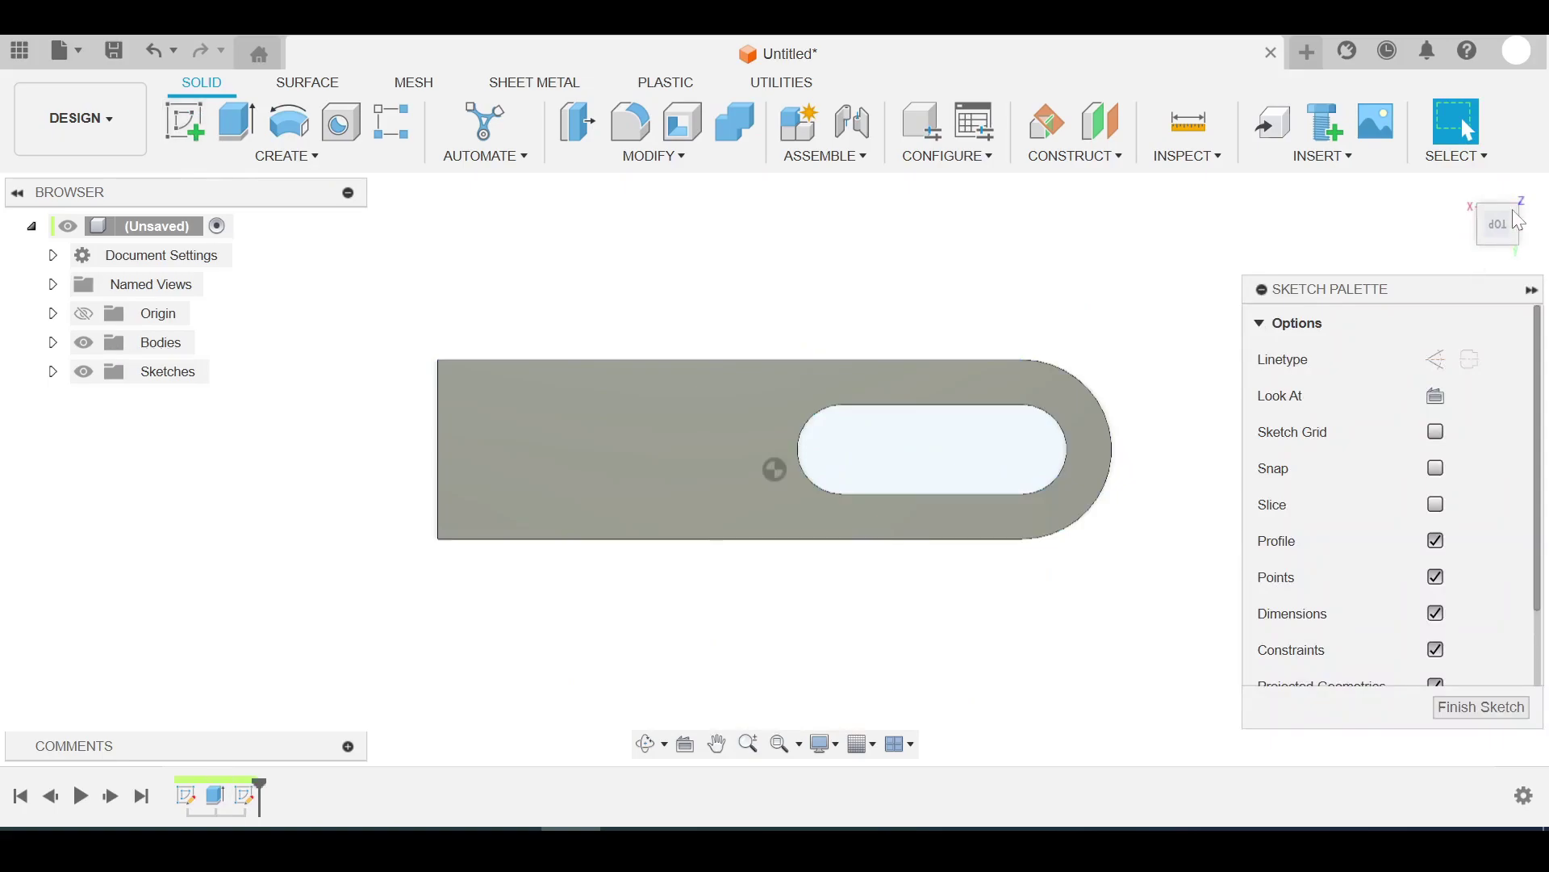
pyautogui.click(1521, 191)
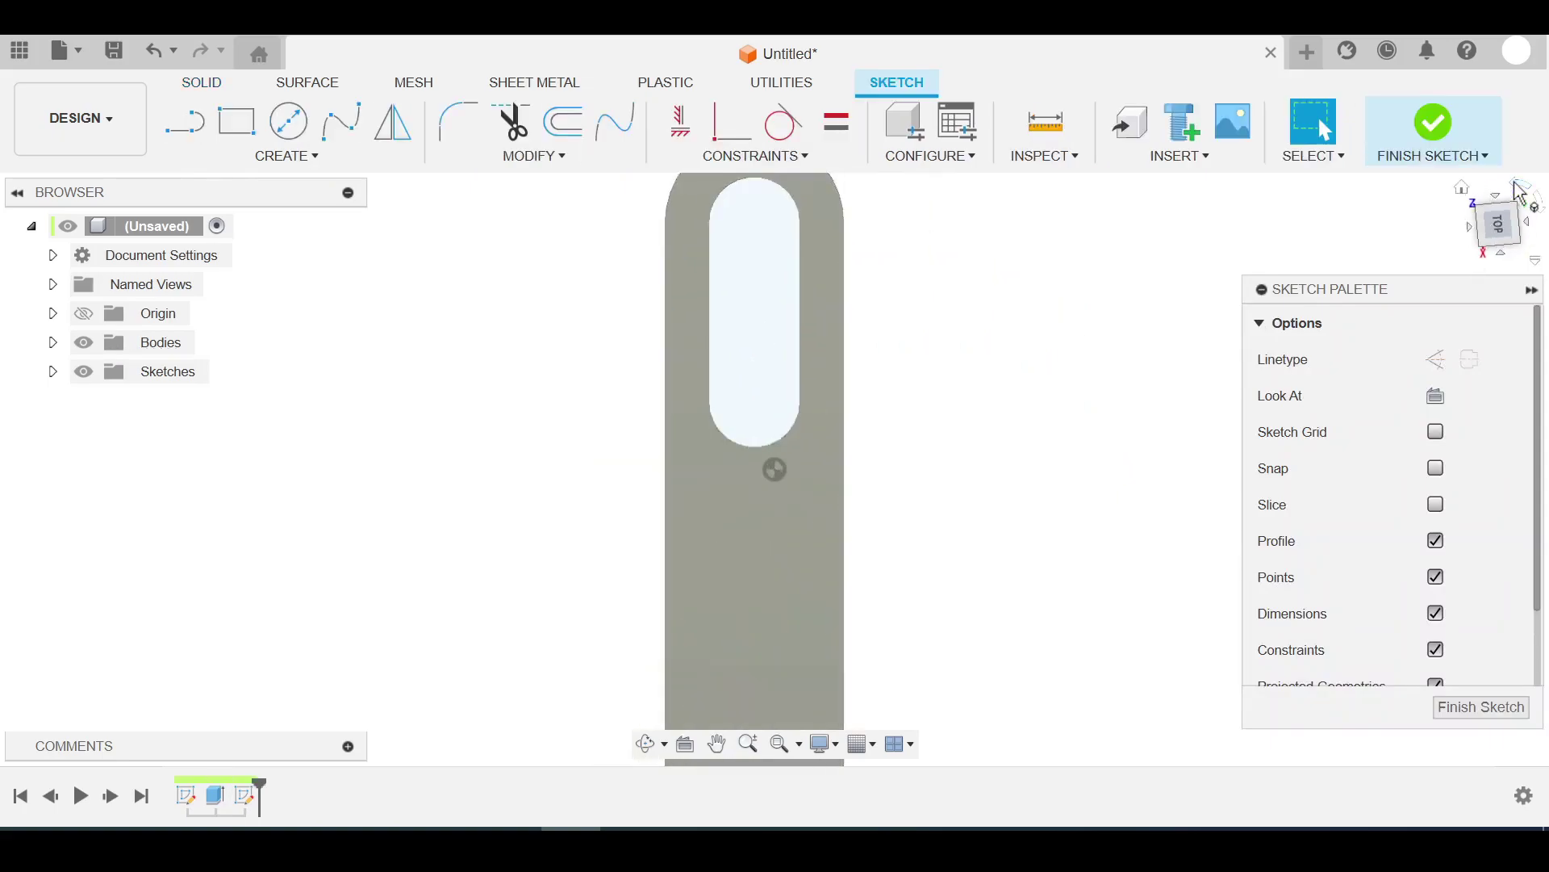
pyautogui.click(1520, 191)
pyautogui.moveTo(1194, 436); pyautogui.dragTo(1062, 408, button='middle')
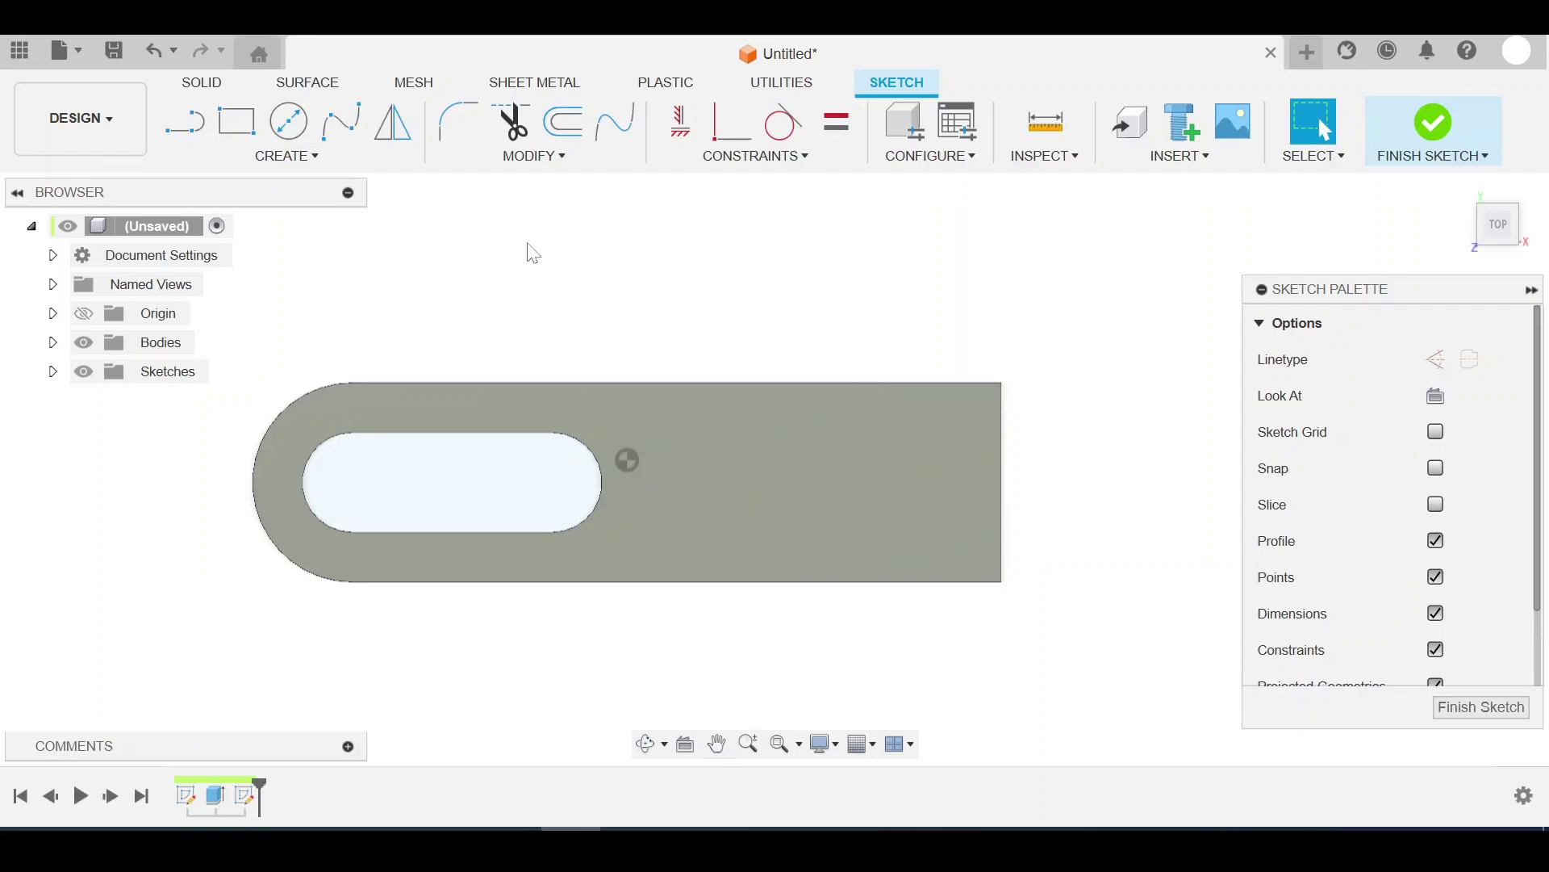
# Step: Draw a 2-point rectangle from the plate's top-right corner, 10 mm tall, and select its profile
pyautogui.click(177, 135)
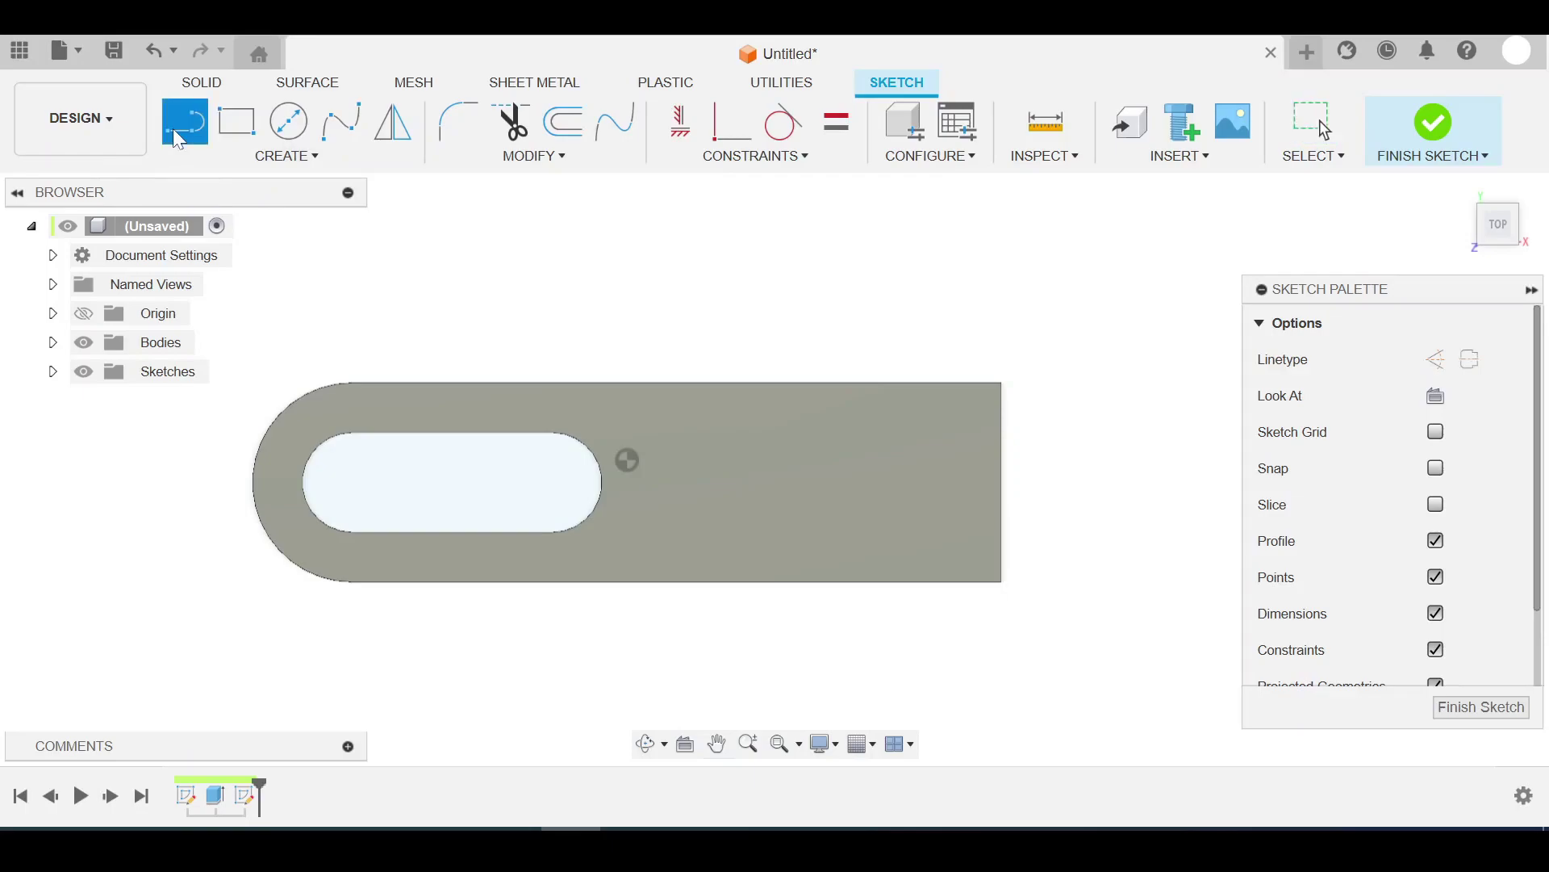
pyautogui.click(222, 125)
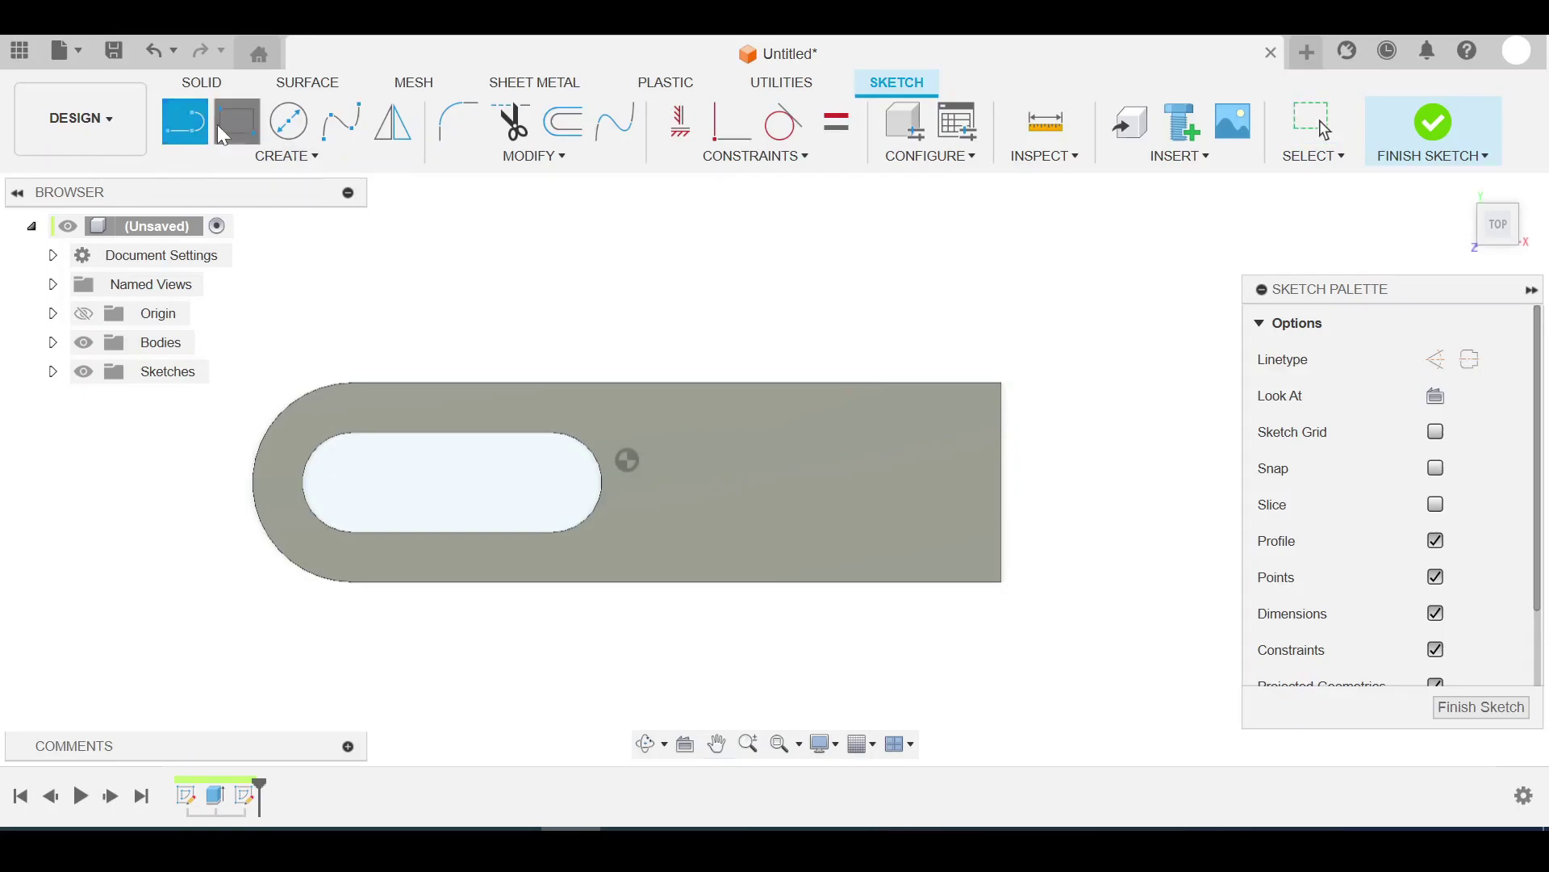
pyautogui.click(1003, 383)
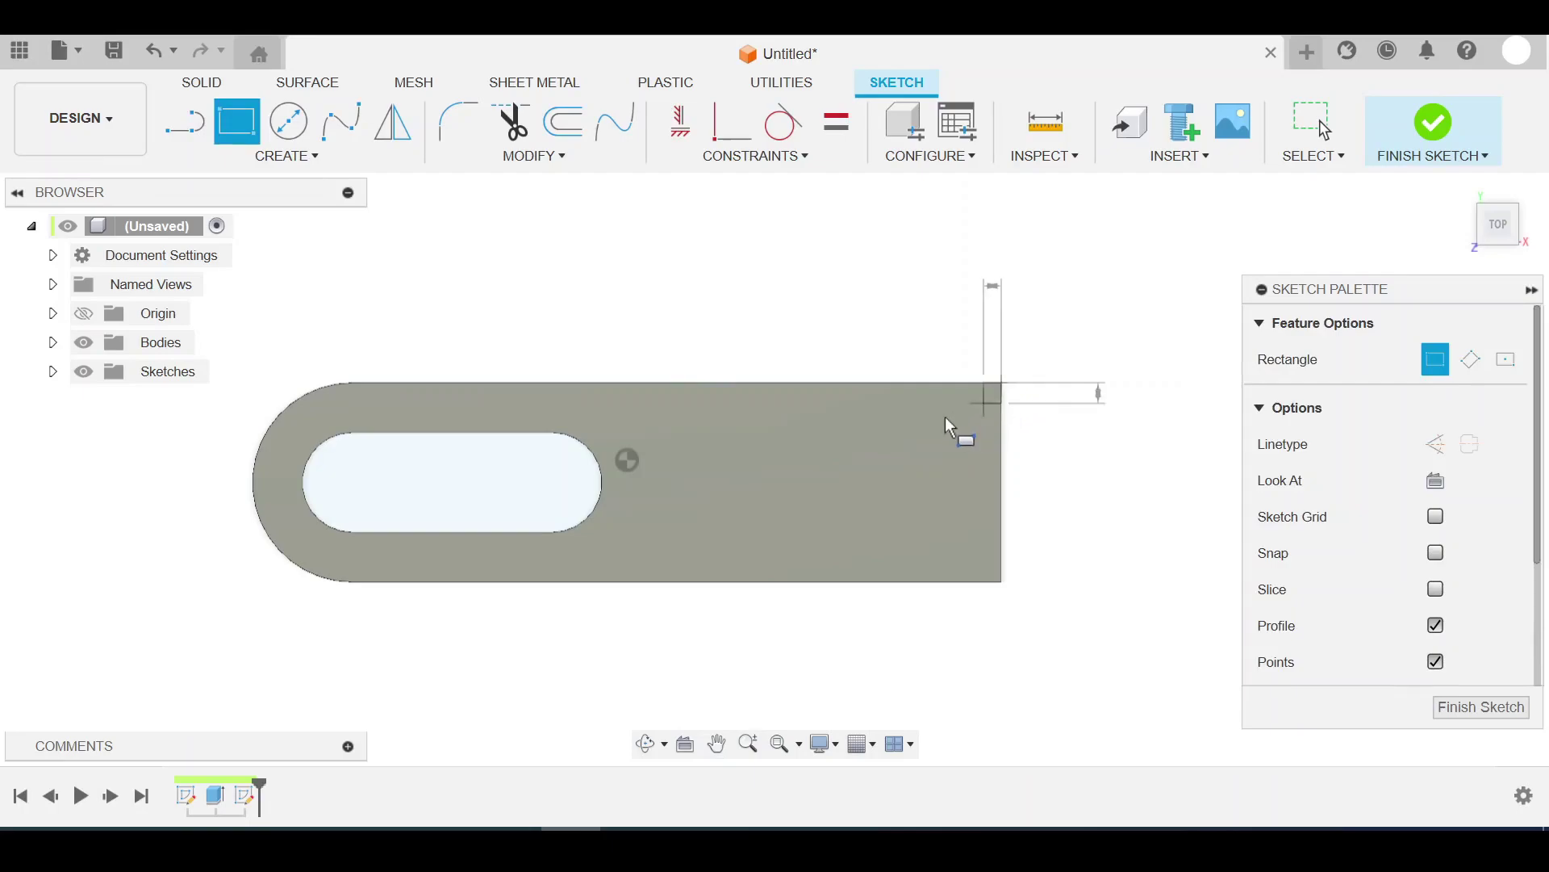
pyautogui.click(797, 418)
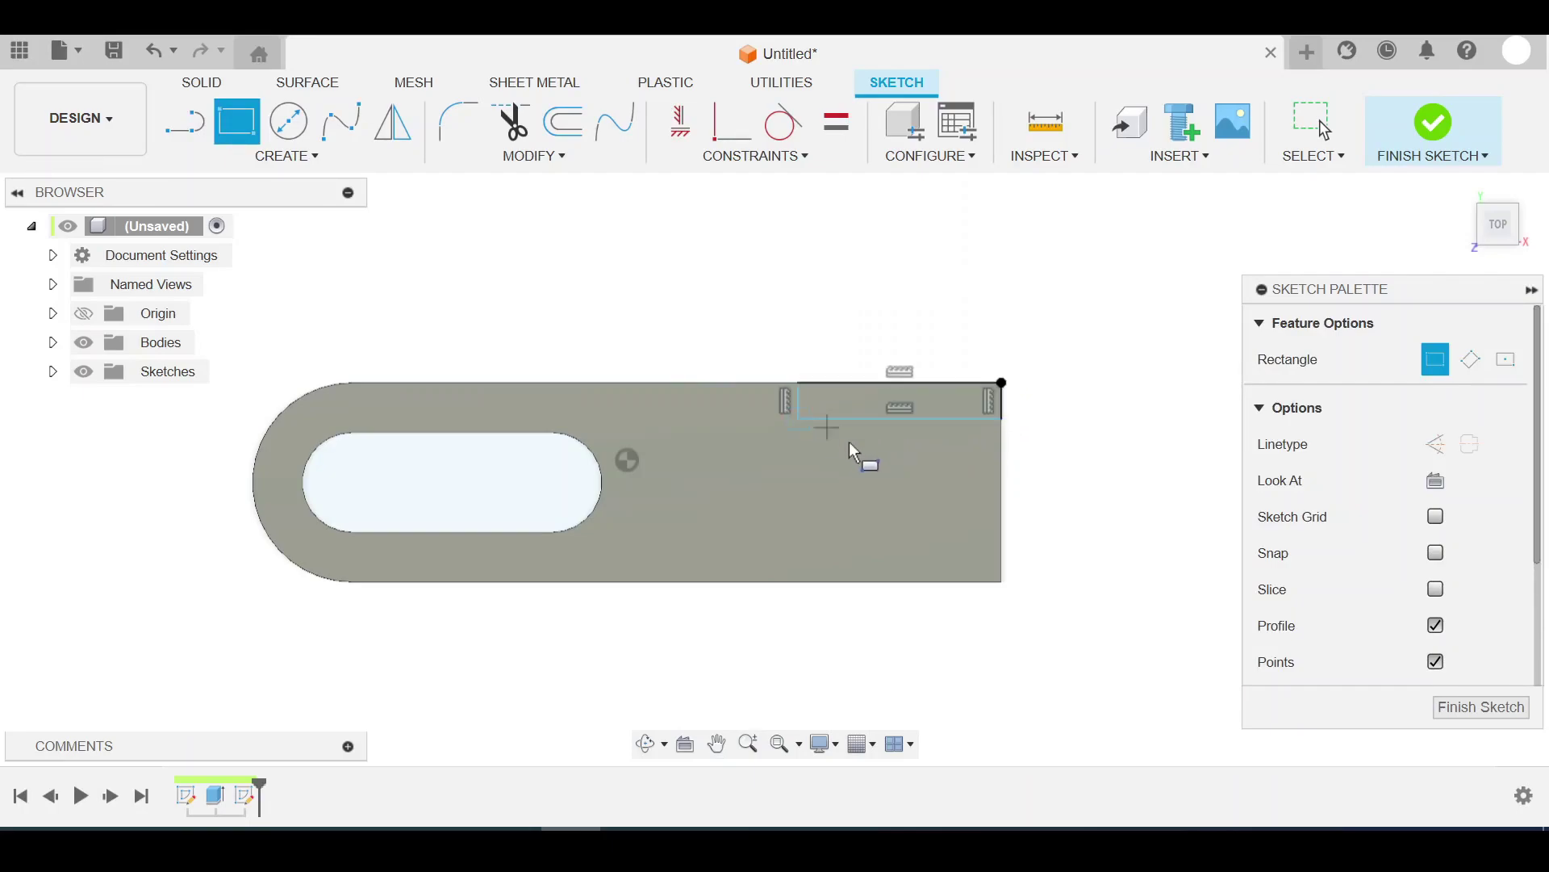
pyautogui.press('Escape')
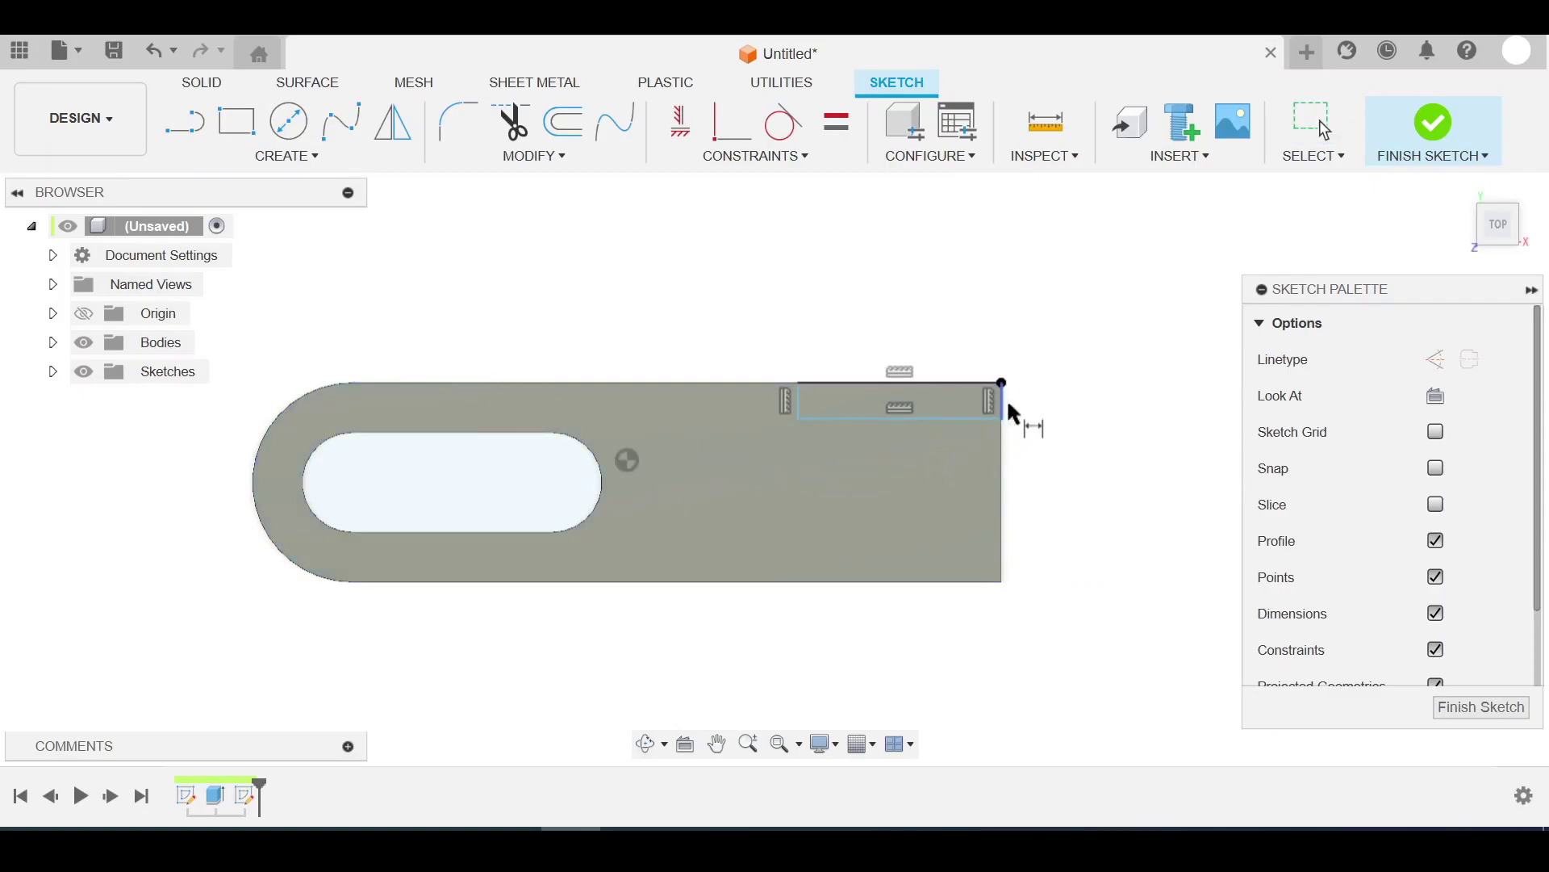
pyautogui.click(1068, 394)
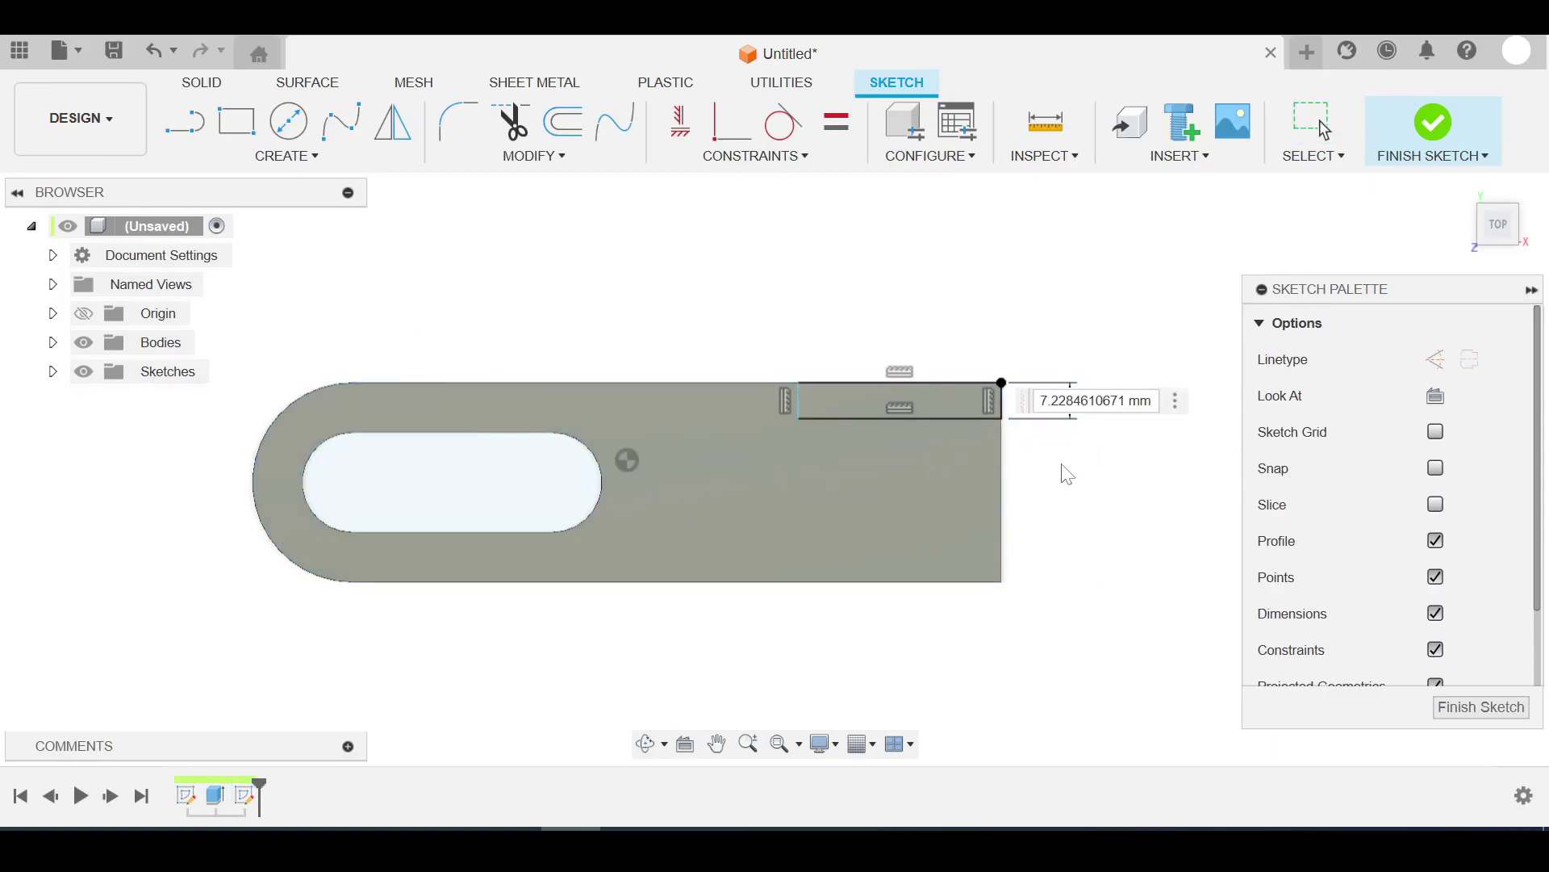
pyautogui.press('BackSpace')
pyautogui.write('10')
pyautogui.press('Return')
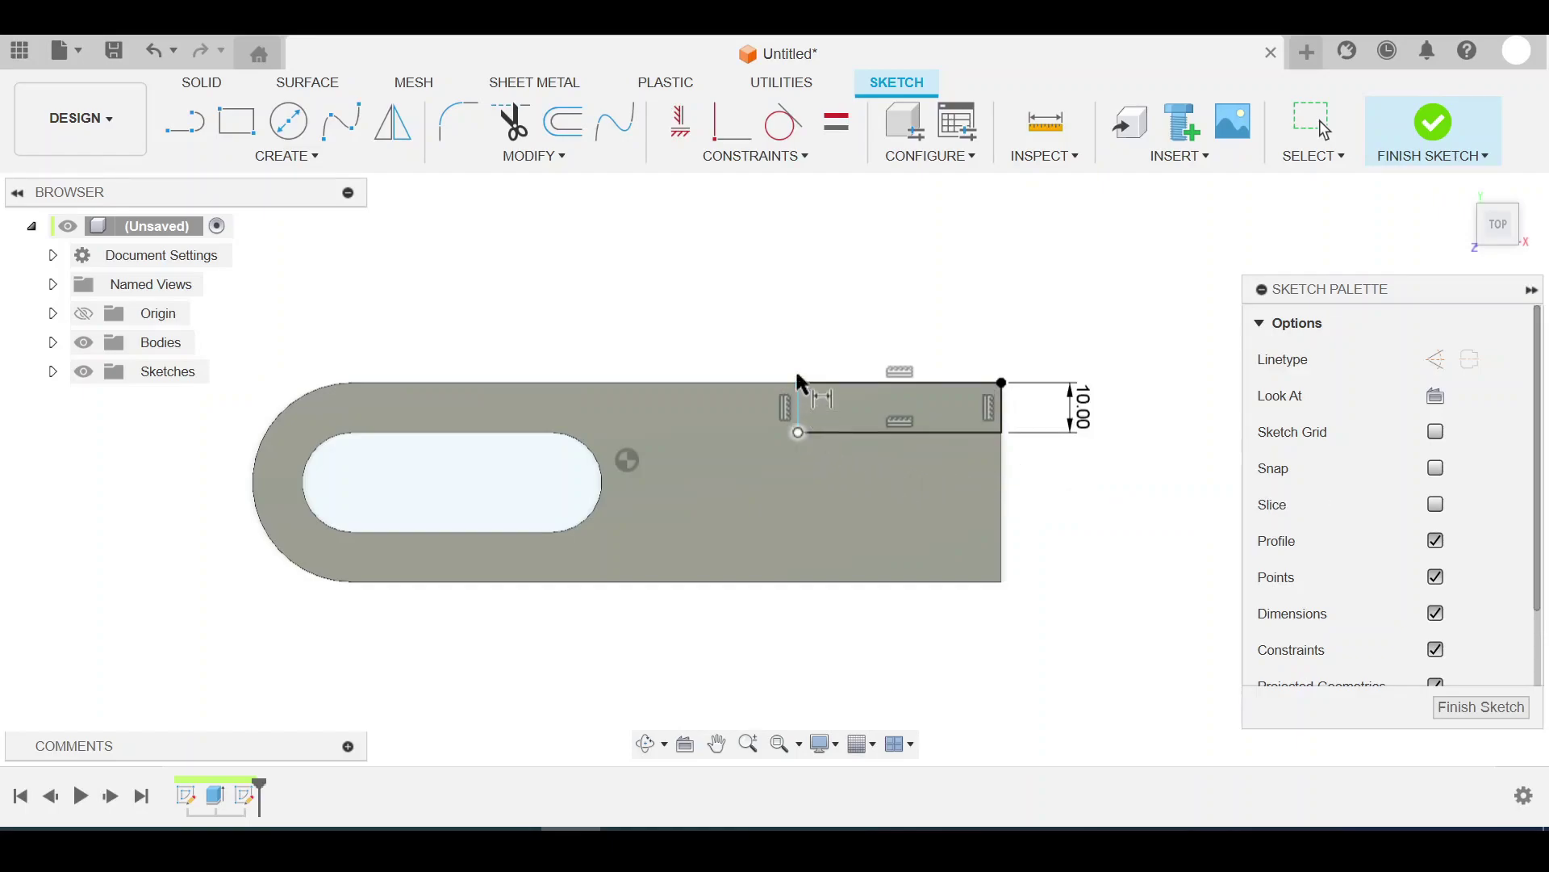
pyautogui.click(851, 402)
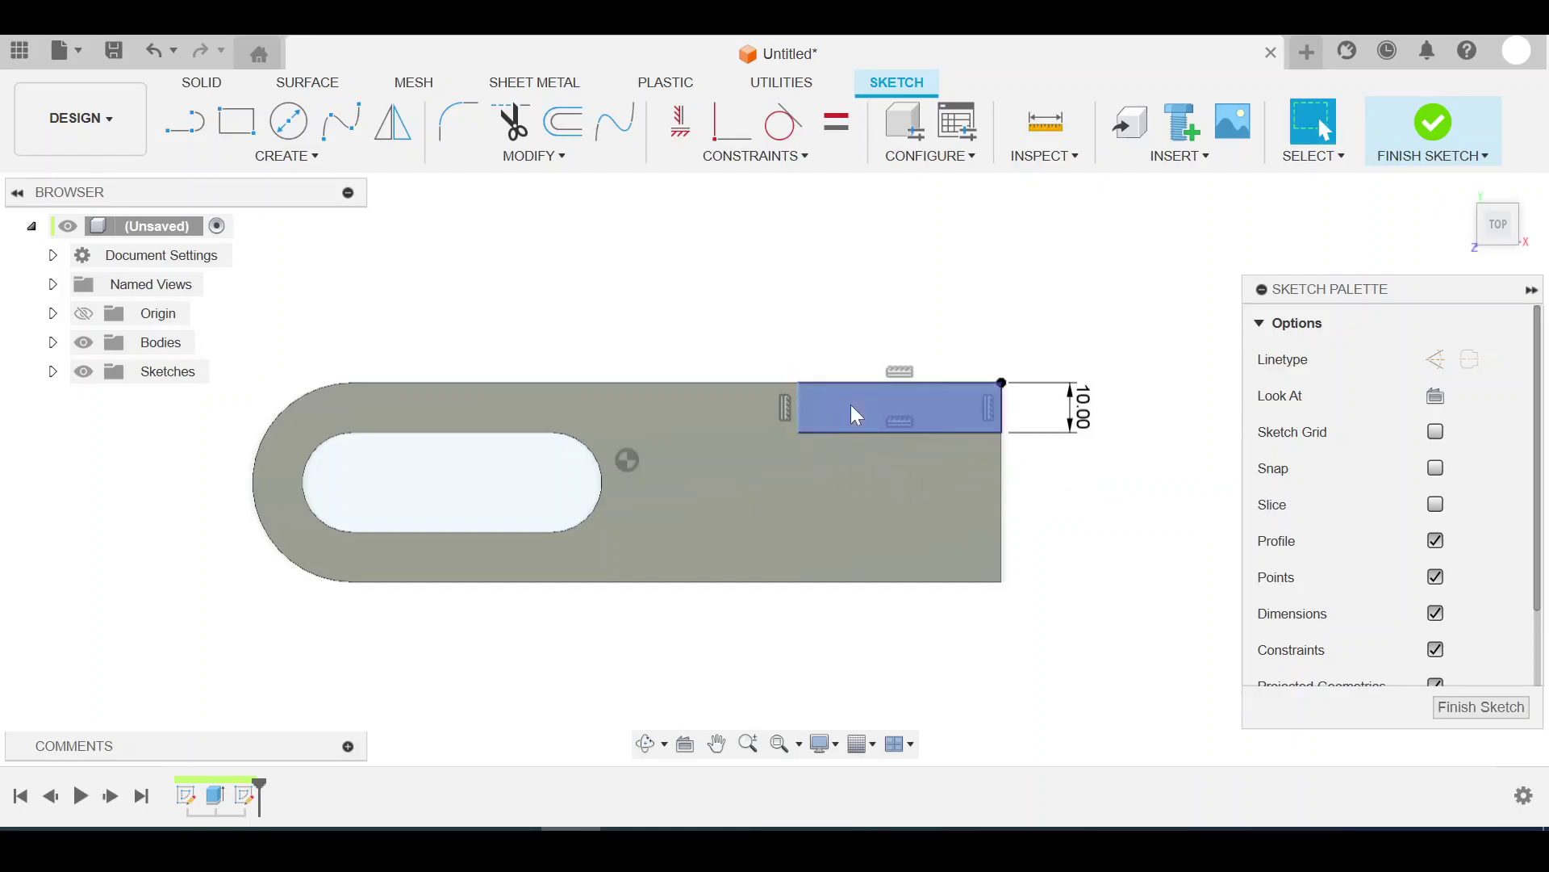
# Step: Extrude the narrow rectangle 40 mm upward, joined to the base plate
pyautogui.press('e')
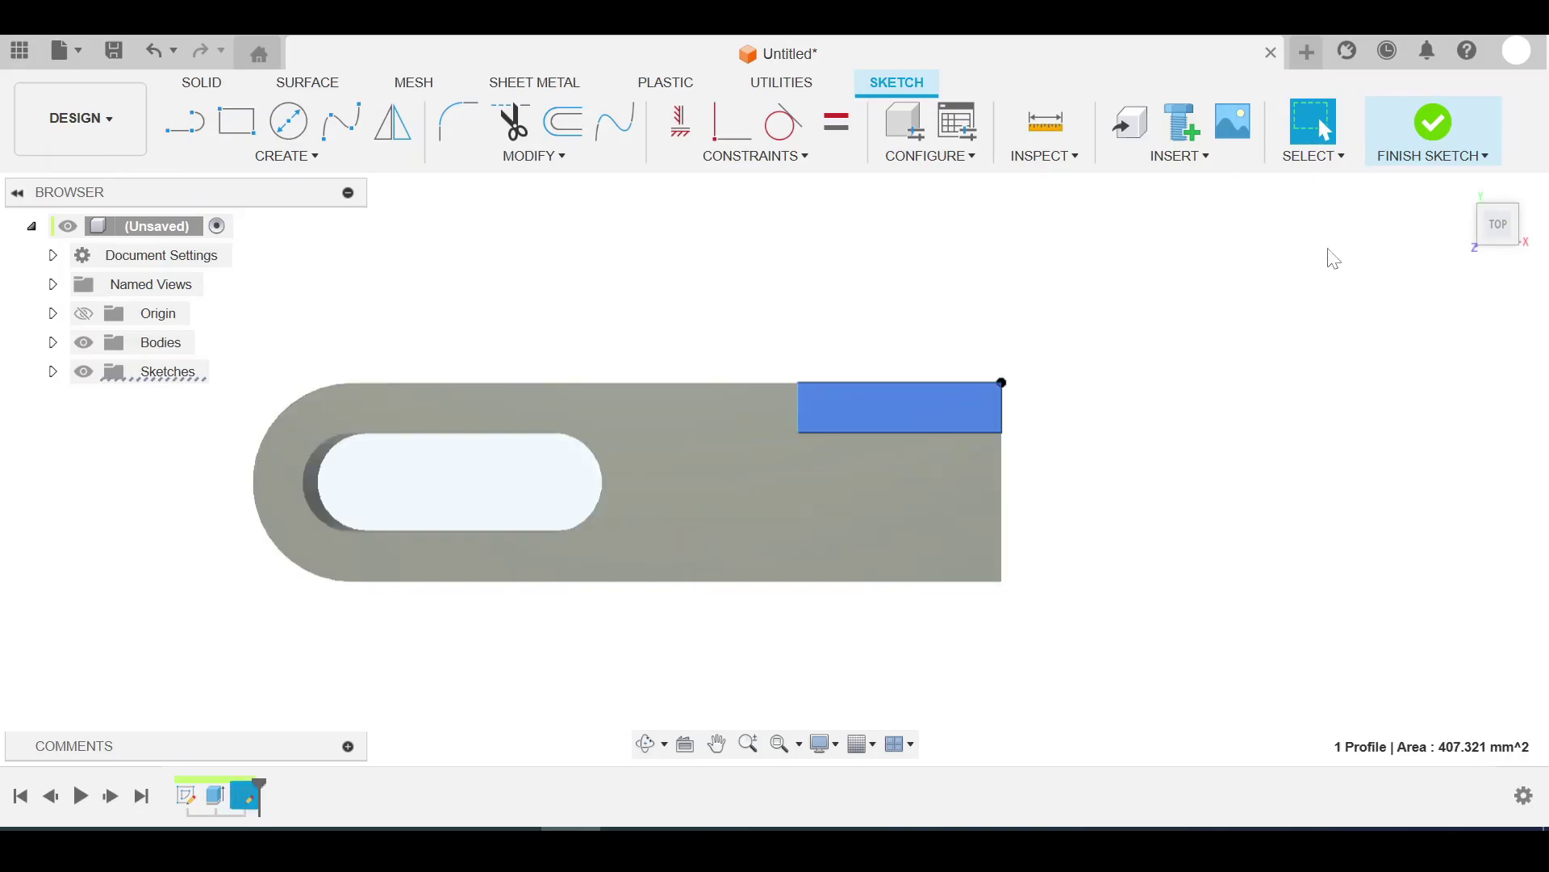
pyautogui.click(1462, 189)
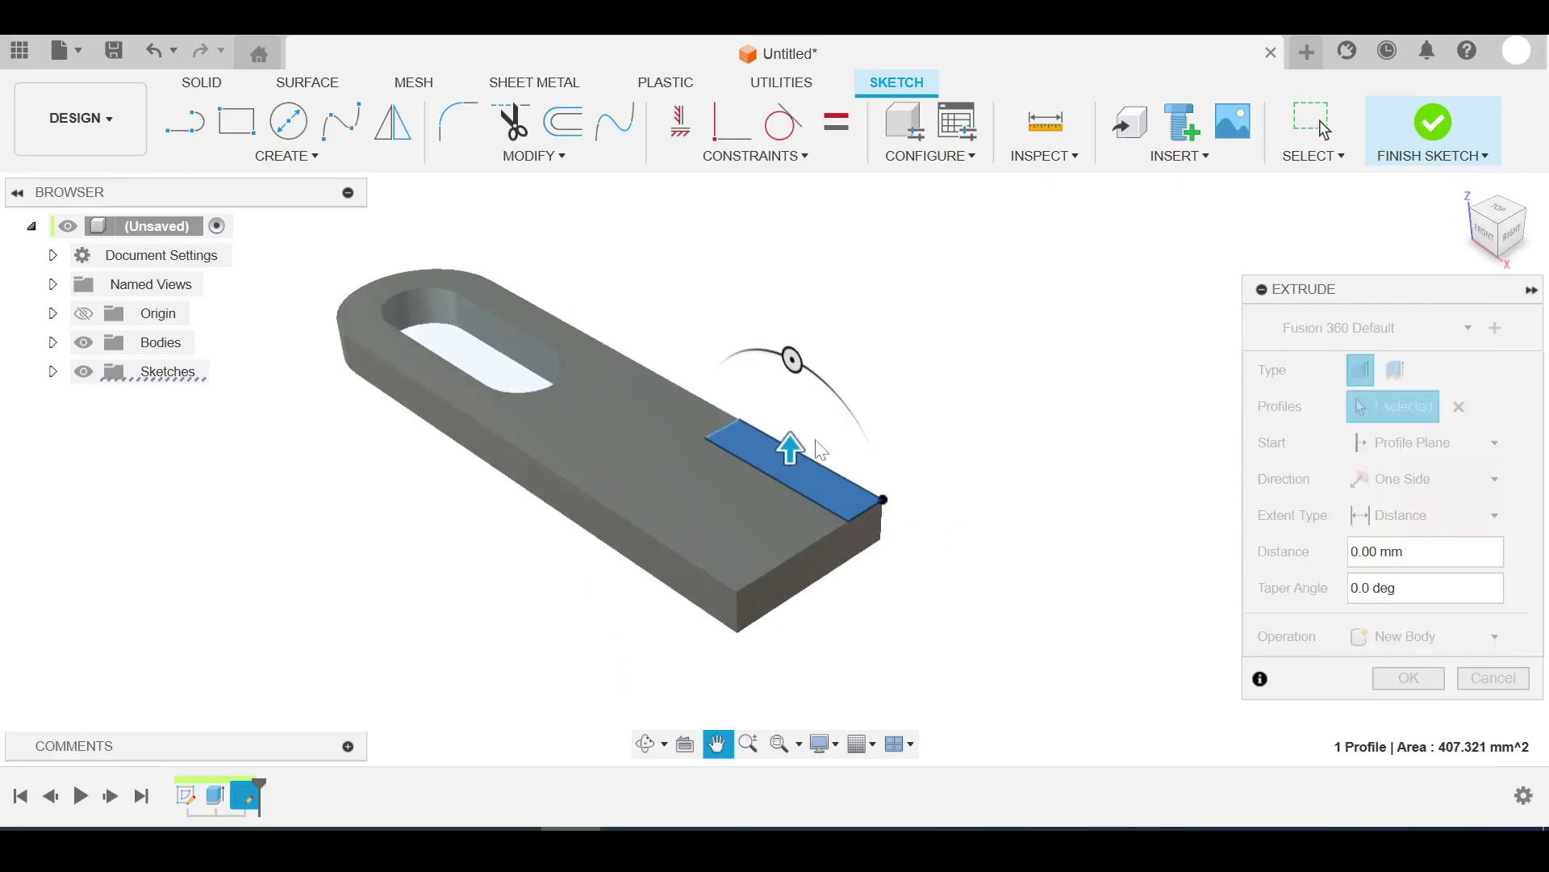
pyautogui.moveTo(777, 383); pyautogui.dragTo(783, 278)
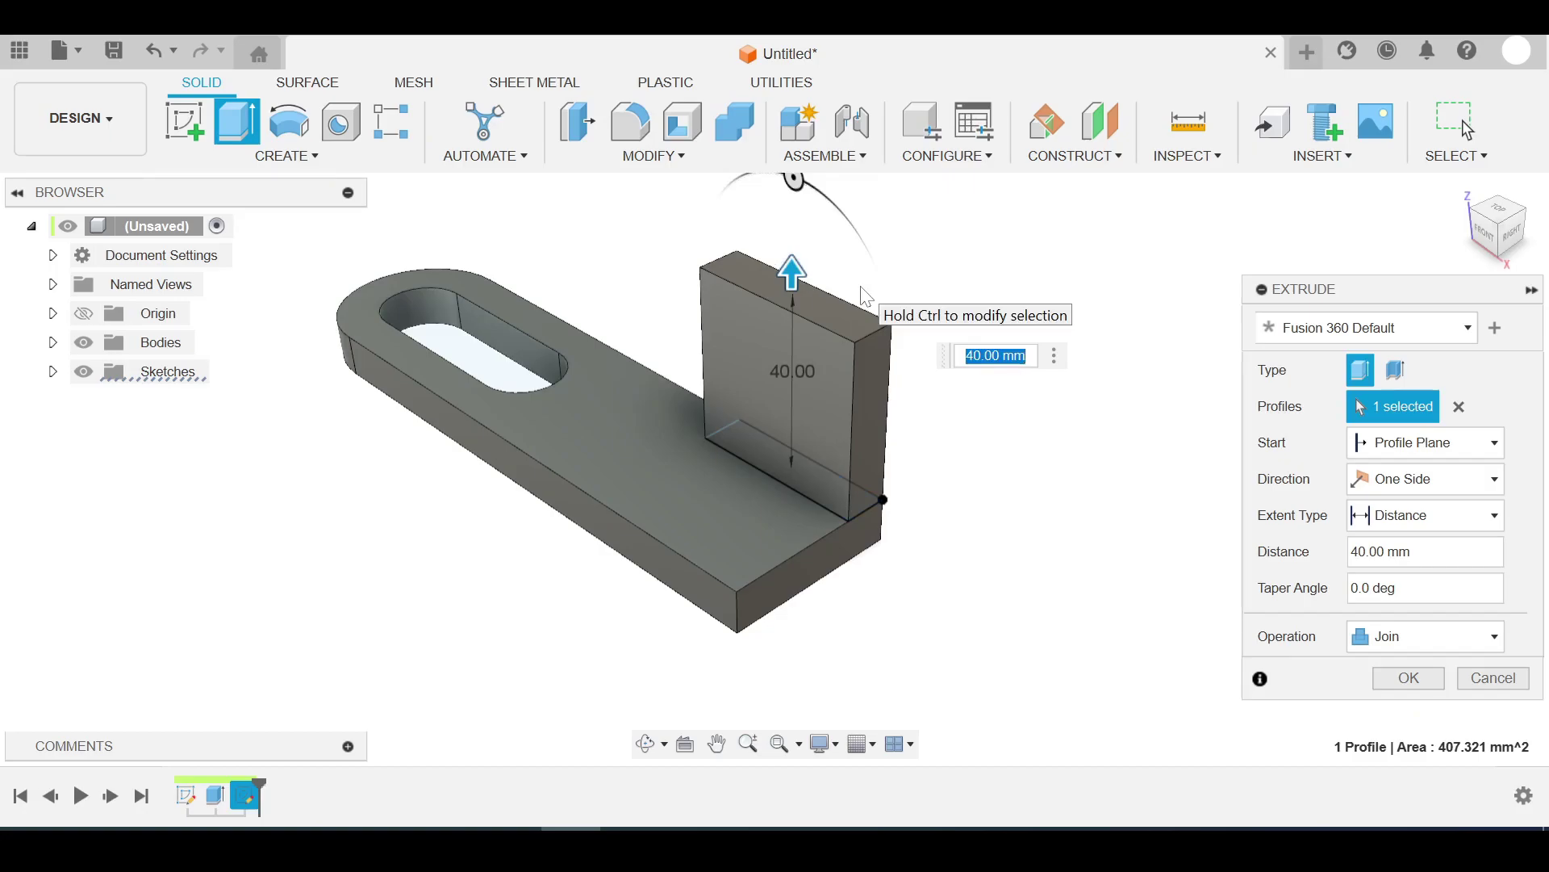
pyautogui.write('40')
pyautogui.press('Return')
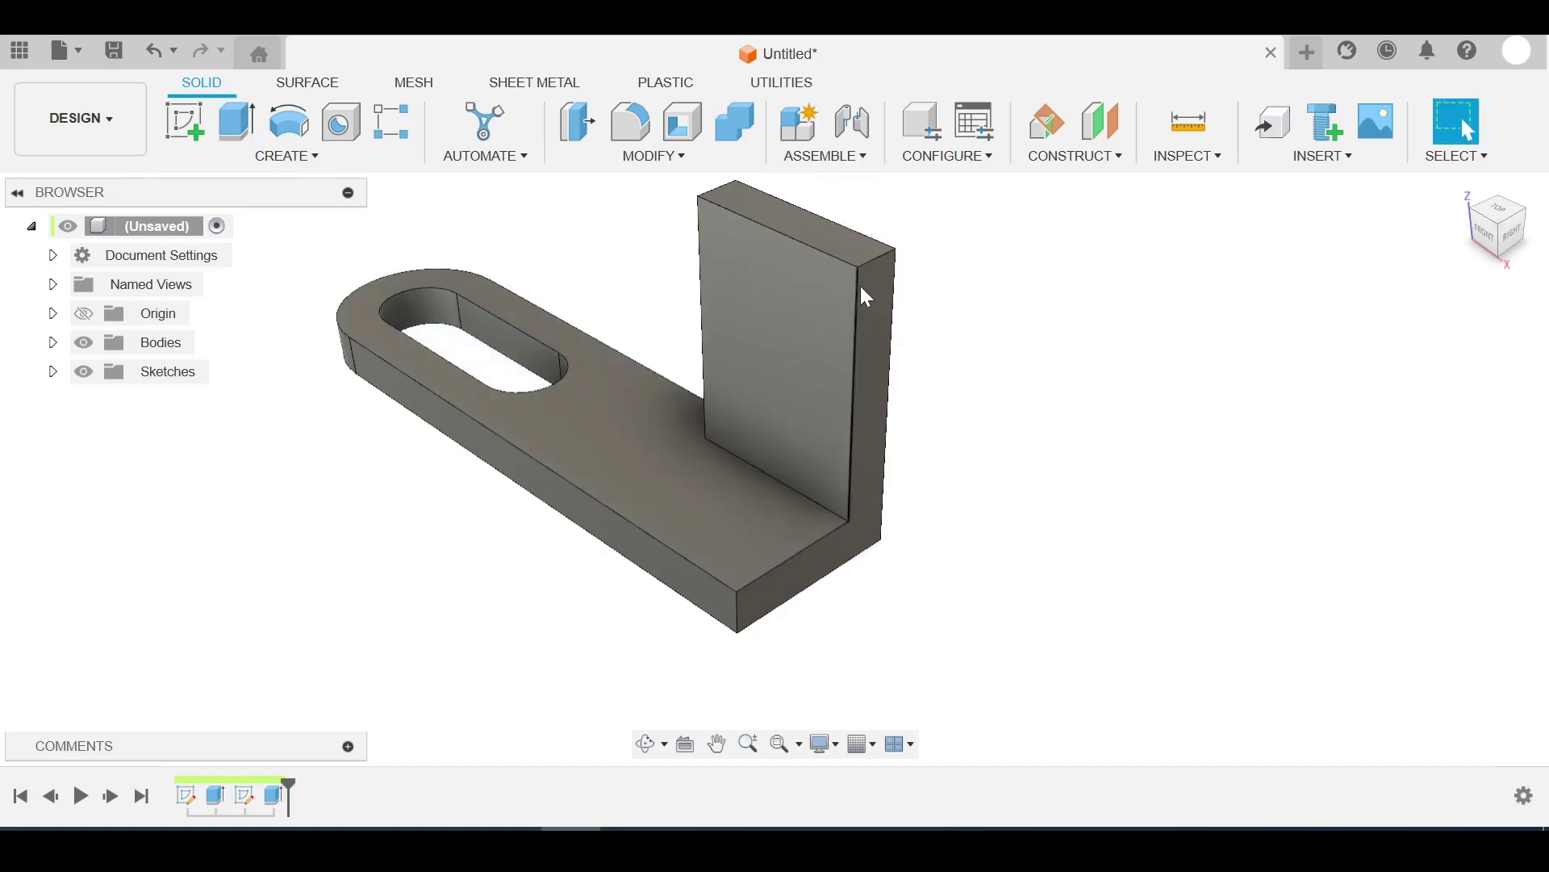
pyautogui.scroll(-2, 1020, 466)
# Step: Start a new sketch on the upright tab's large face
pyautogui.click(894, 386)
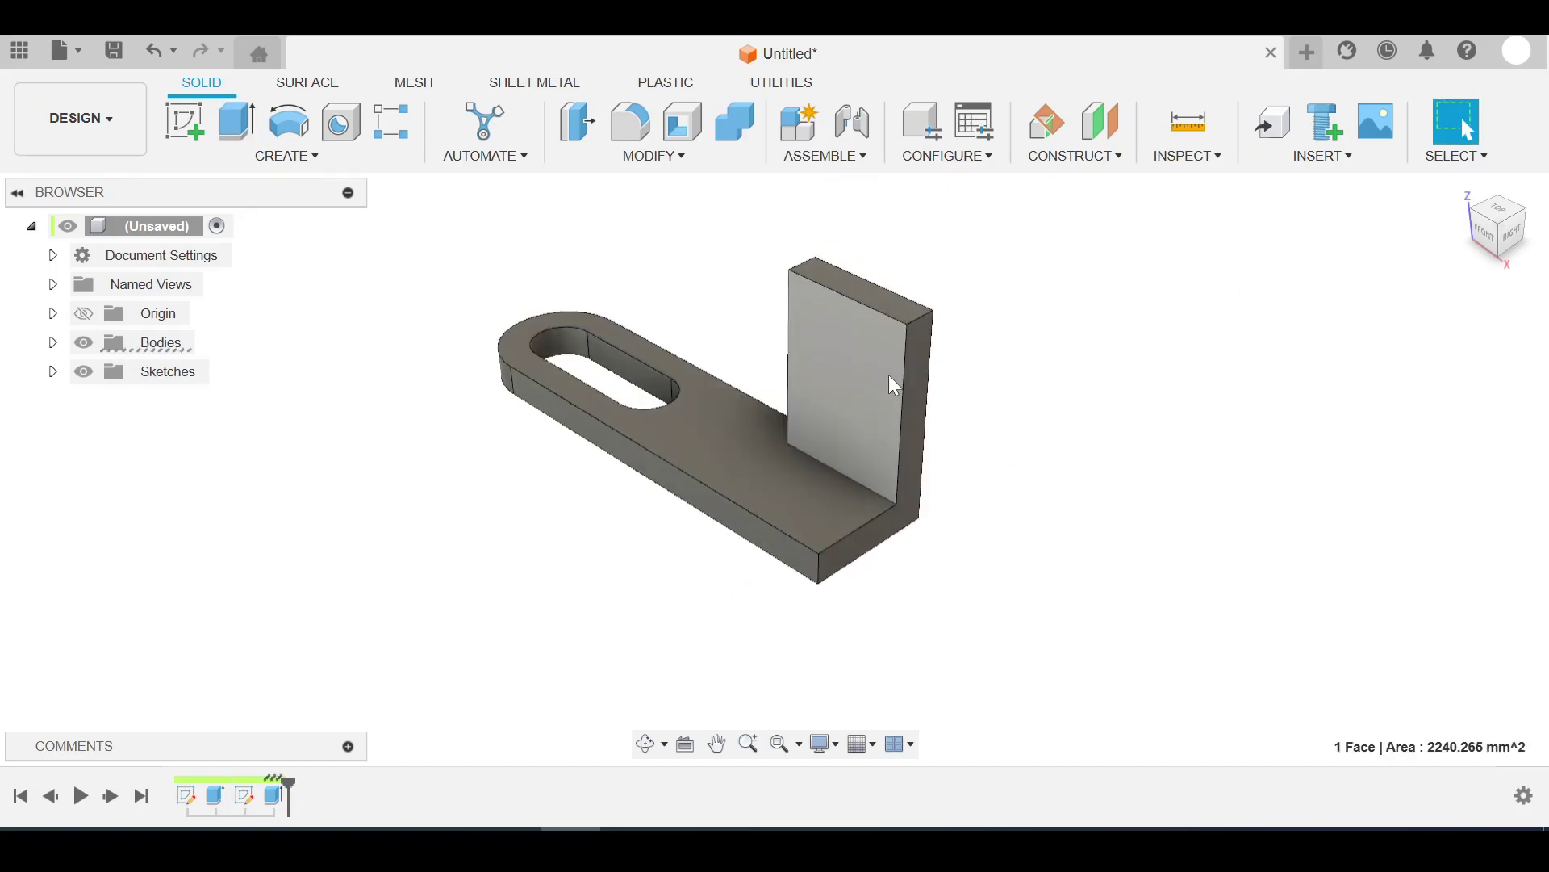
pyautogui.click(185, 121)
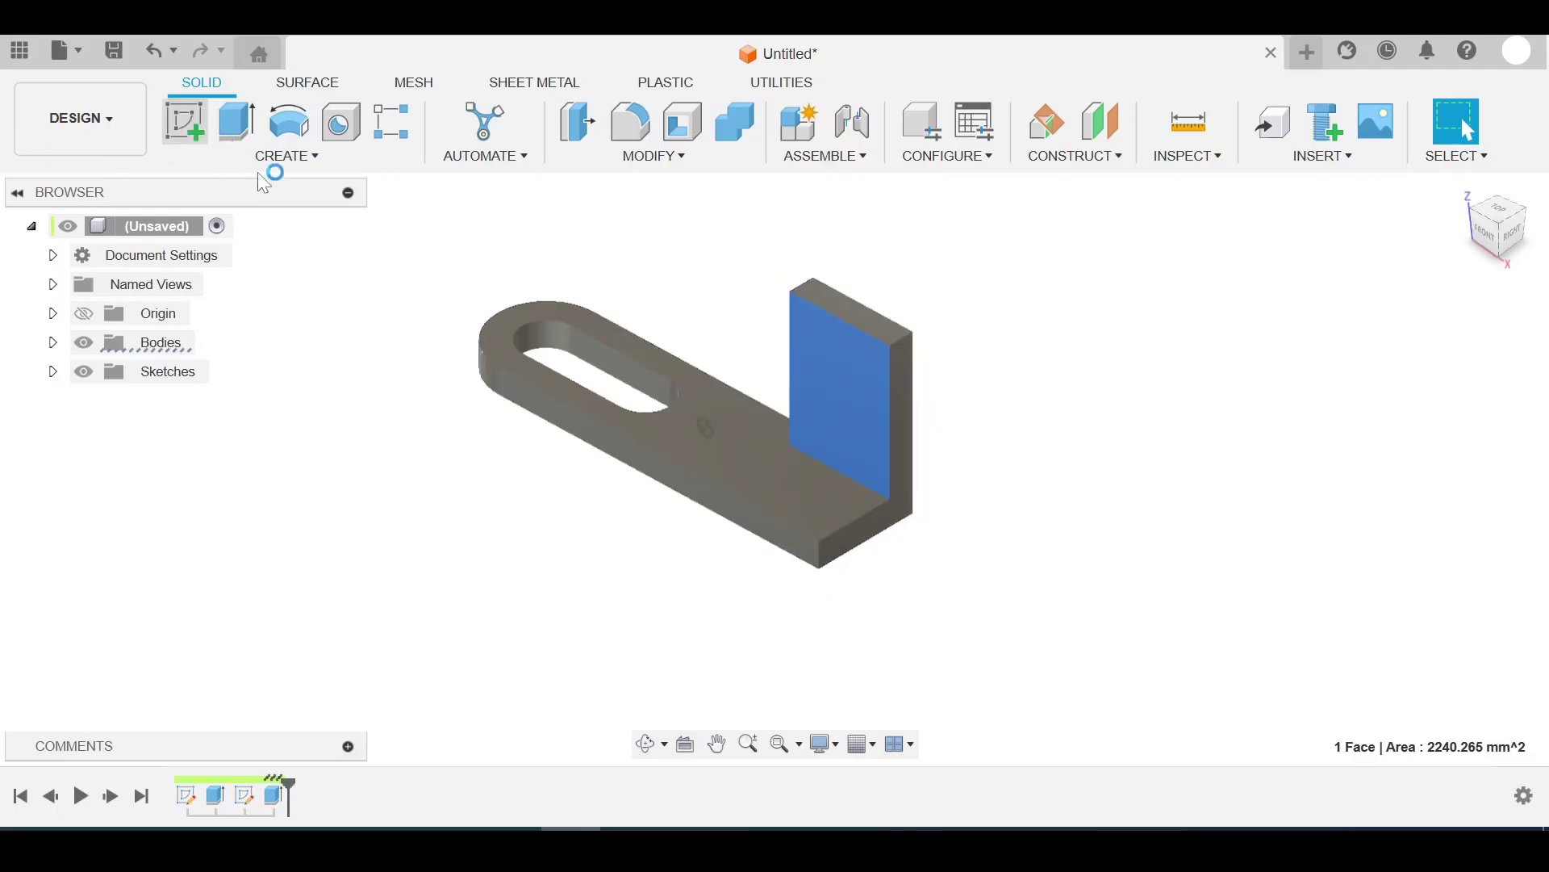
pyautogui.scroll(3, 1049, 287)
pyautogui.moveTo(1055, 274); pyautogui.dragTo(1011, 350, button='middle')
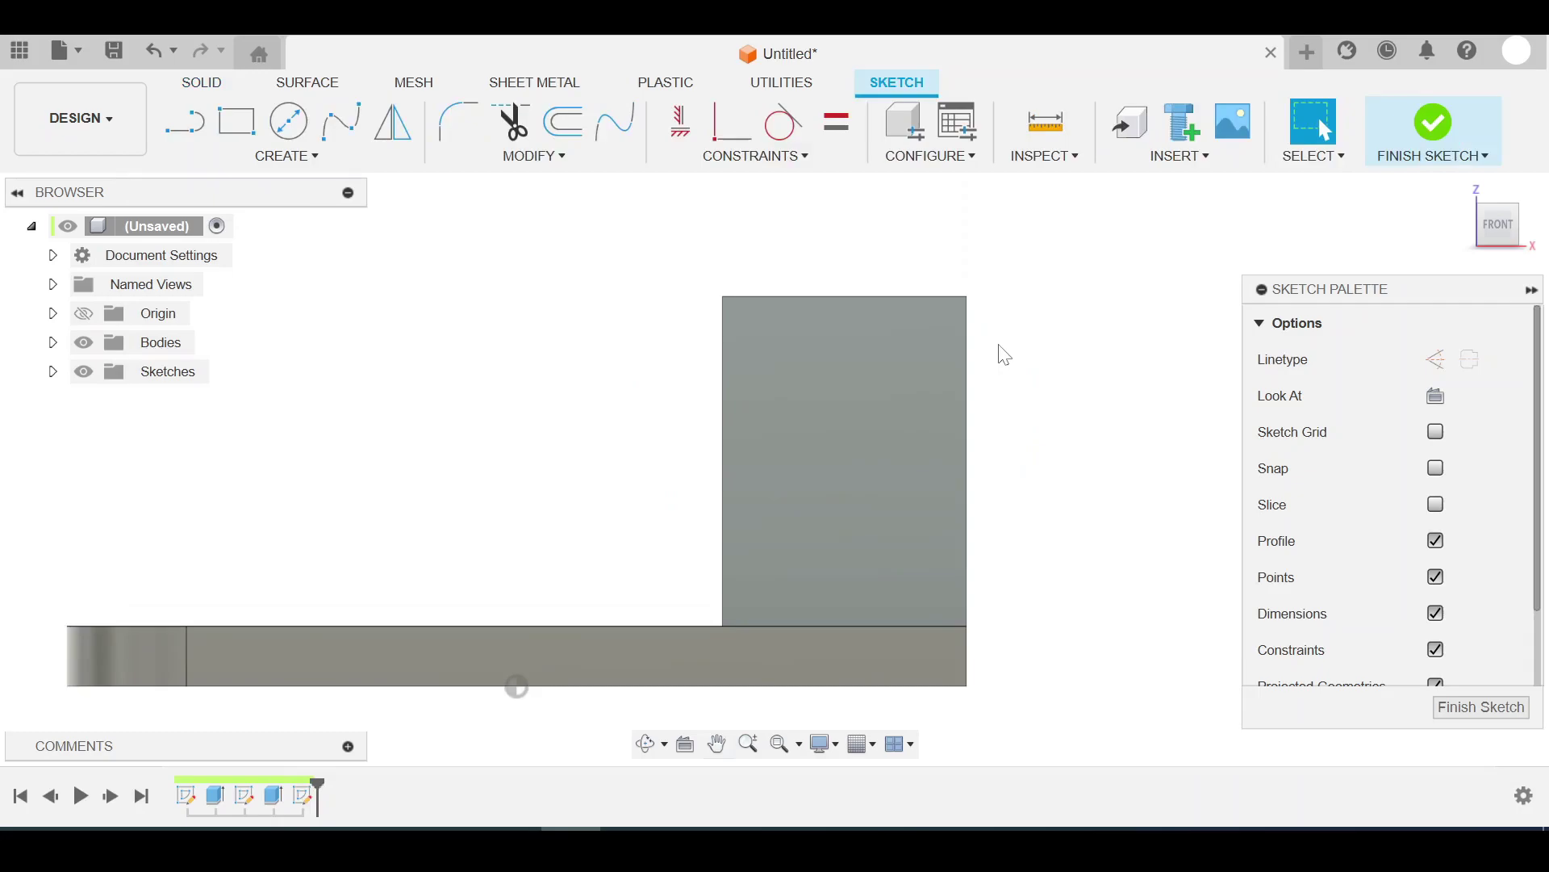
# Step: Draw a small and a larger circle sharing one centre on the upright block
pyautogui.click(288, 121)
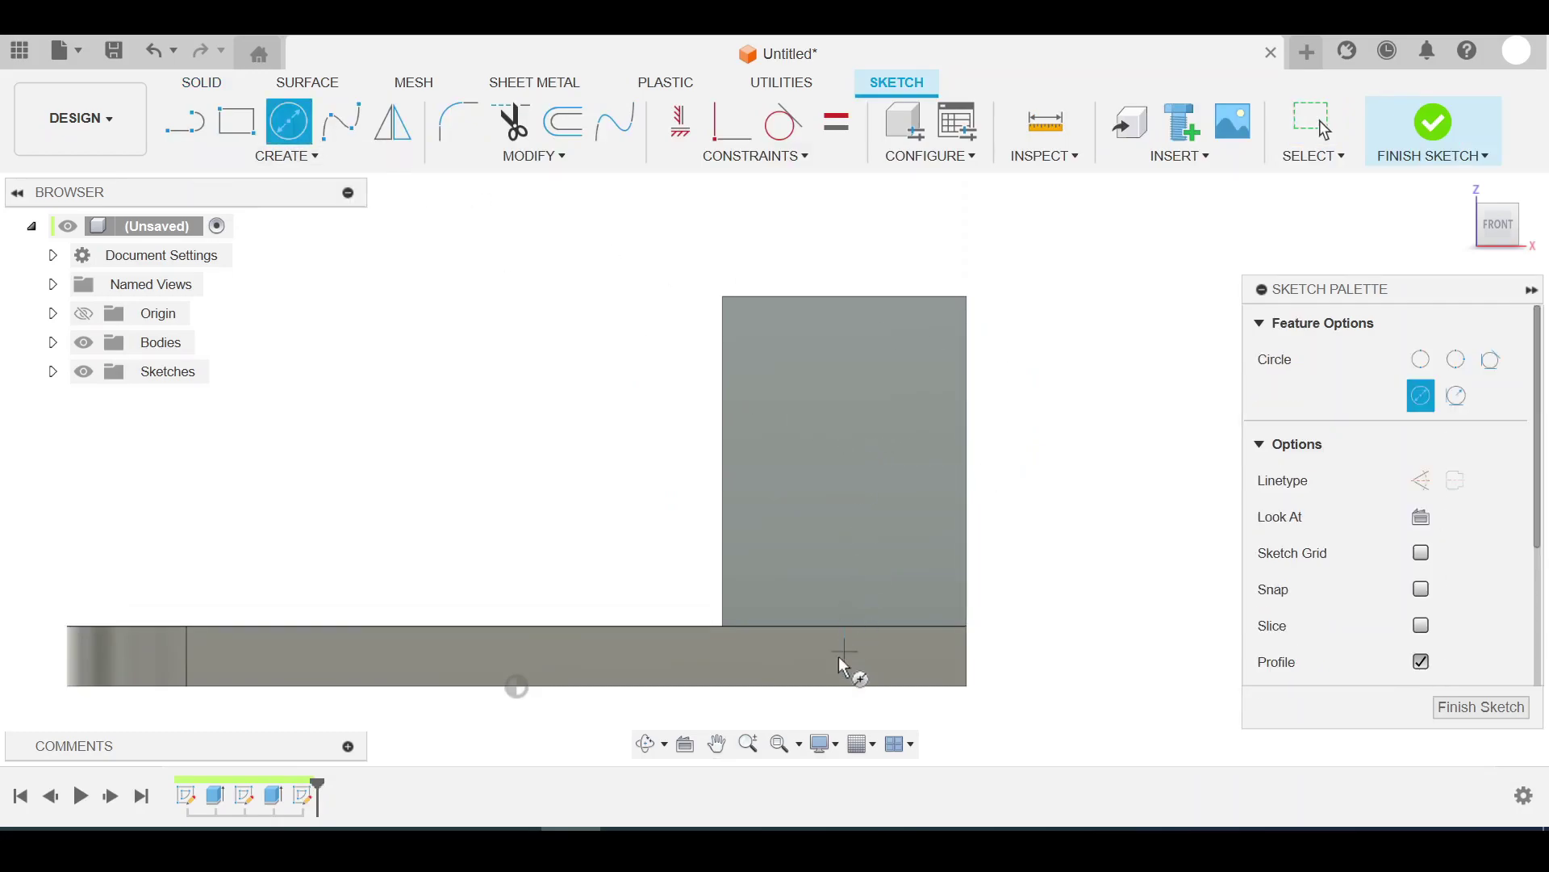
pyautogui.click(845, 405)
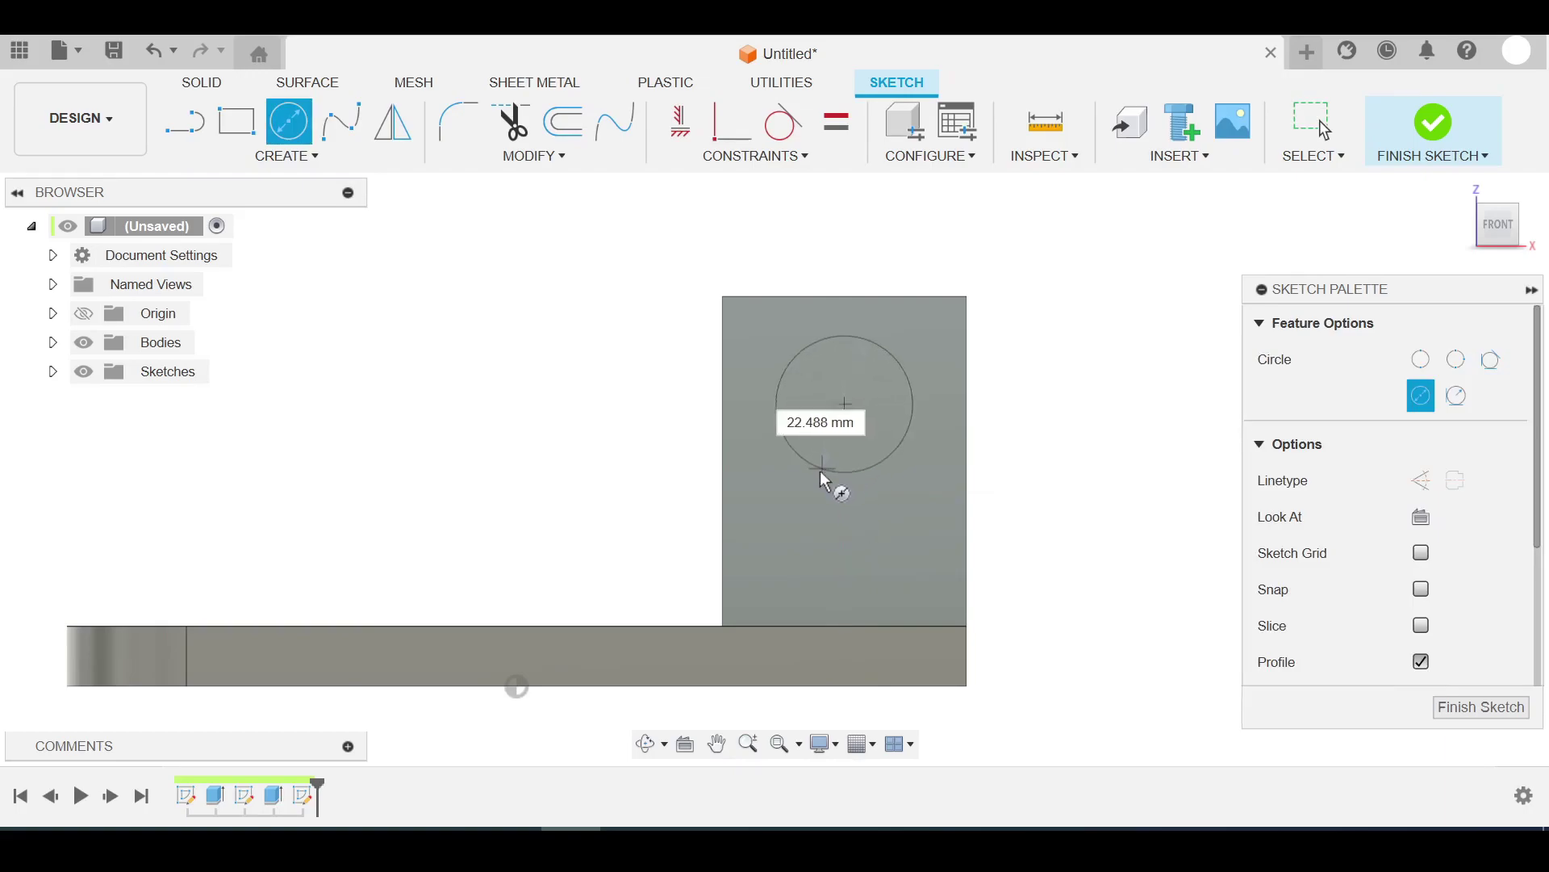
pyautogui.click(817, 473)
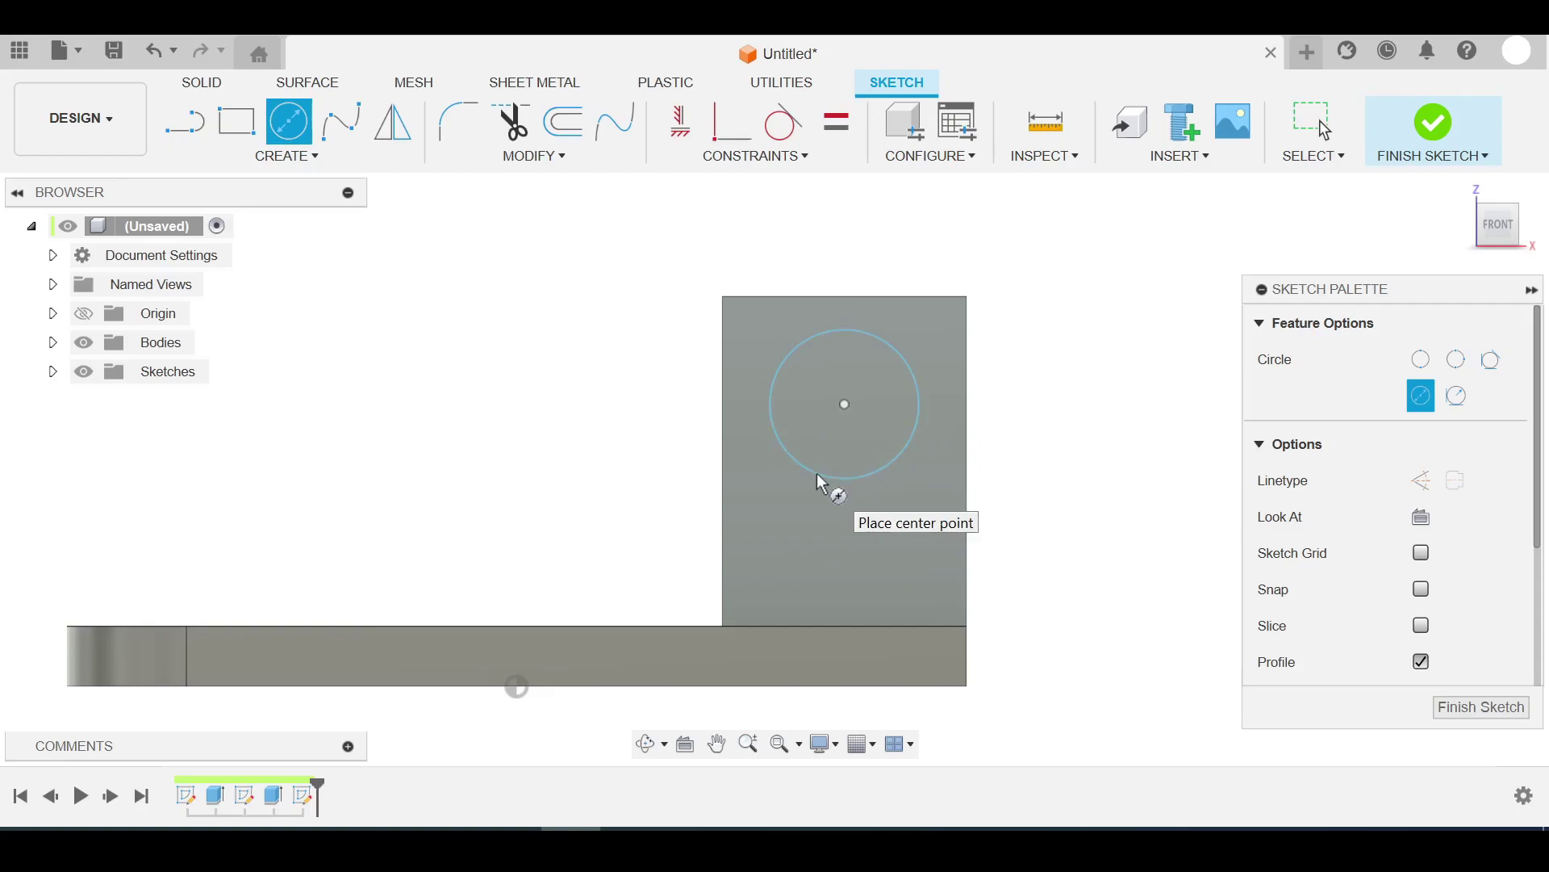
pyautogui.click(845, 403)
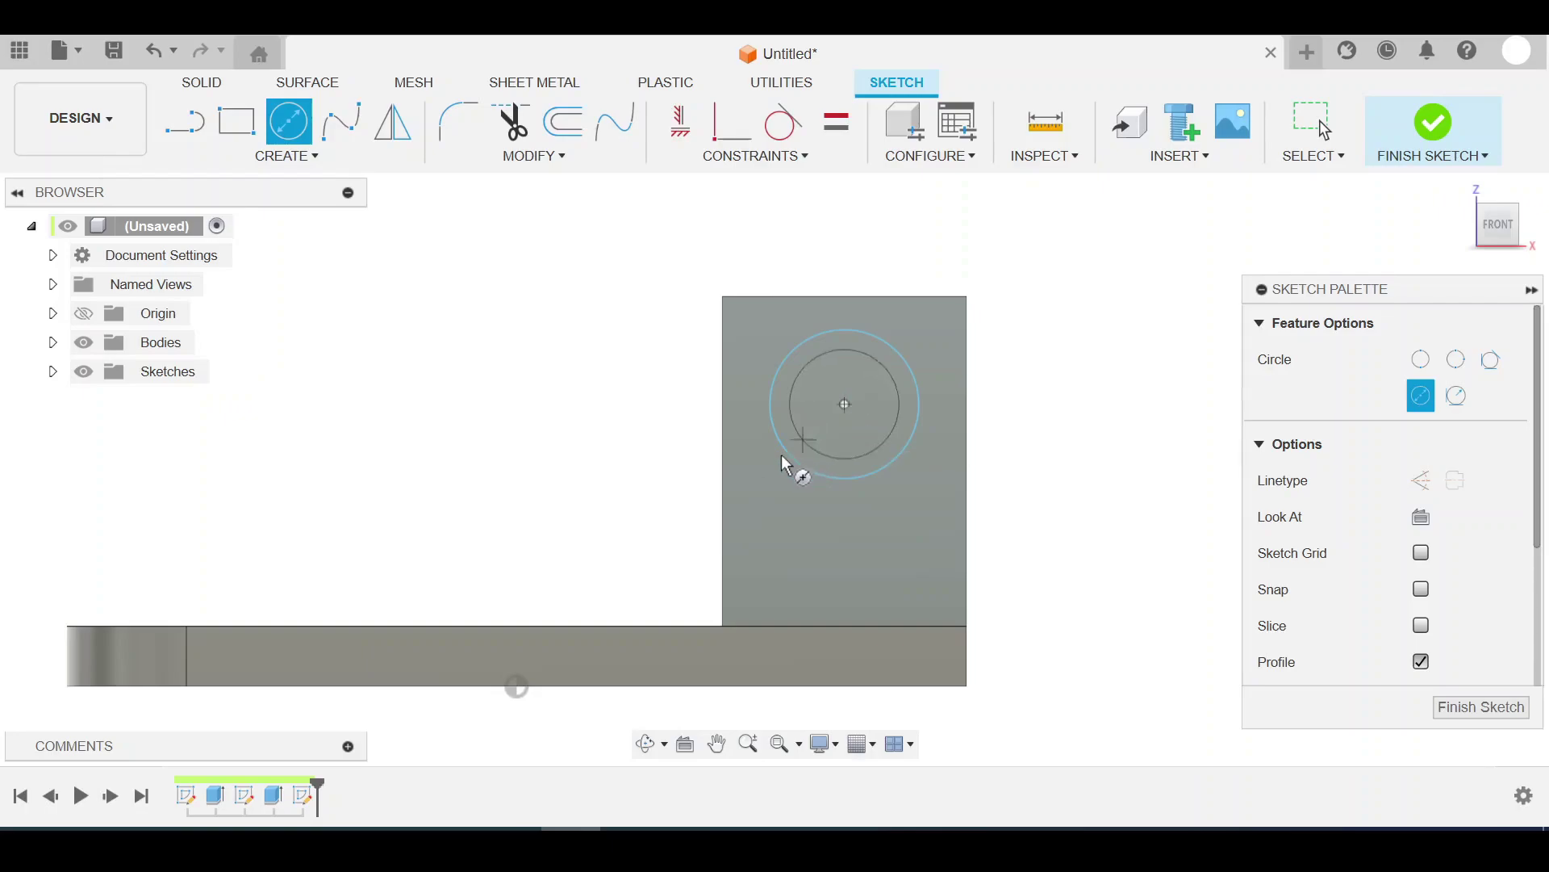
pyautogui.click(745, 482)
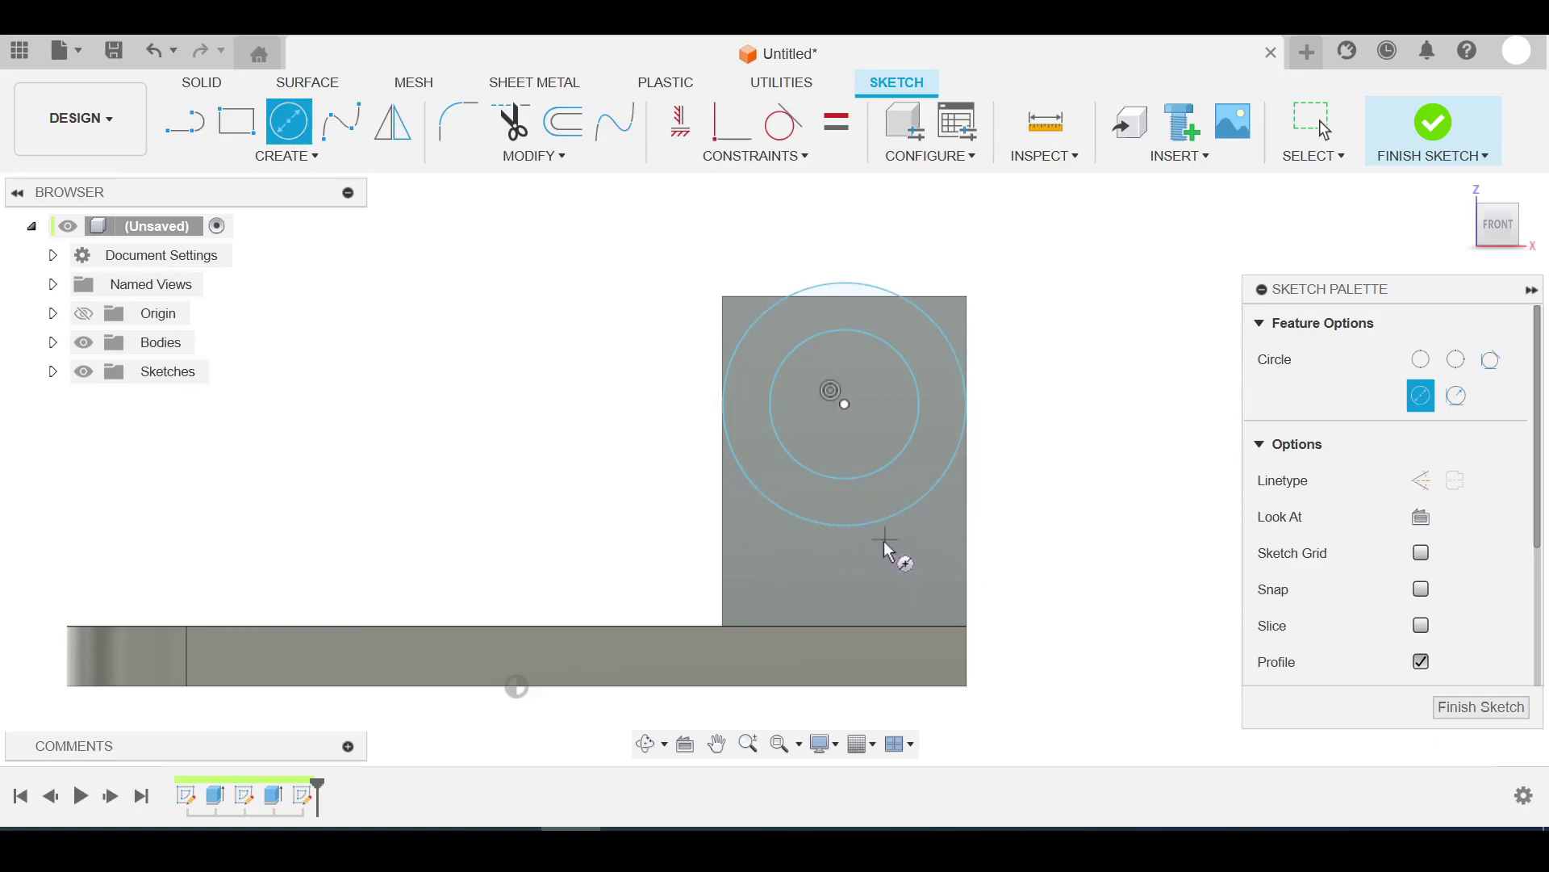
pyautogui.press('Escape')
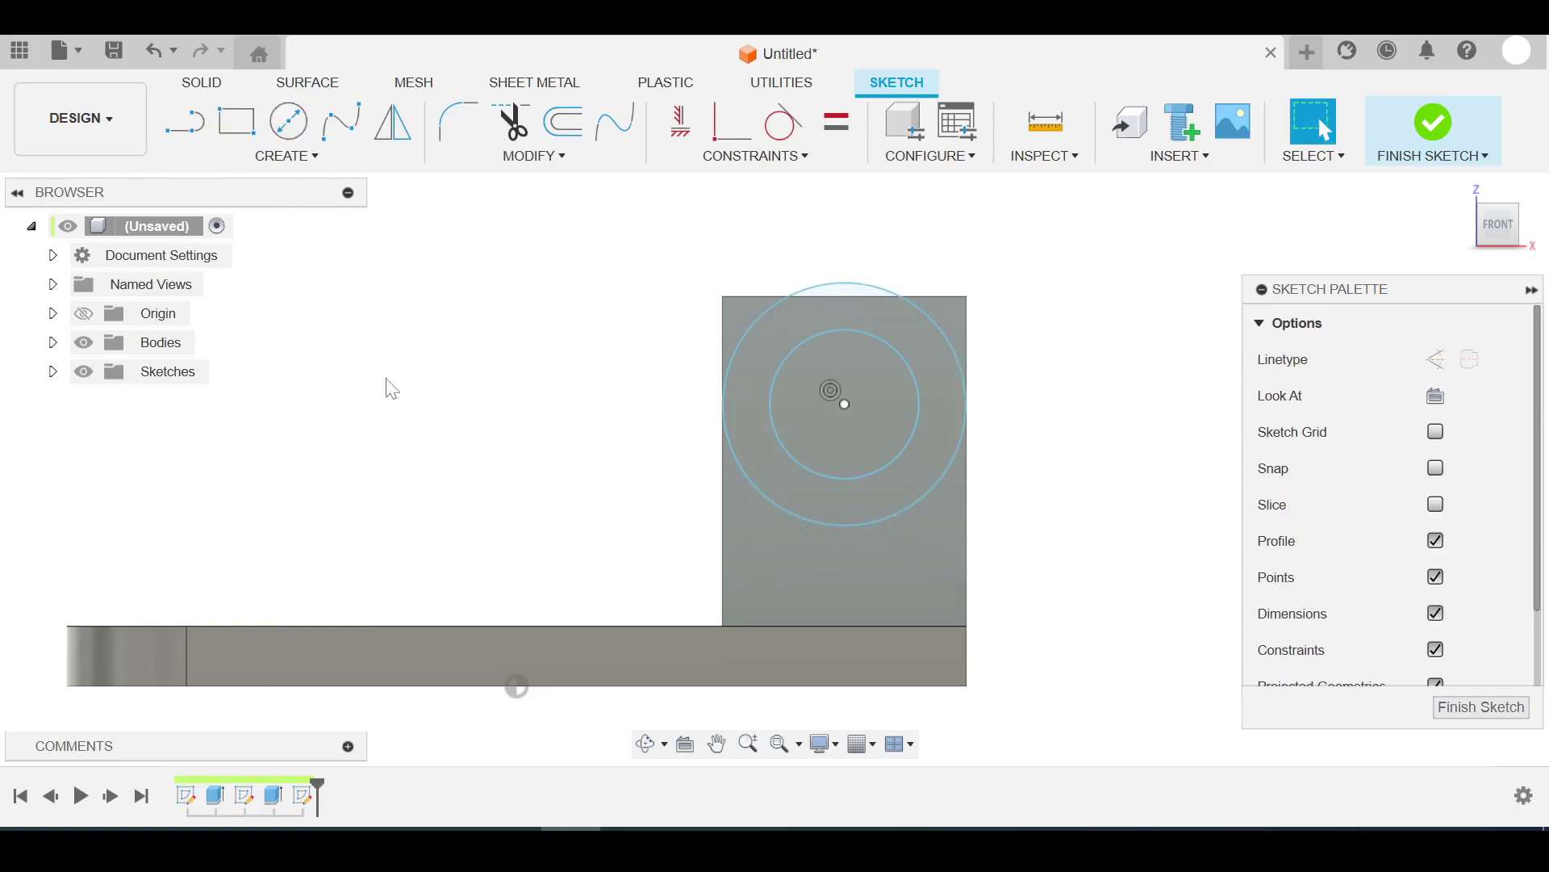
pyautogui.press('d')
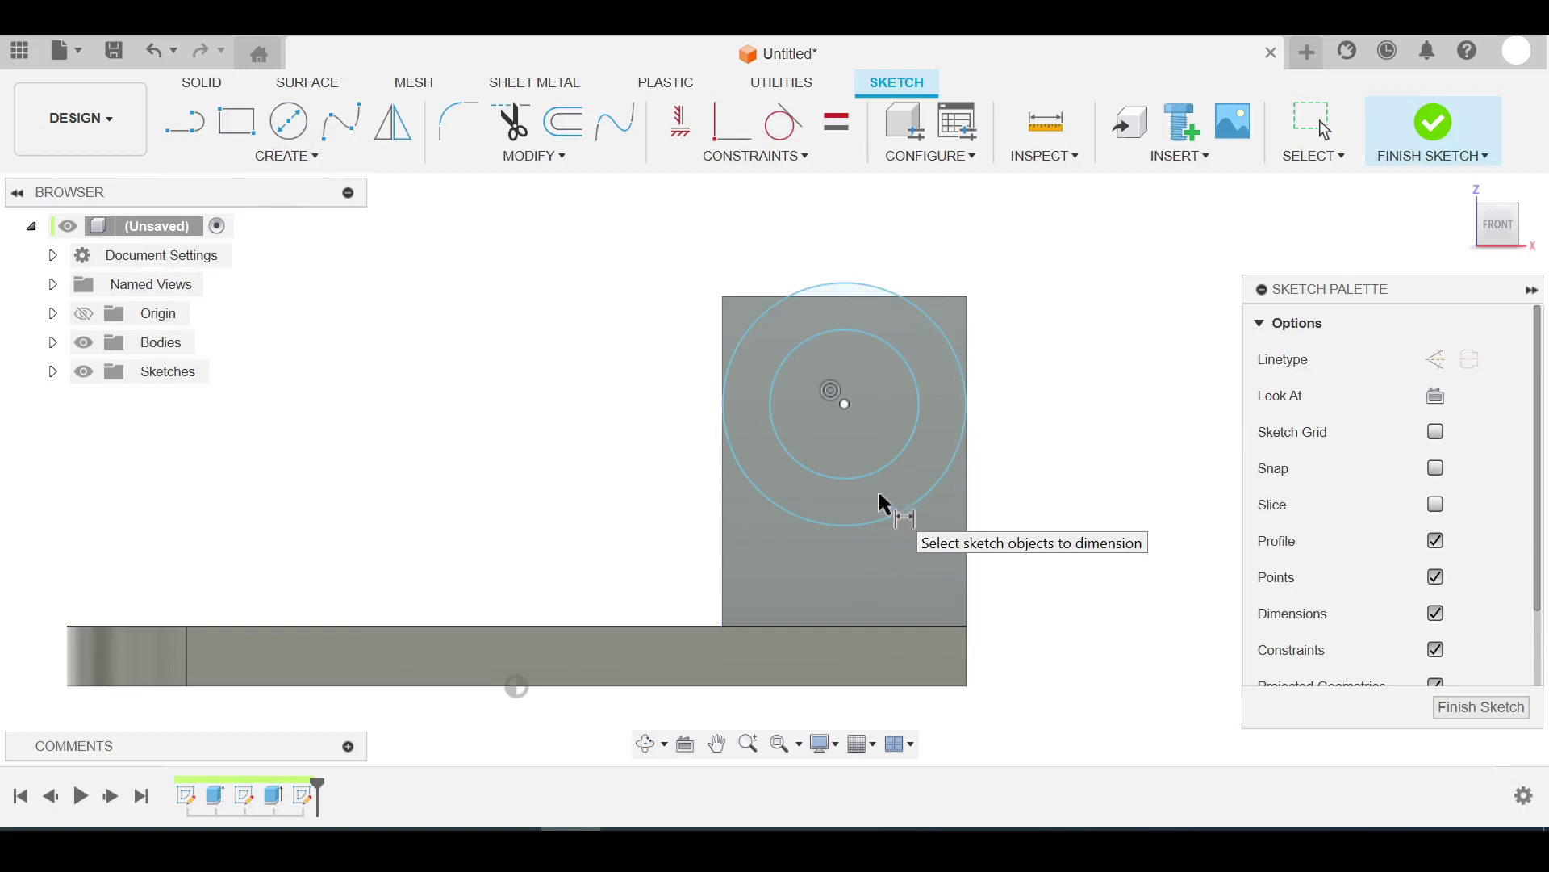
# Step: Dimension the circles' centre 40 mm above the bottom edge
pyautogui.click(843, 401)
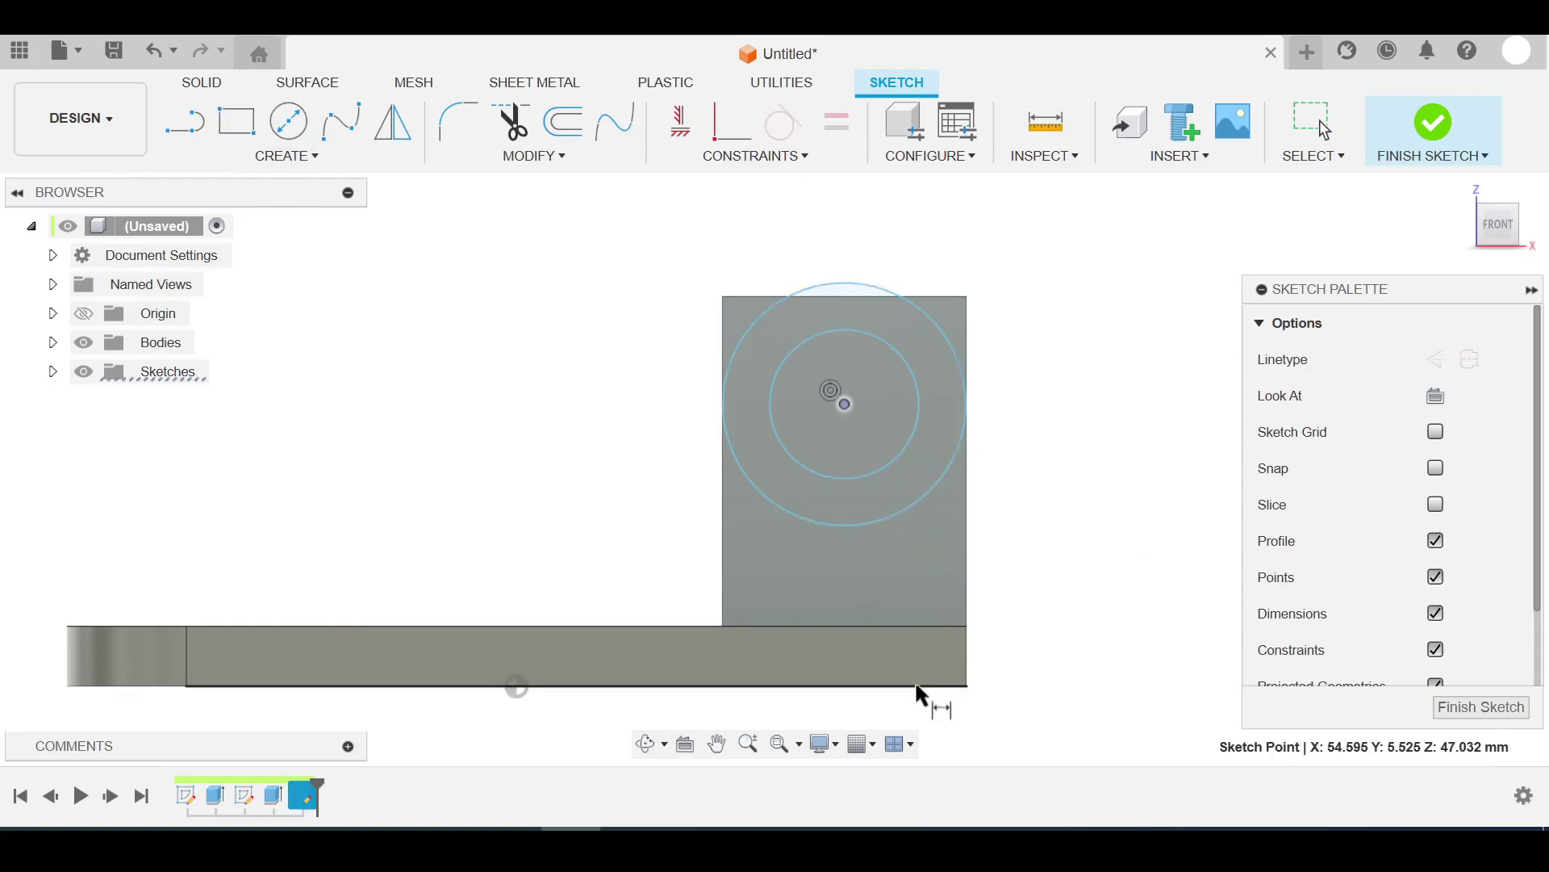
pyautogui.click(916, 686)
pyautogui.click(1076, 506)
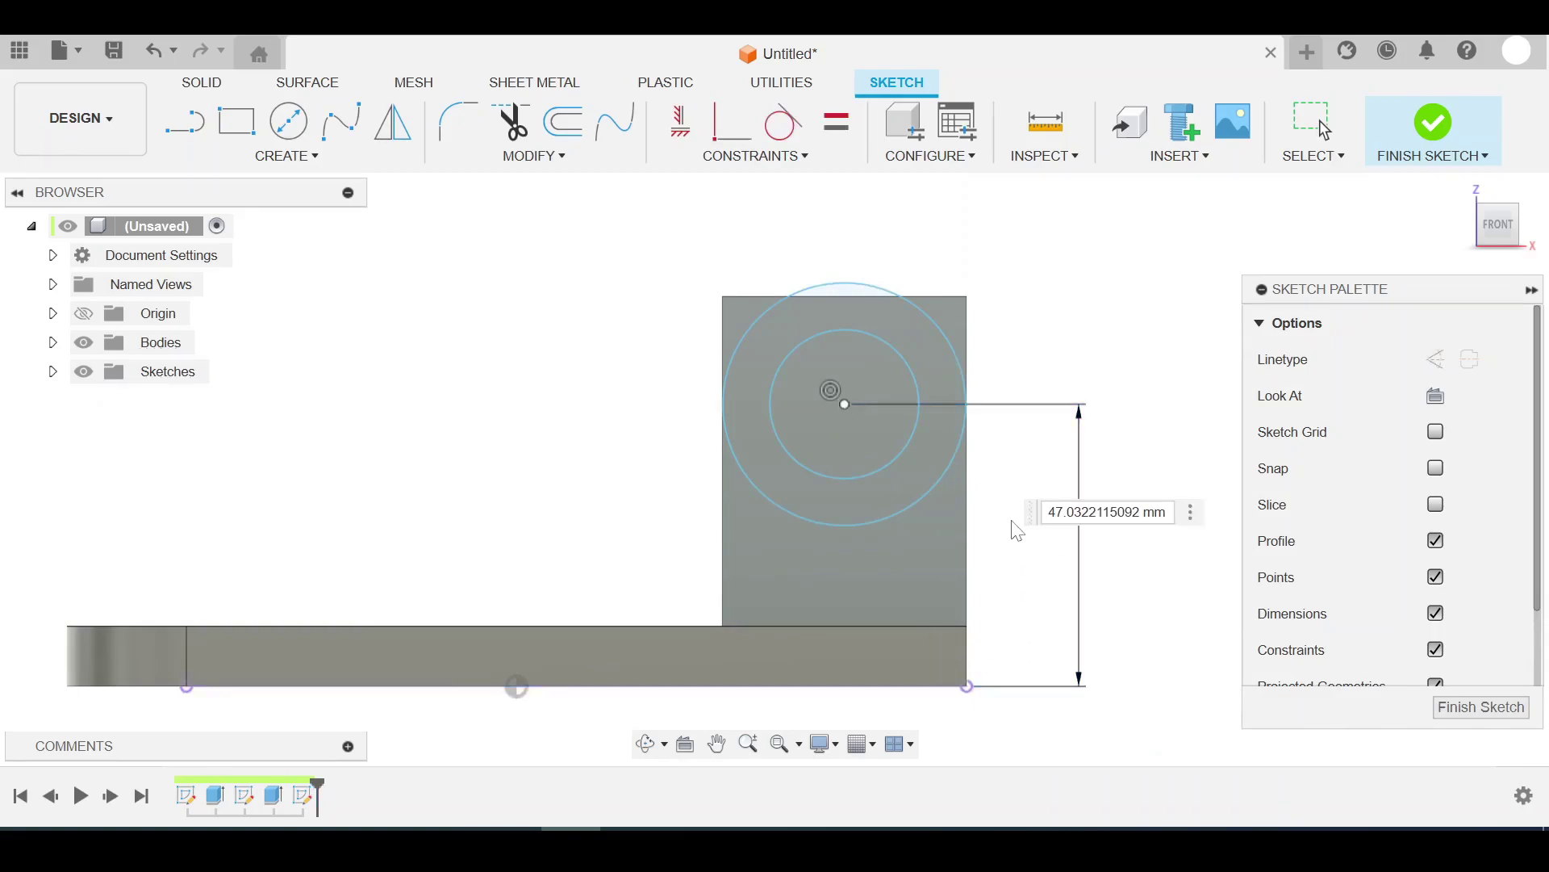
pyautogui.write('40')
pyautogui.press('Return')
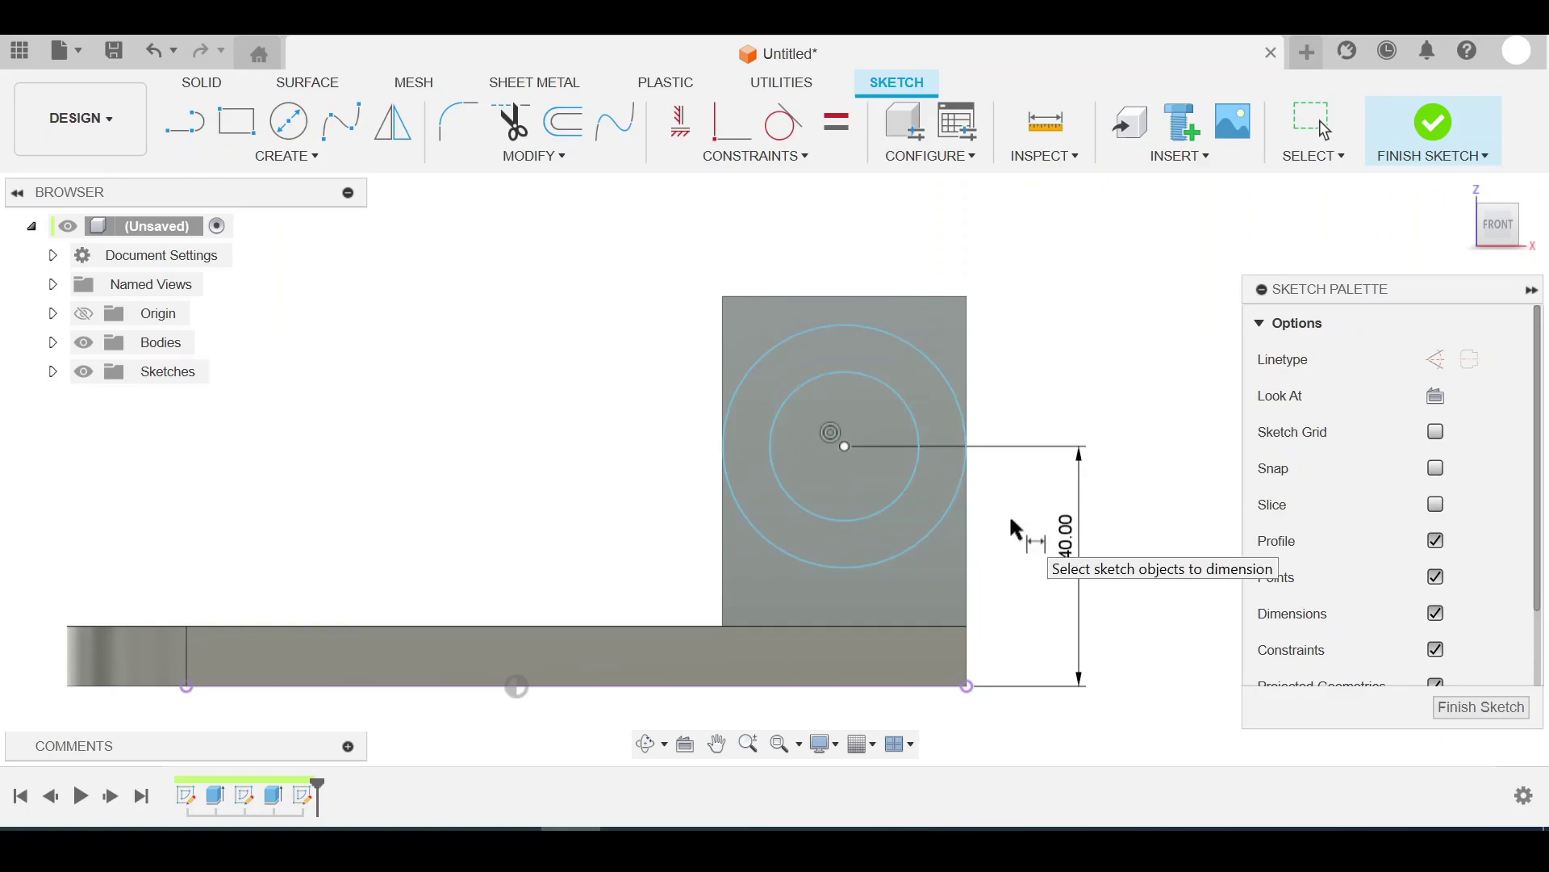
# Step: Set the outer circle diameter to 50 mm and the inner to 30 mm
pyautogui.click(904, 331)
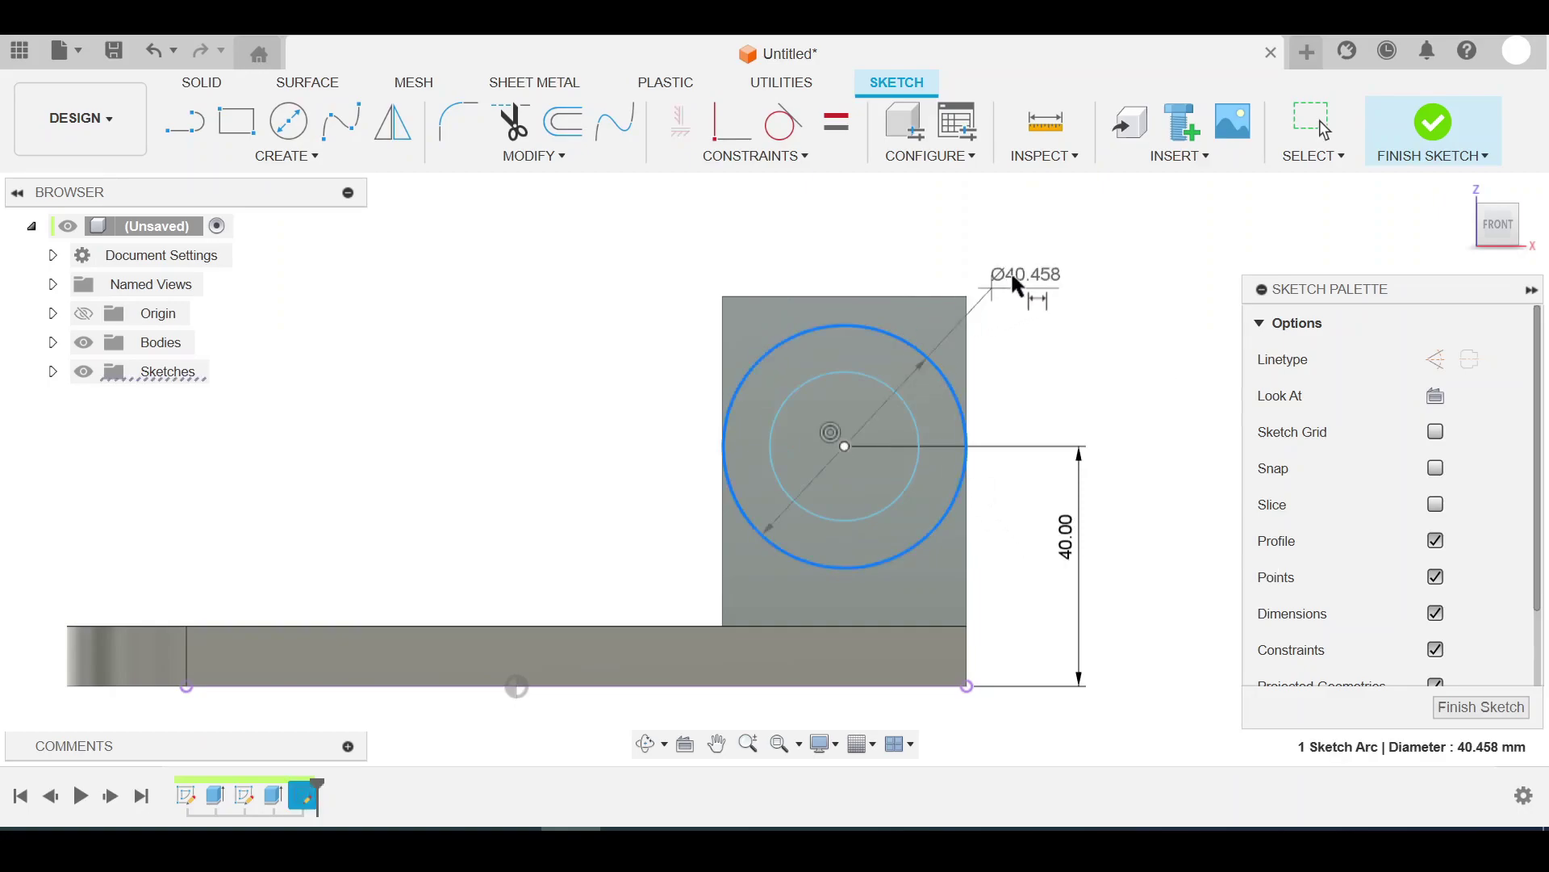
pyautogui.click(1022, 270)
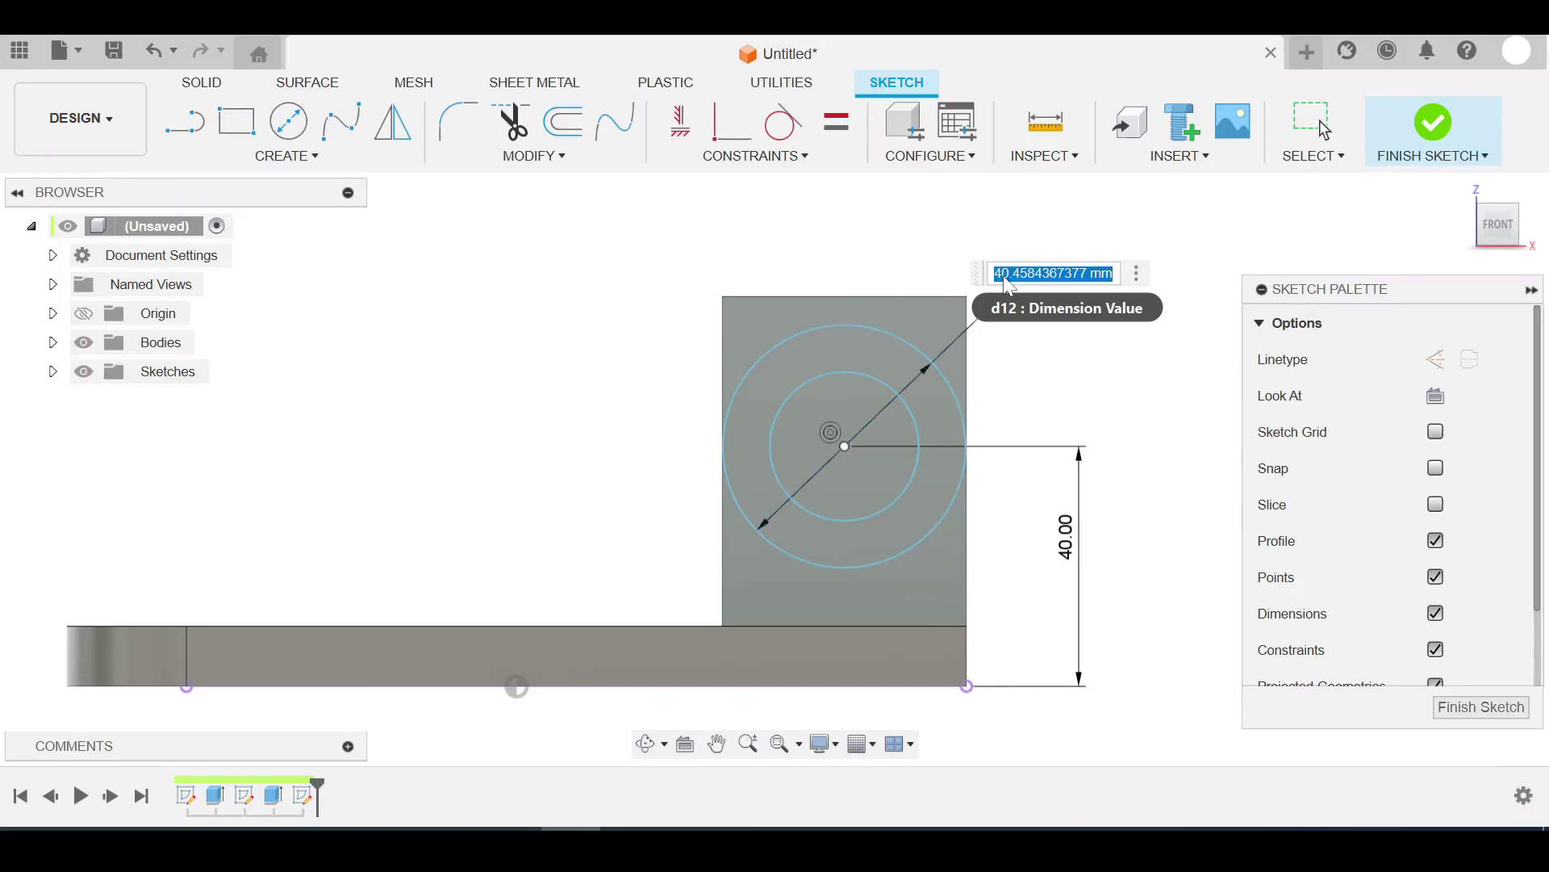
pyautogui.write('50')
pyautogui.press('Return')
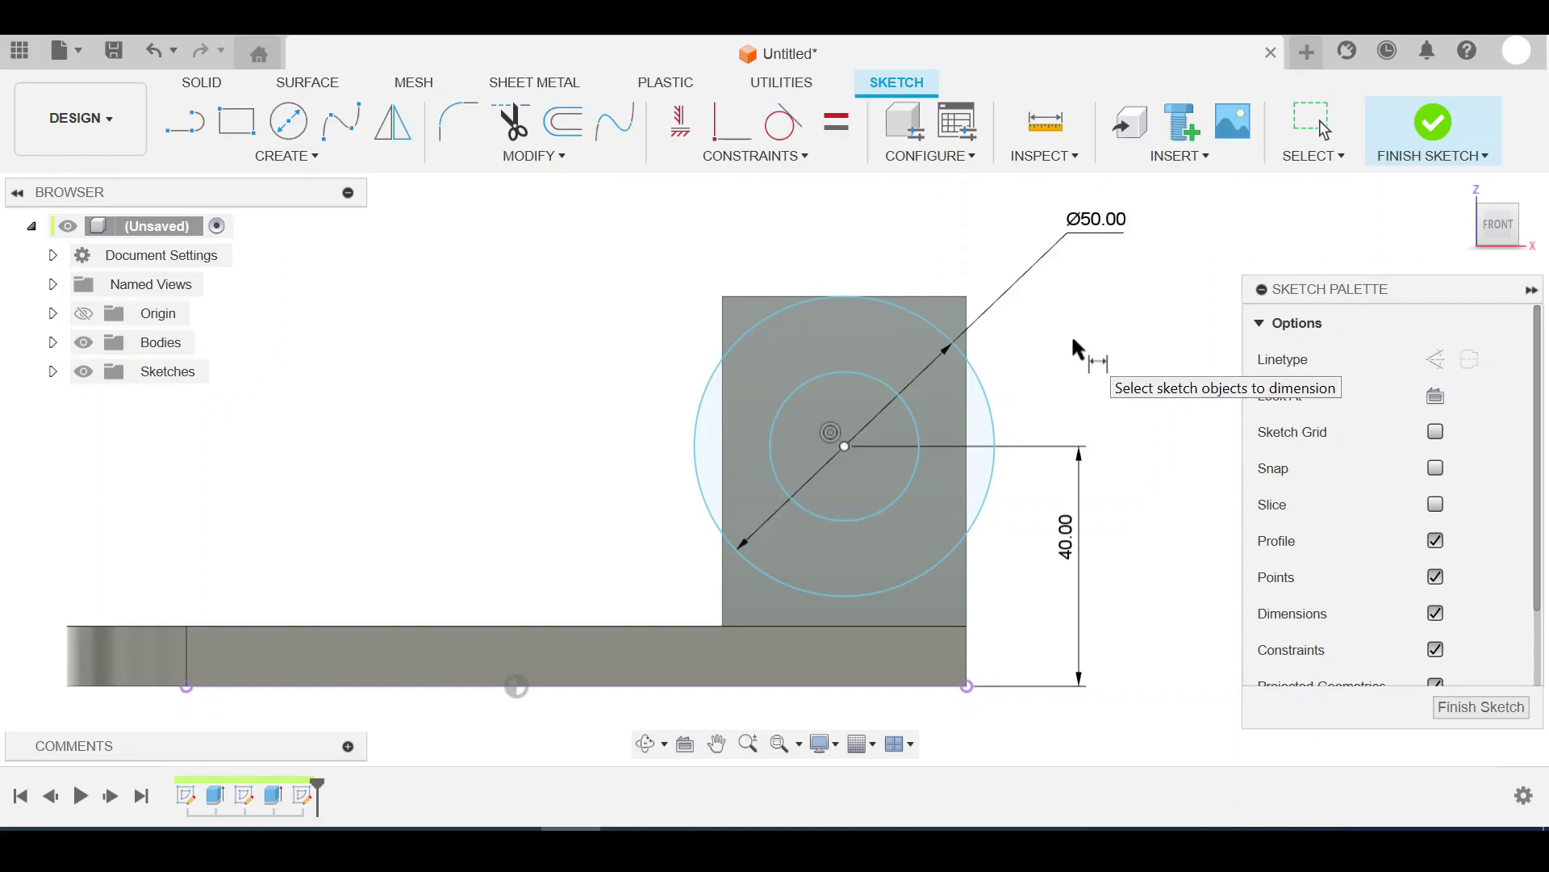
pyautogui.click(919, 440)
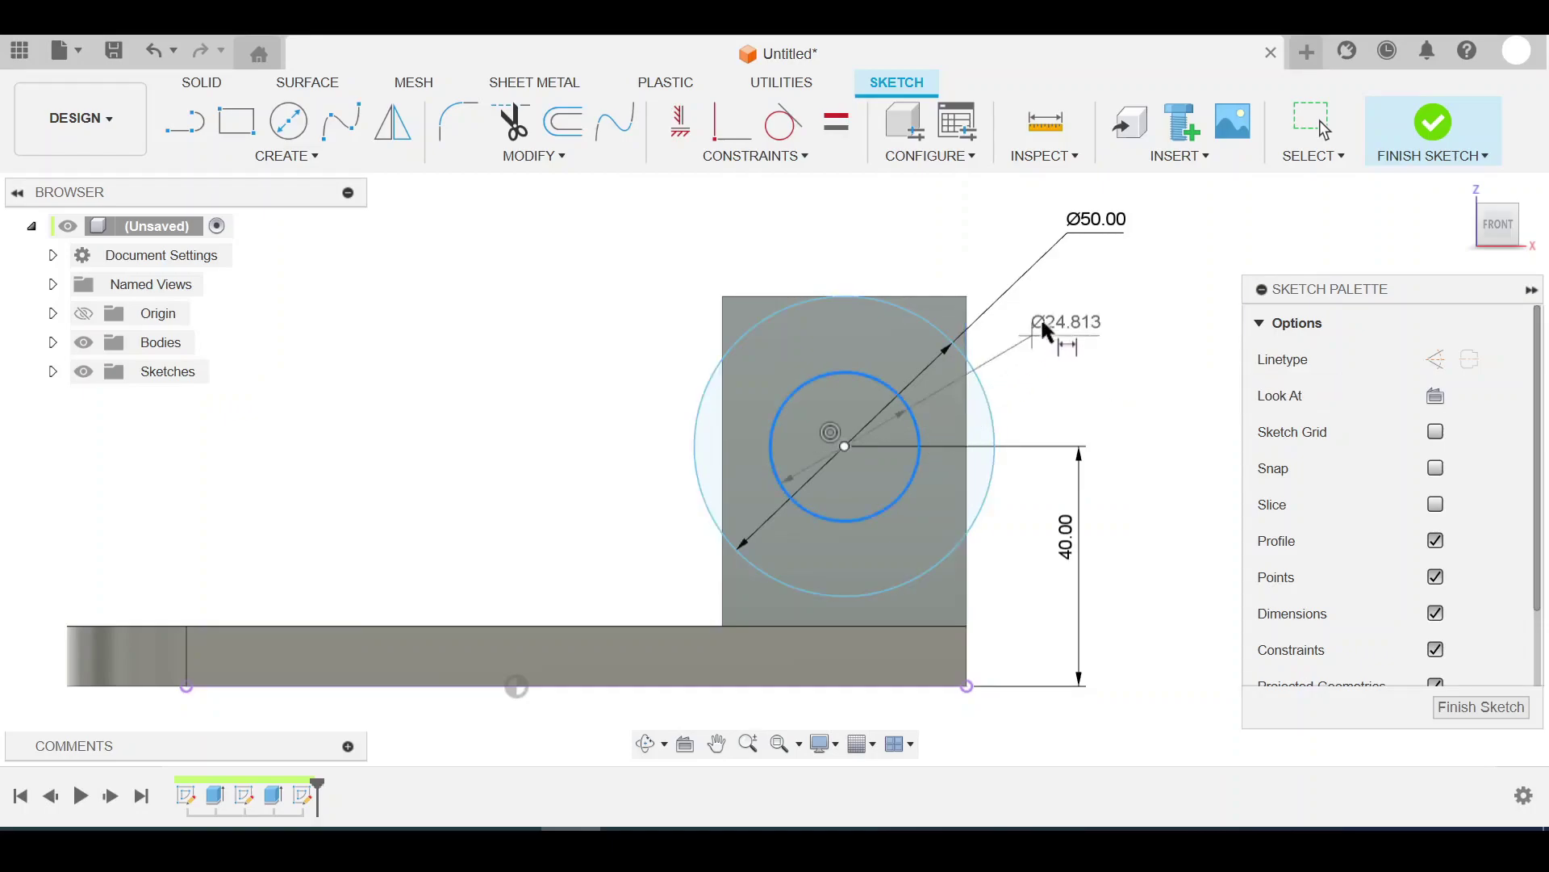
pyautogui.click(1043, 316)
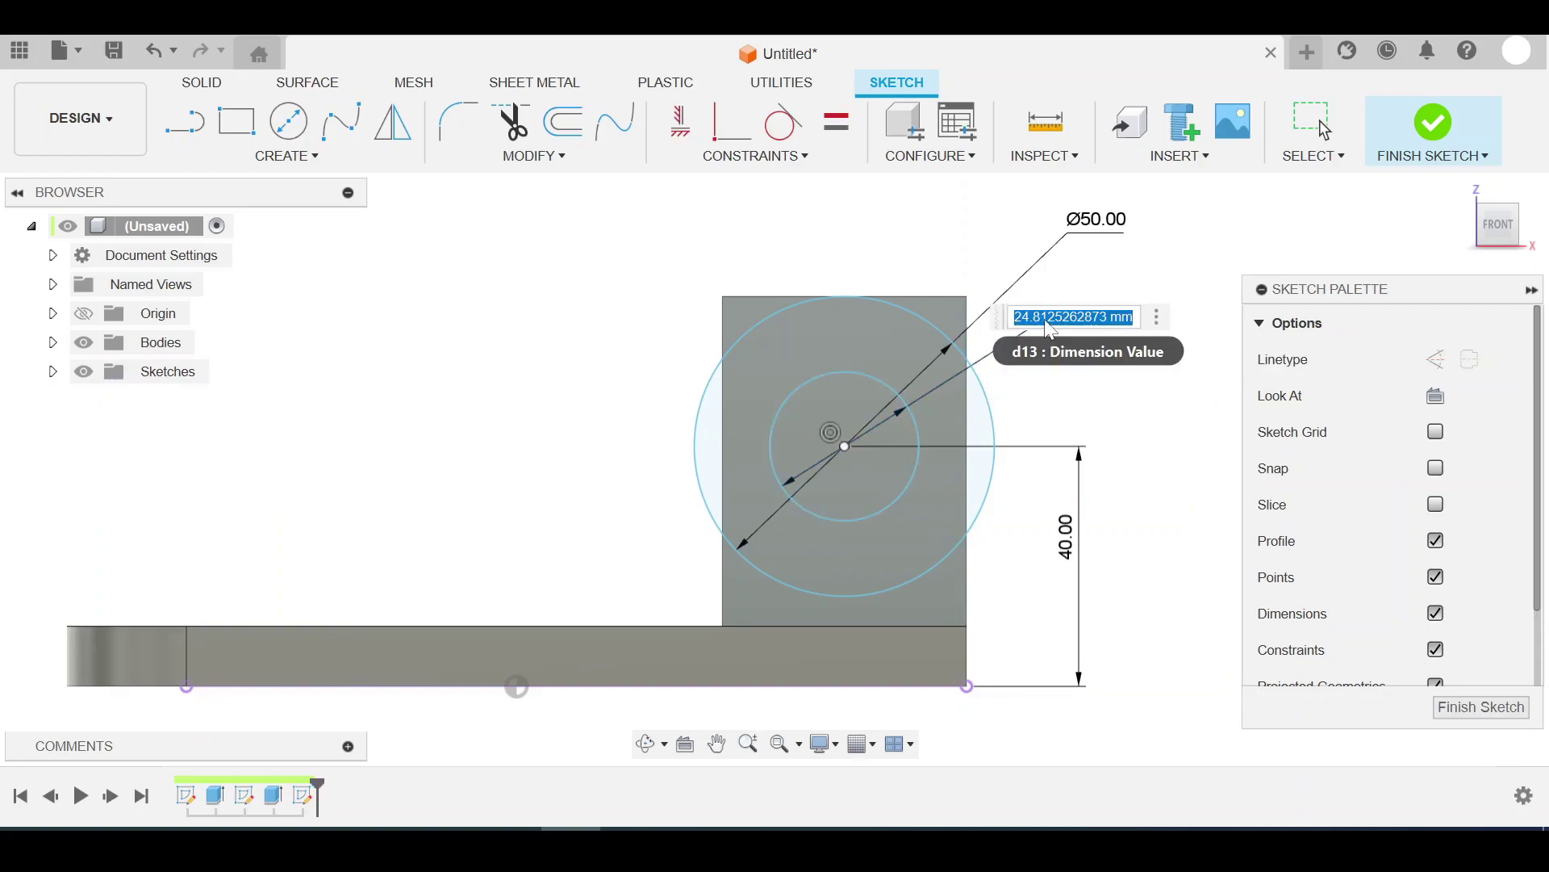
pyautogui.write('30')
pyautogui.press('Return')
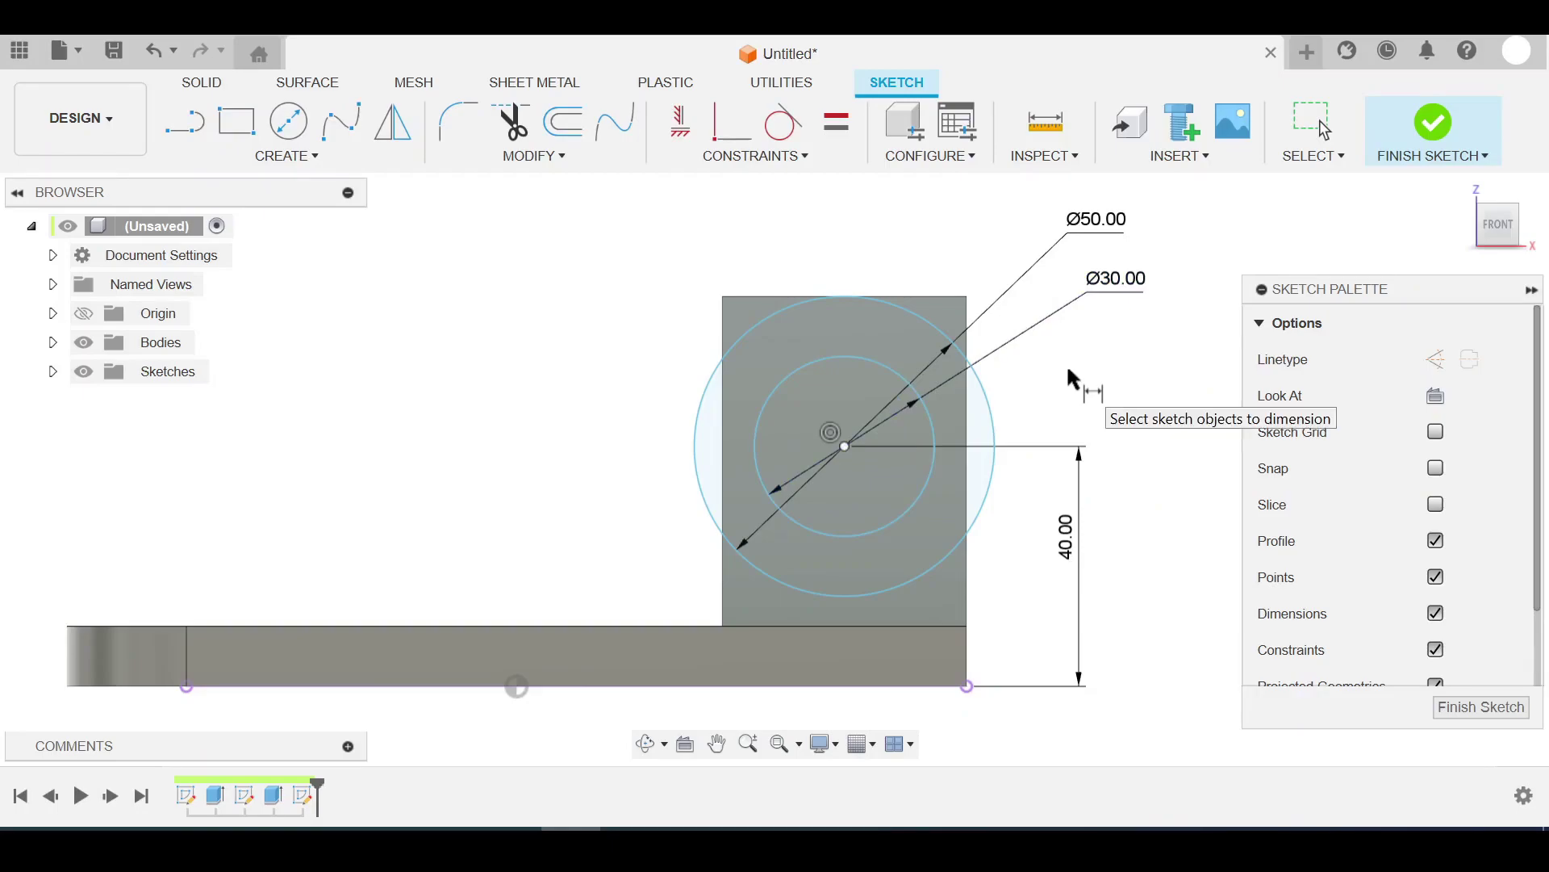
pyautogui.press('Escape')
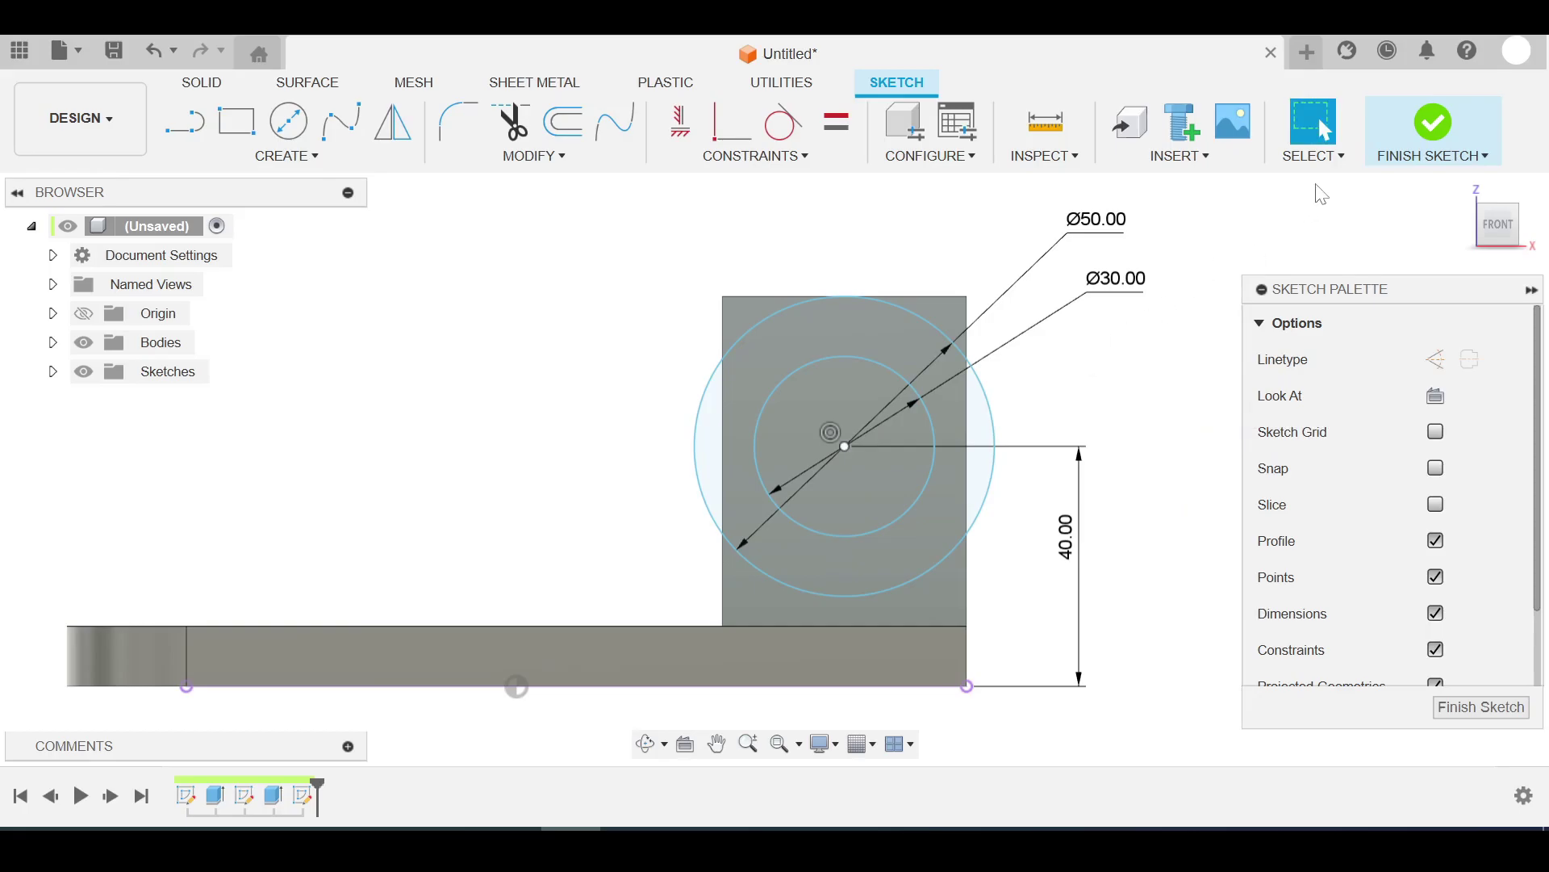
# Step: Finish the circle sketch, review Sketch1–Sketch3 in the browser, and bring up Sketch2's options
pyautogui.click(1437, 127)
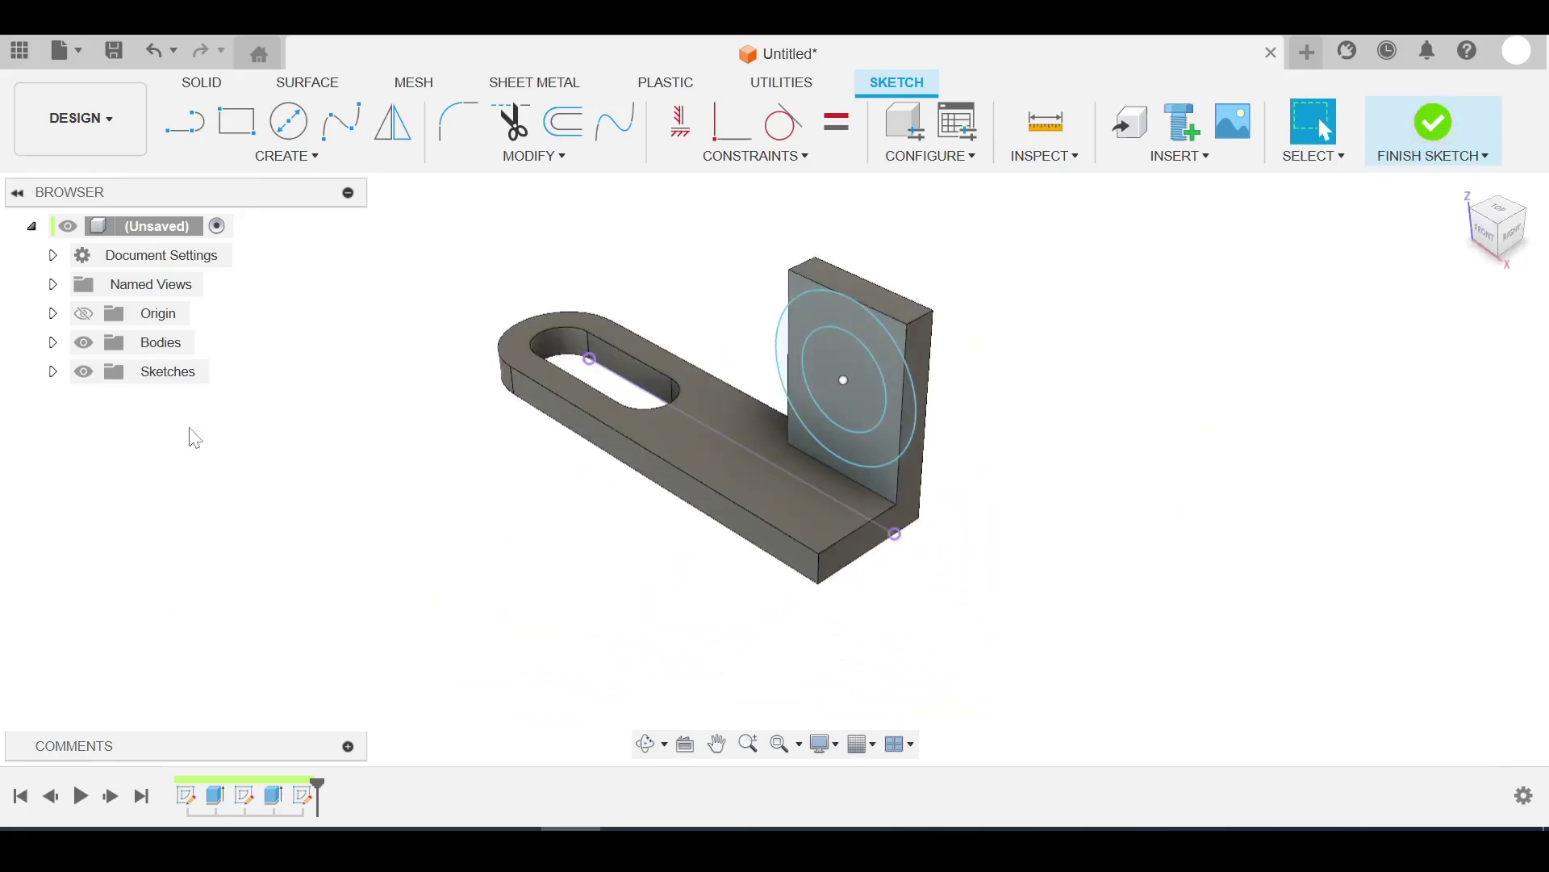
pyautogui.click(52, 371)
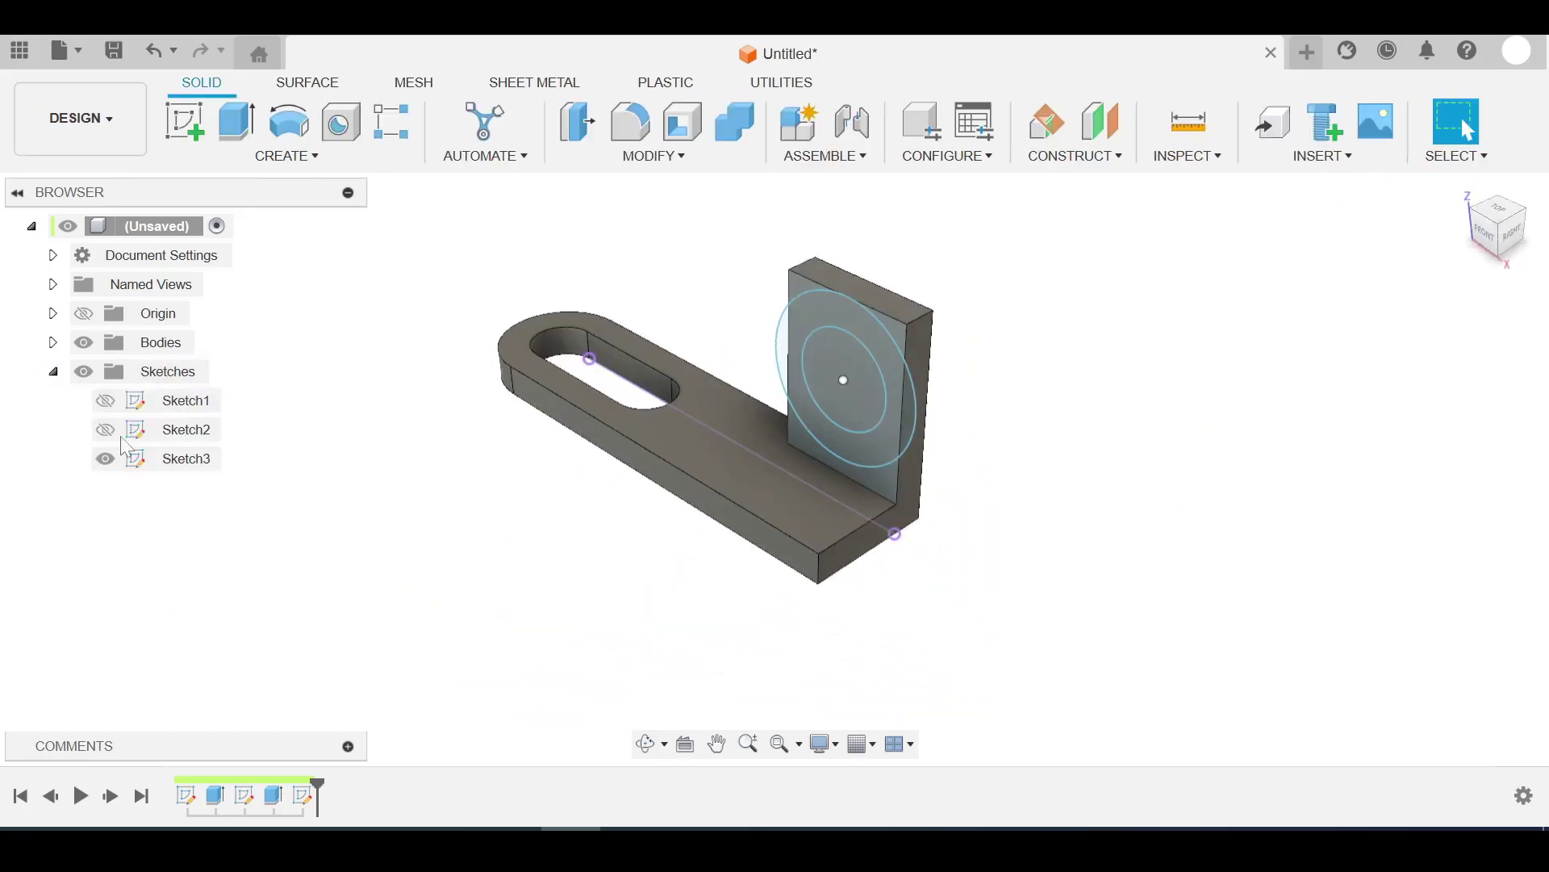
pyautogui.click(171, 432)
pyautogui.click(173, 460)
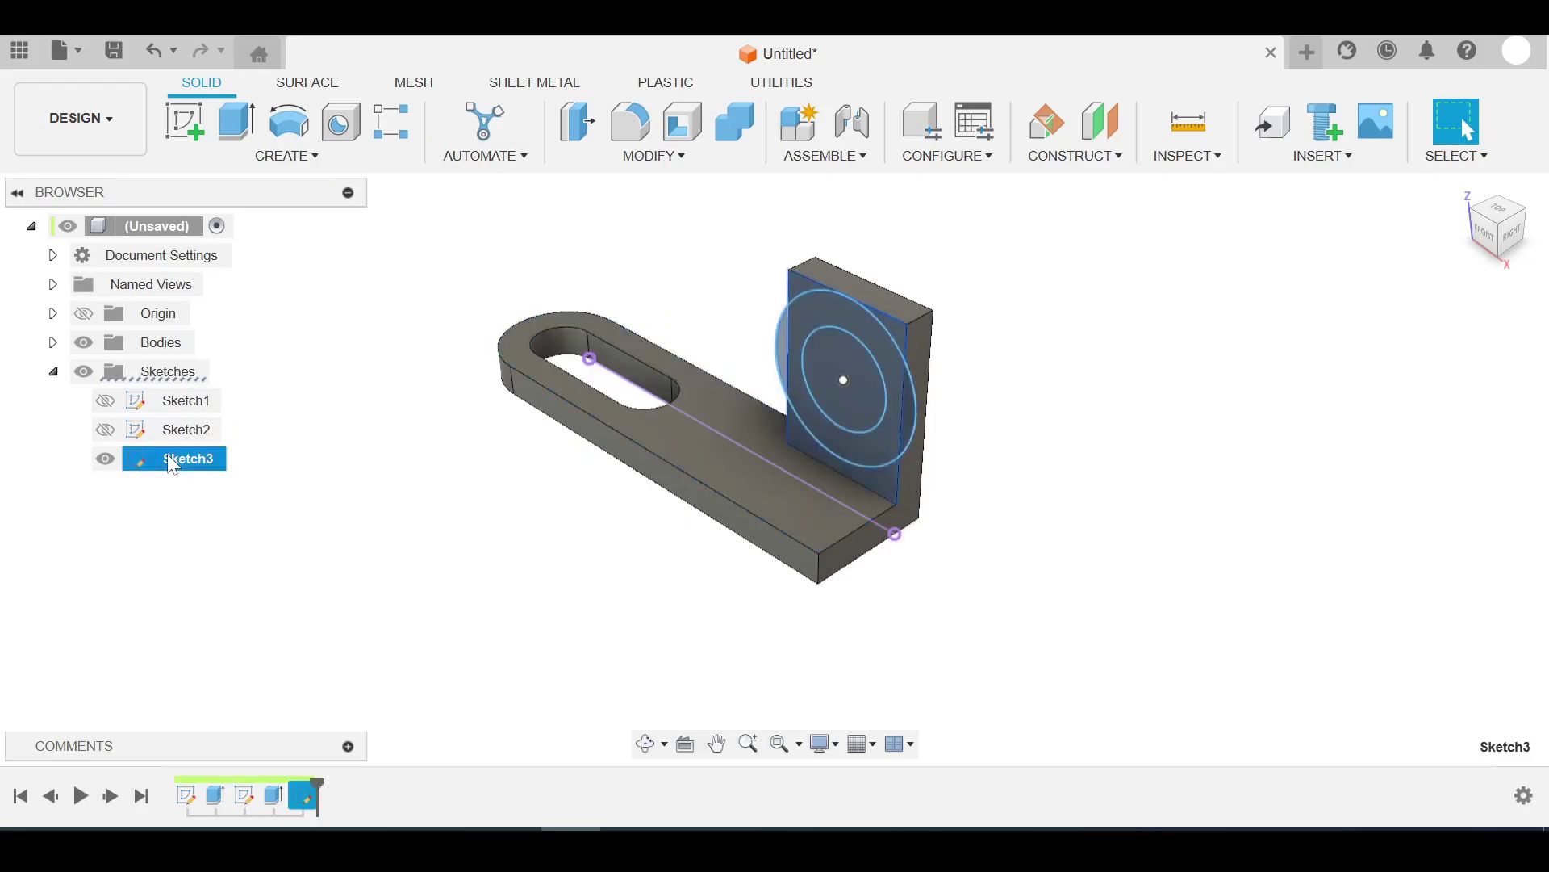
pyautogui.click(174, 430)
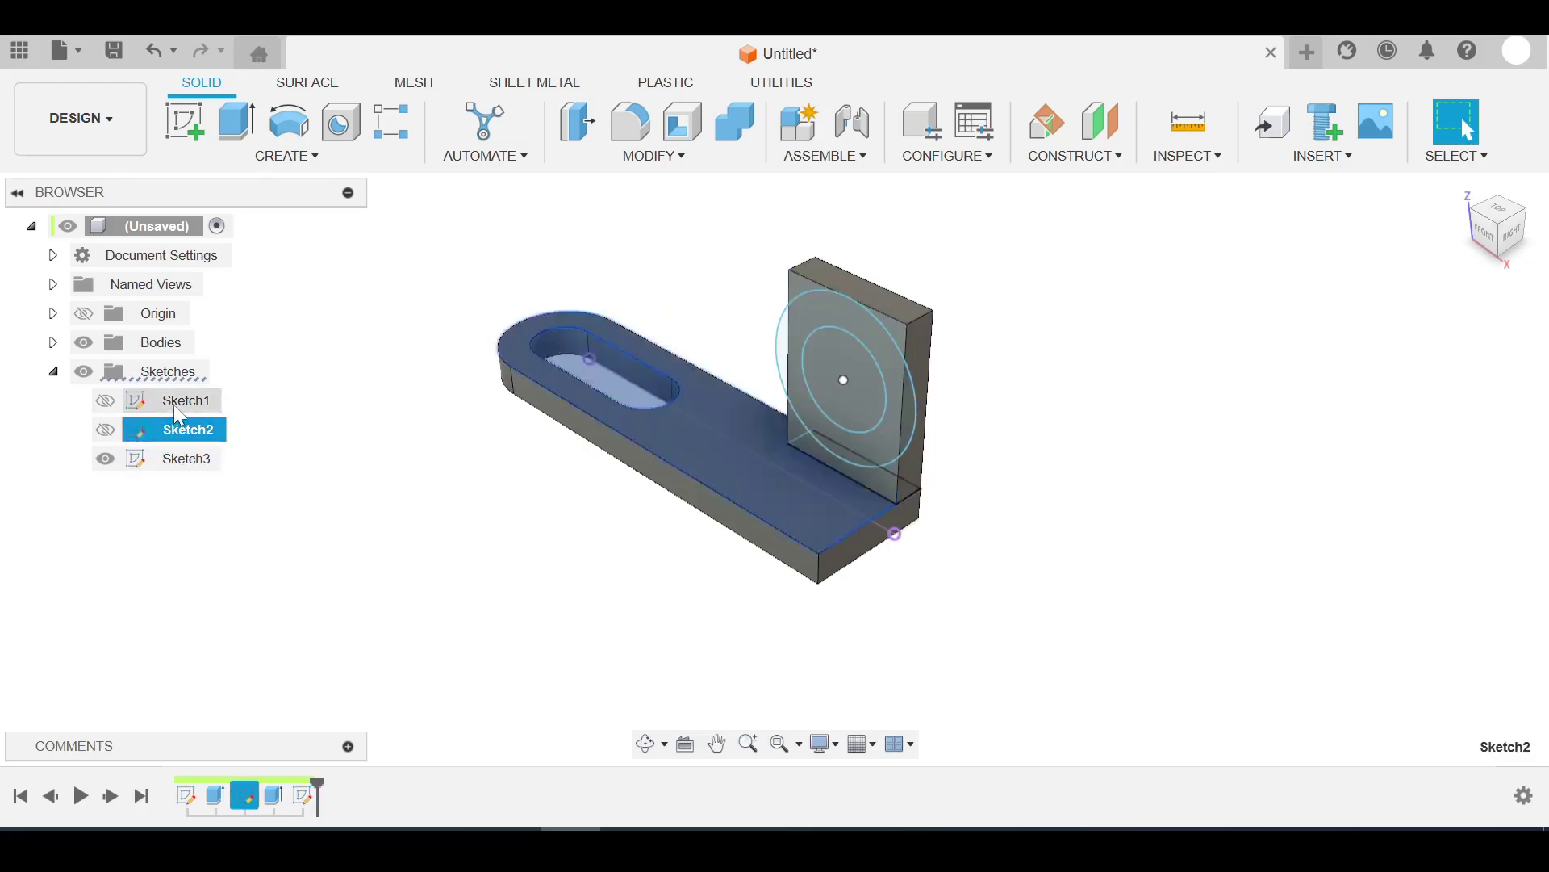
pyautogui.click(181, 402)
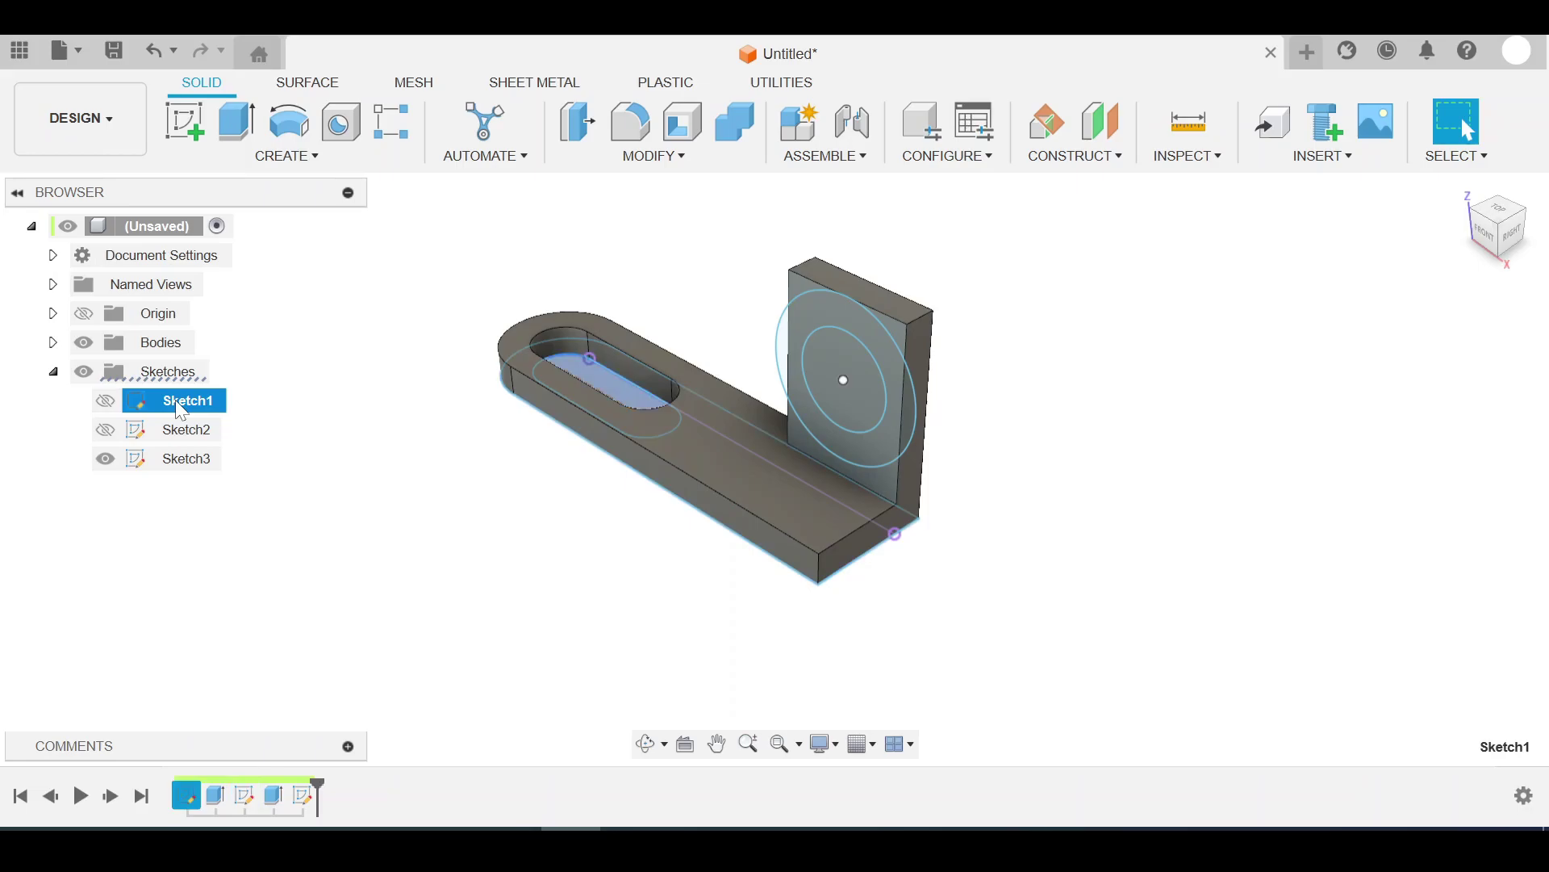
pyautogui.click(176, 429)
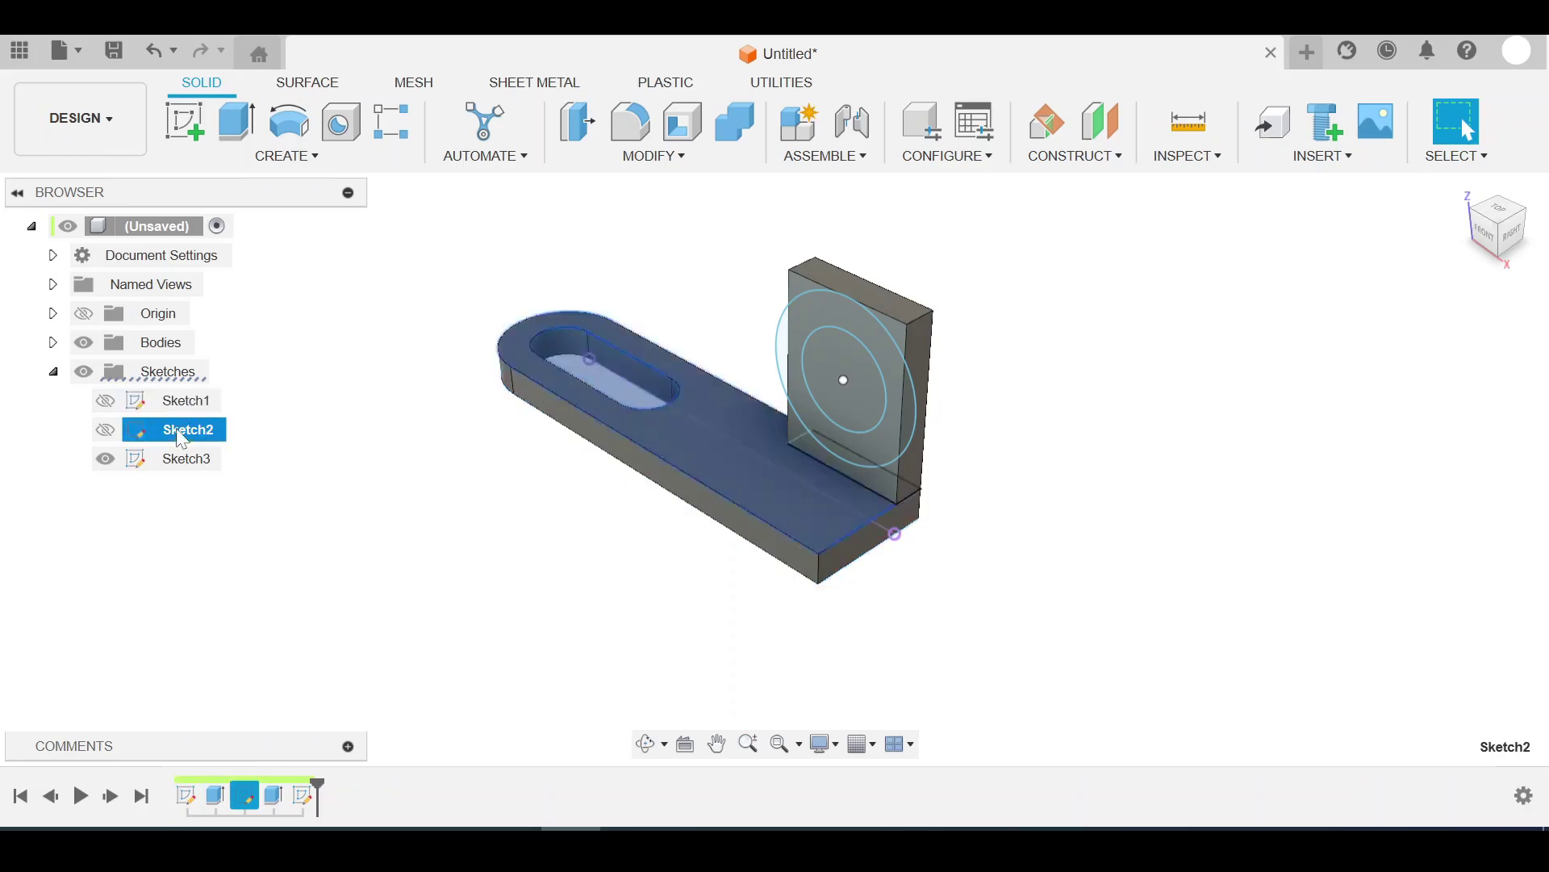
pyautogui.rightClick(181, 436)
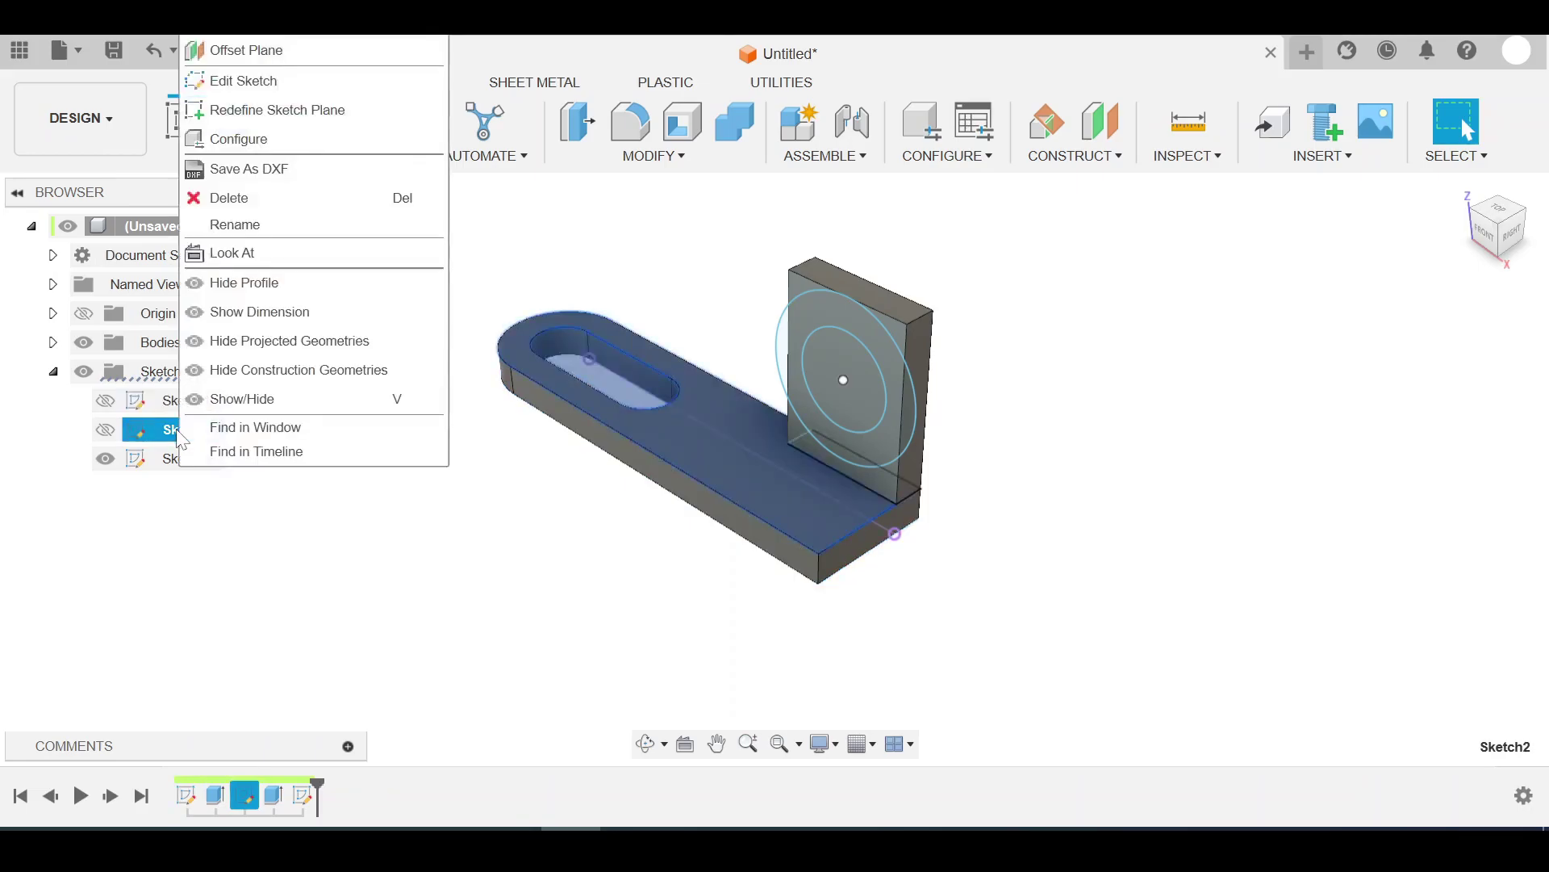
# Step: Edit Sketch2 to give the tab rectangle a 50 mm width, then finish the sketch
pyautogui.click(244, 81)
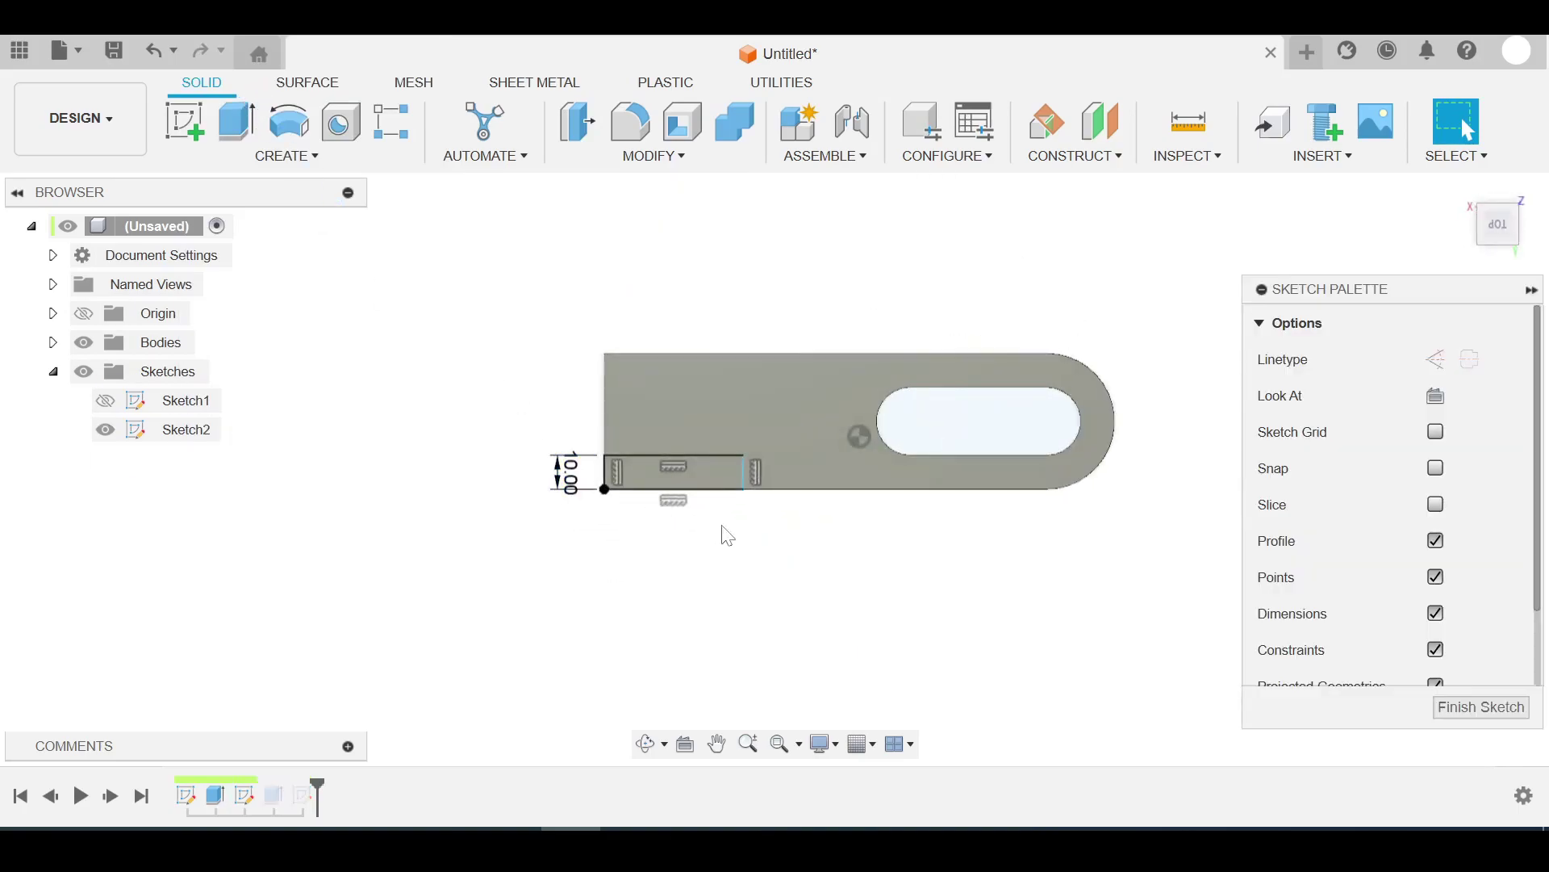
pyautogui.scroll(2, 726, 536)
pyautogui.scroll(1, 692, 520)
pyautogui.press('d')
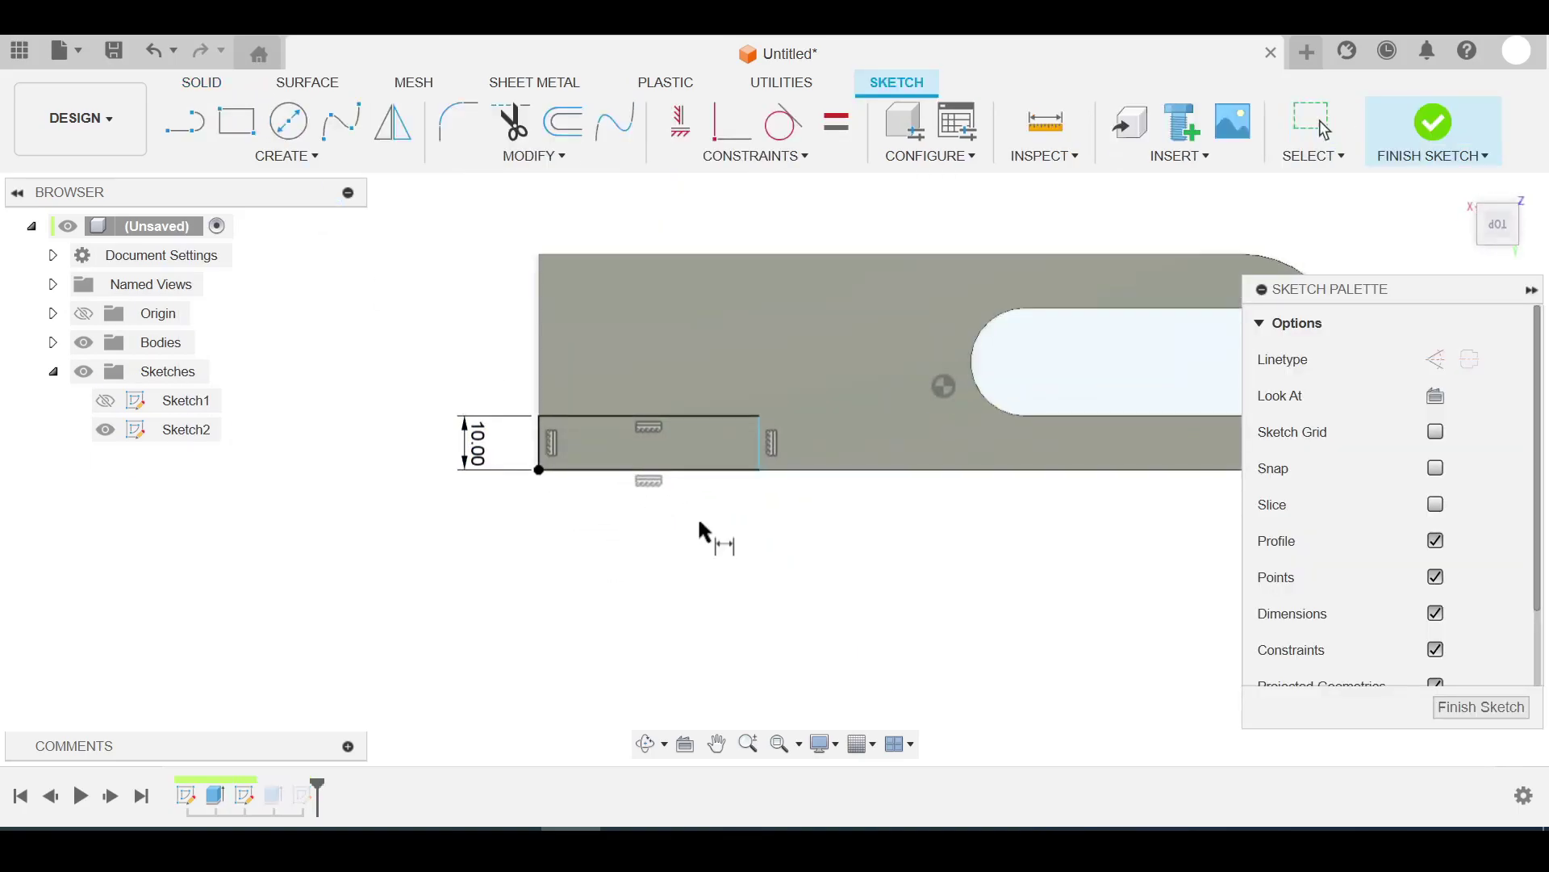
pyautogui.click(668, 468)
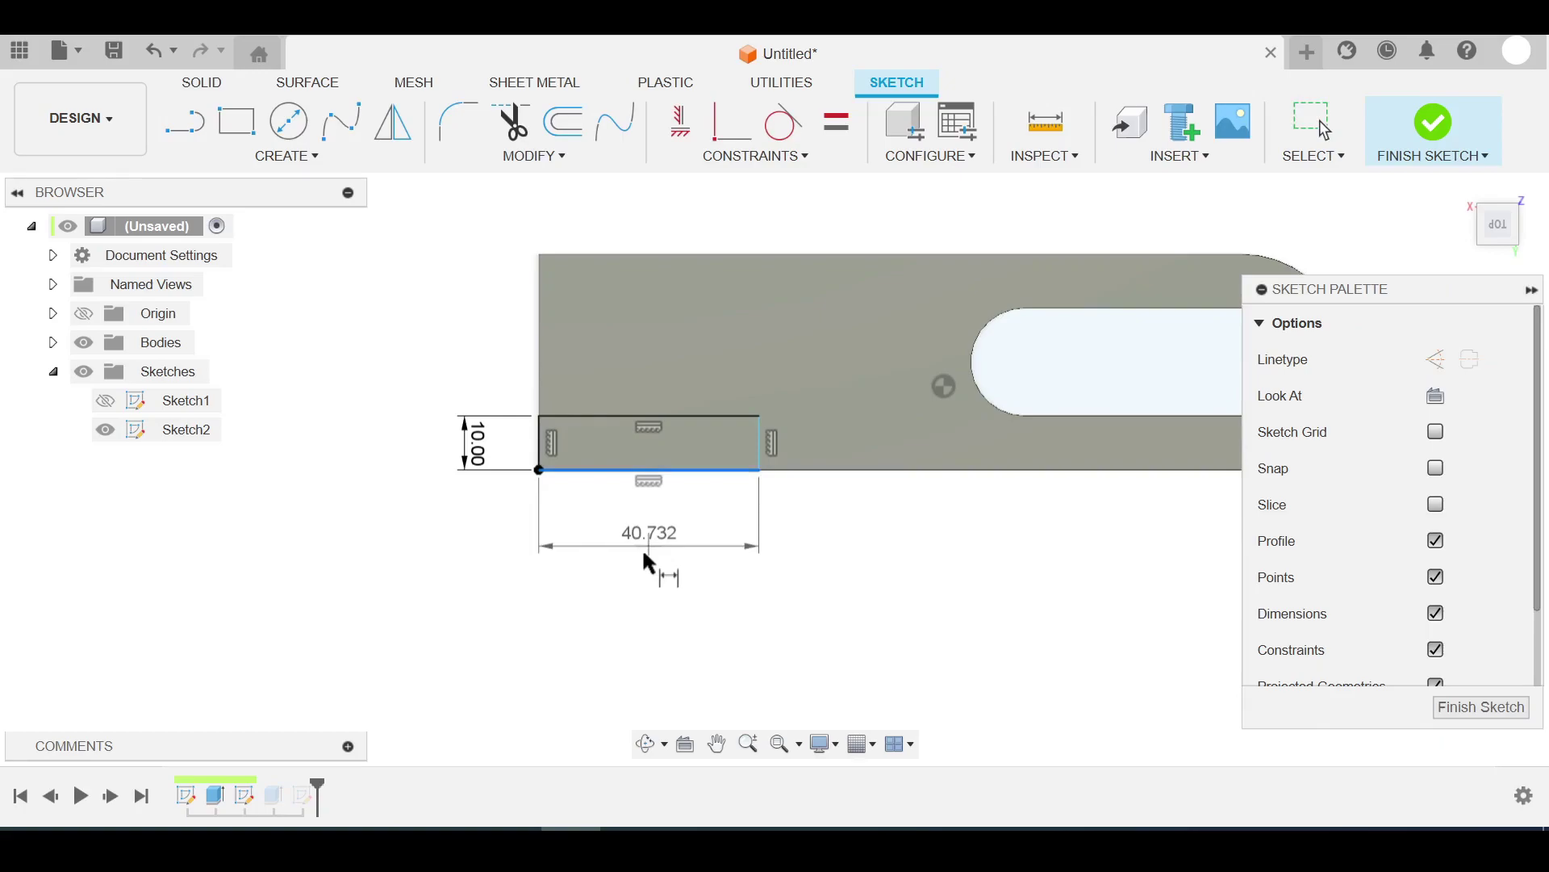
pyautogui.click(649, 563)
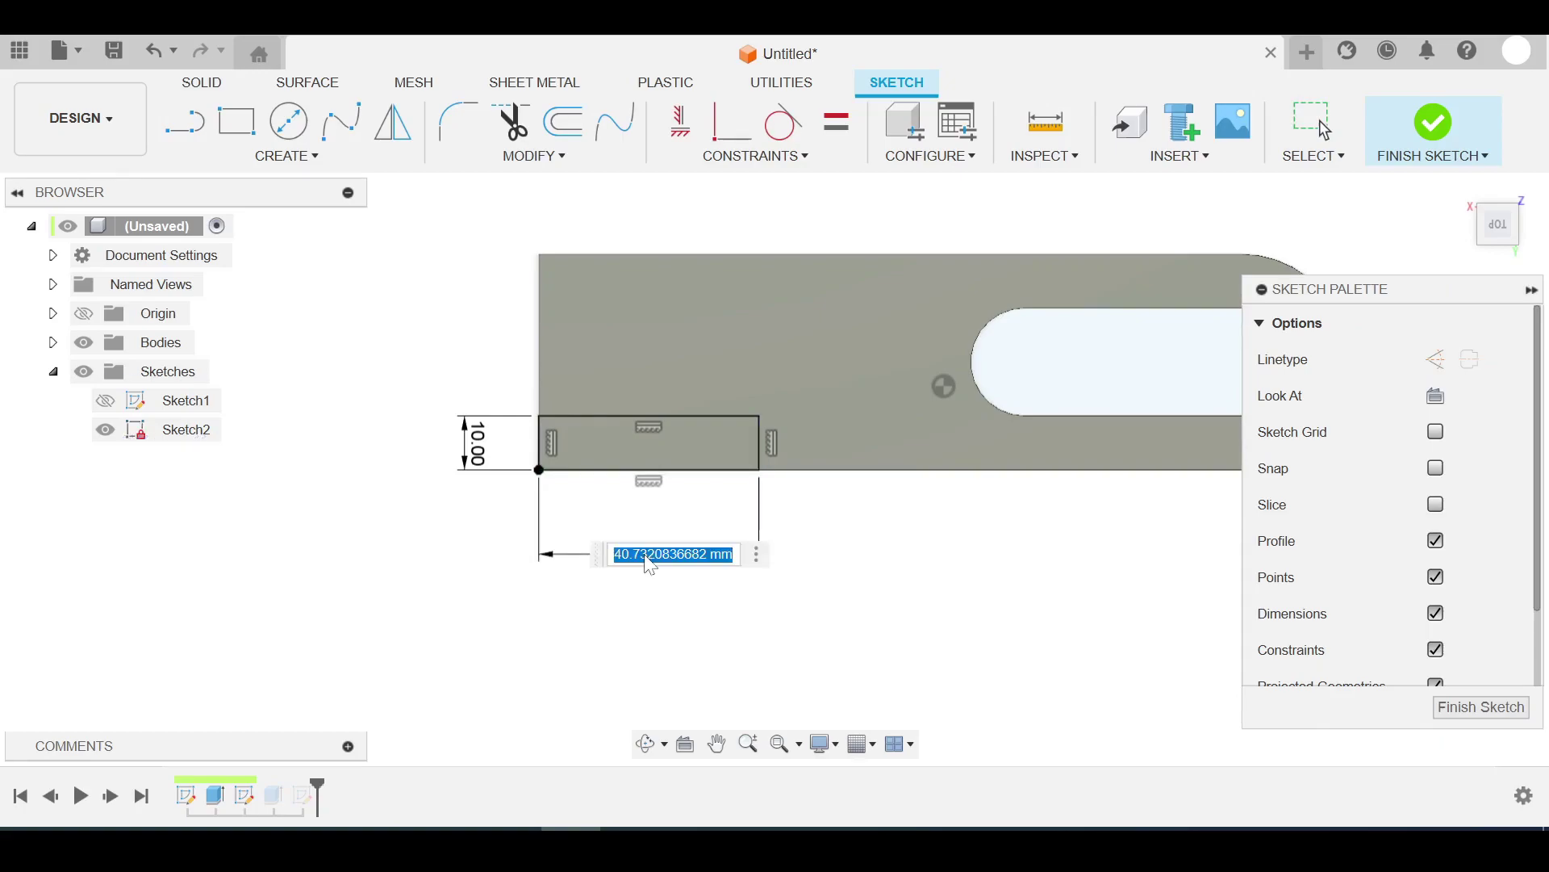
pyautogui.write('50')
pyautogui.press('Return')
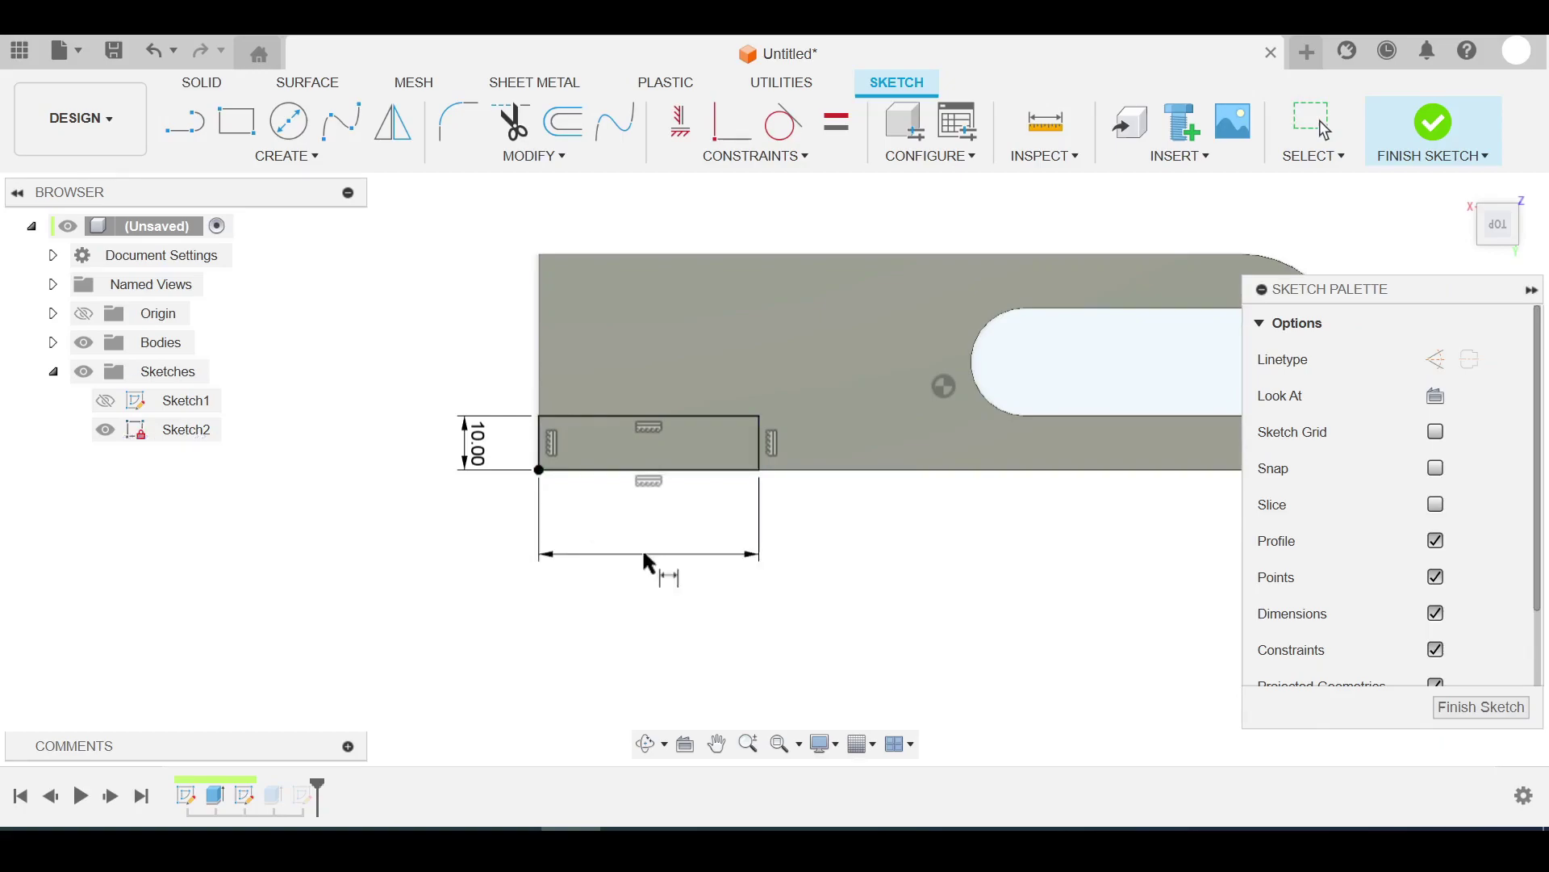
pyautogui.click(1433, 125)
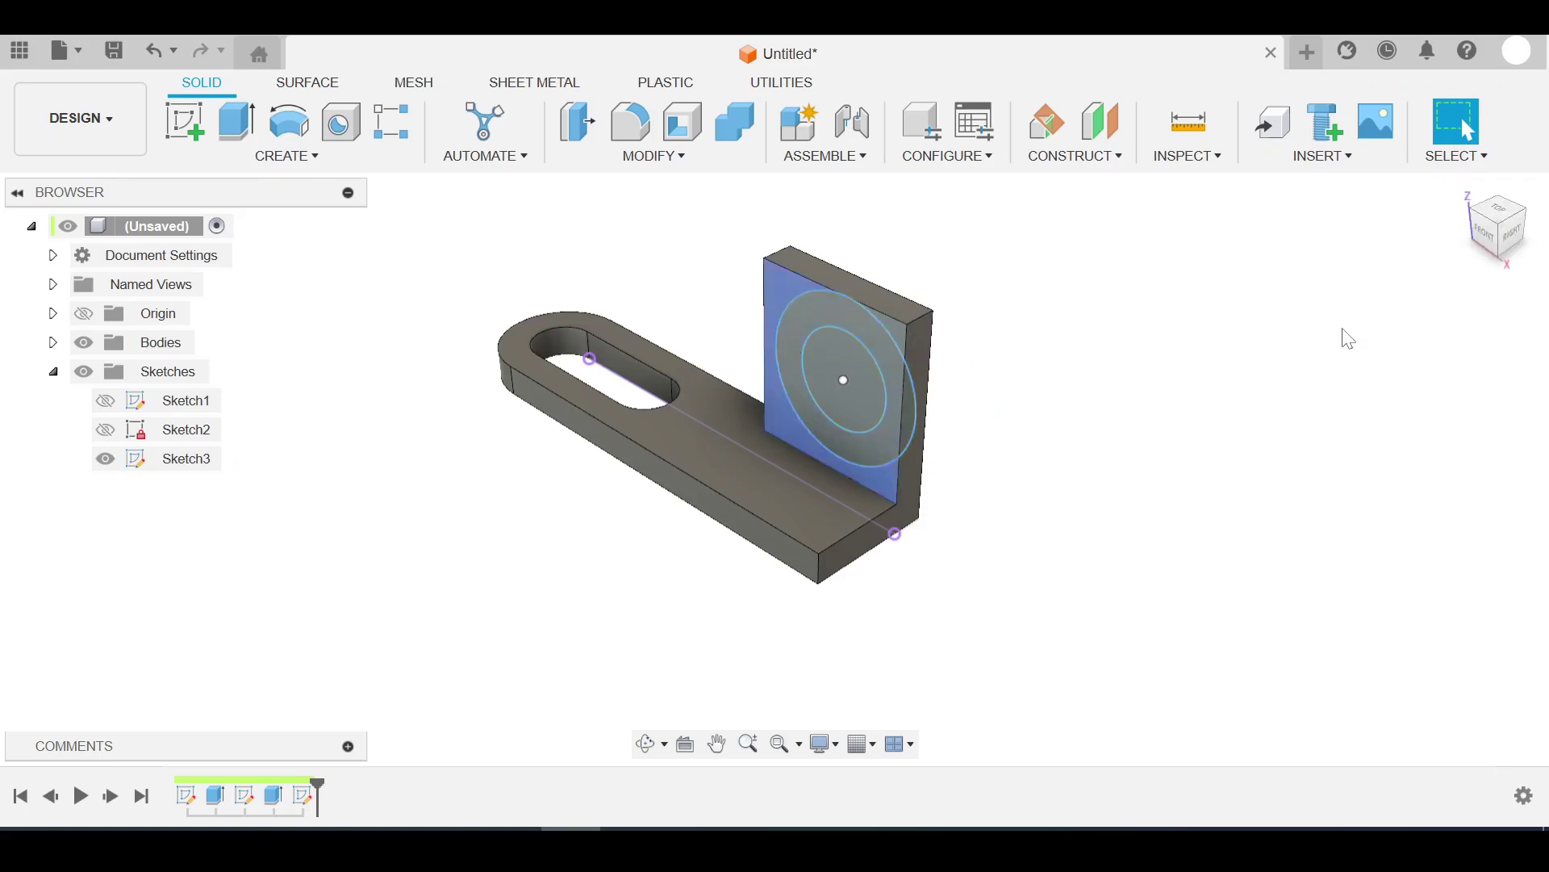
# Step: View the bracket from the front, zoomed in on the upright tab
pyautogui.click(1484, 236)
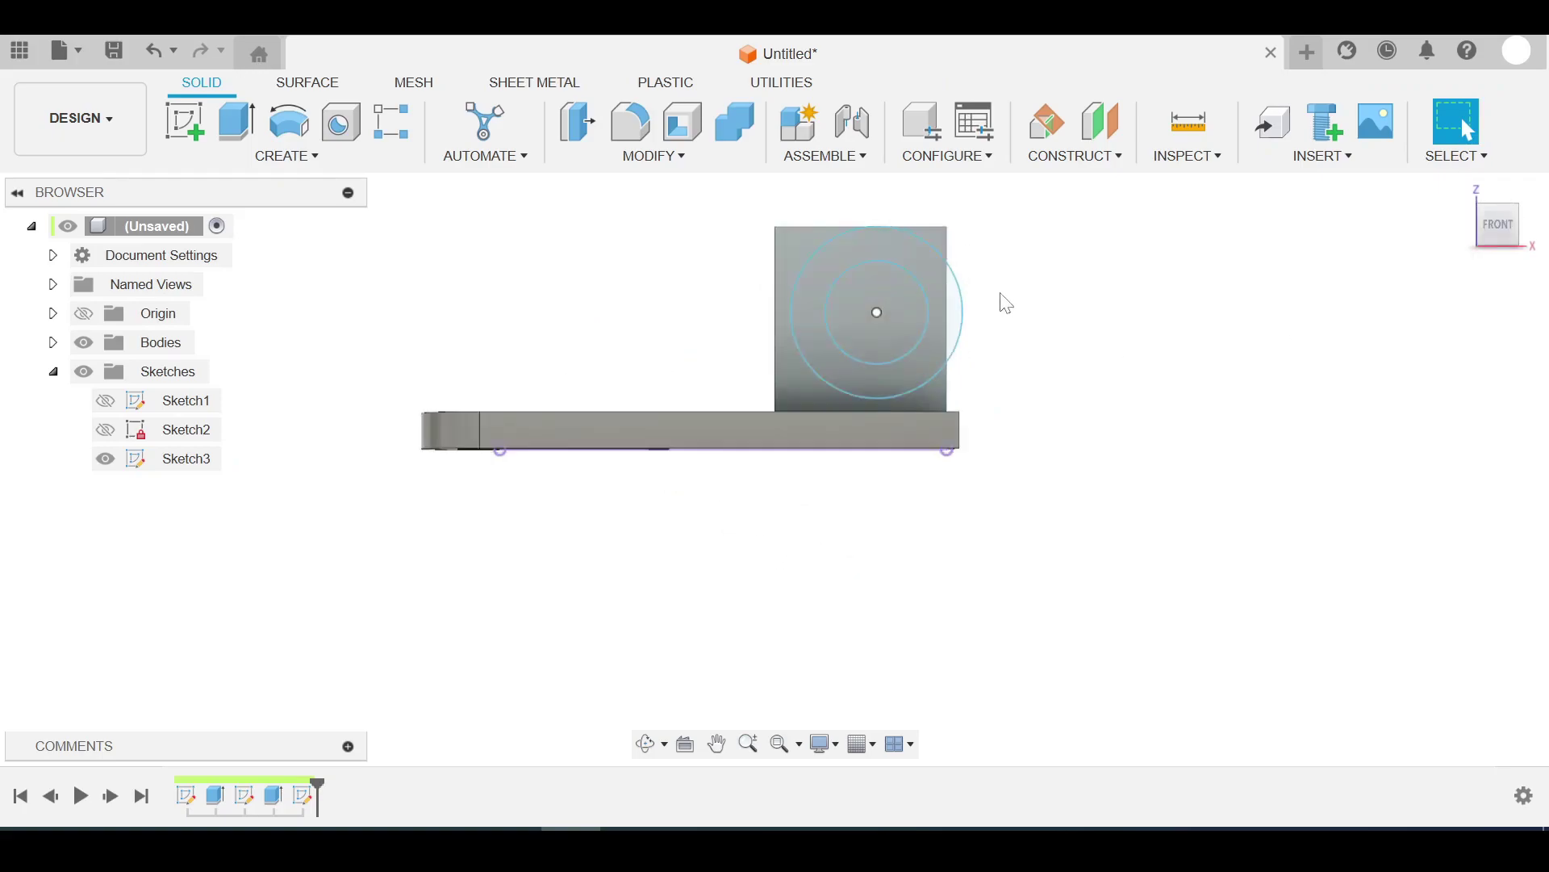
pyautogui.moveTo(1003, 301); pyautogui.dragTo(1028, 432, button='middle')
pyautogui.scroll(2, 991, 518)
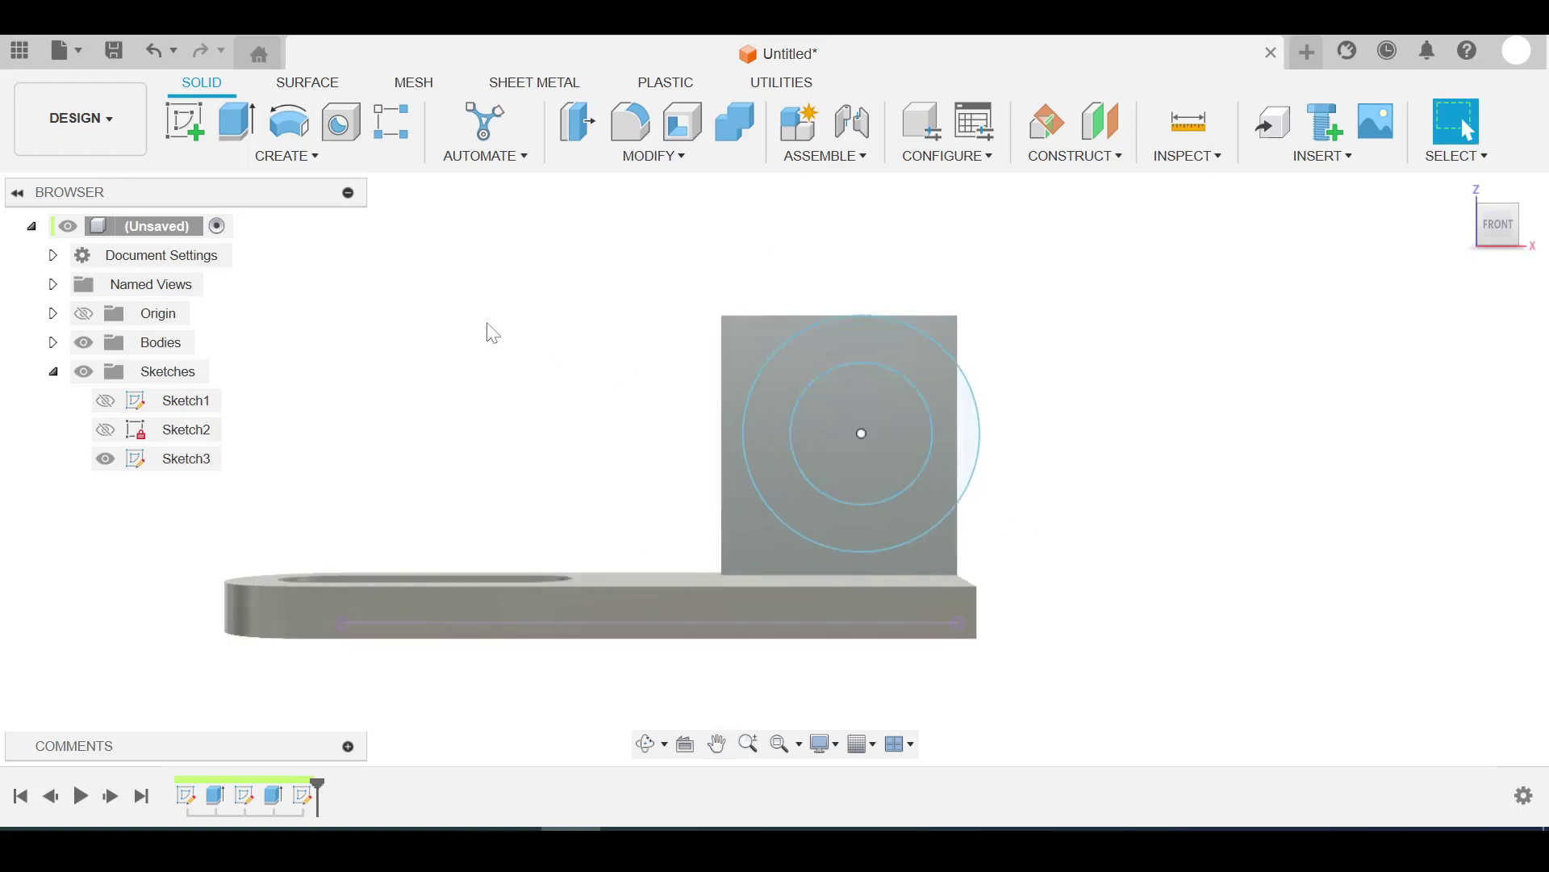
# Step: Edit Sketch3 to place the circle centre 25 mm from the tab's right edge, then finish
pyautogui.click(171, 460)
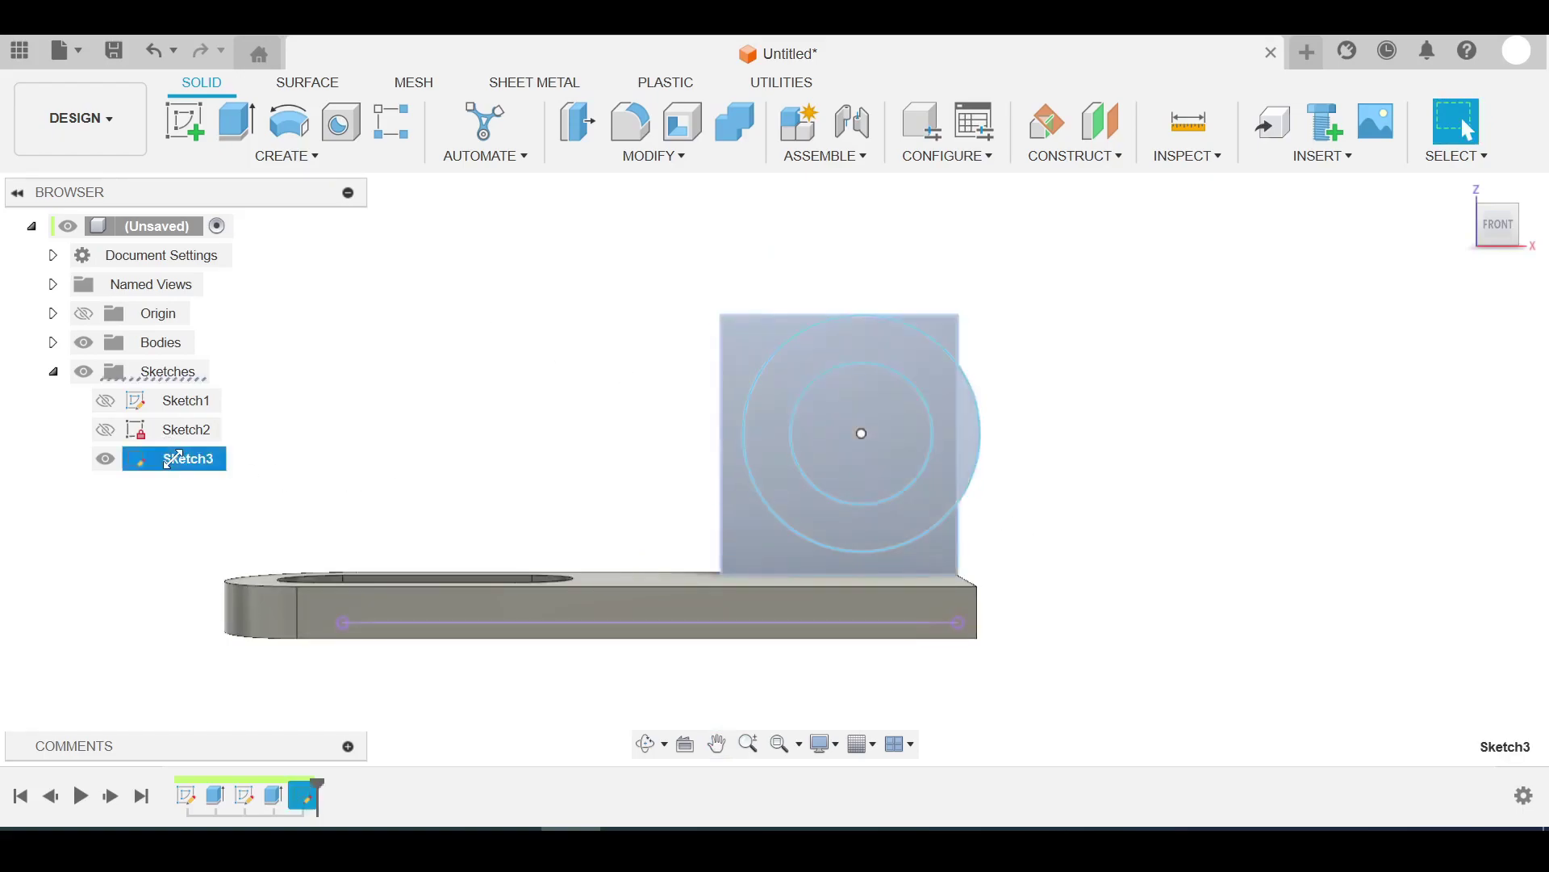
pyautogui.rightClick(167, 462)
pyautogui.click(226, 78)
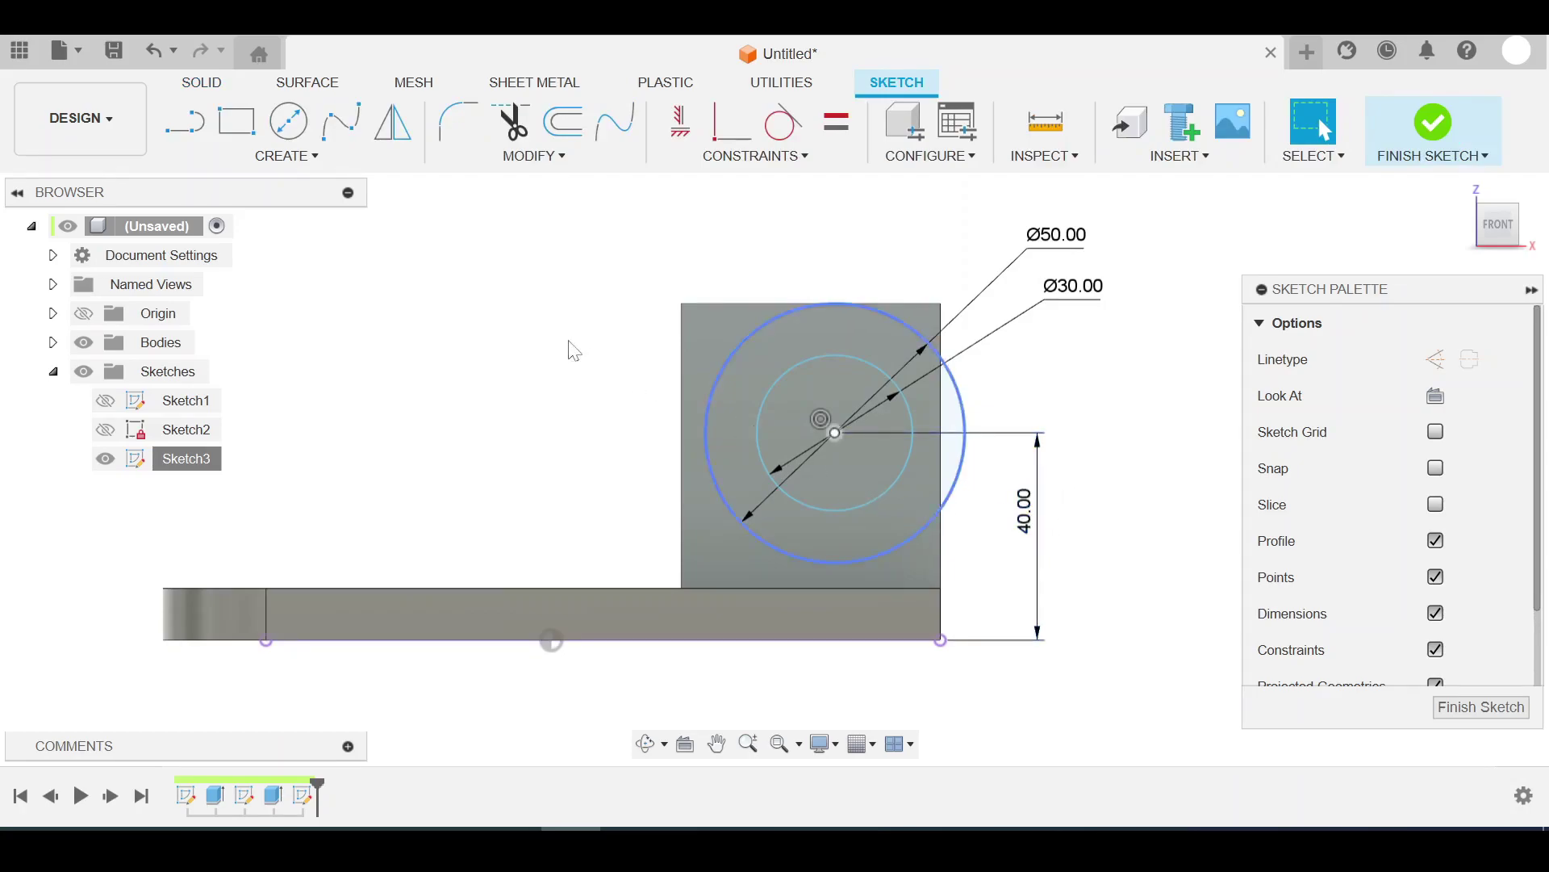
pyautogui.press('d')
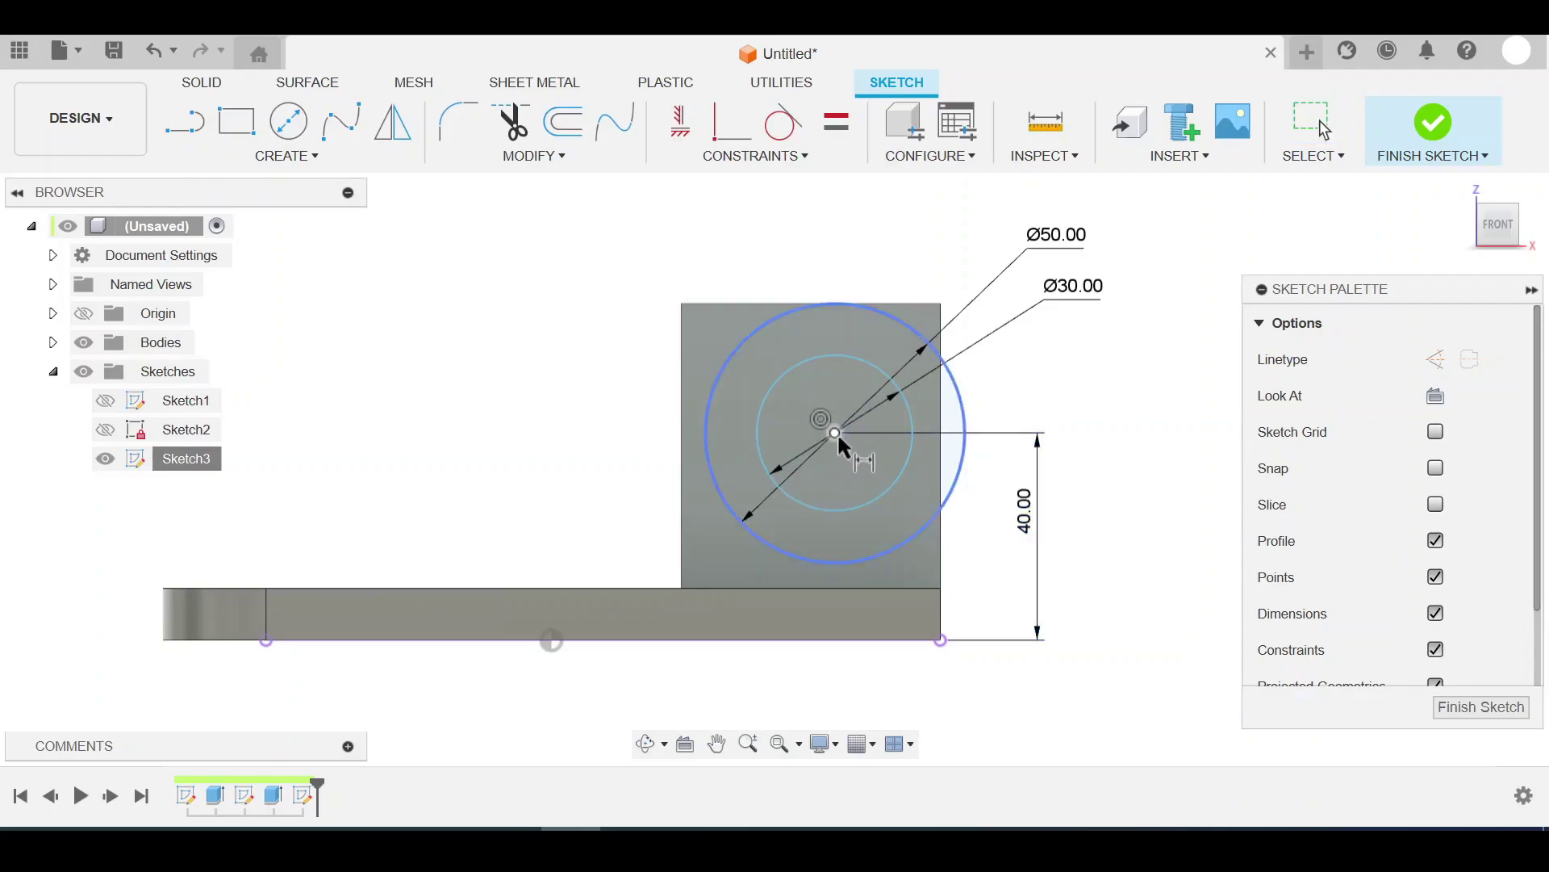
pyautogui.click(836, 433)
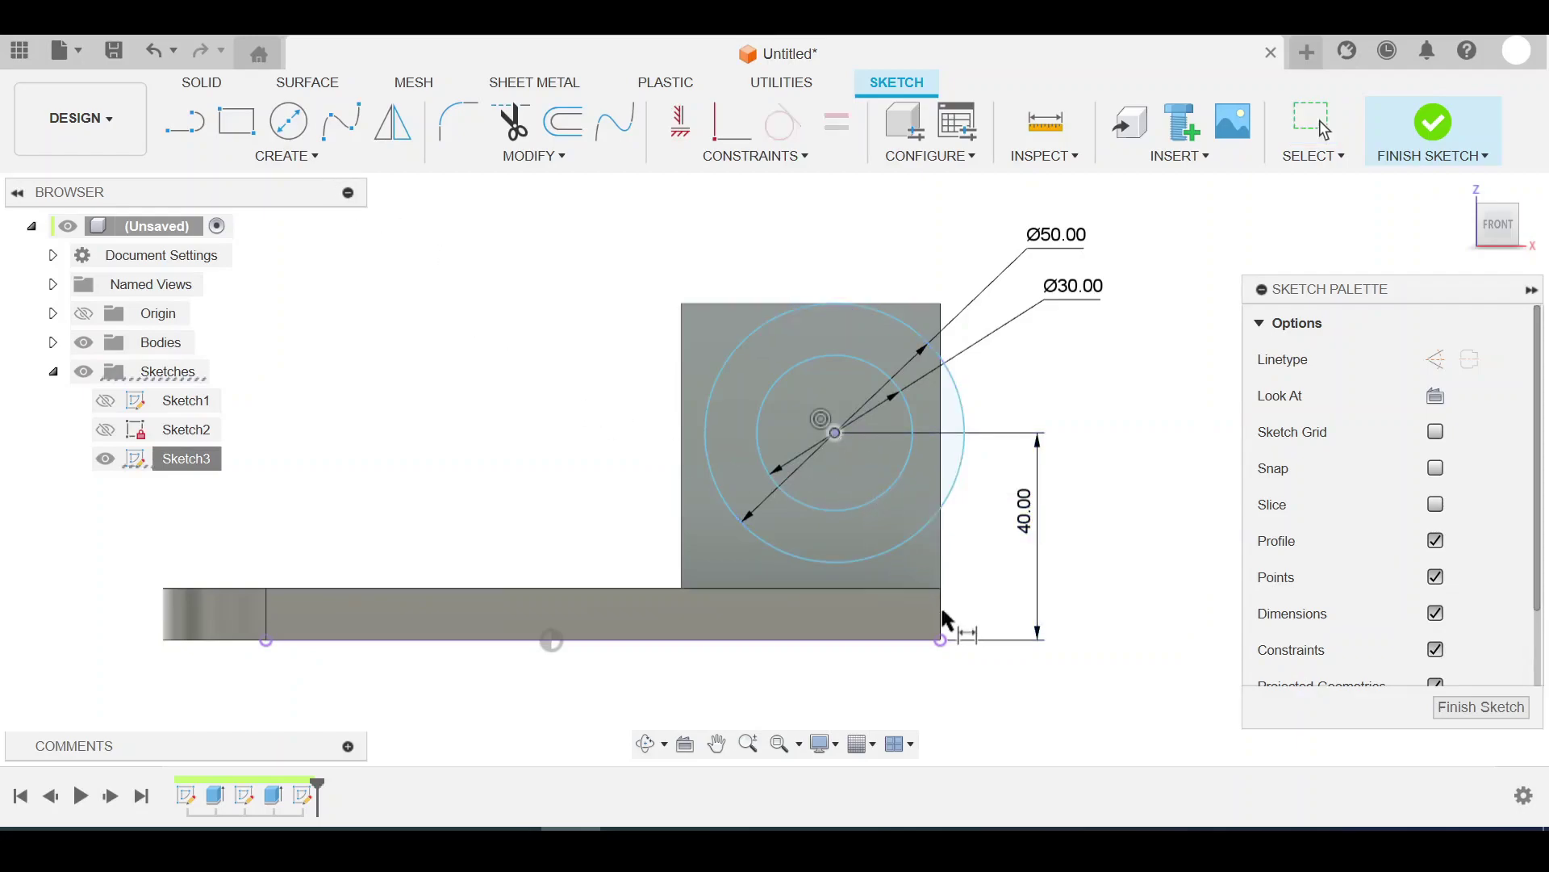
pyautogui.click(941, 615)
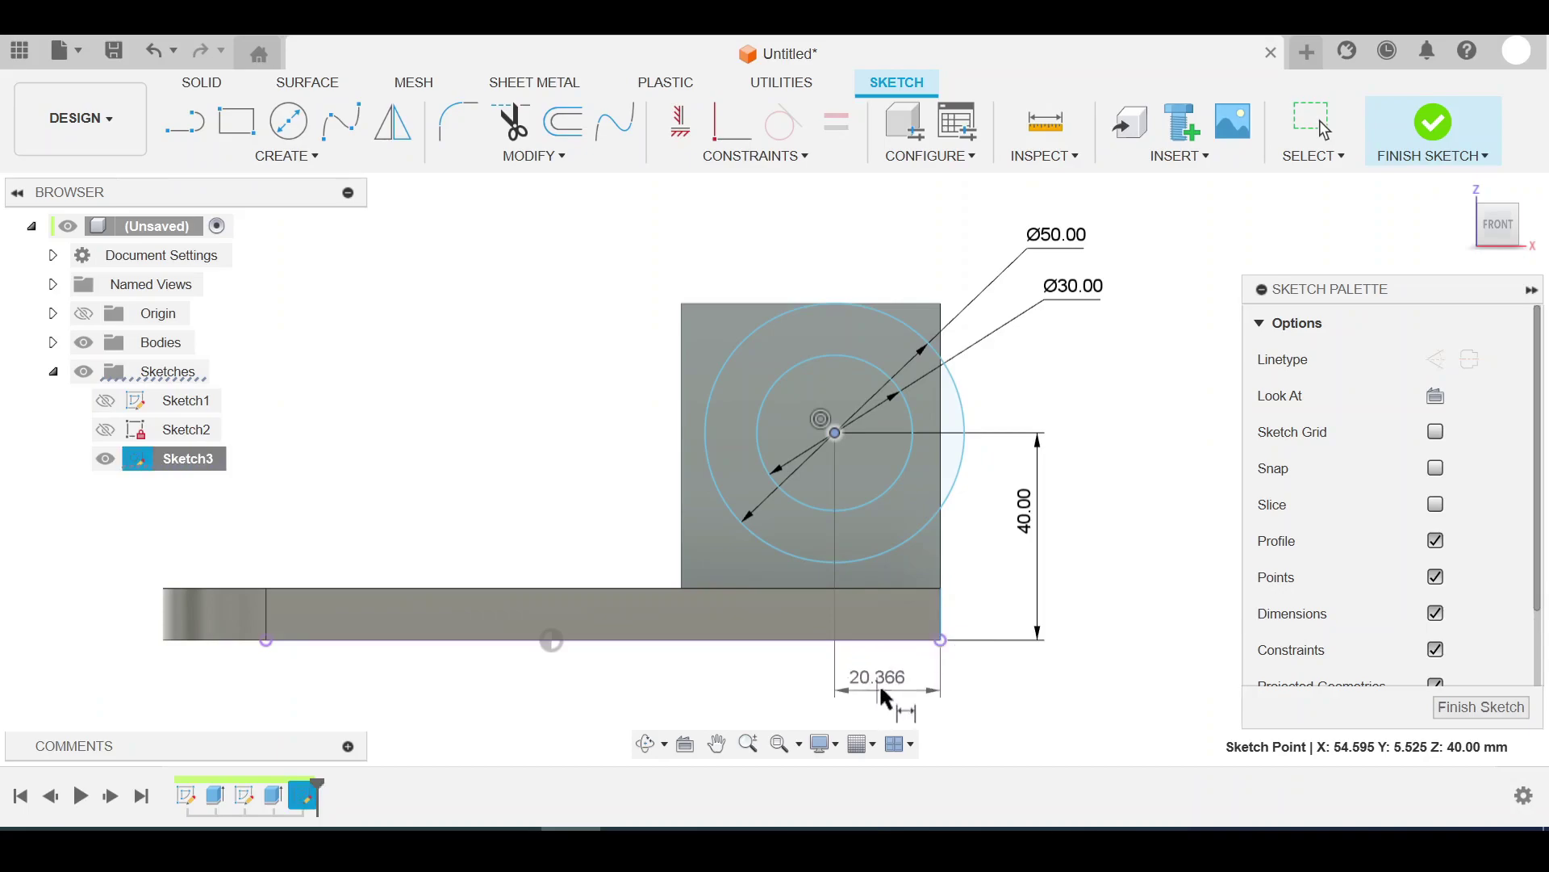
pyautogui.click(884, 690)
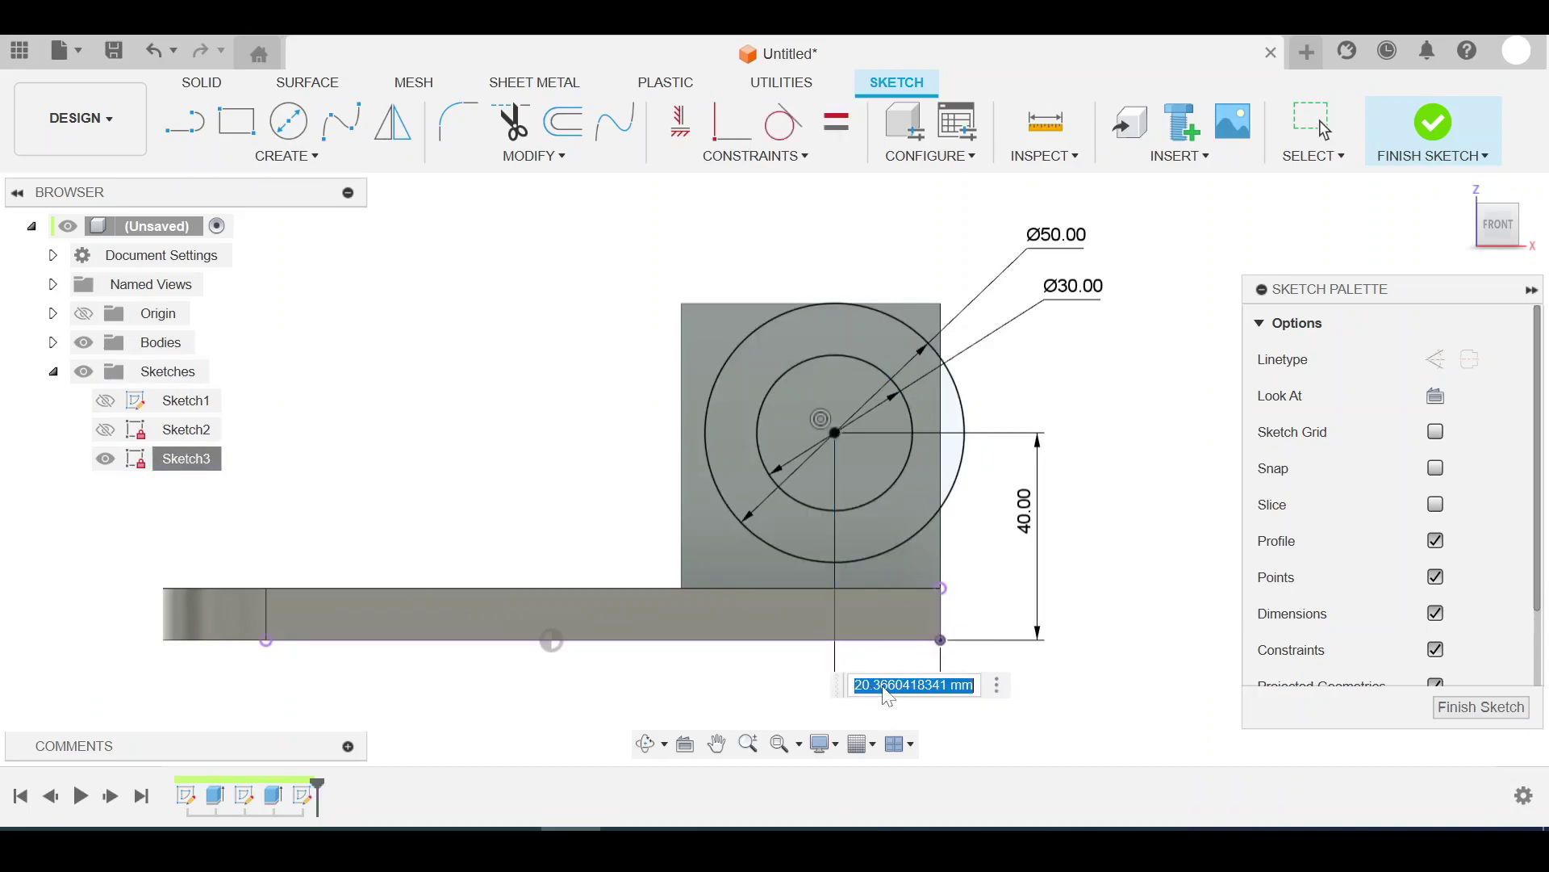
pyautogui.press('BackSpace')
pyautogui.write('5')
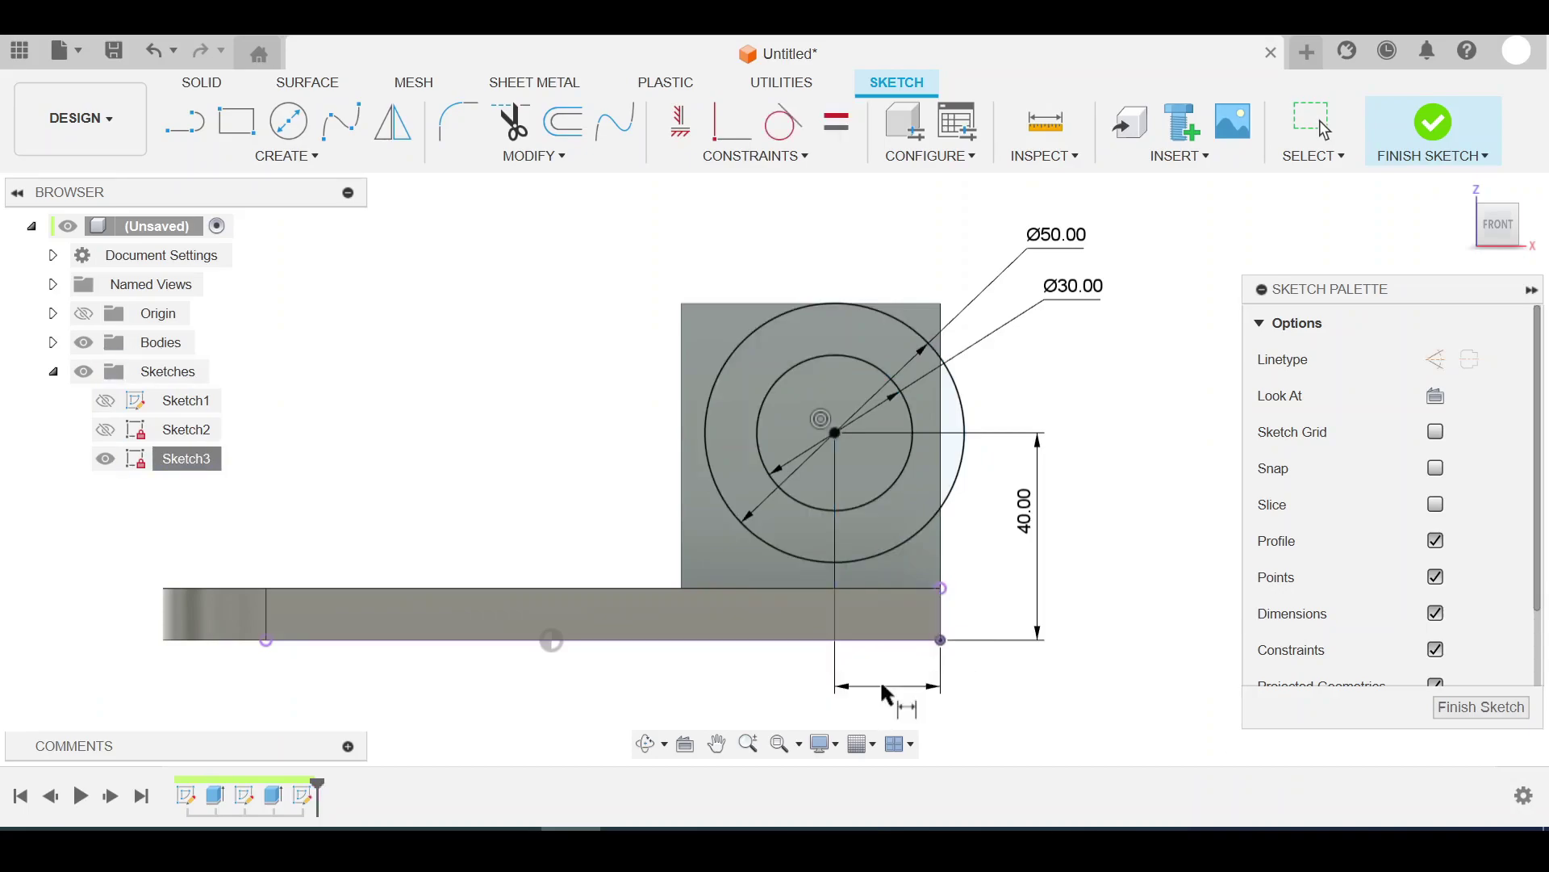
pyautogui.press('Return')
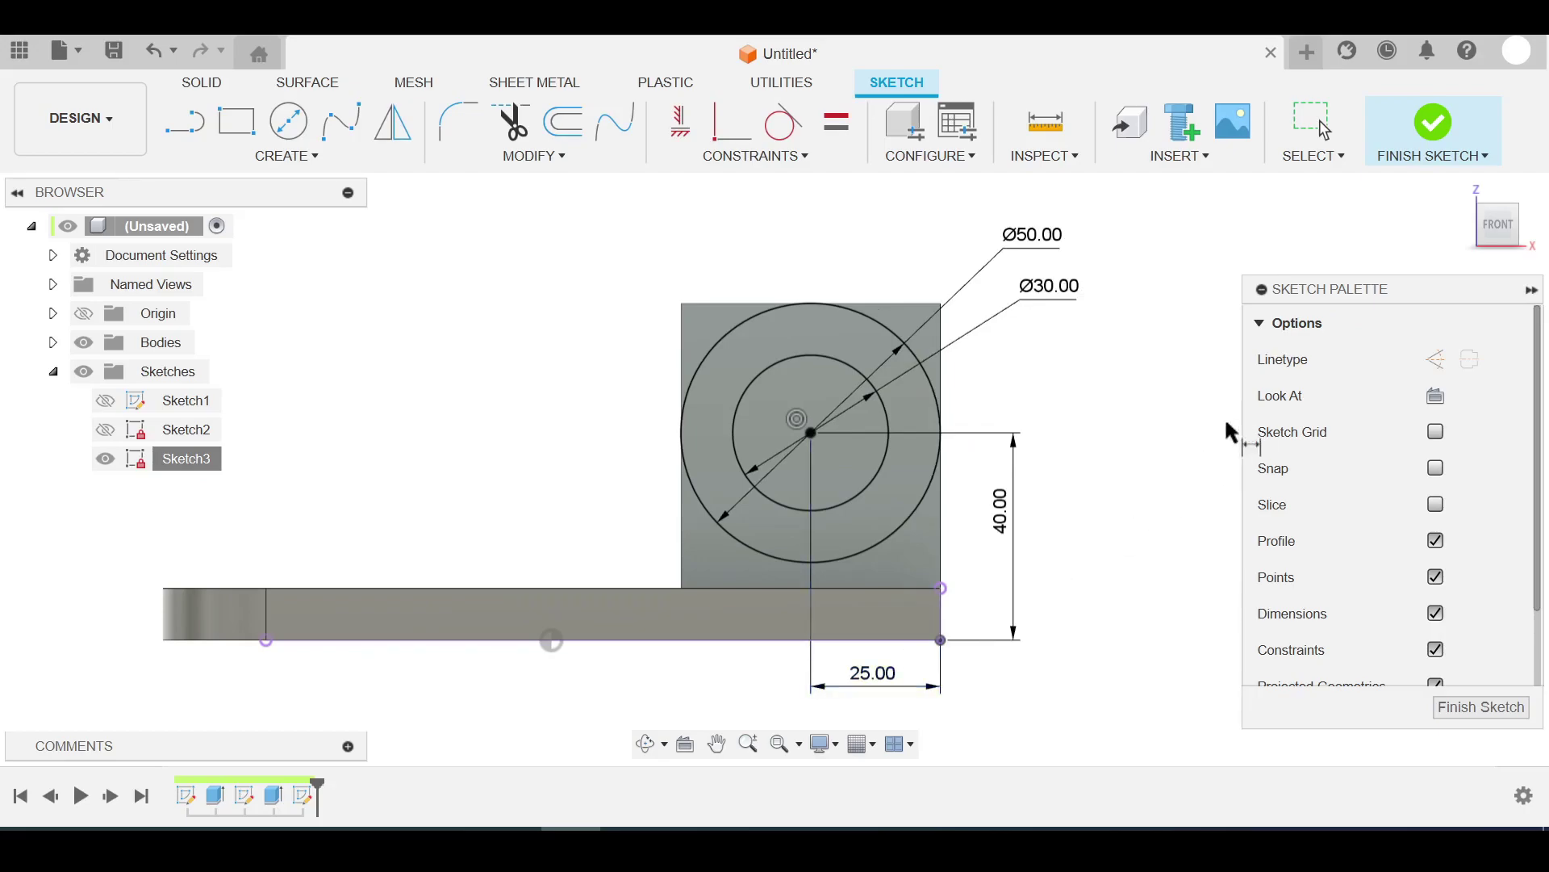
pyautogui.click(1422, 145)
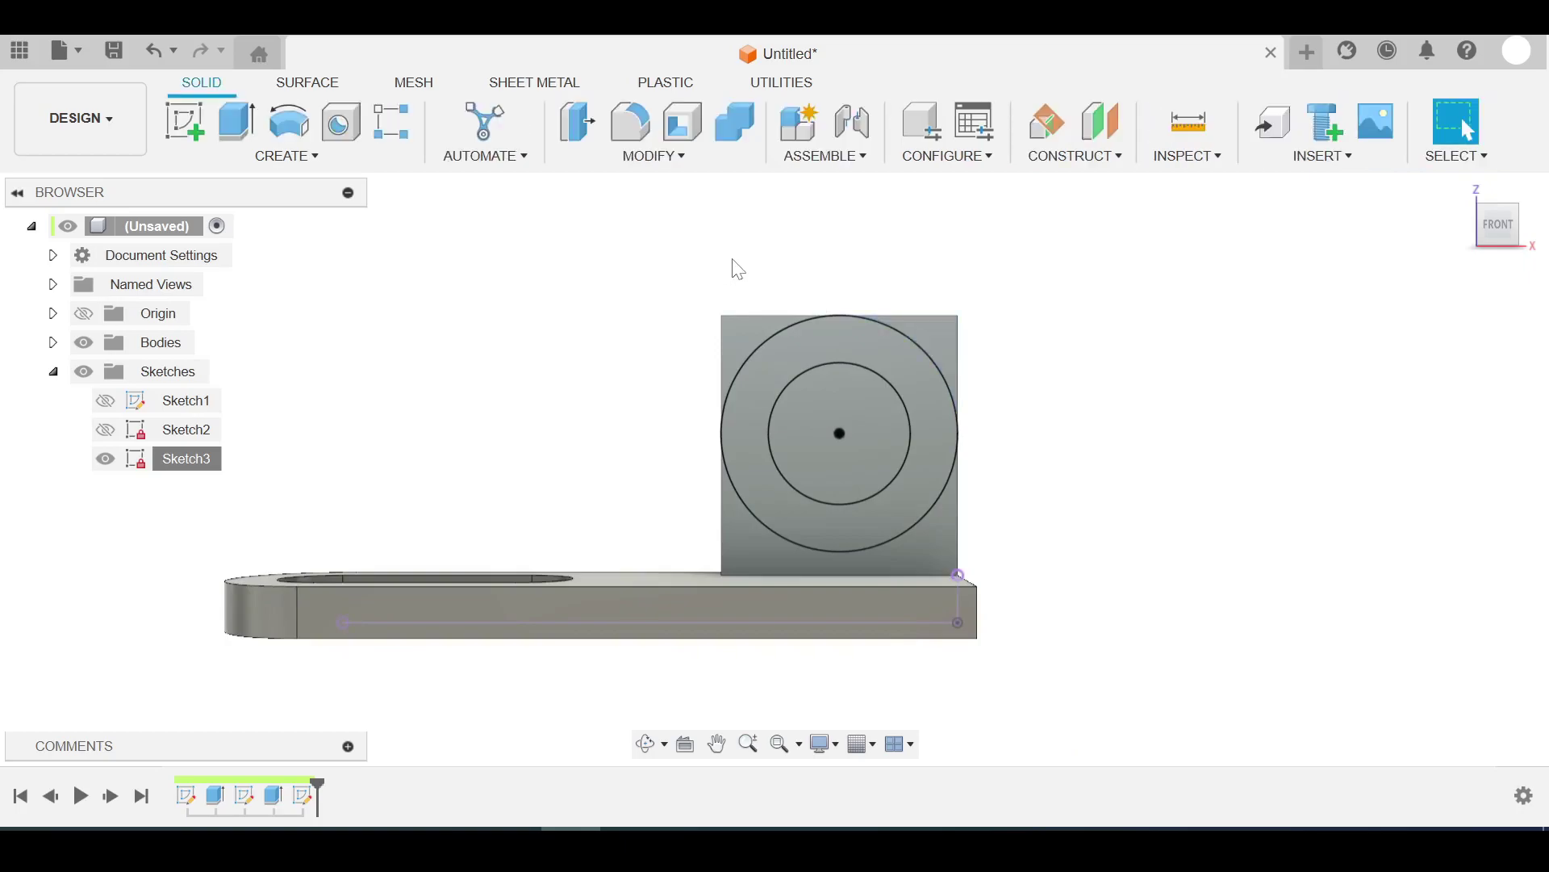
# Step: Cut the two corner regions and inner circle through all, rounding the tab top and boring the hole
pyautogui.press('e')
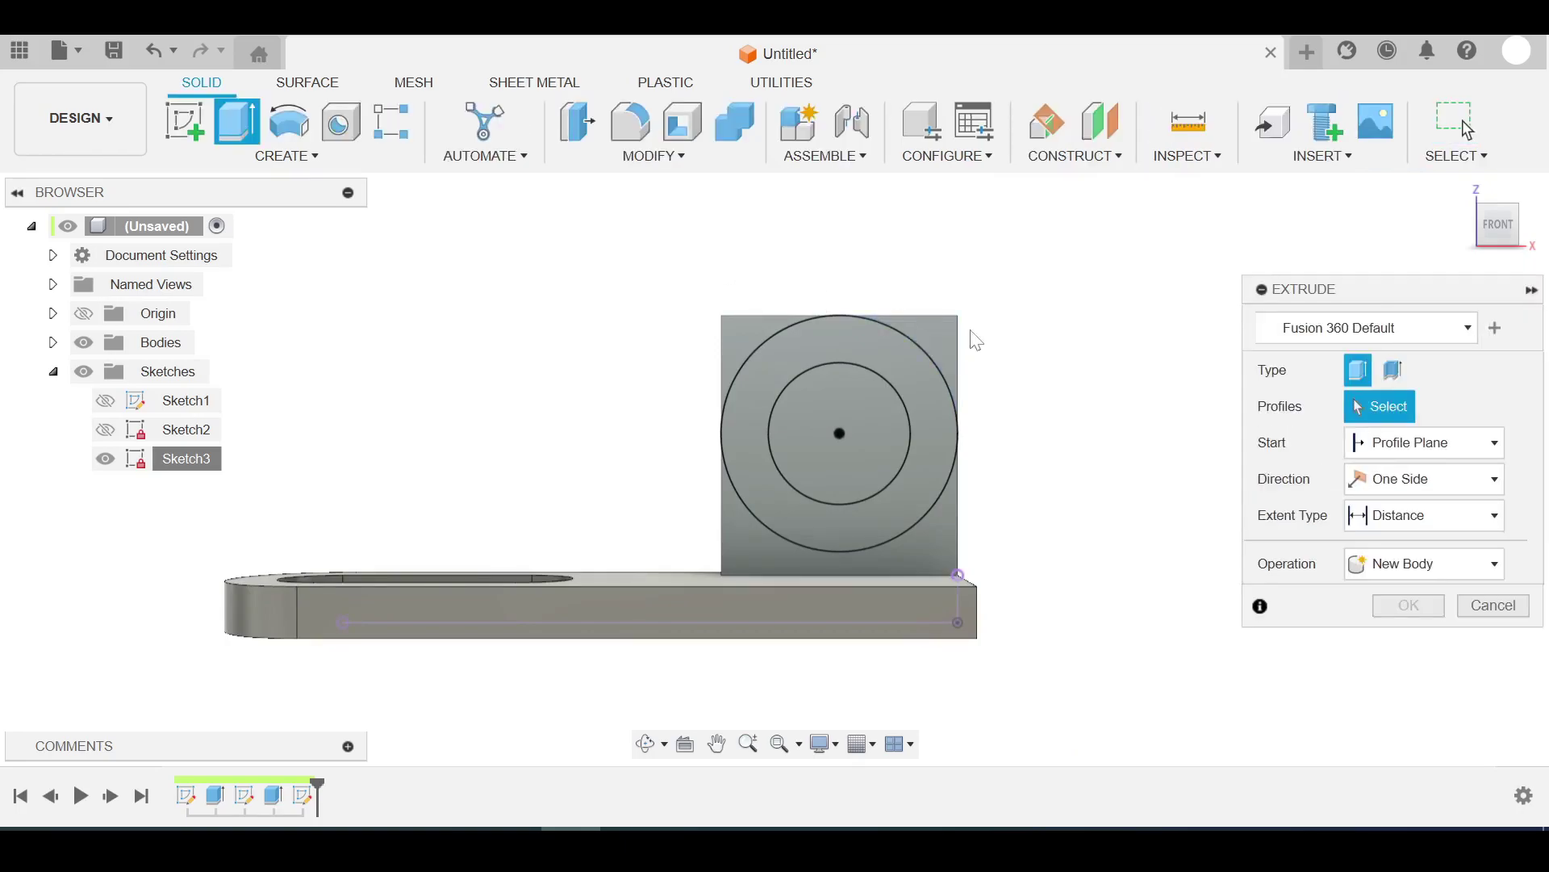
pyautogui.click(1462, 189)
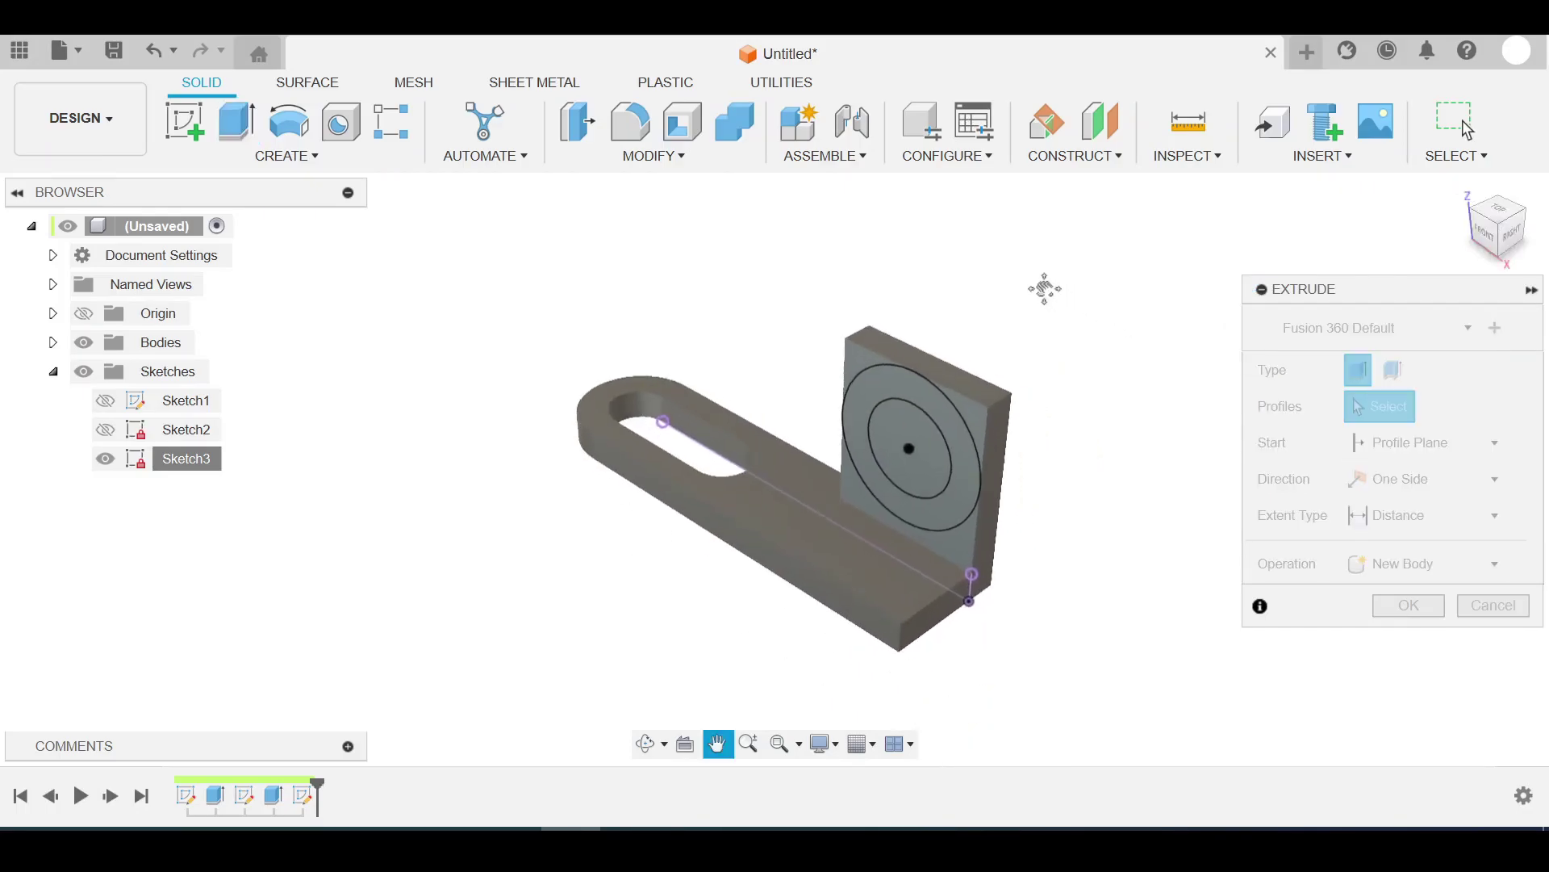
pyautogui.click(977, 416)
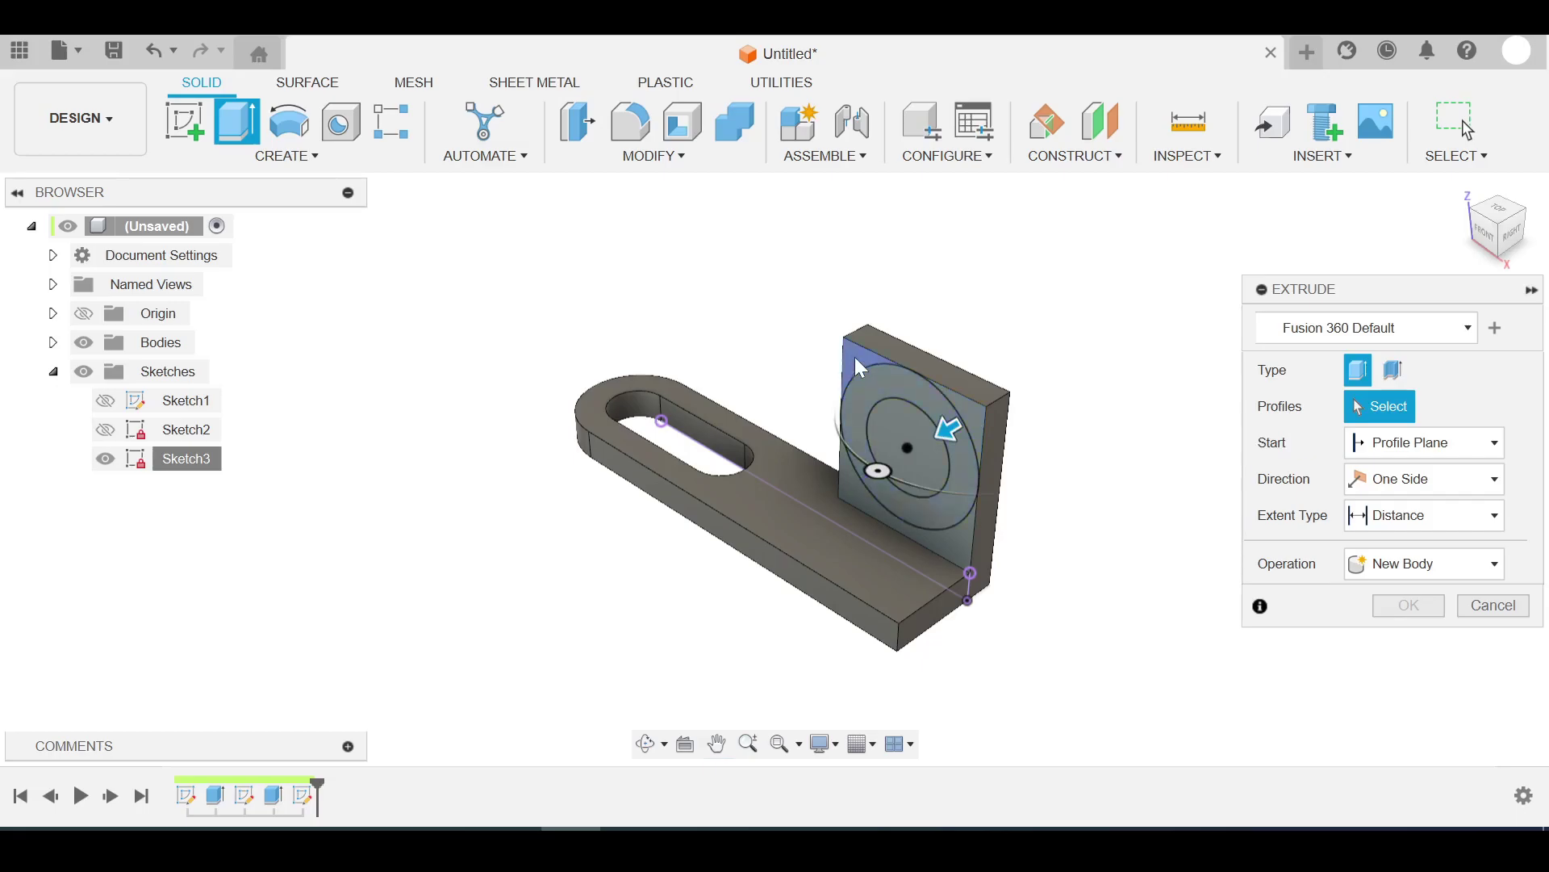
pyautogui.click(871, 376)
pyautogui.click(889, 415)
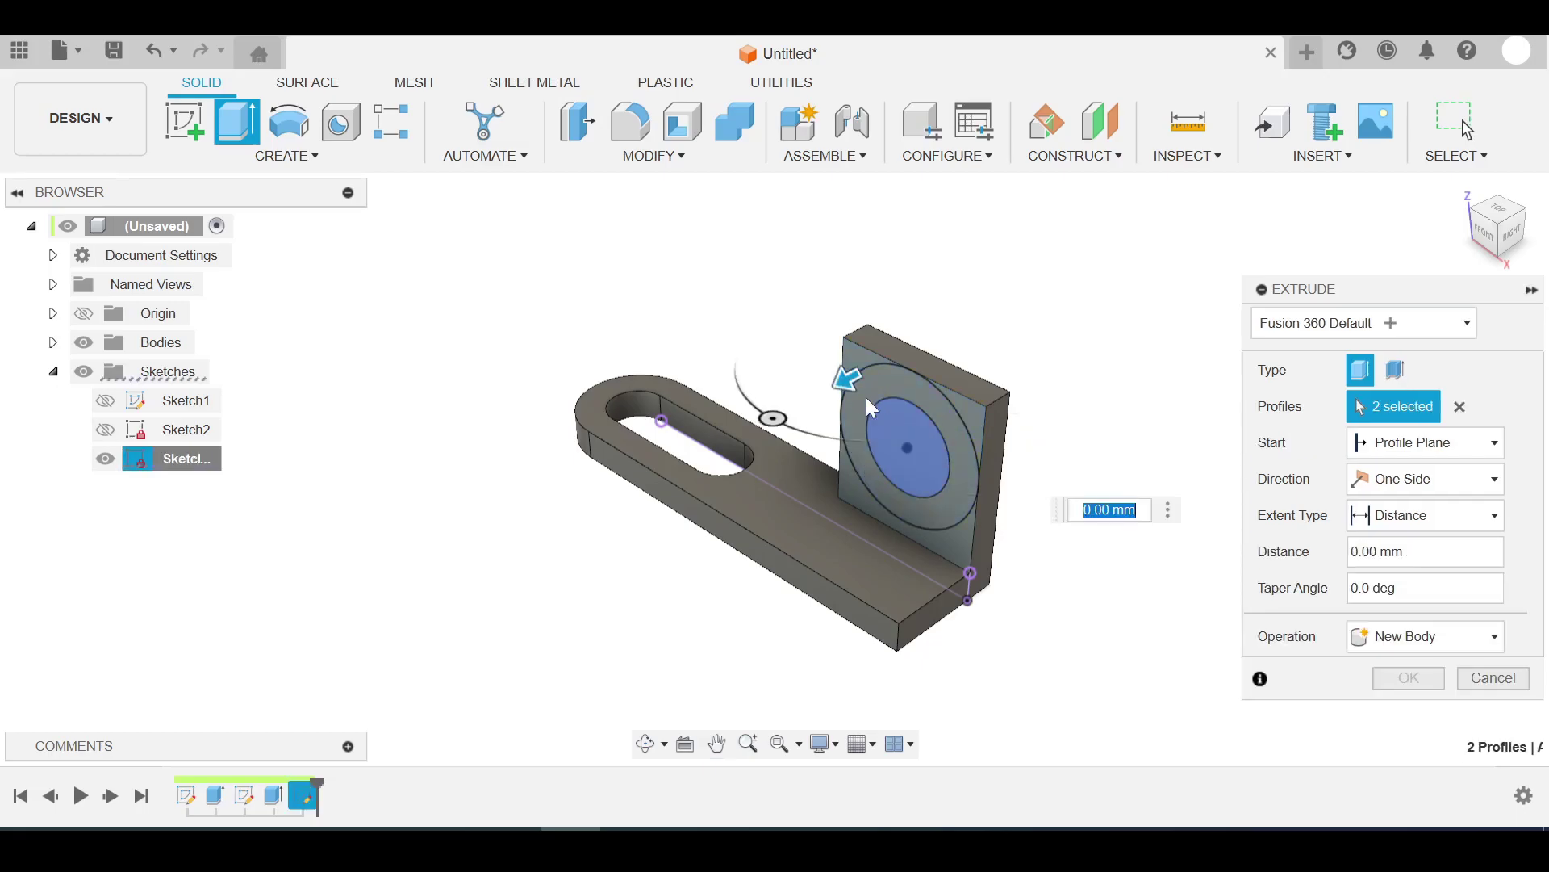
pyautogui.click(904, 463)
pyautogui.moveTo(904, 462); pyautogui.dragTo(989, 395)
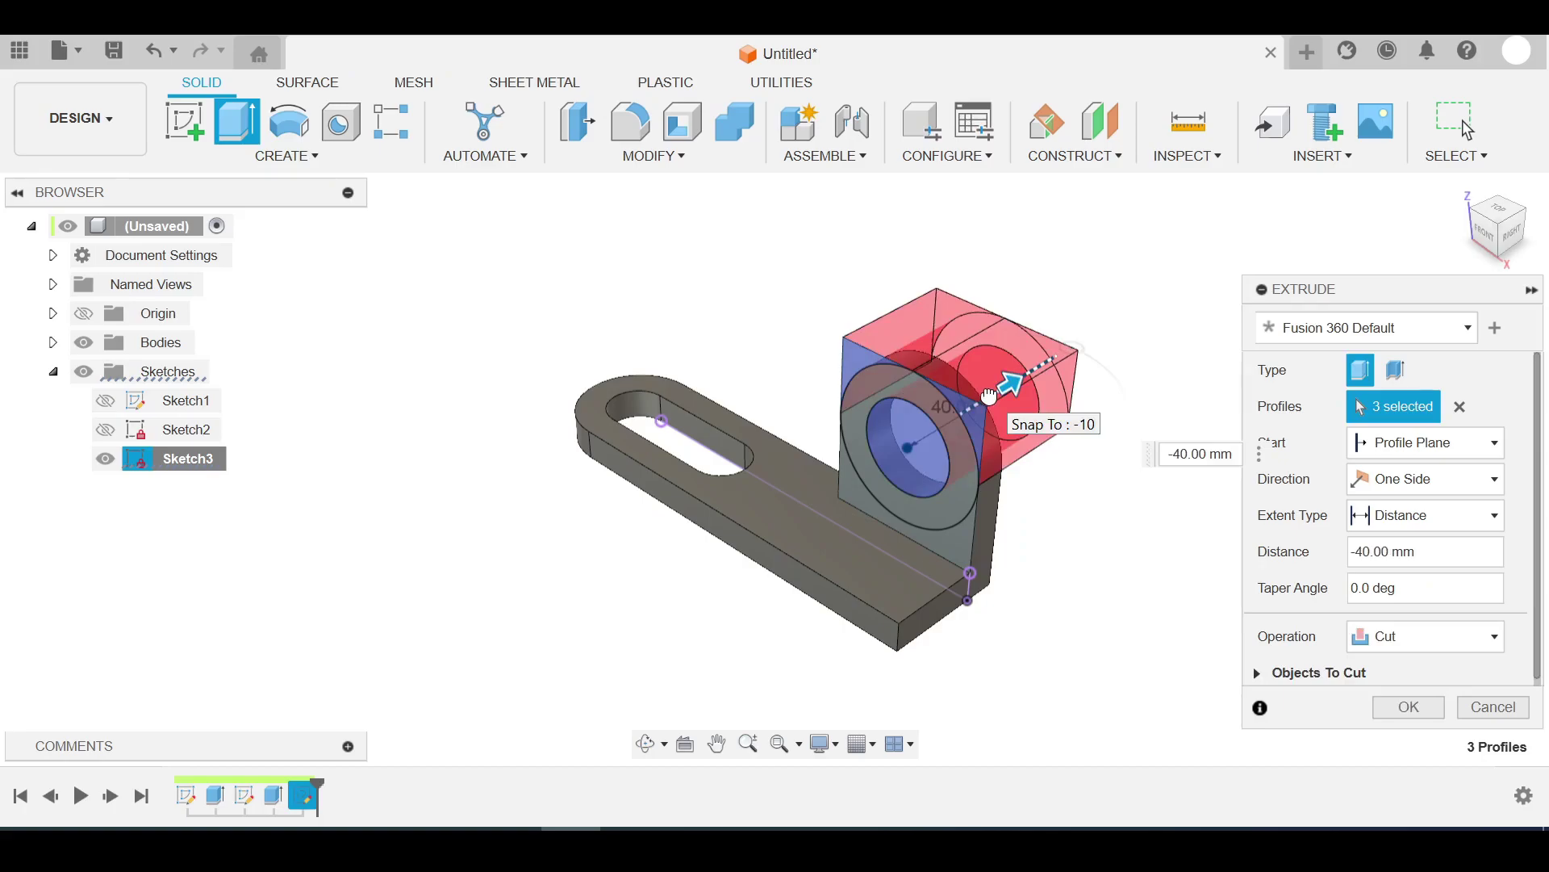
pyautogui.click(1382, 521)
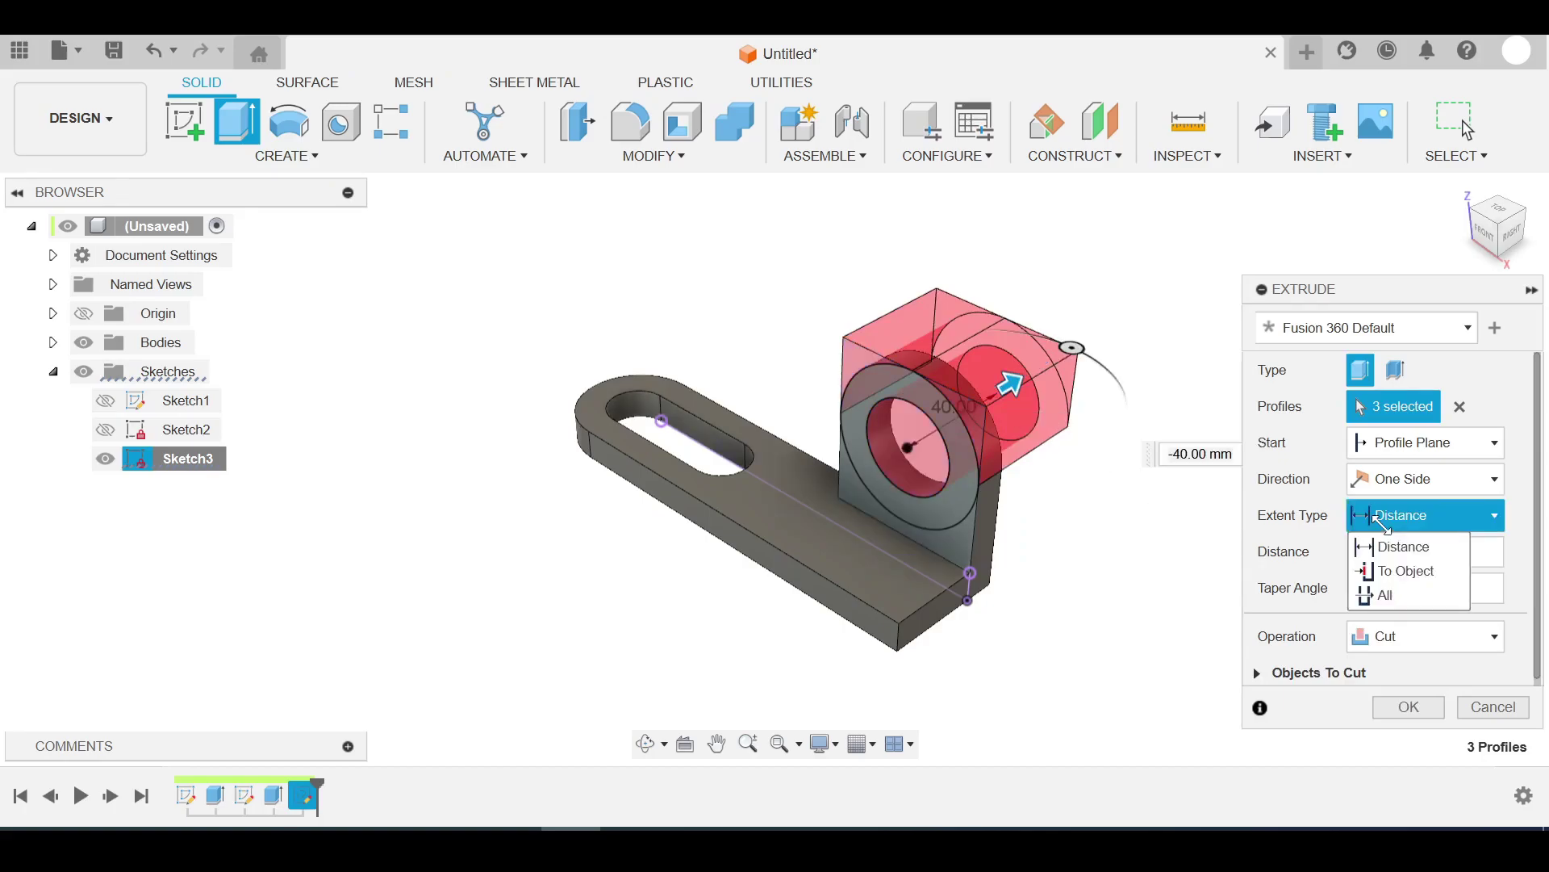
pyautogui.click(1386, 595)
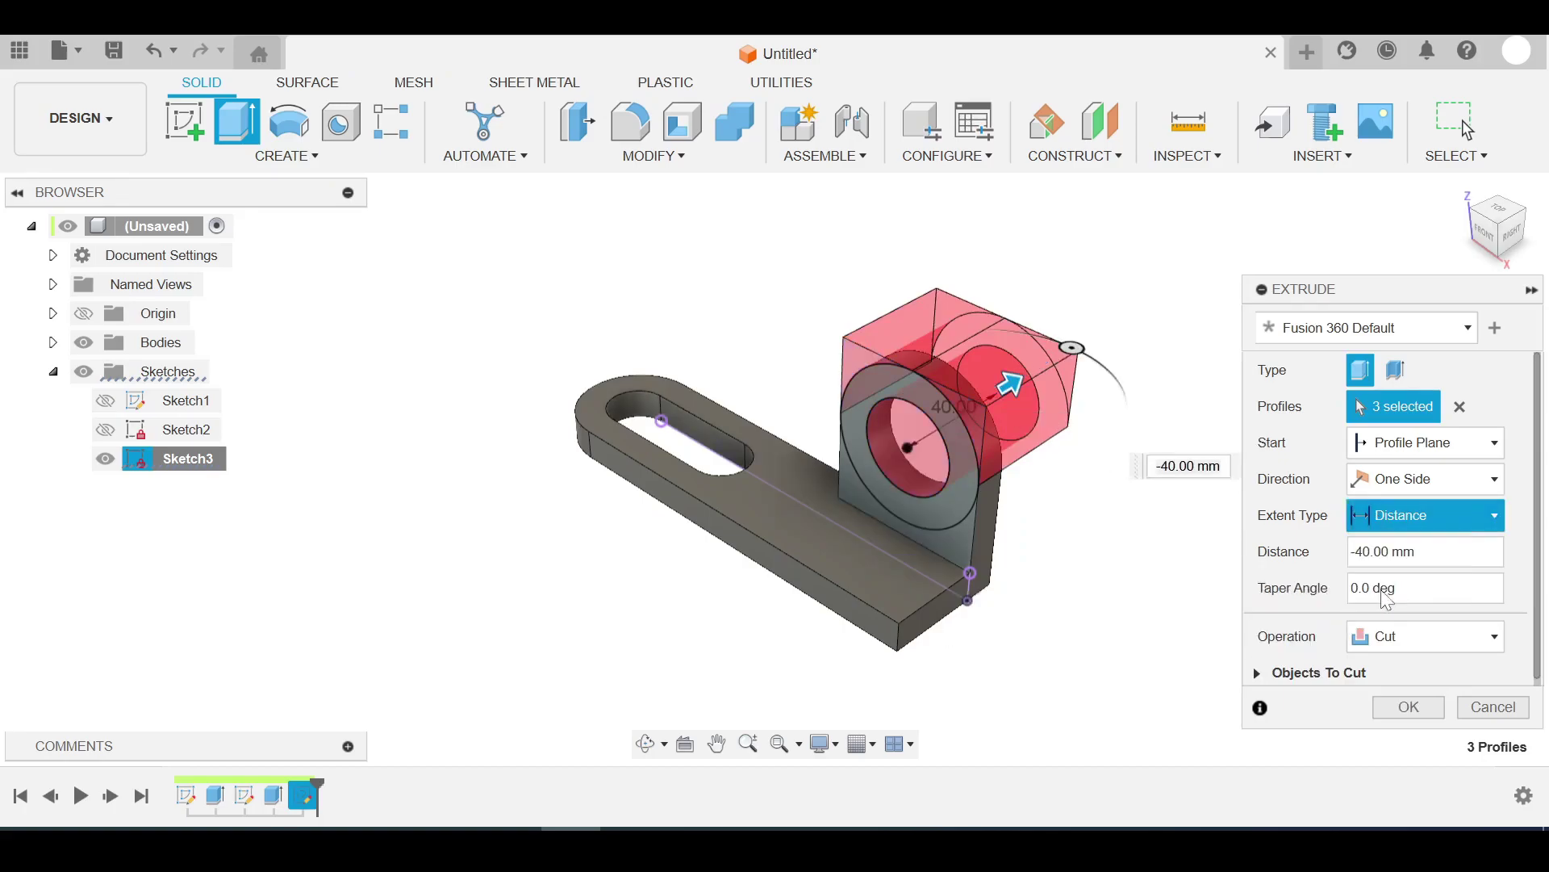
pyautogui.click(1411, 710)
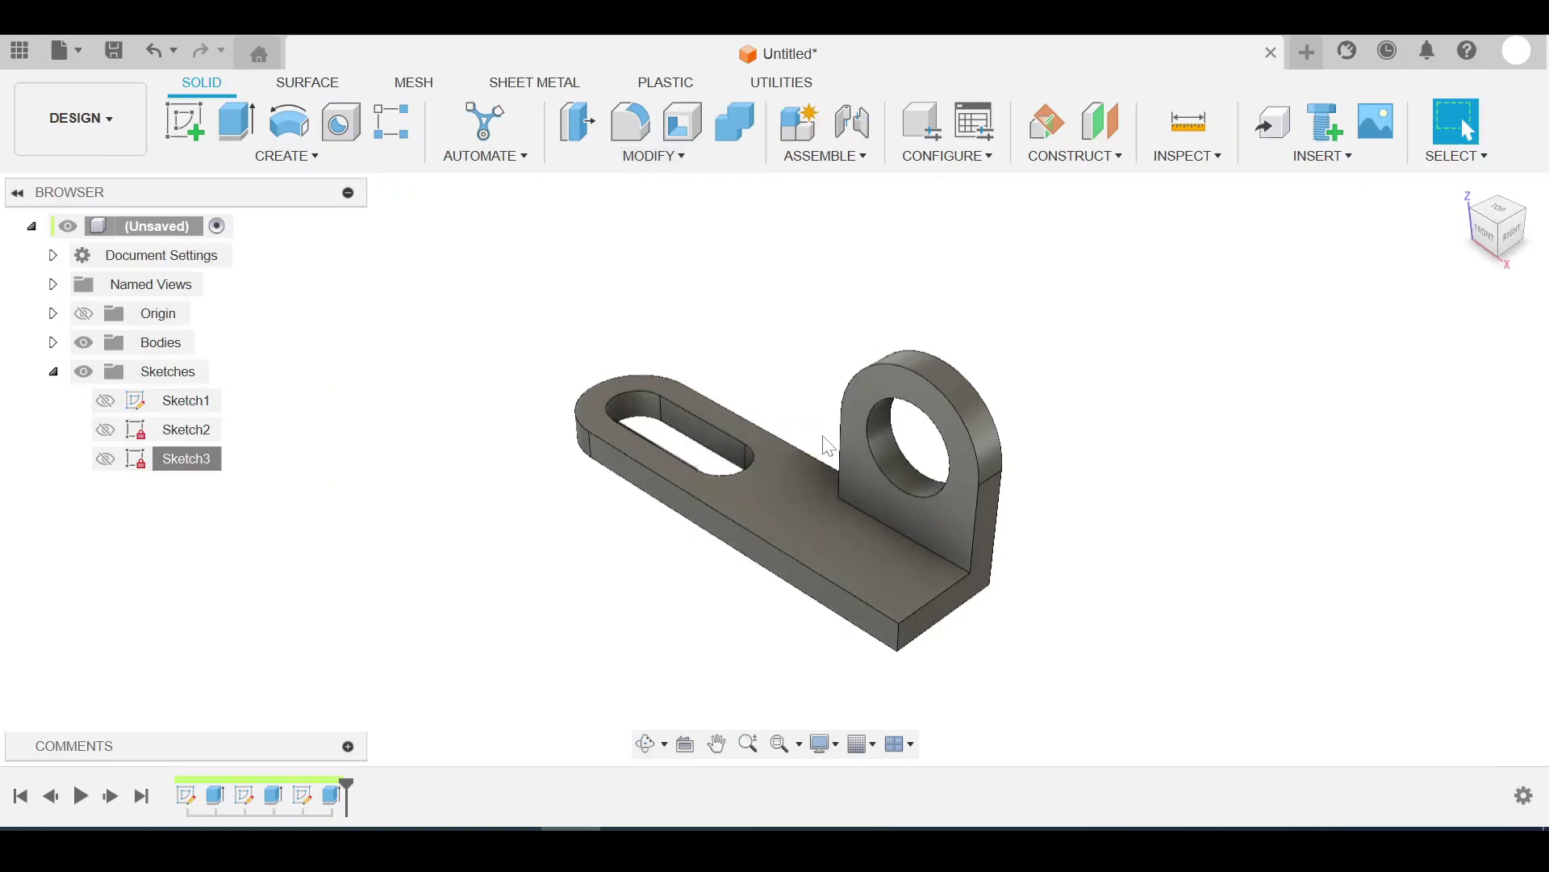
pyautogui.click(53, 284)
pyautogui.click(55, 285)
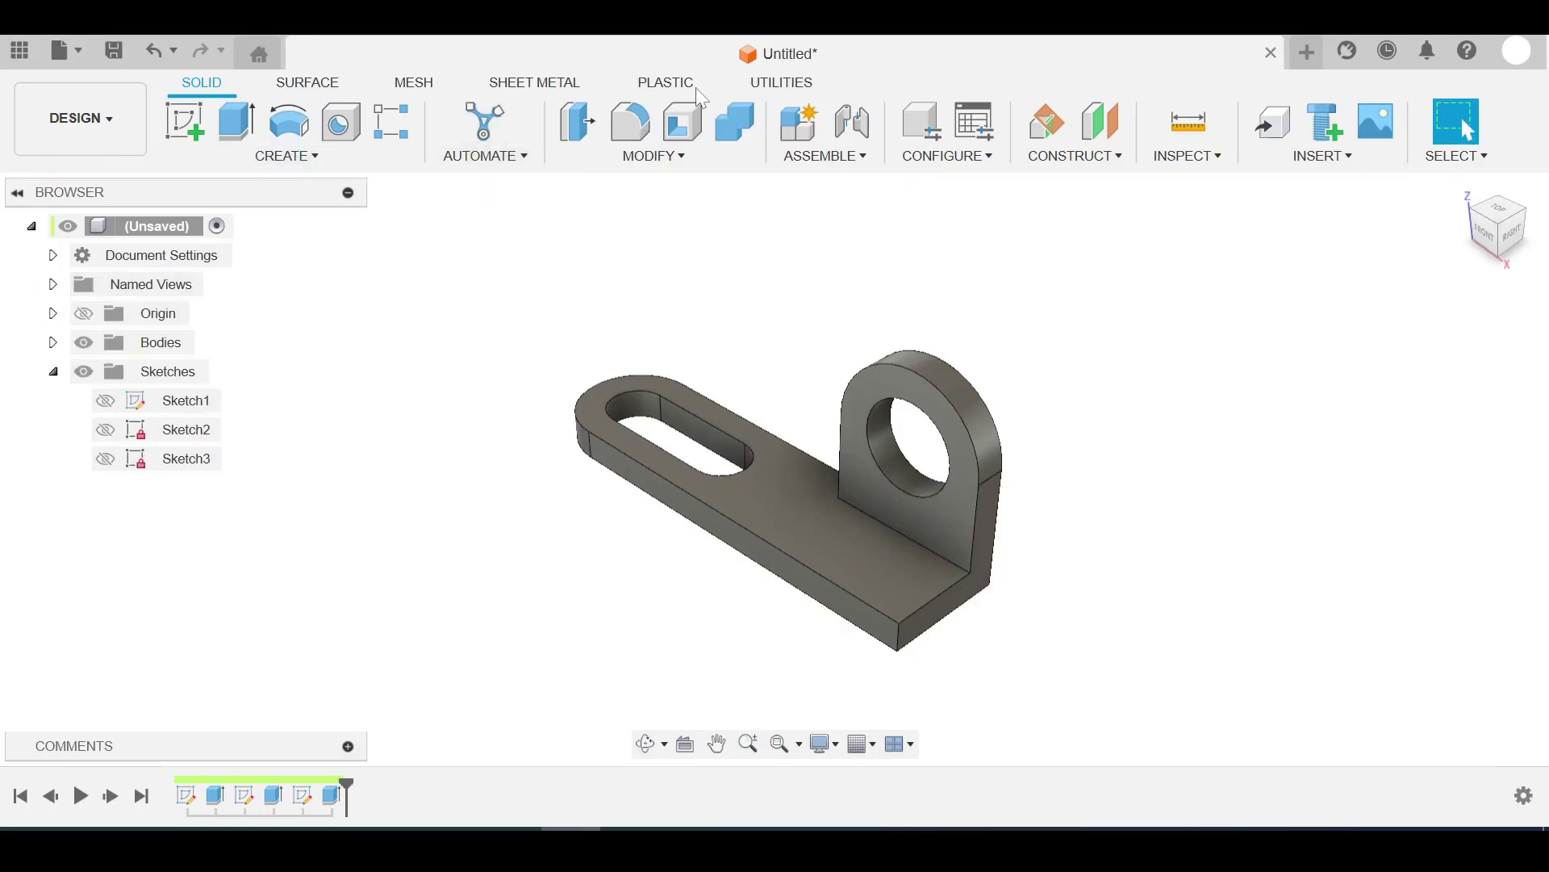
pyautogui.click(1102, 159)
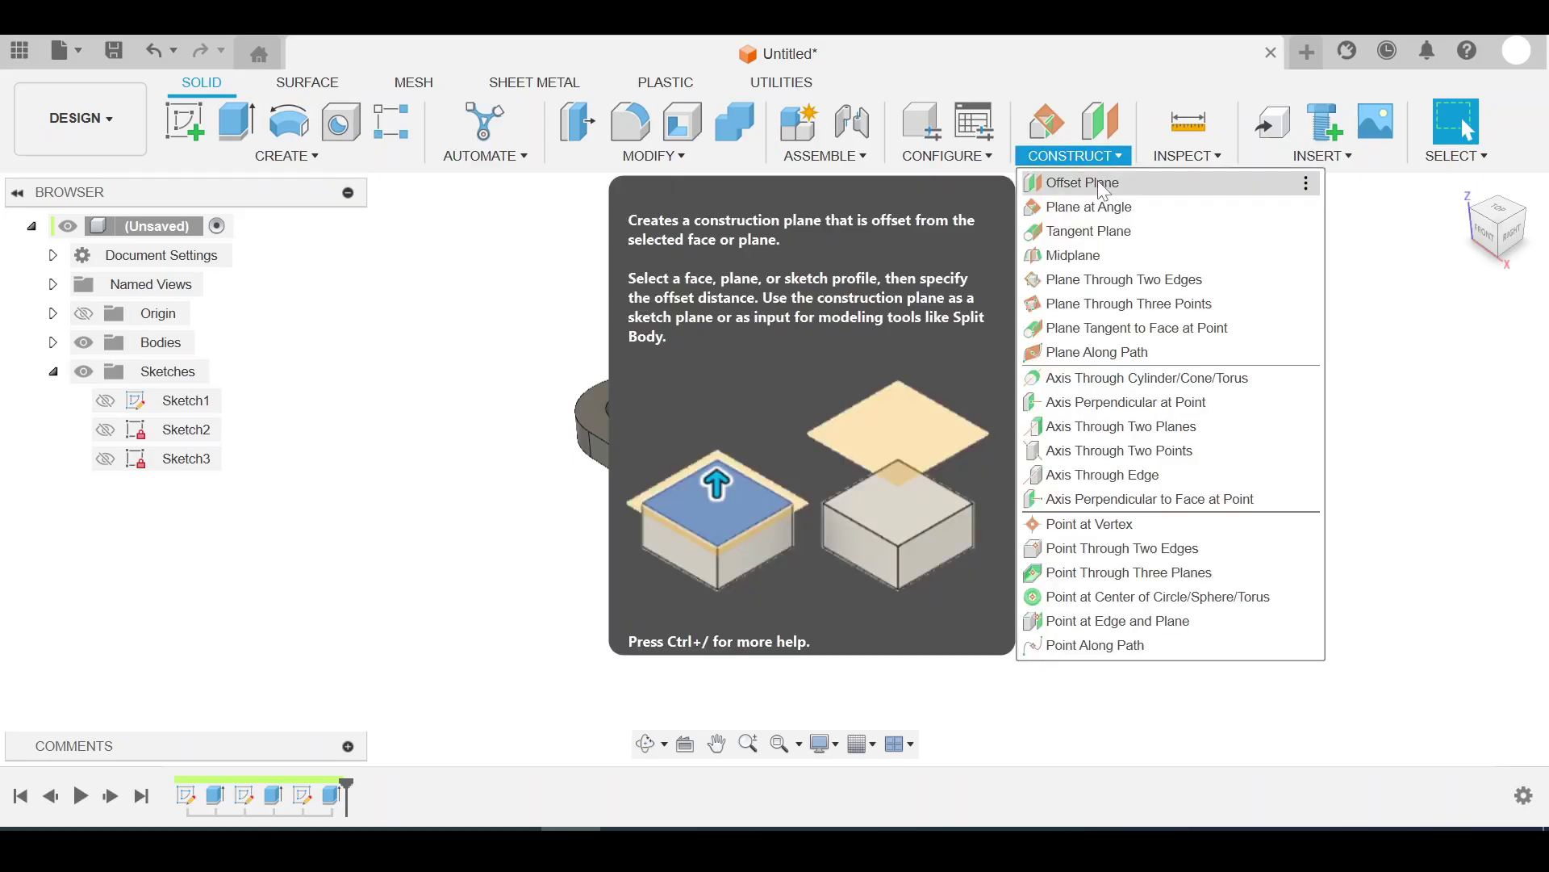
pyautogui.click(1103, 185)
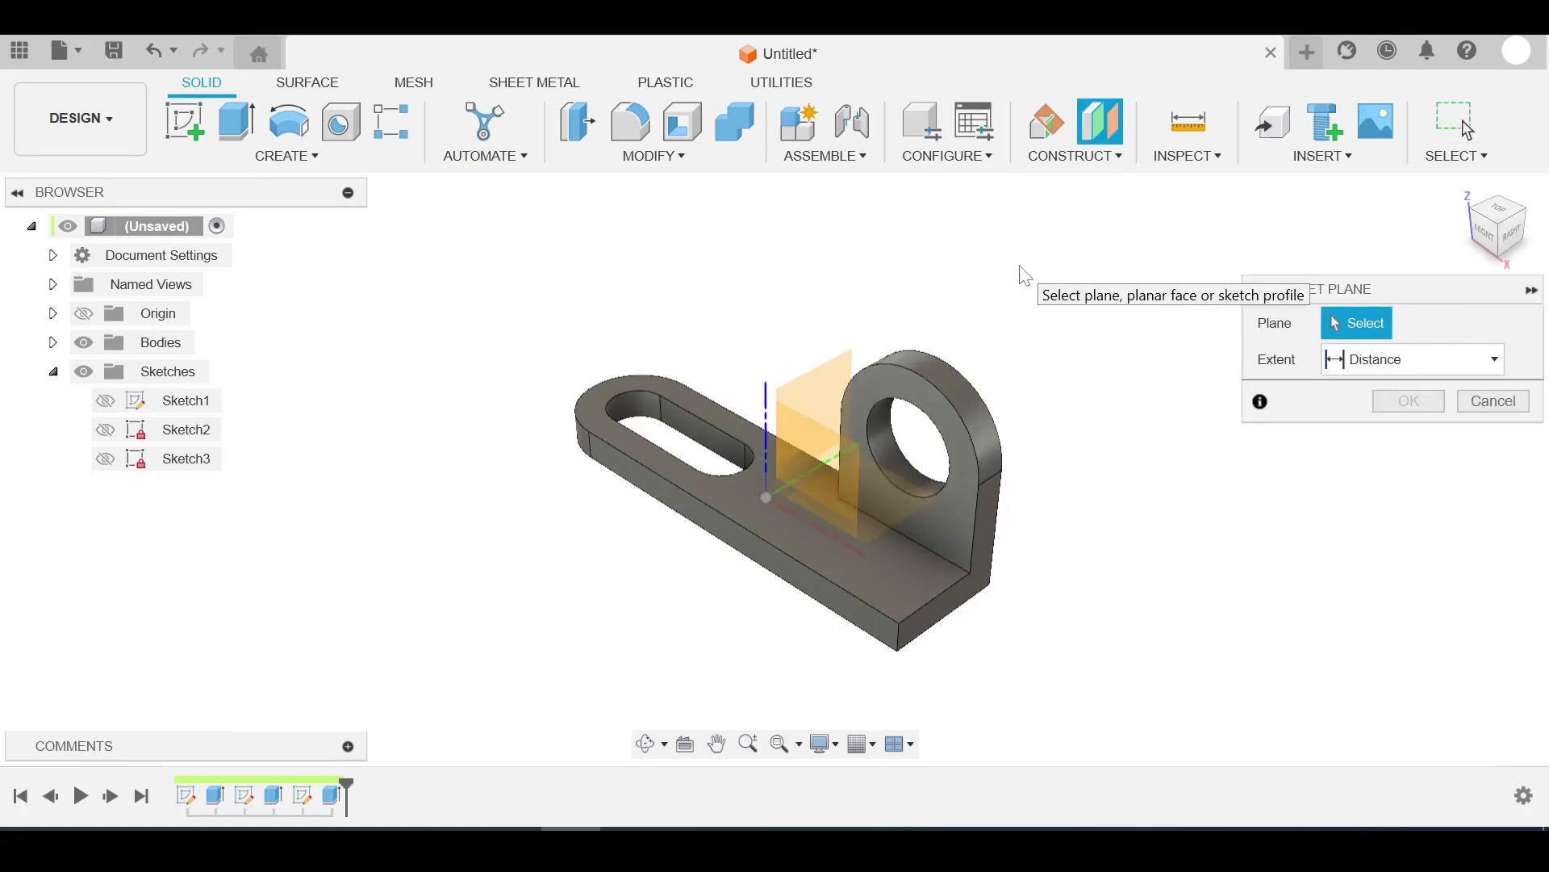
pyautogui.press('Escape')
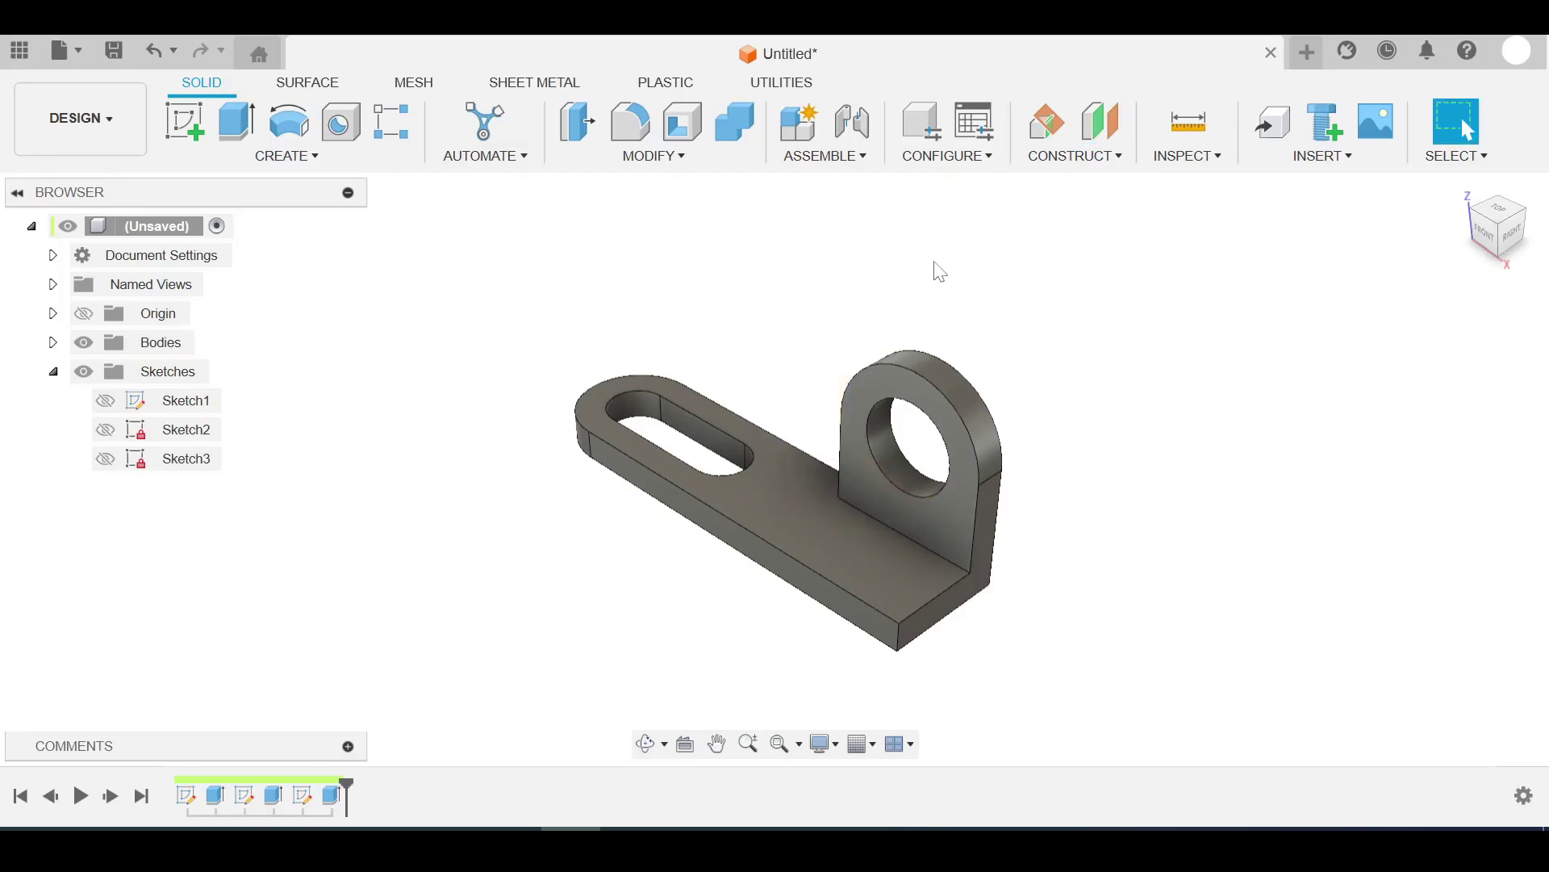
pyautogui.click(625, 159)
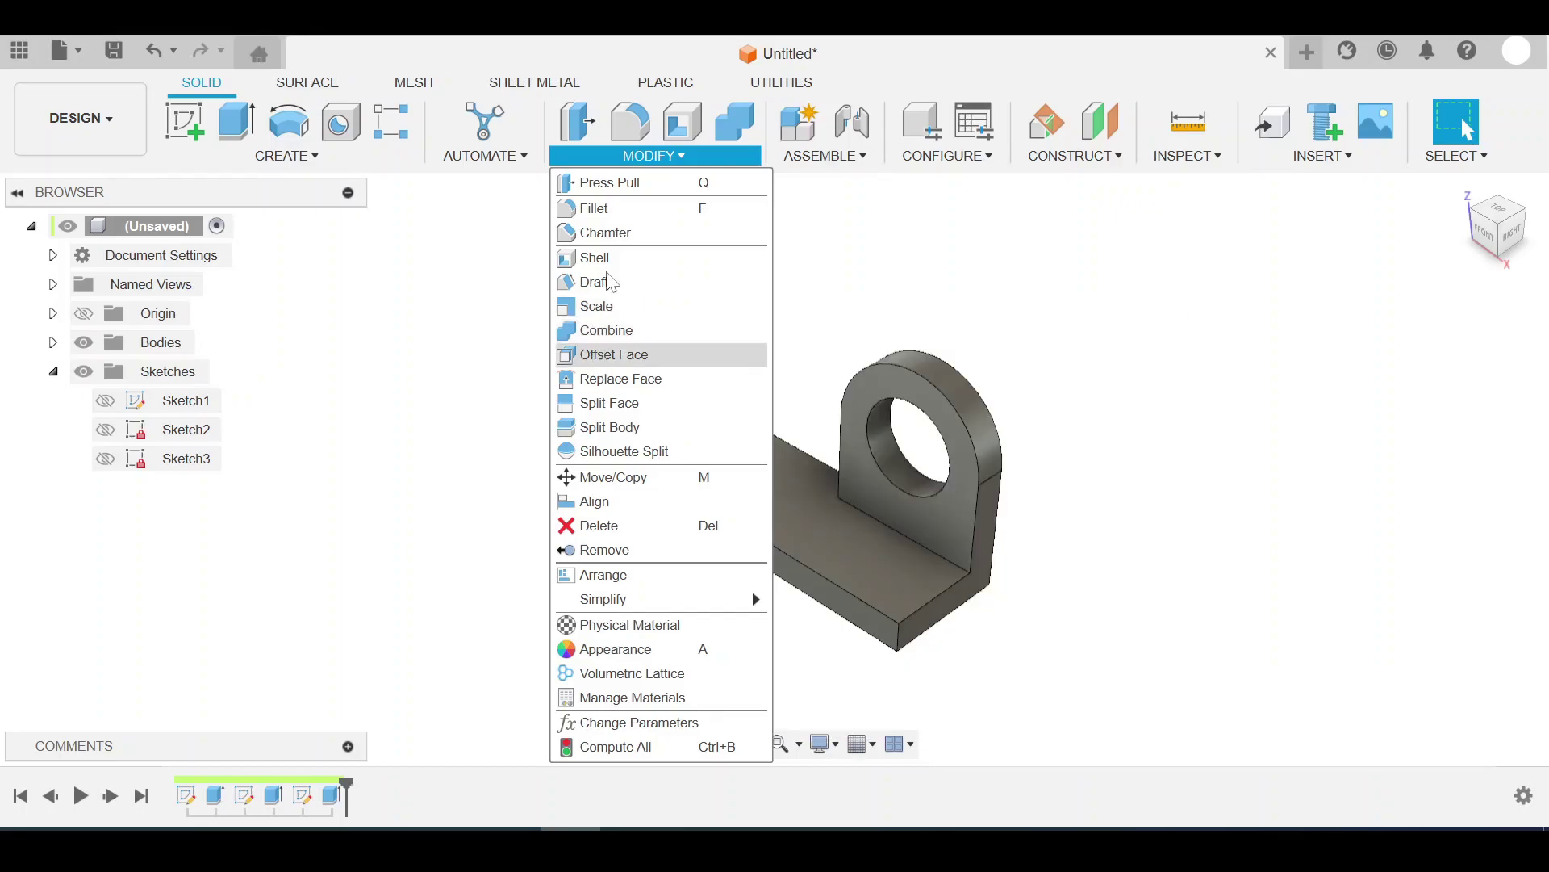
pyautogui.click(310, 170)
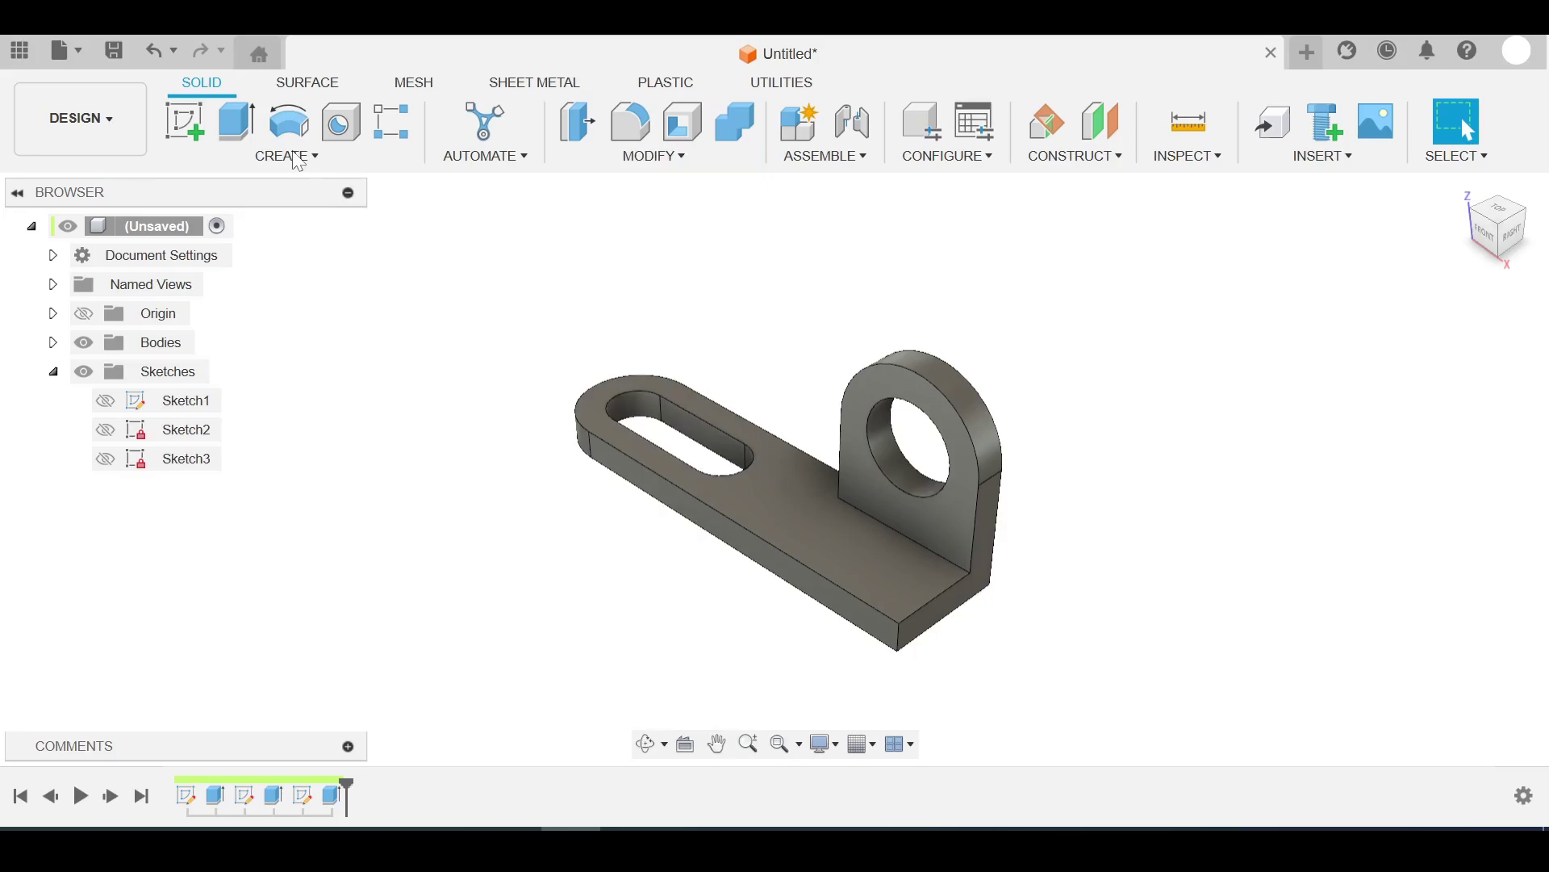
pyautogui.click(299, 159)
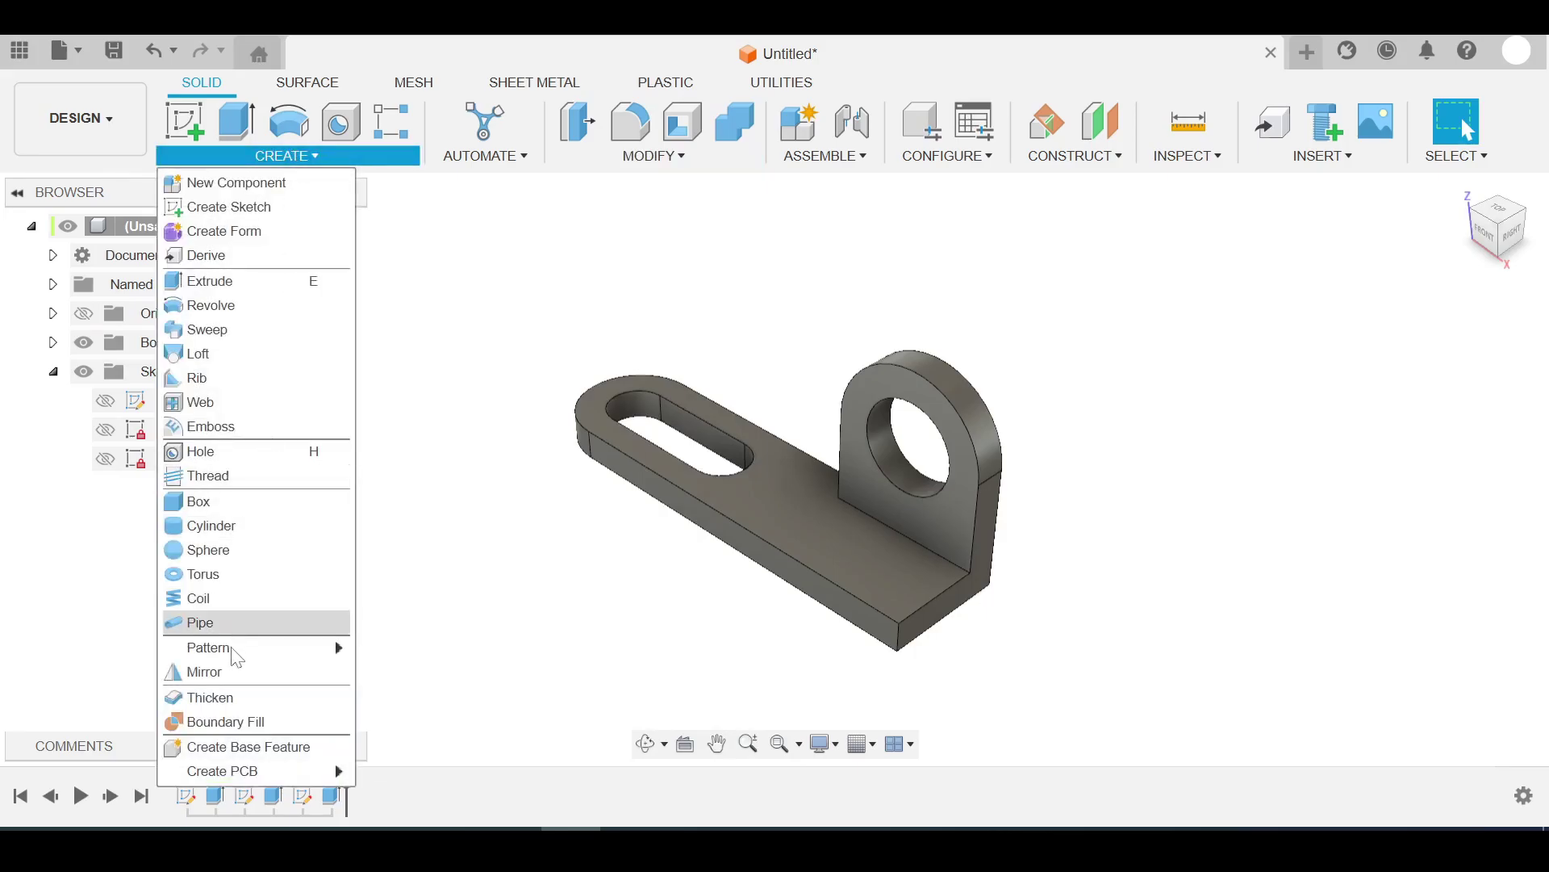
pyautogui.press('Escape')
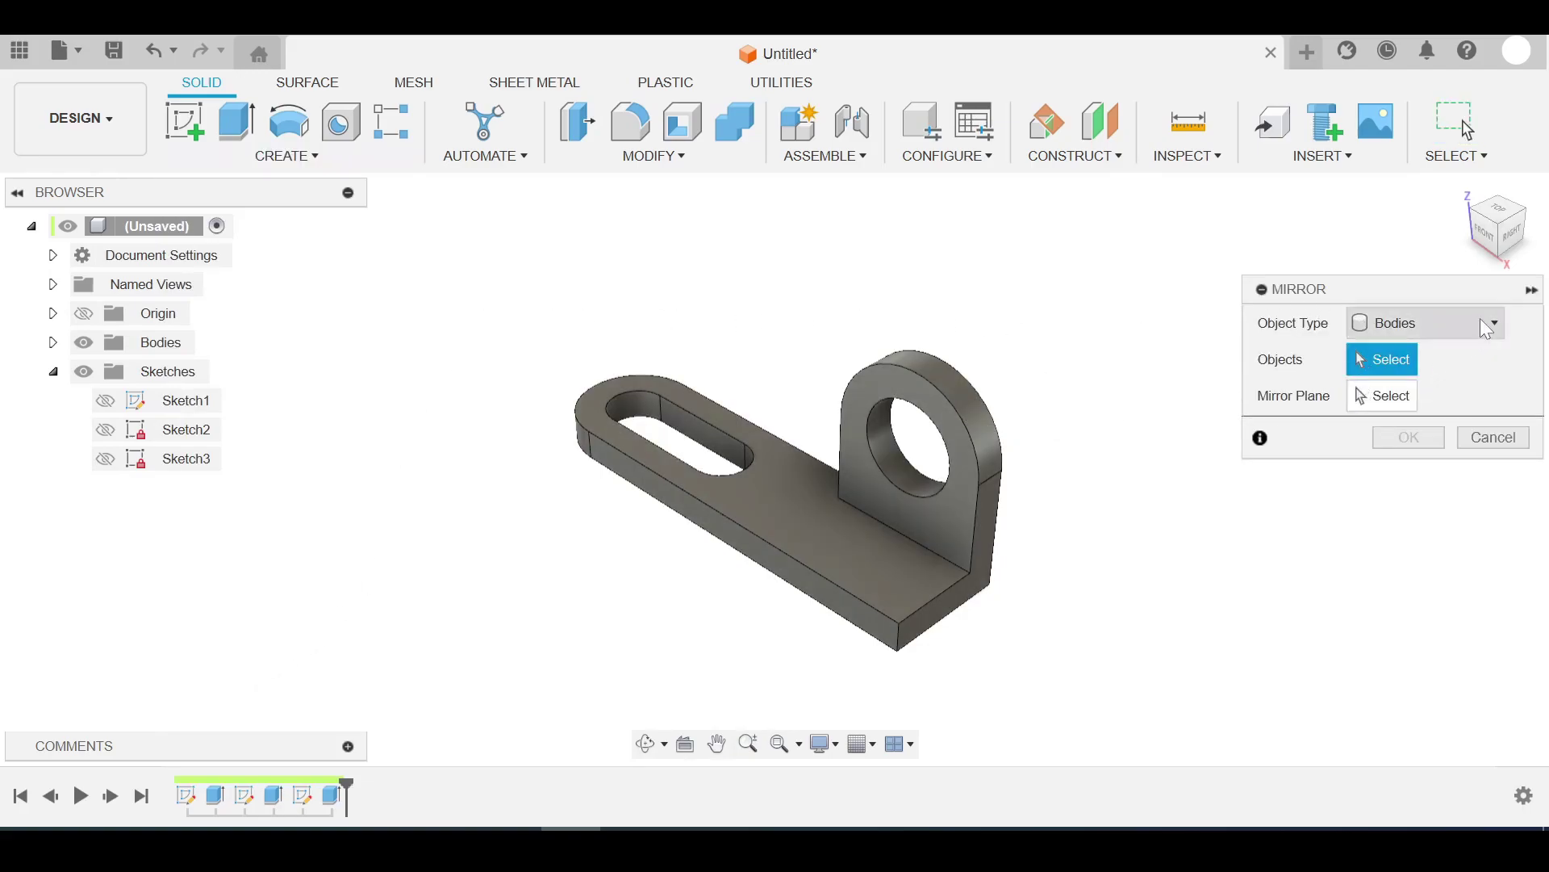
pyautogui.click(1488, 328)
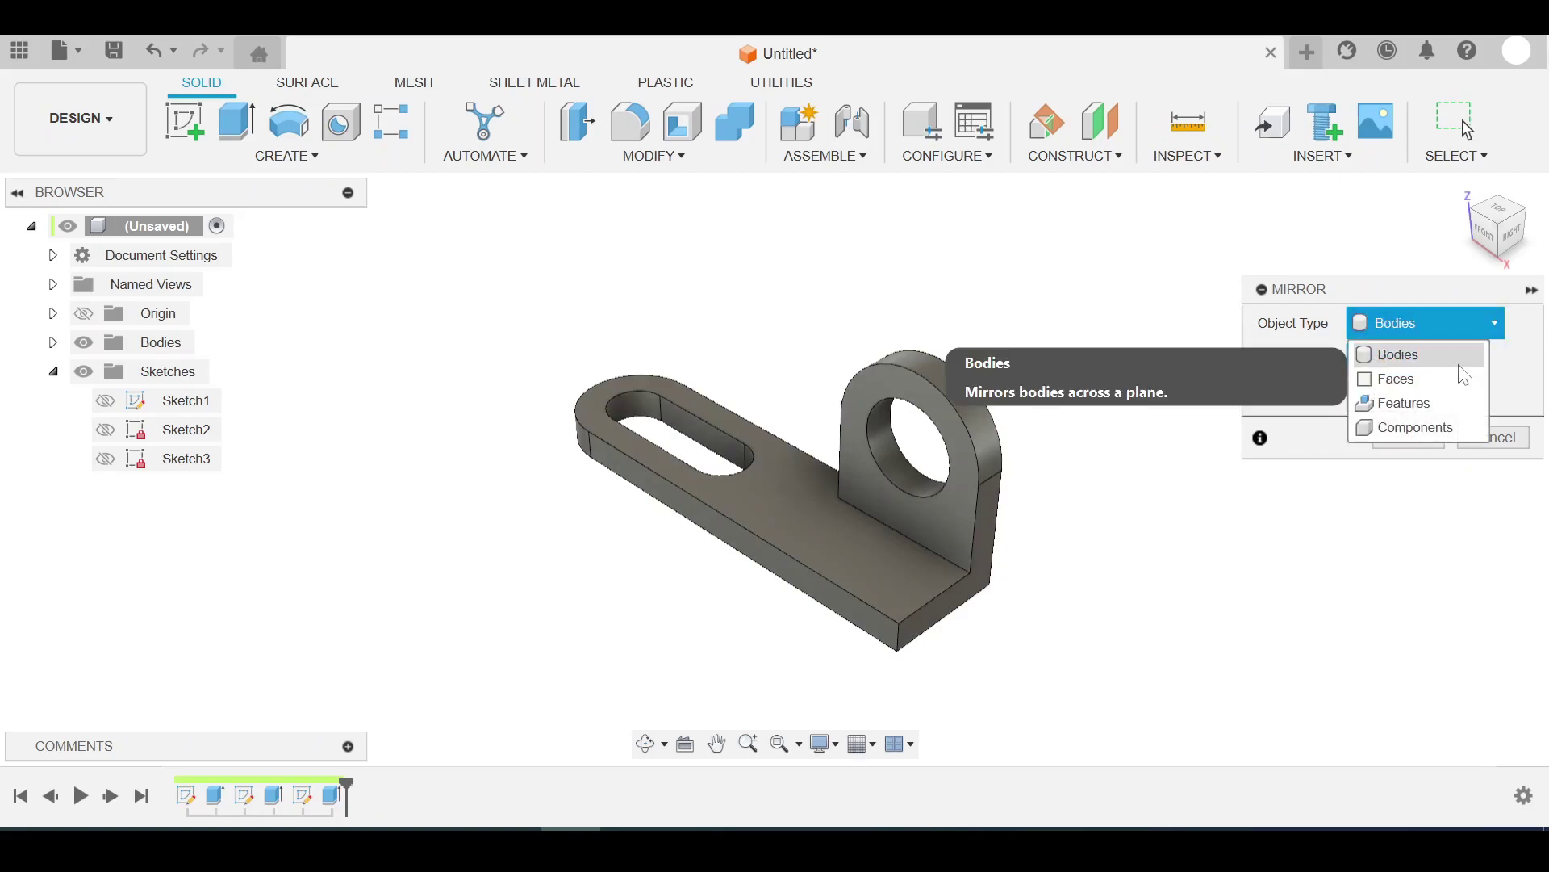
pyautogui.click(1455, 398)
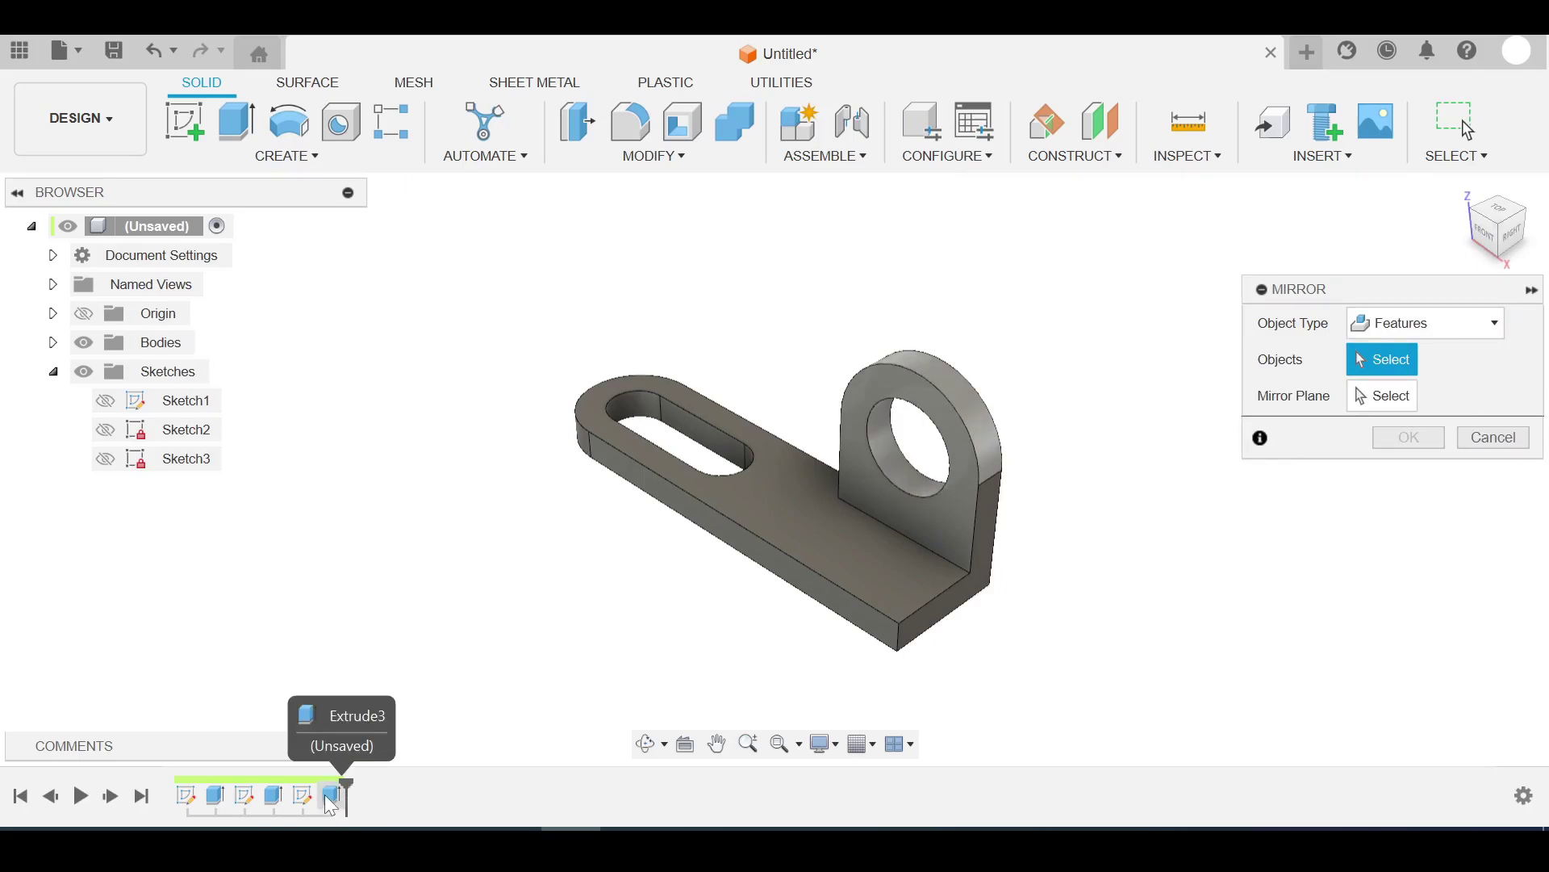
pyautogui.click(332, 801)
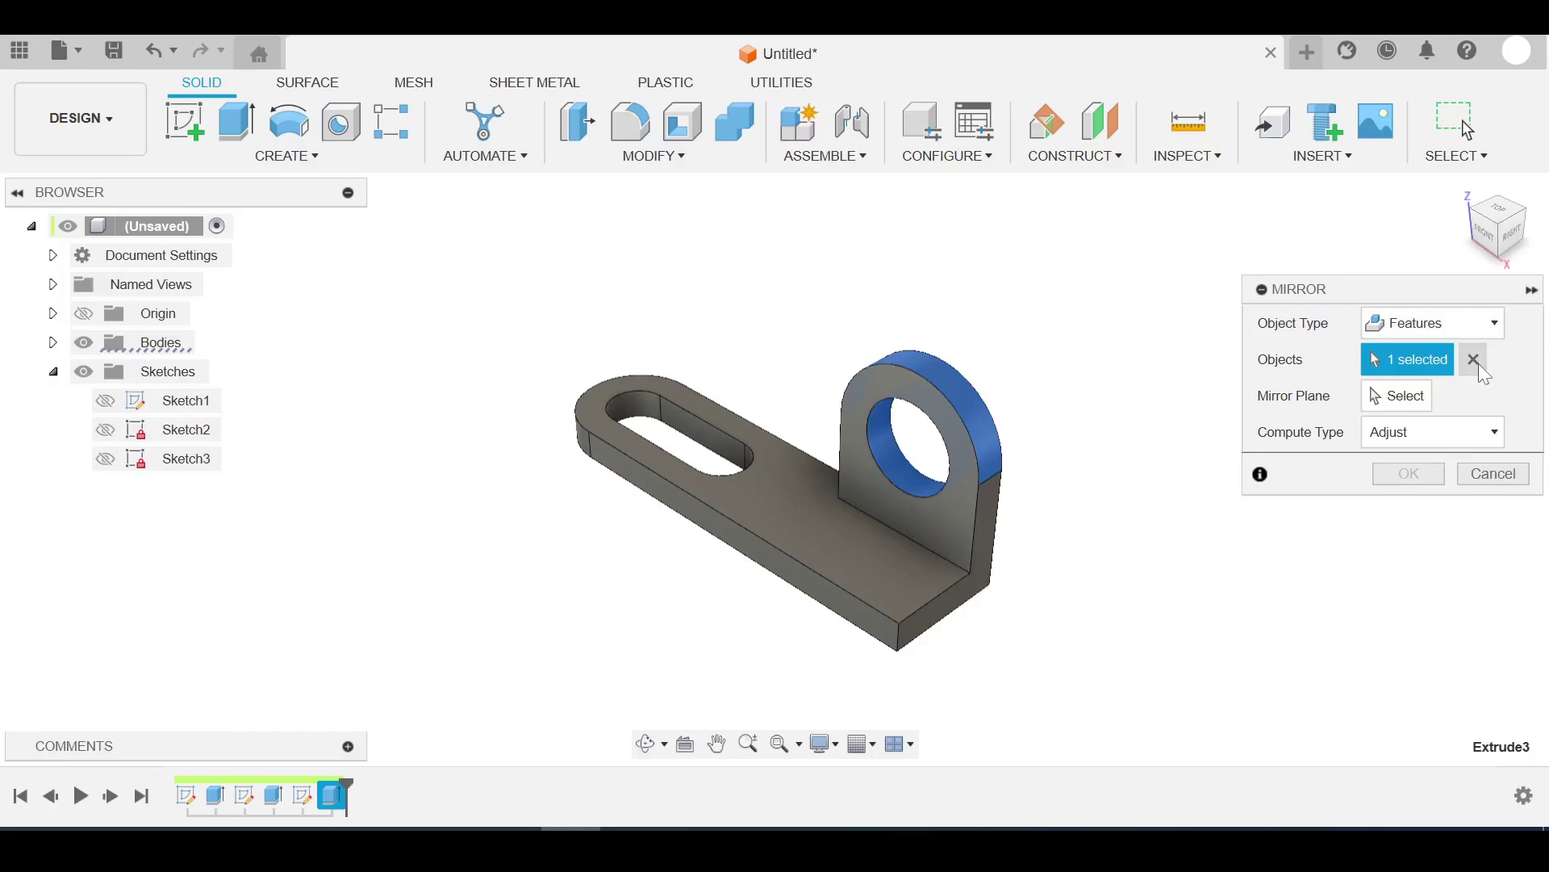
pyautogui.click(1497, 473)
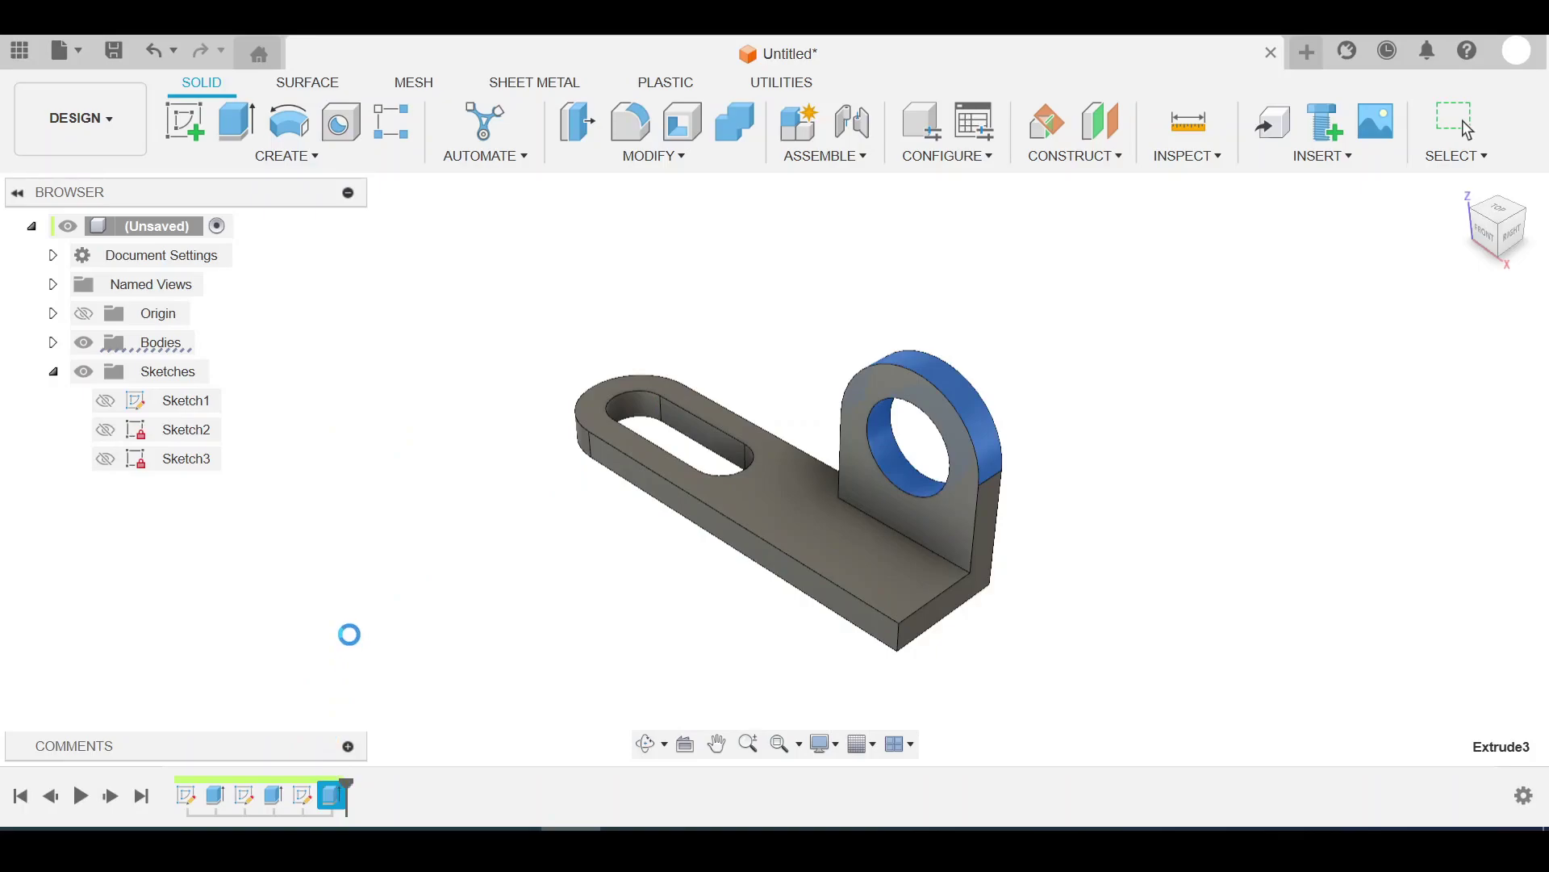
# Step: Change Extrude2's operation from Join to New Body
pyautogui.rightClick(330, 799)
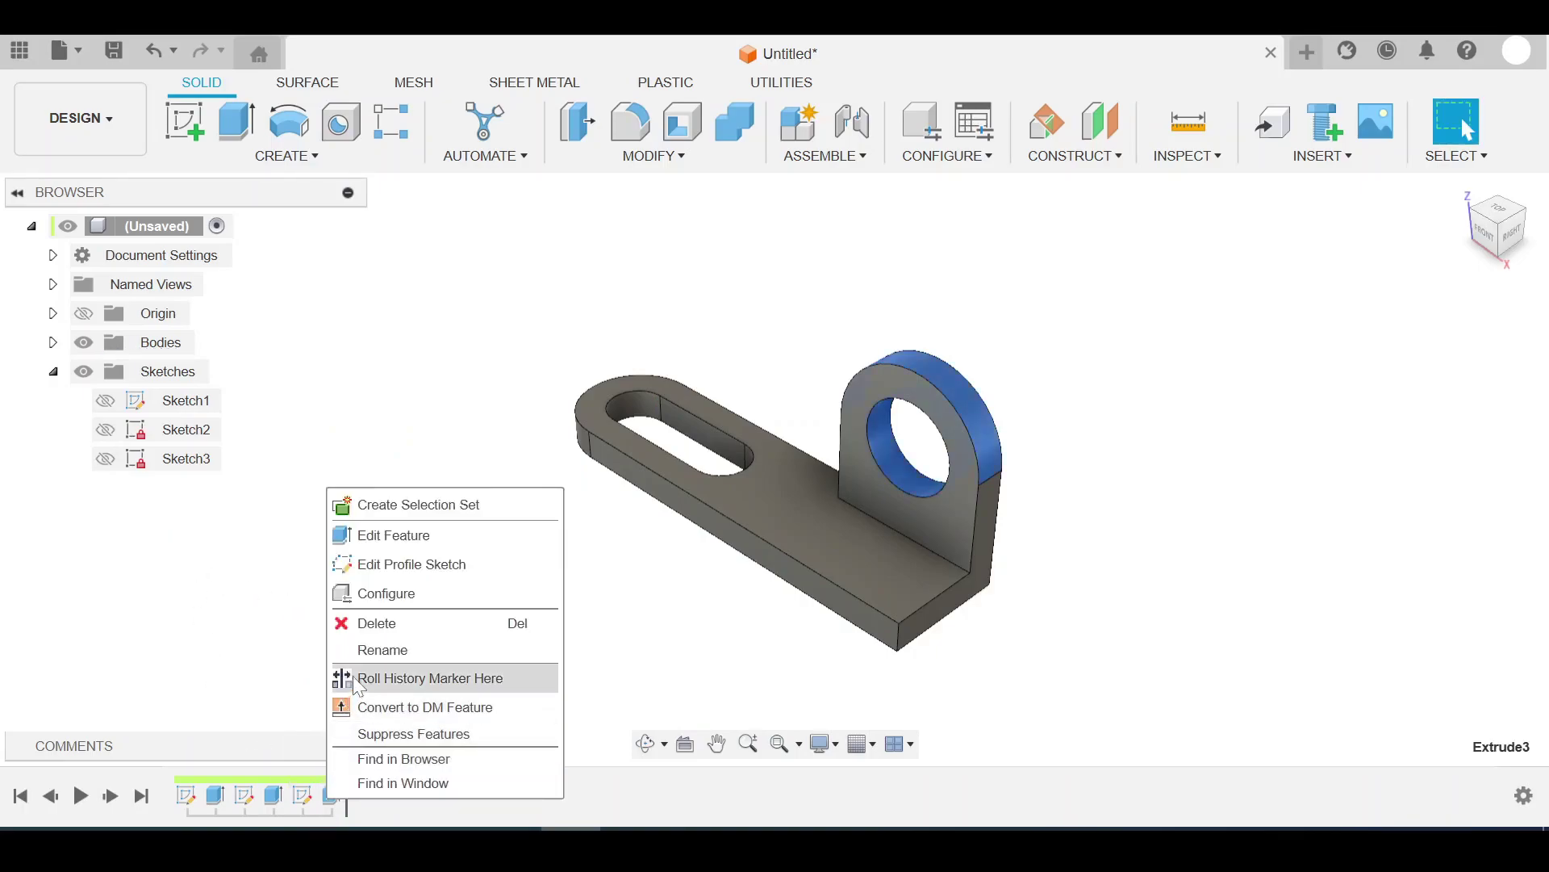
pyautogui.click(242, 563)
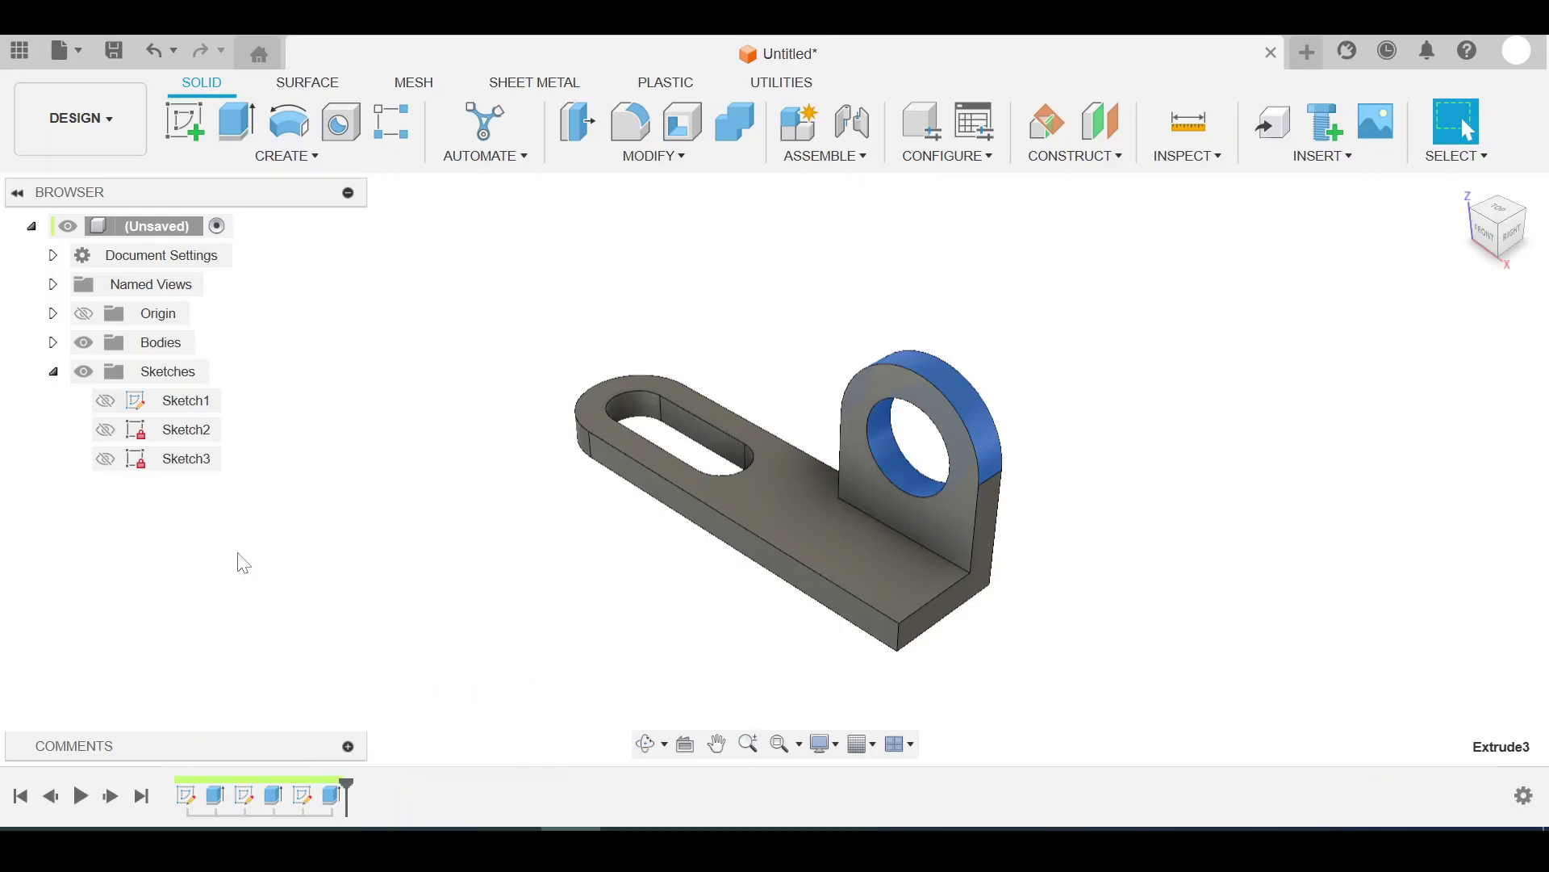
pyautogui.rightClick(275, 801)
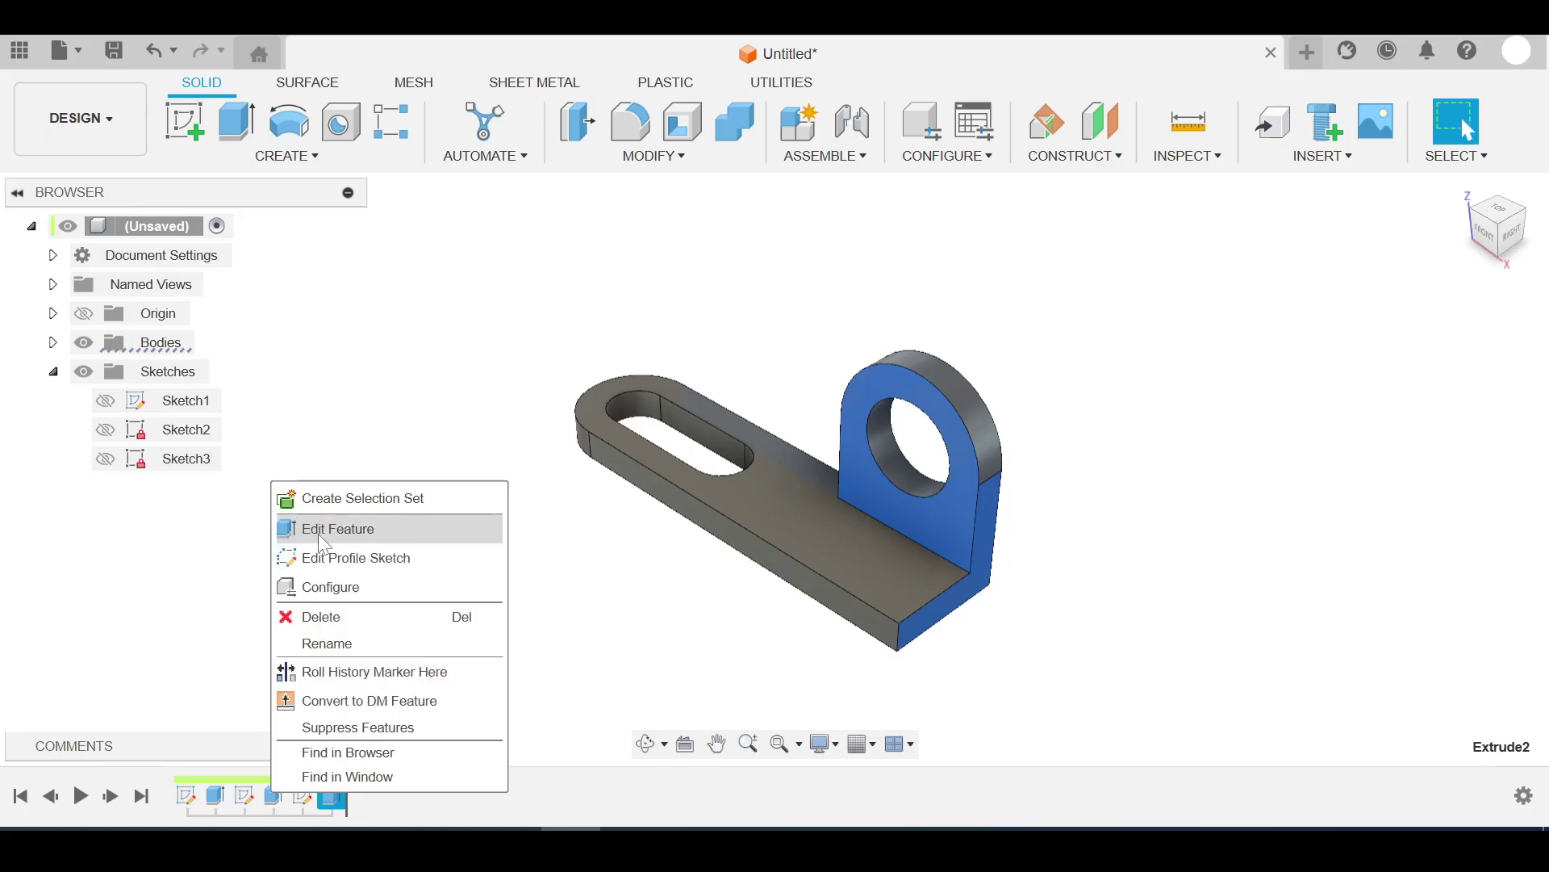
pyautogui.press('Escape')
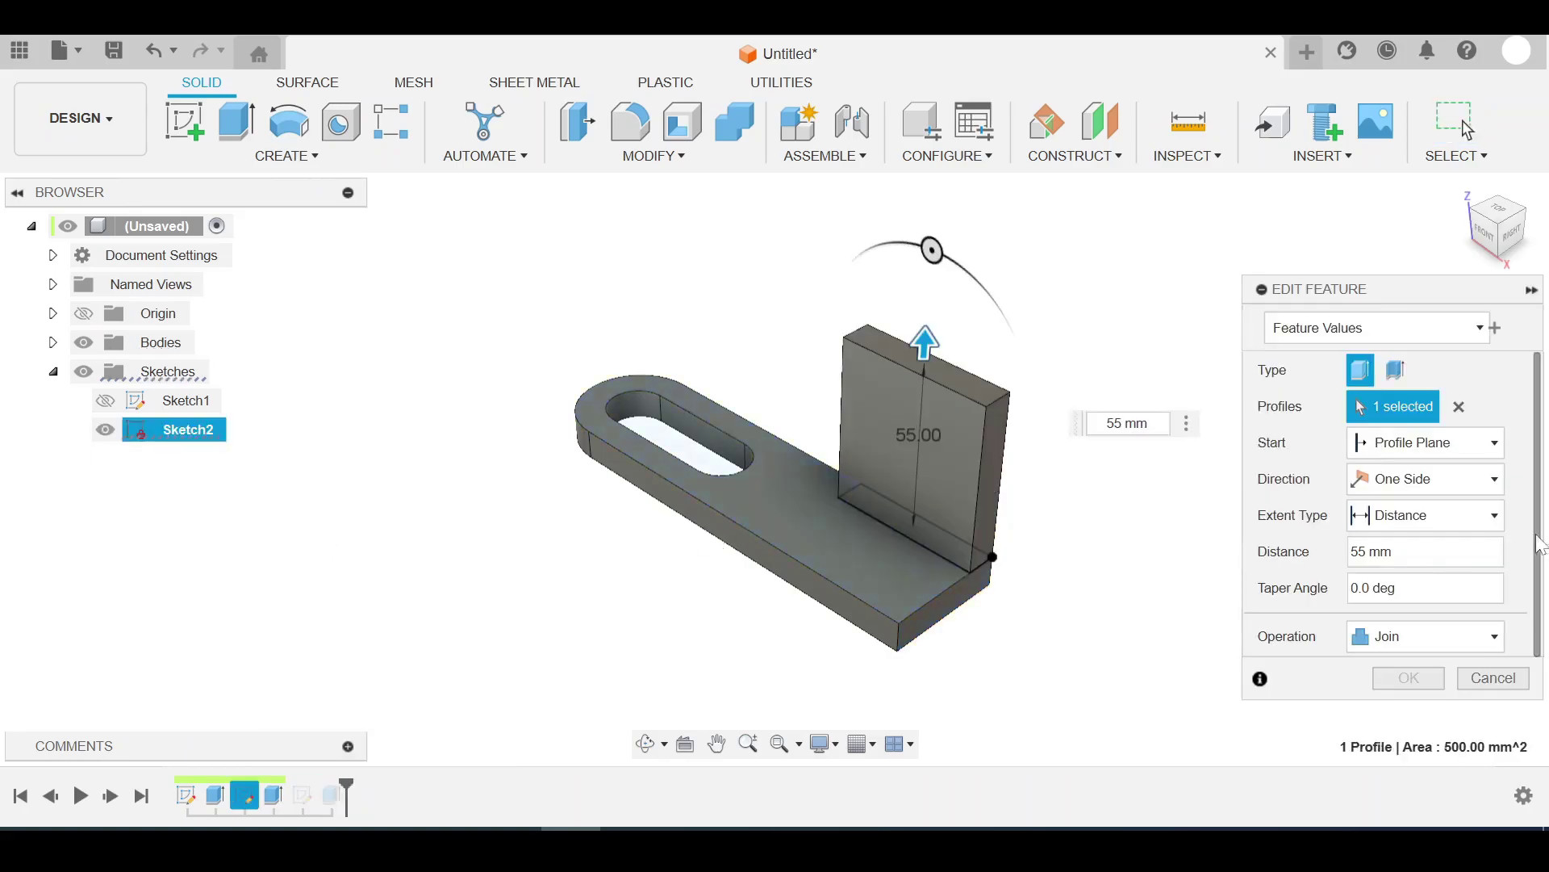
pyautogui.click(1456, 637)
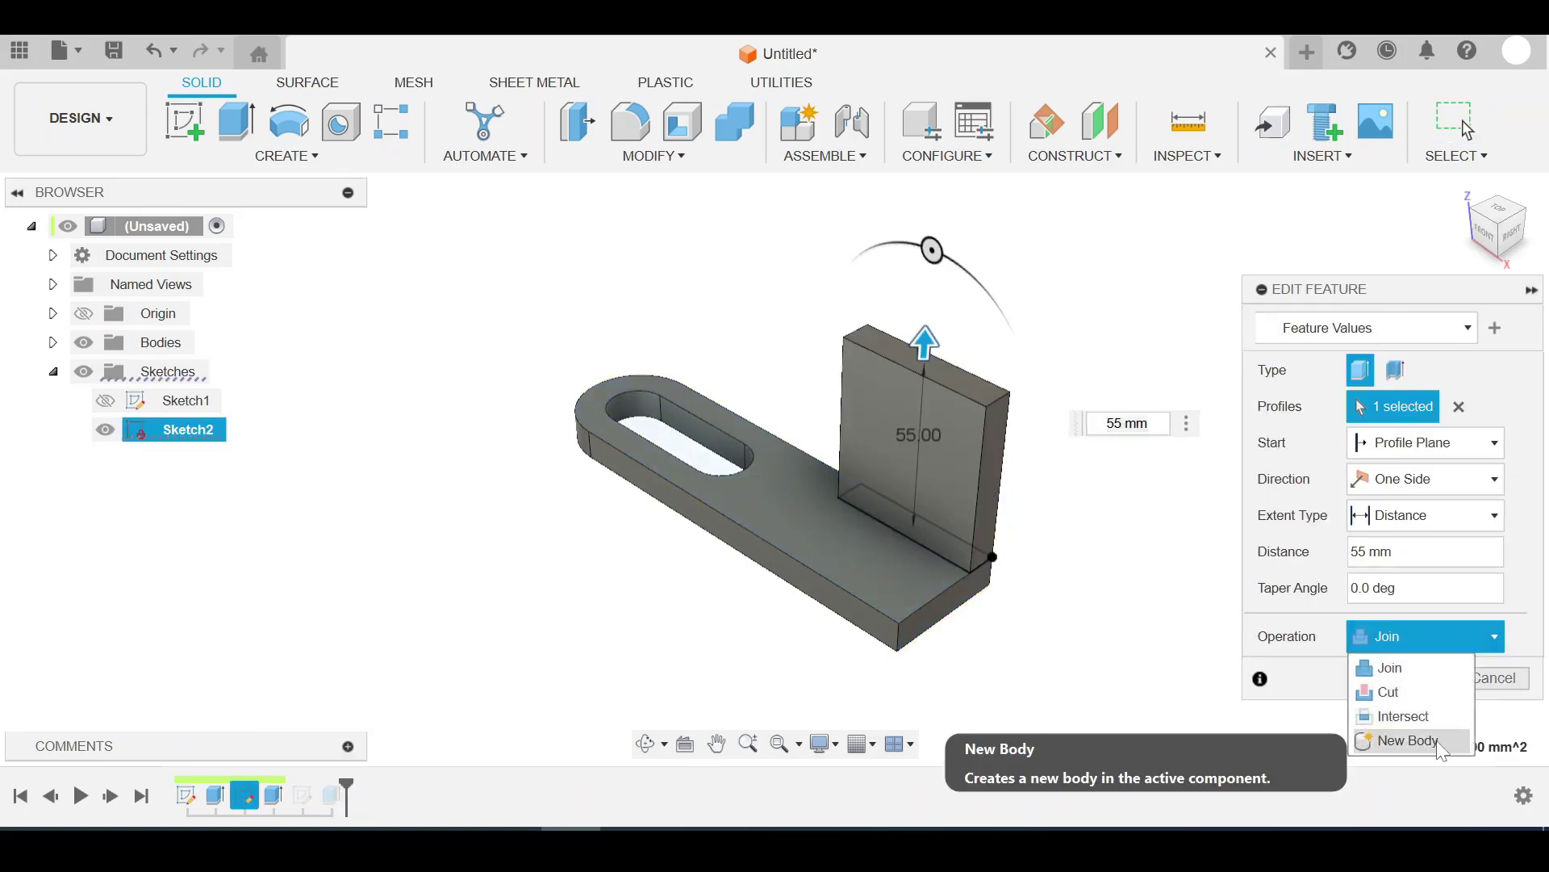
pyautogui.click(1428, 738)
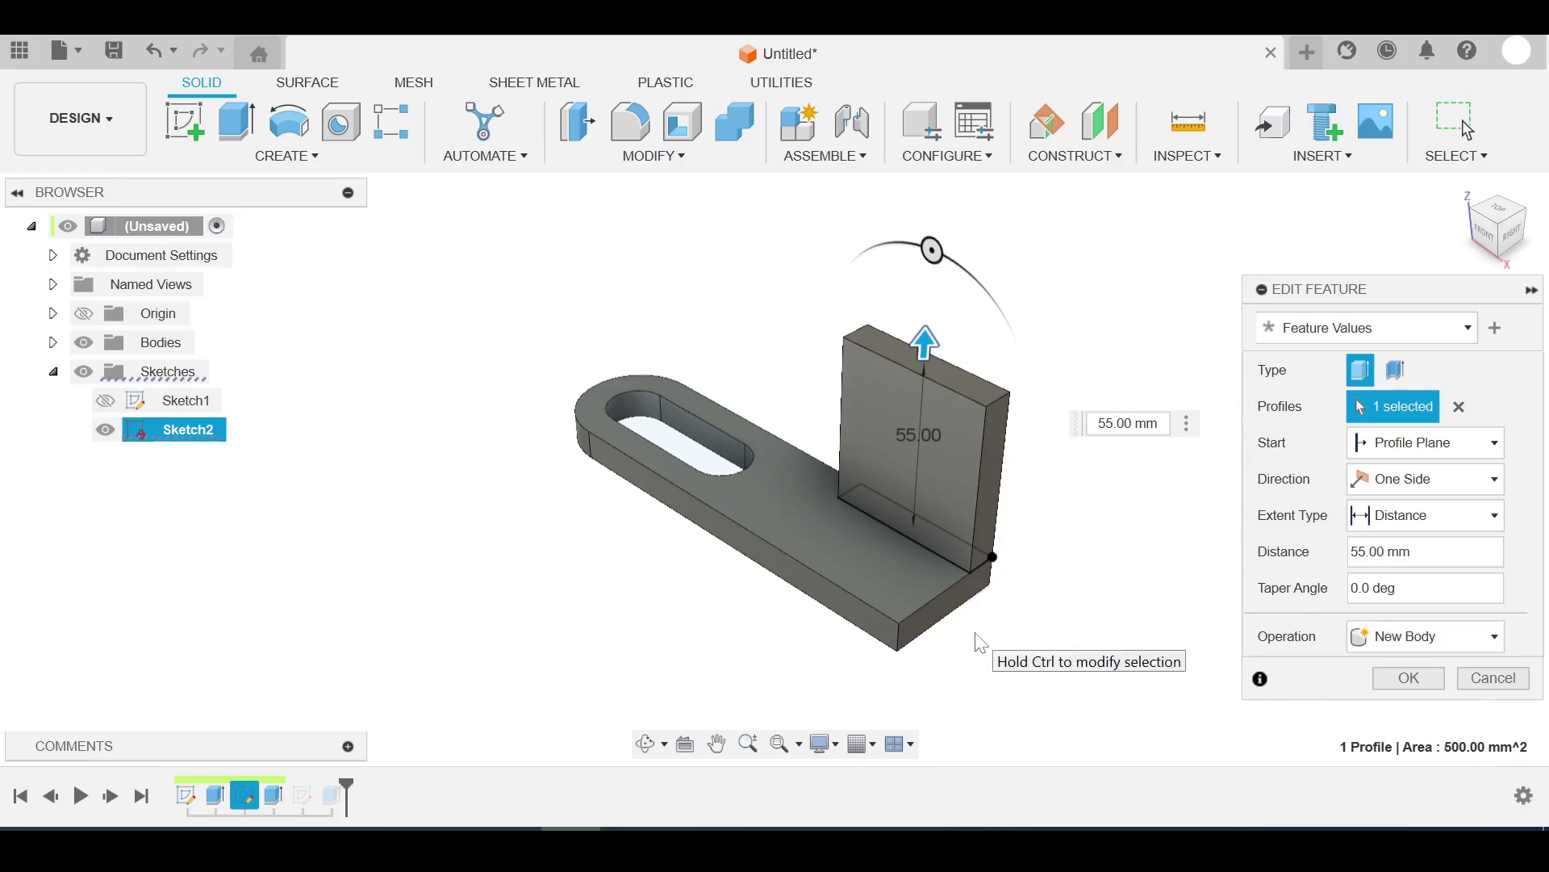
pyautogui.click(1412, 683)
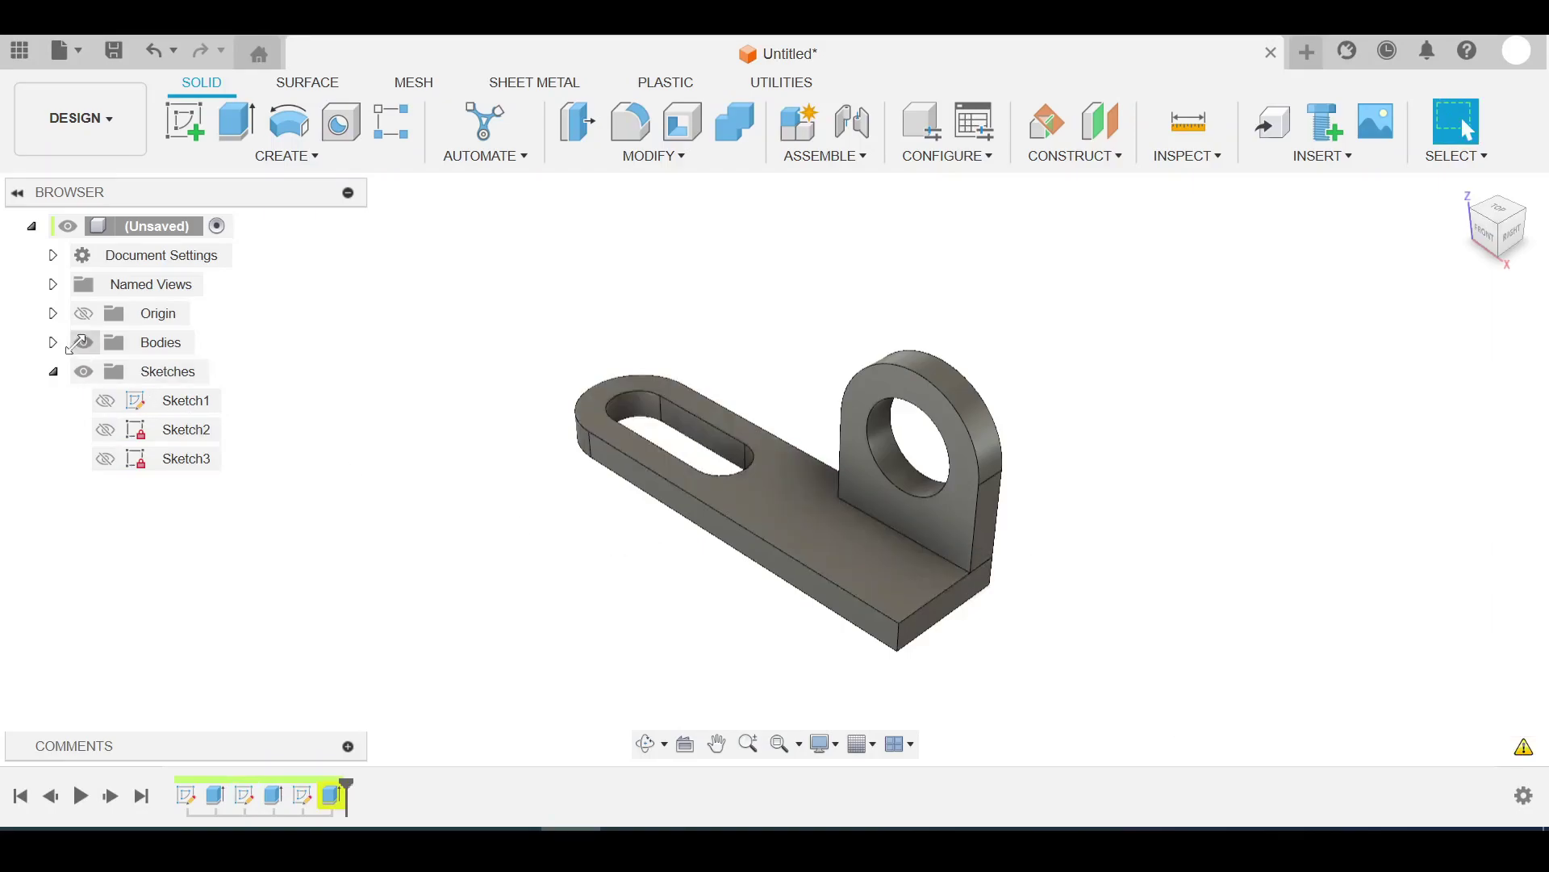
# Step: Mirror tab body Body2 across the chosen plane as a new body, checking from the right view
pyautogui.click(53, 342)
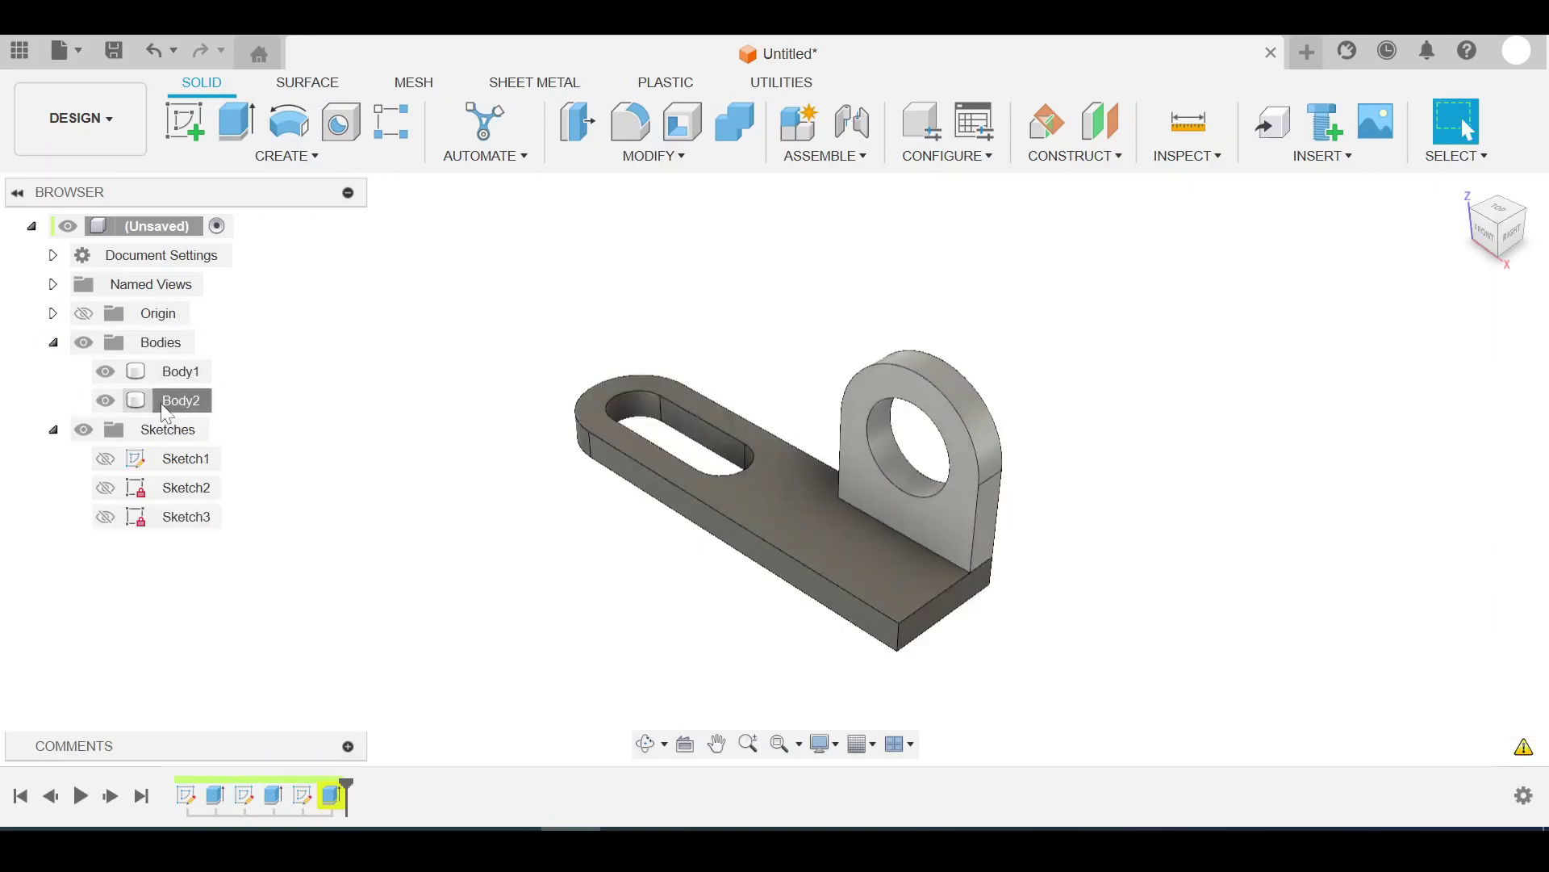
pyautogui.click(165, 400)
pyautogui.click(388, 370)
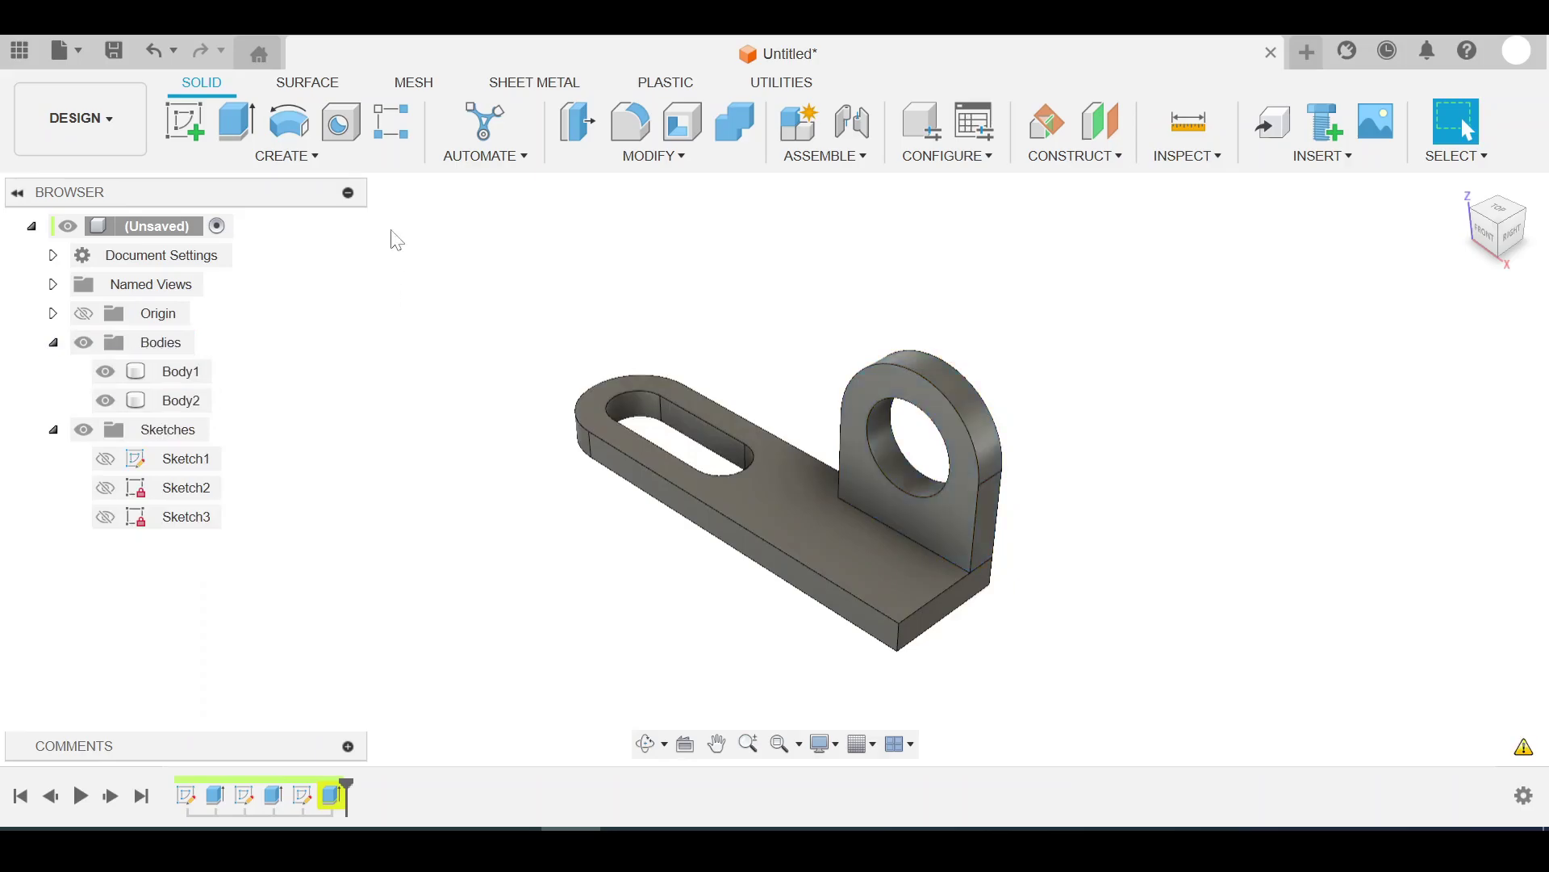
pyautogui.click(308, 159)
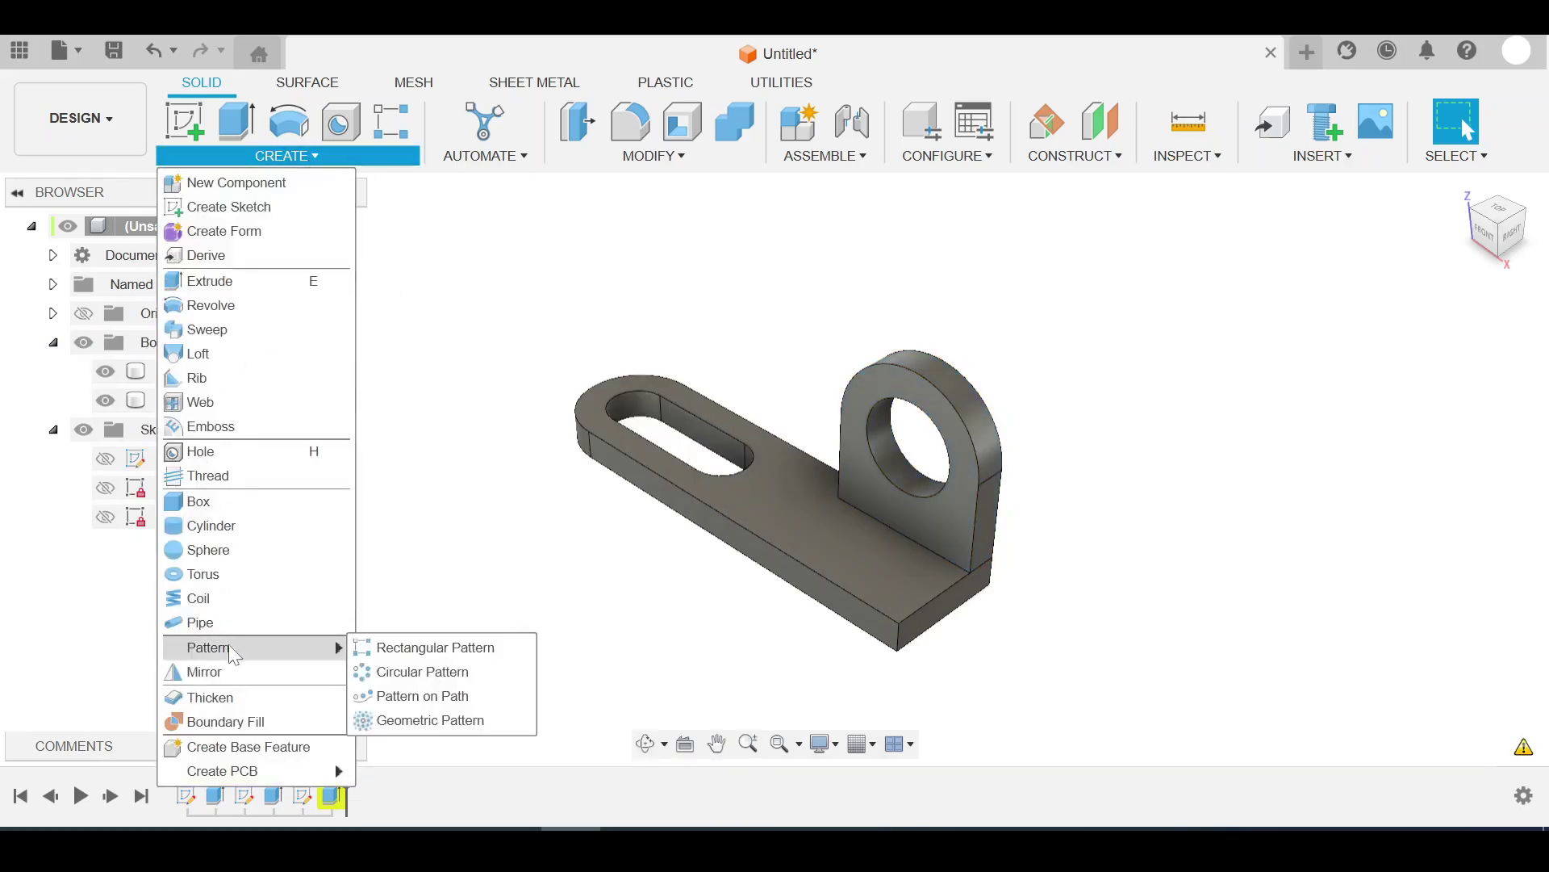
pyautogui.click(243, 672)
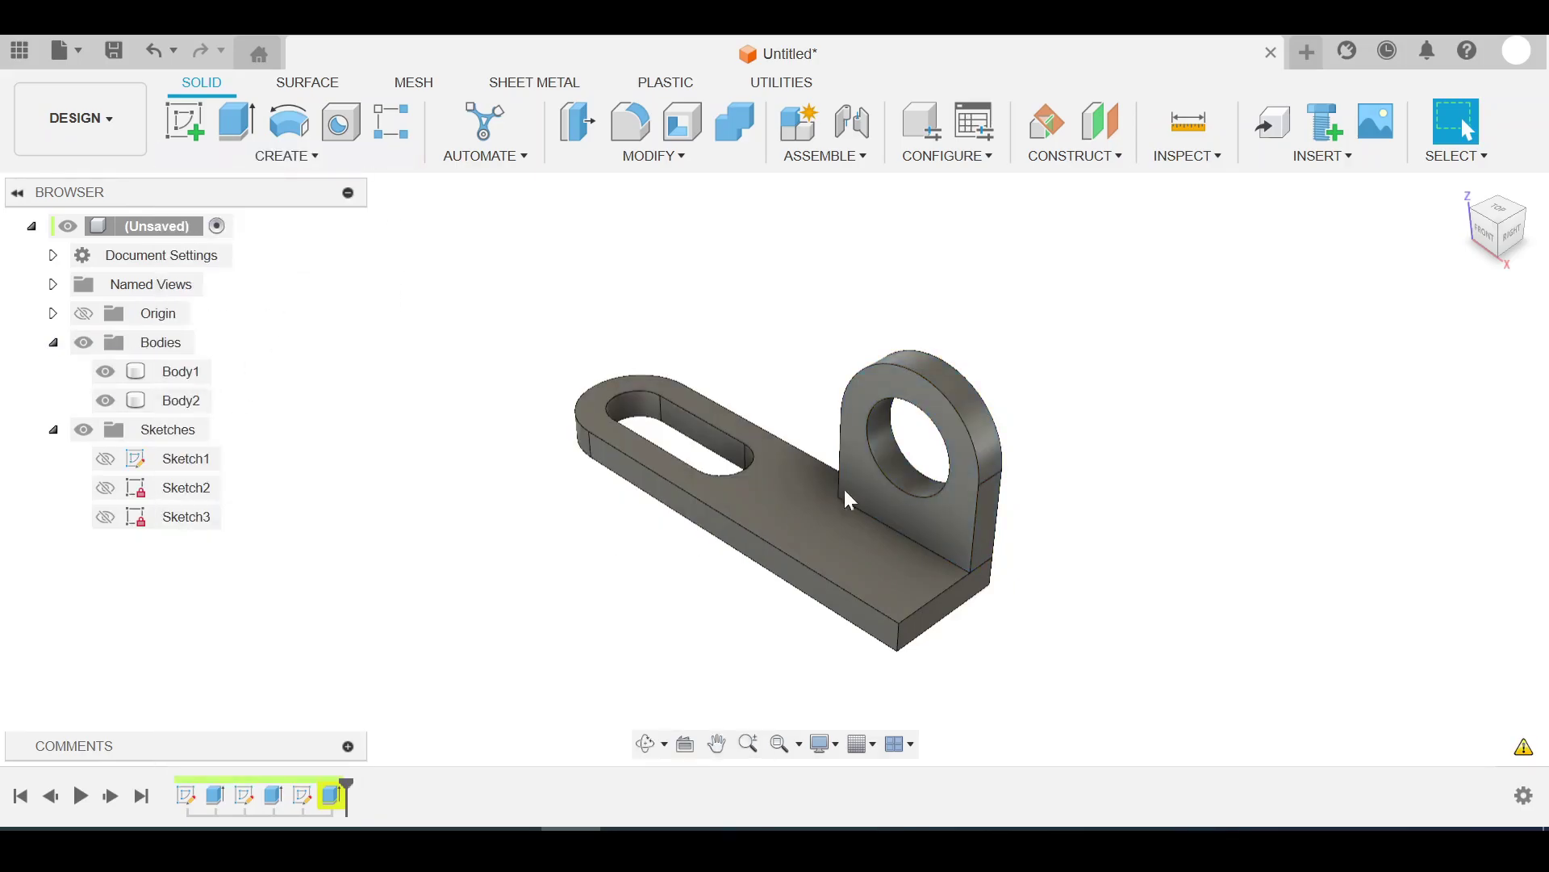
pyautogui.click(959, 436)
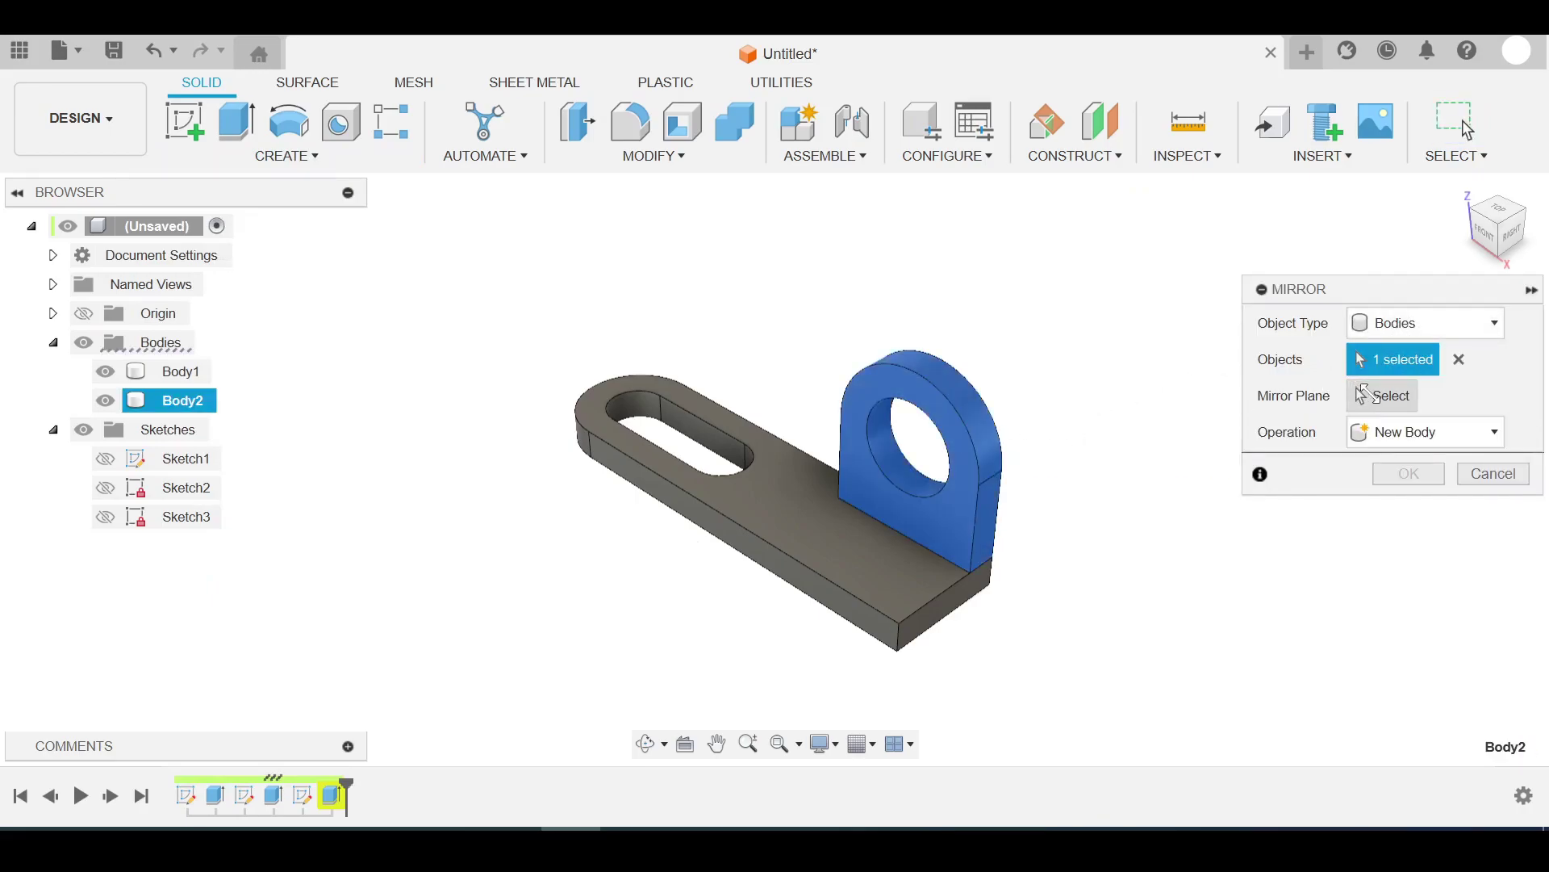
pyautogui.click(1383, 395)
pyautogui.click(792, 448)
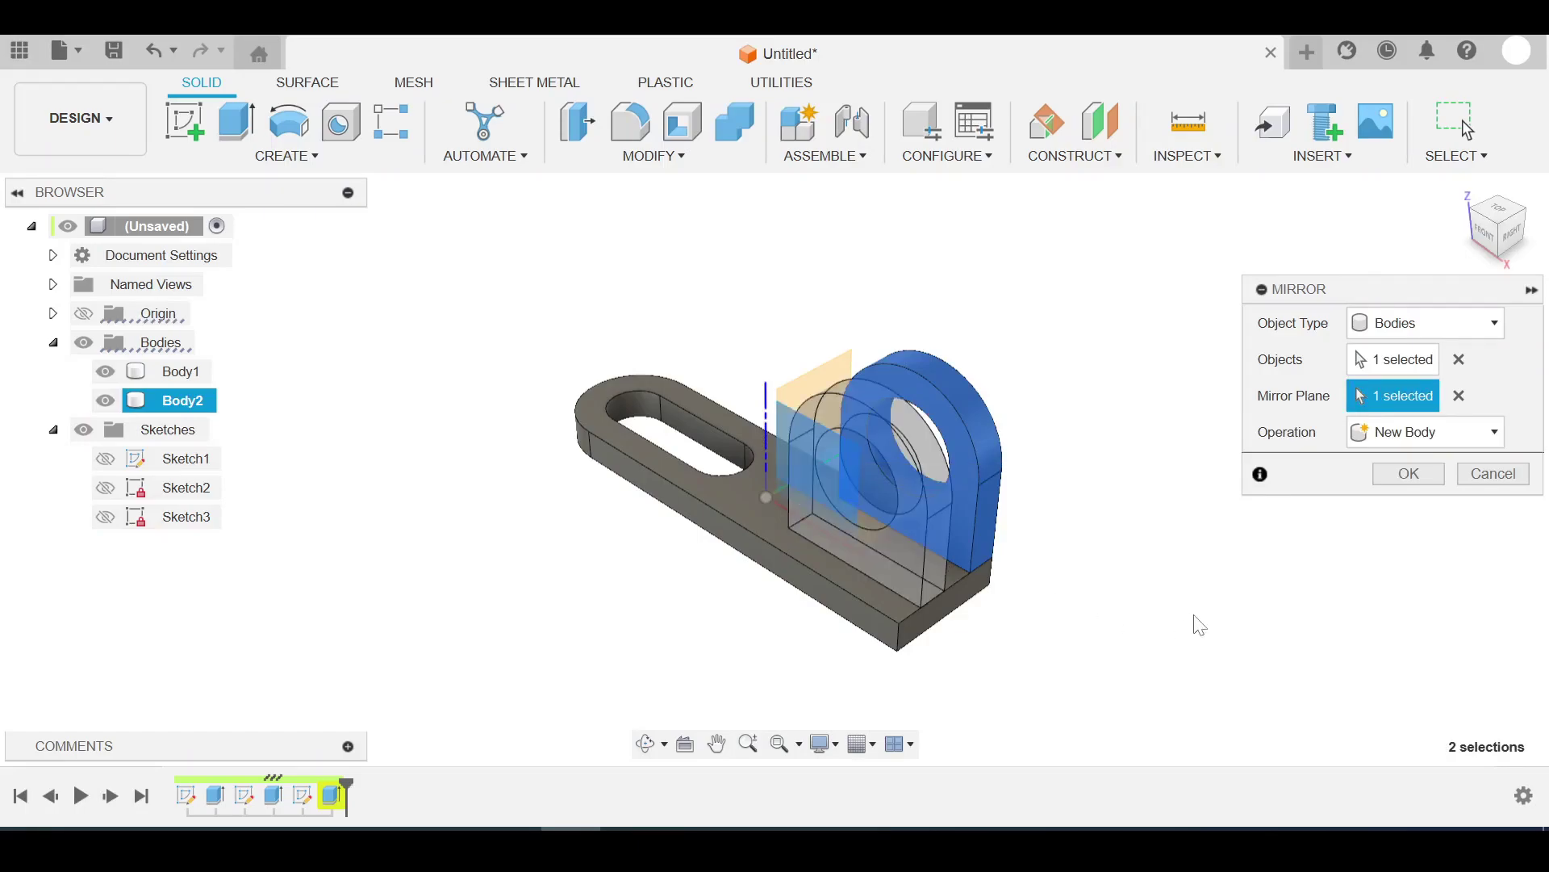
pyautogui.click(1509, 232)
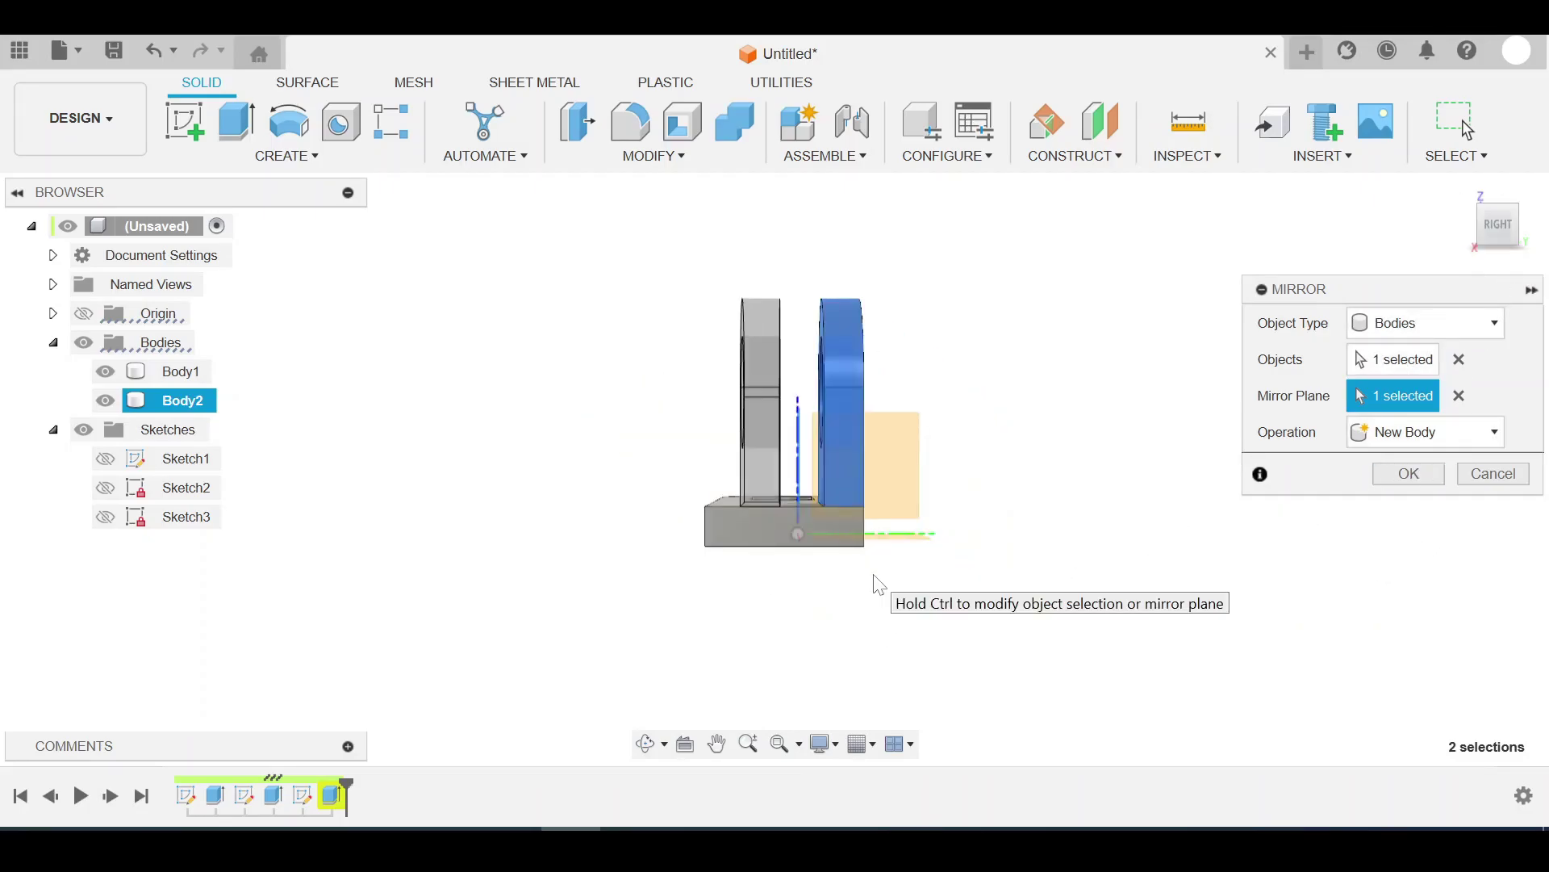
pyautogui.scroll(1, 878, 583)
pyautogui.scroll(1, 878, 583)
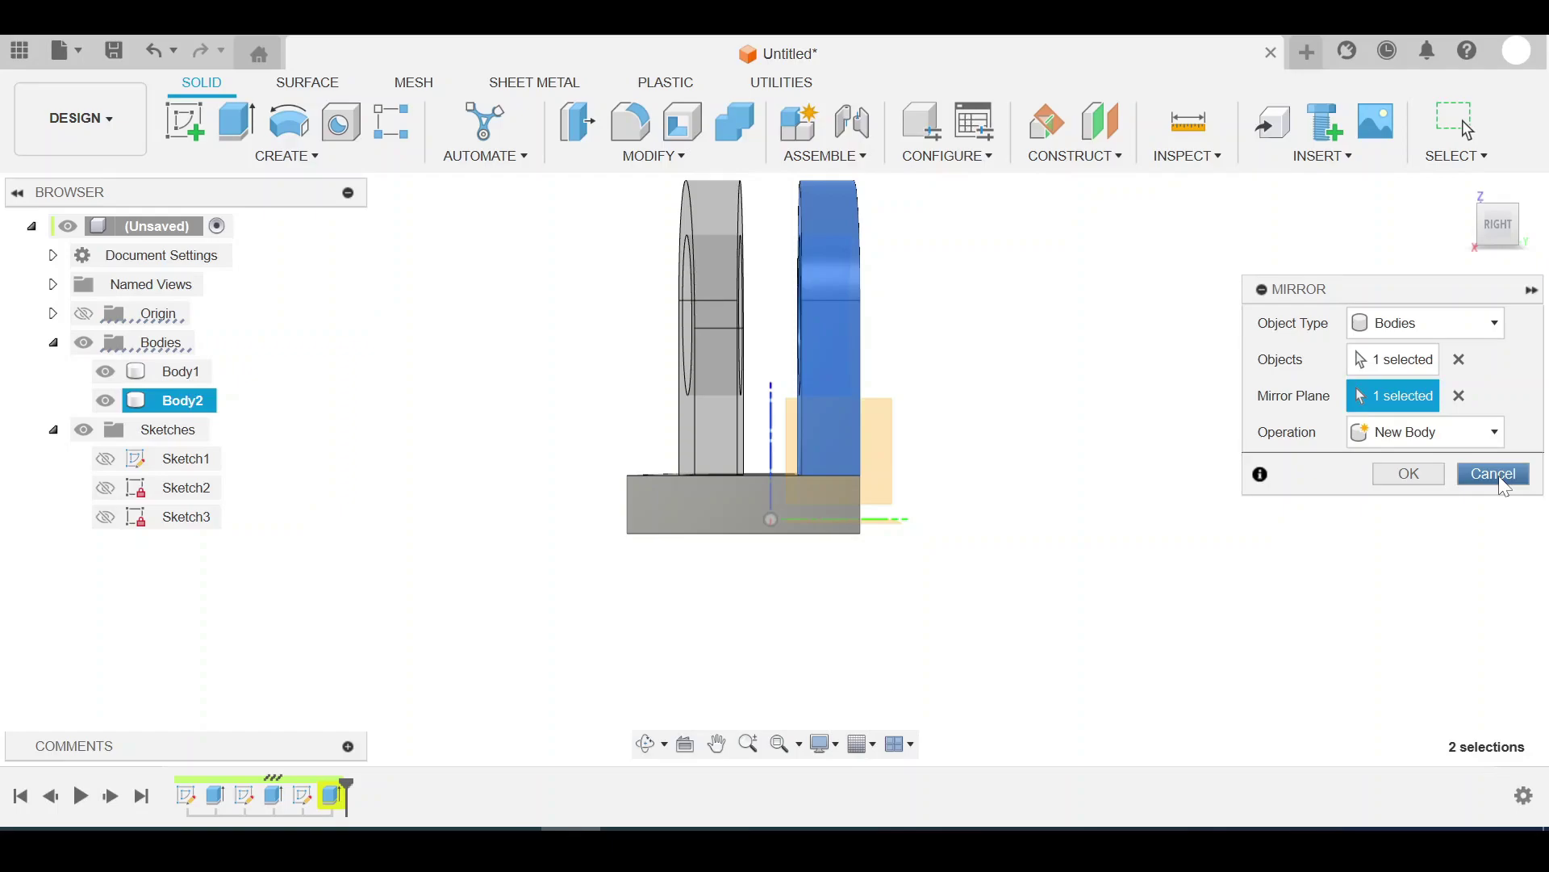
# Step: Cancel the pending mirror and bring the single-tab bracket back into the home view
pyautogui.click(1498, 476)
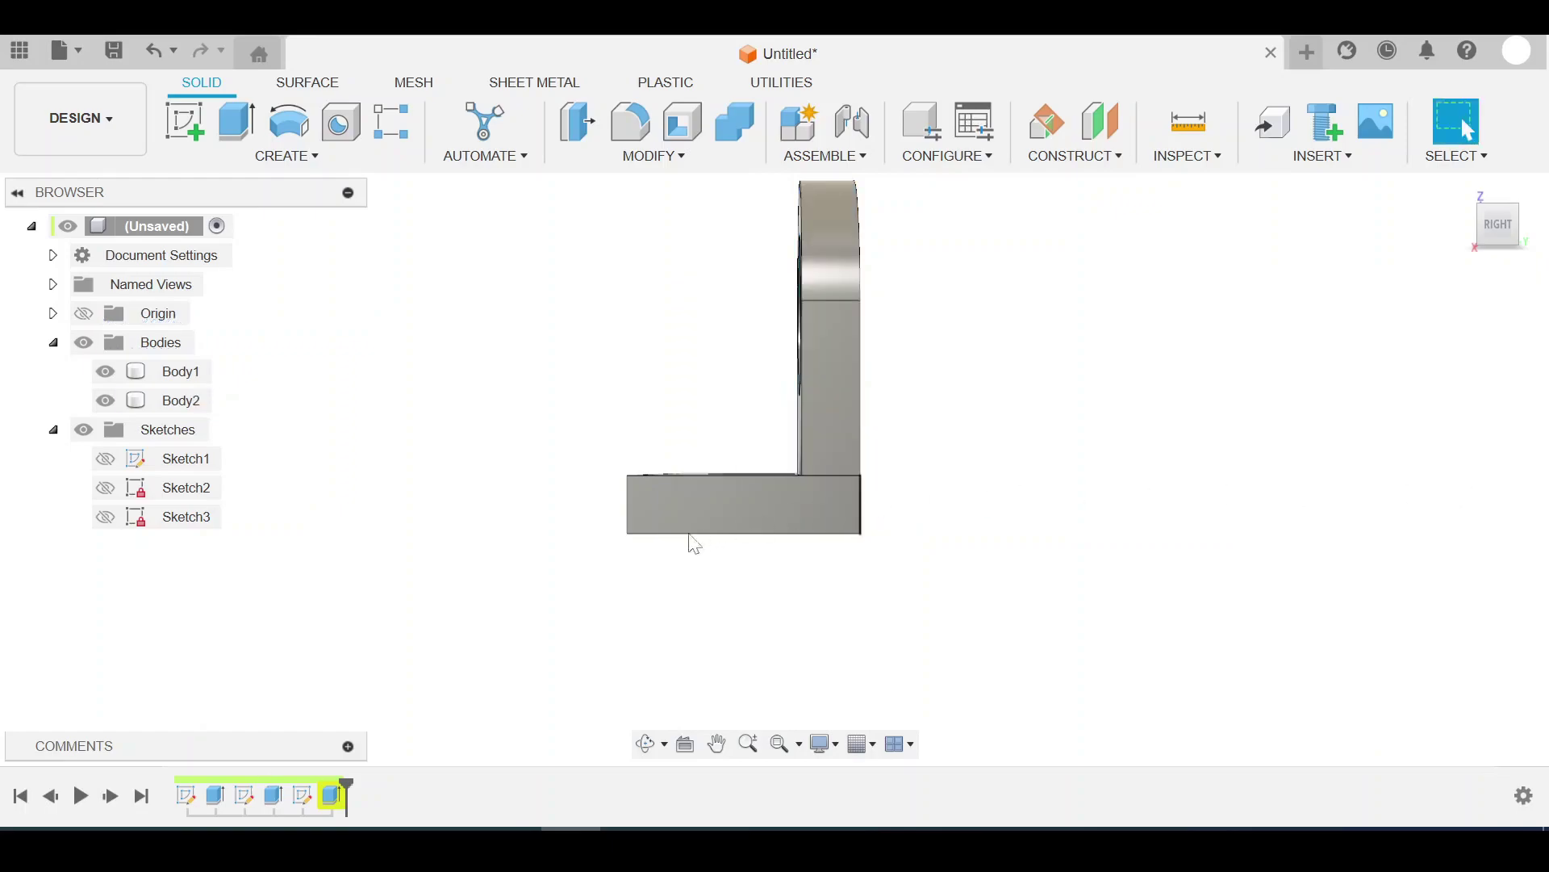
pyautogui.scroll(-2, 520, 497)
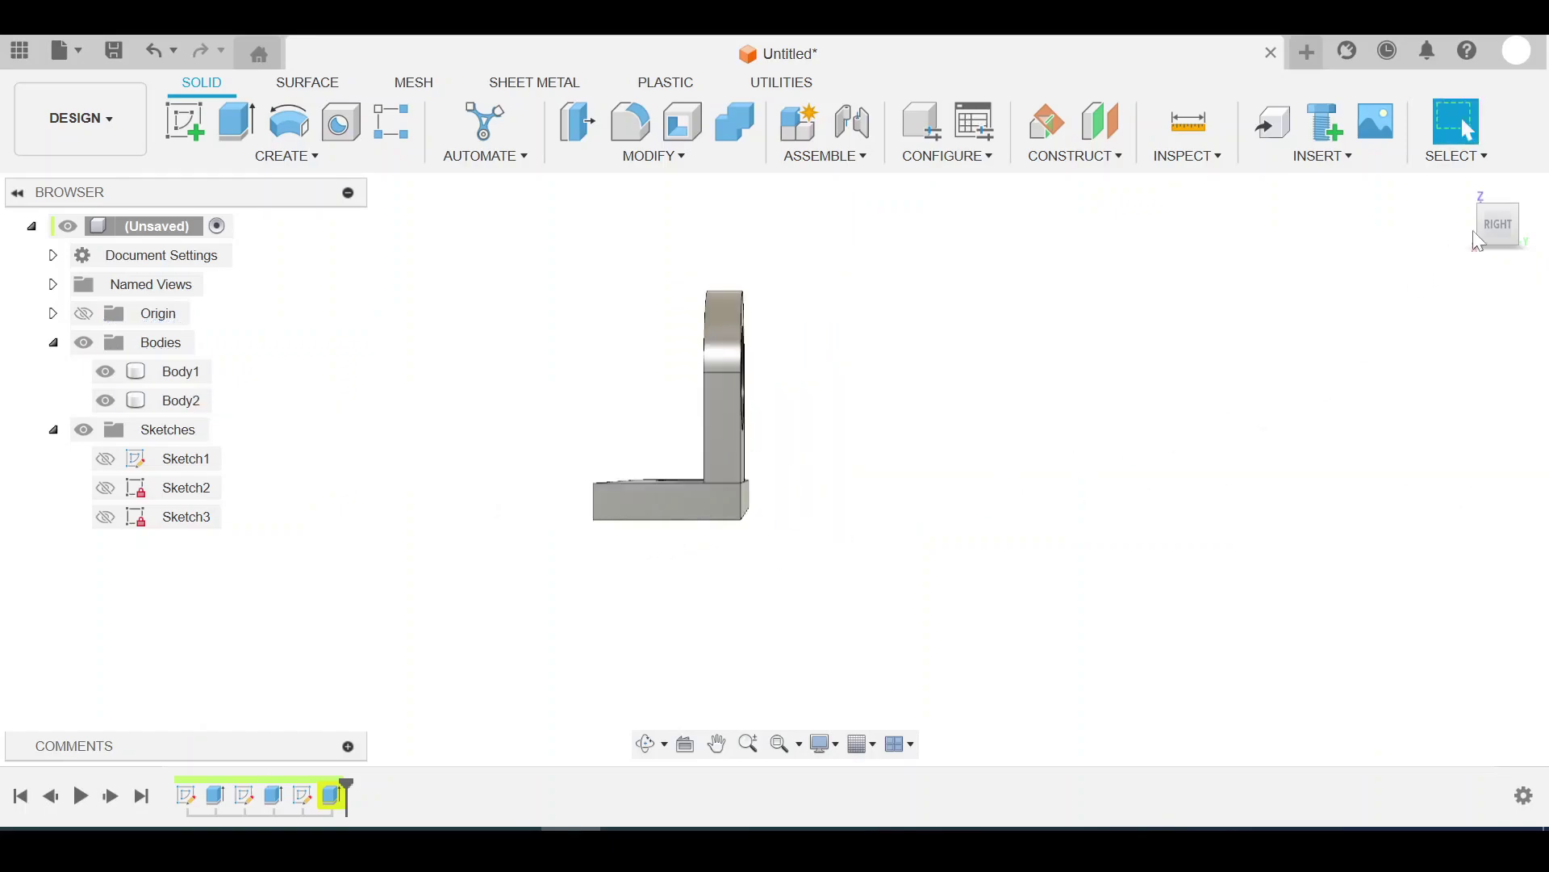
pyautogui.click(1462, 189)
pyautogui.scroll(-1, 1250, 509)
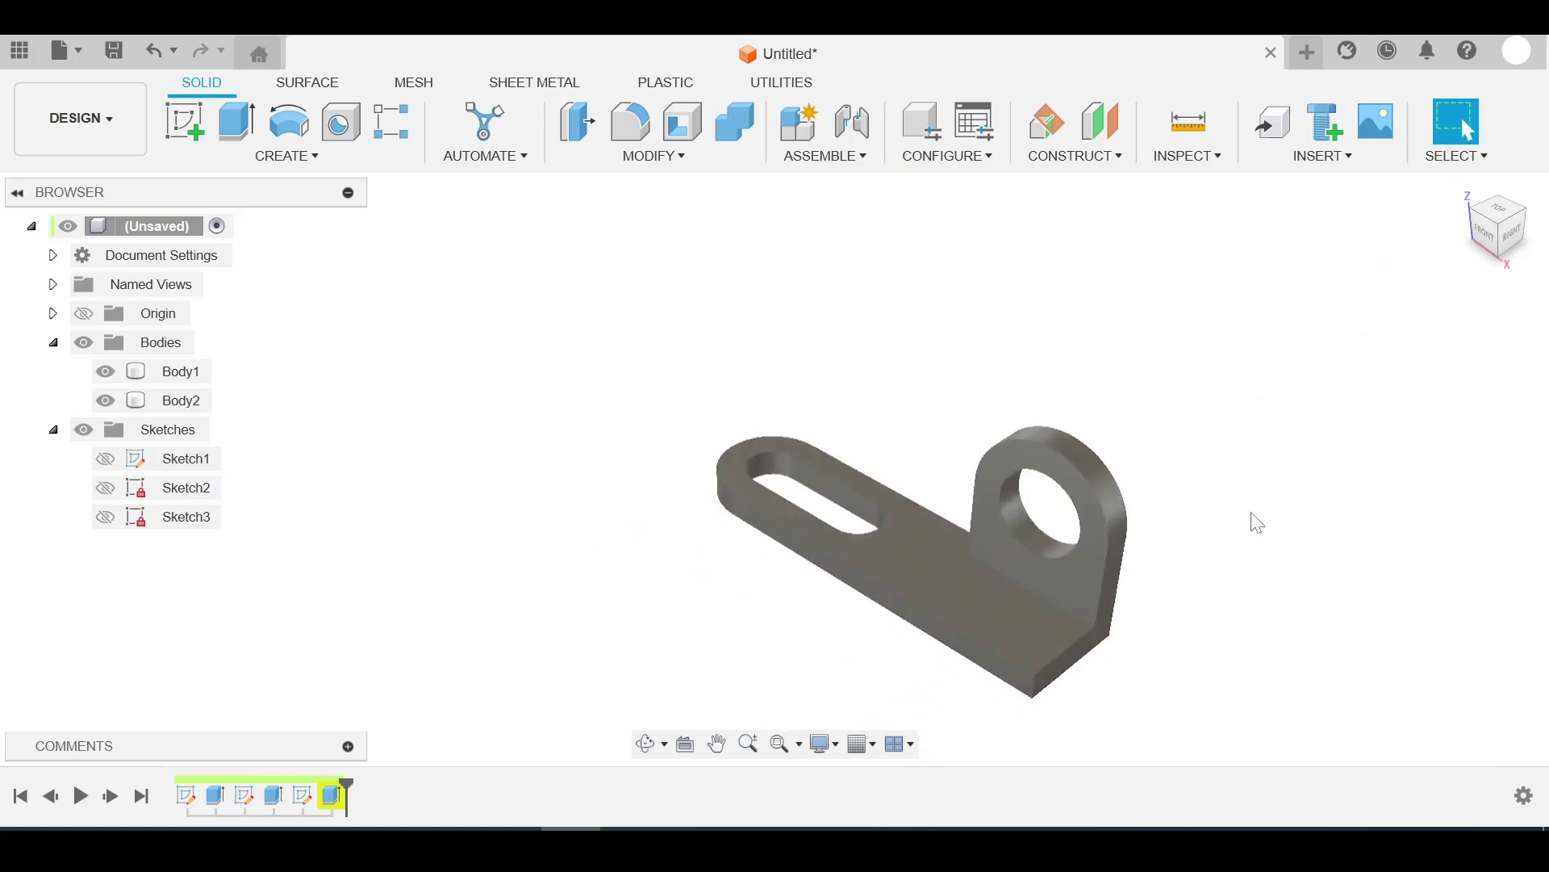
pyautogui.moveTo(1252, 519); pyautogui.dragTo(1152, 445, button='middle')
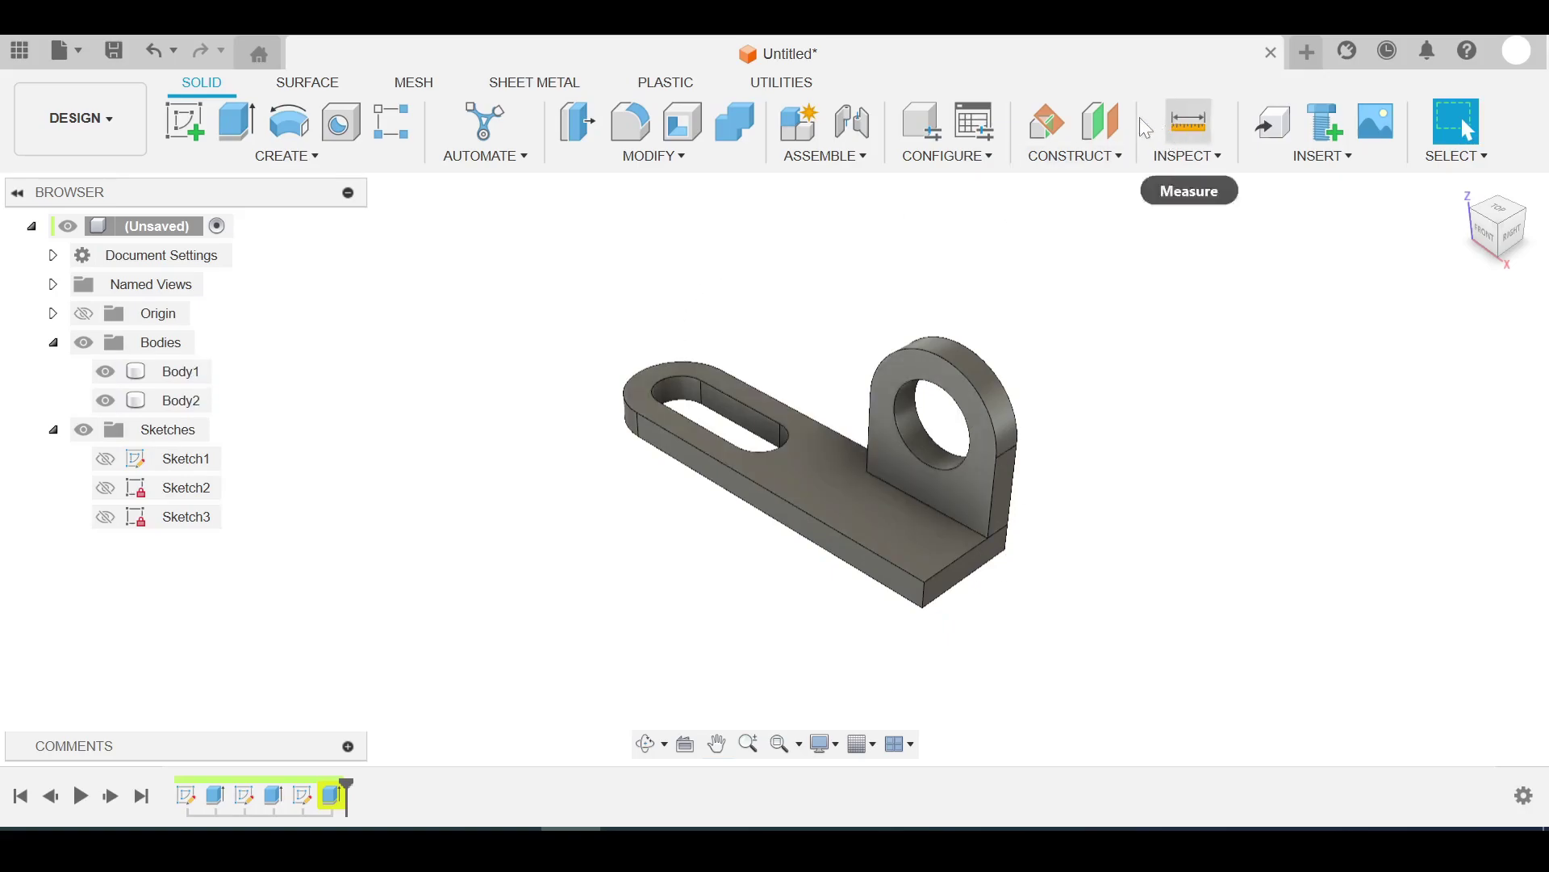
# Step: Create a construction midplane between the base plate's two opposite faces, 40 mm apart
pyautogui.click(1103, 122)
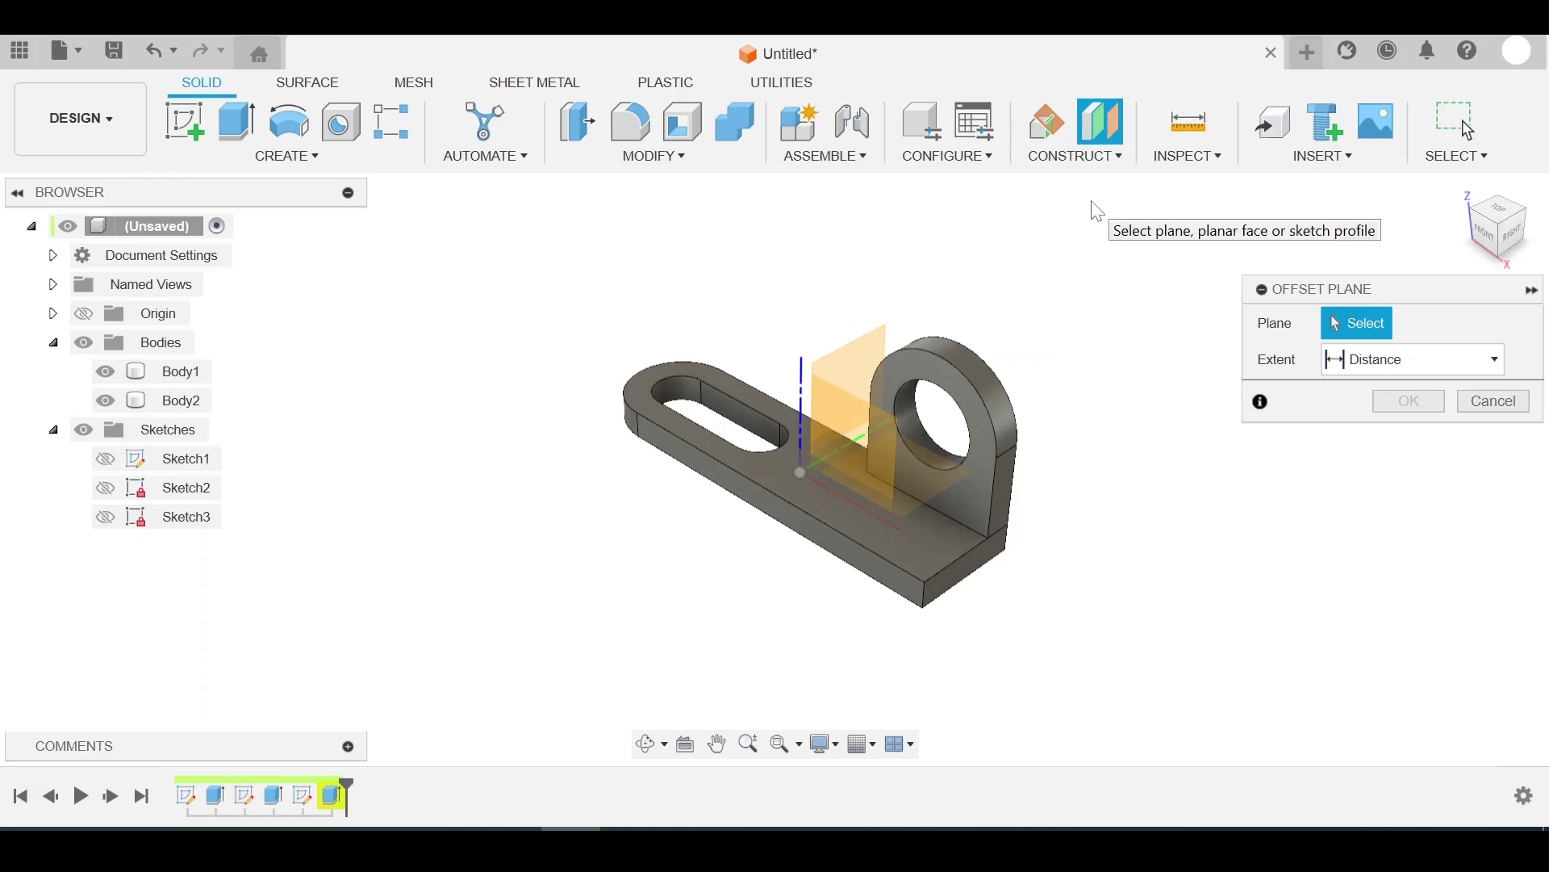
pyautogui.click(1086, 162)
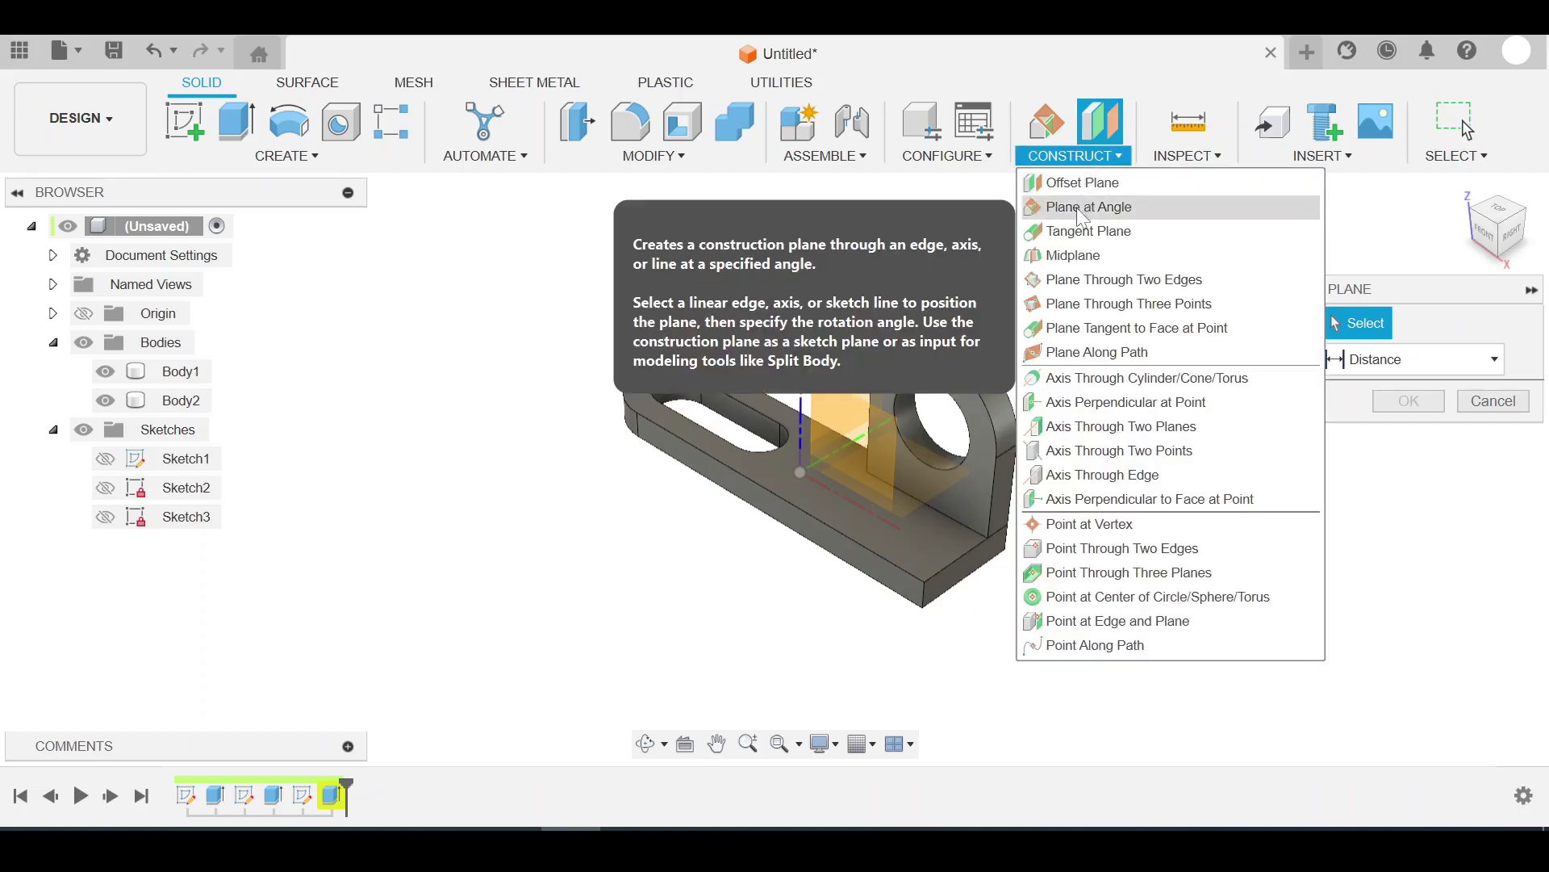
pyautogui.click(1082, 258)
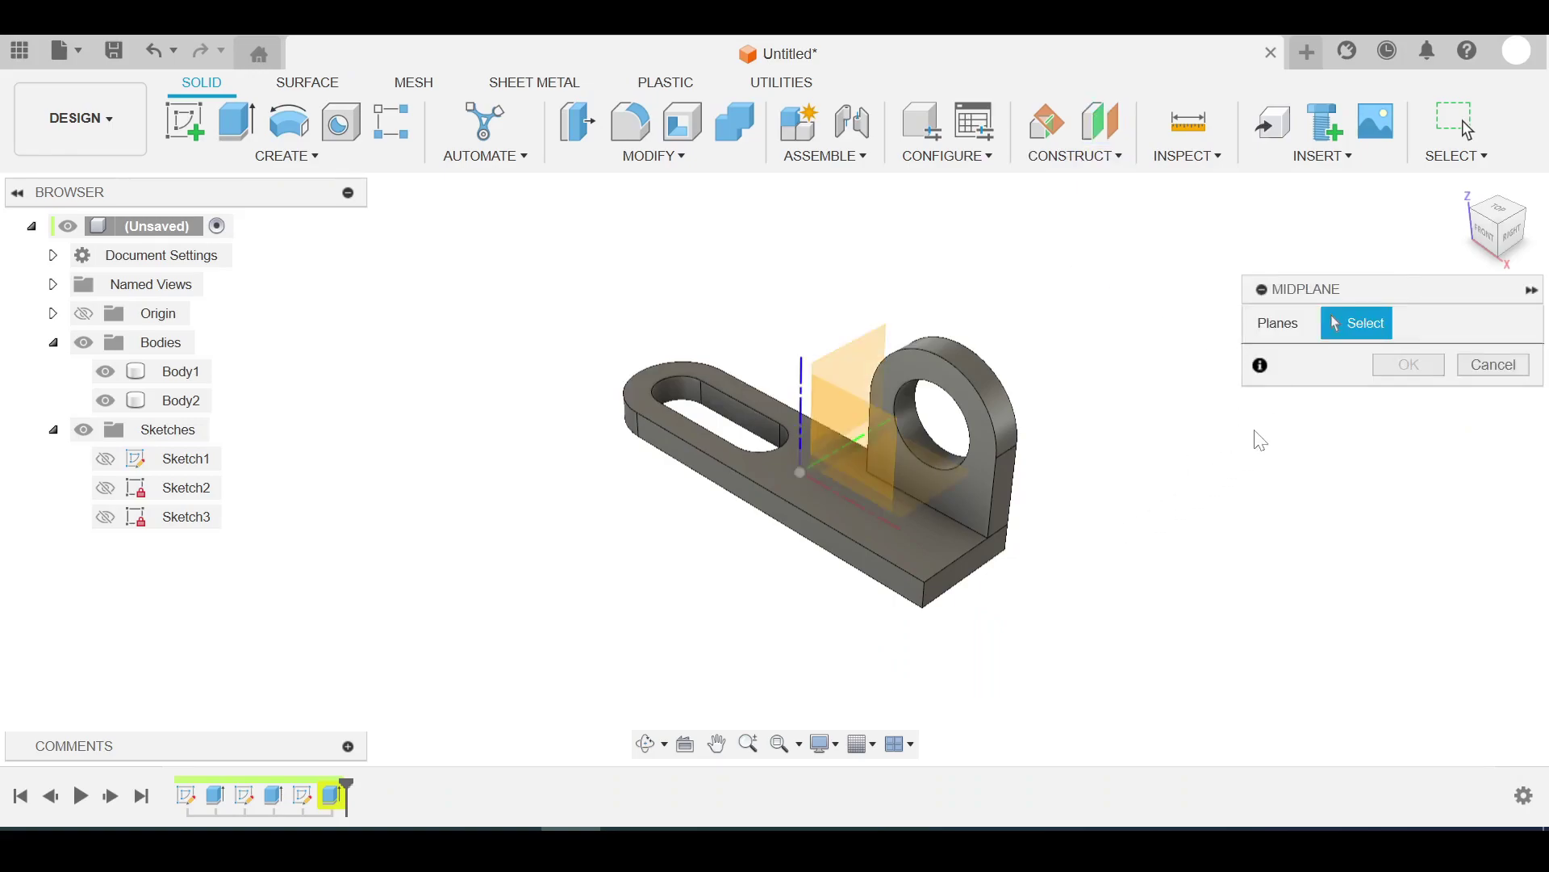
pyautogui.click(874, 566)
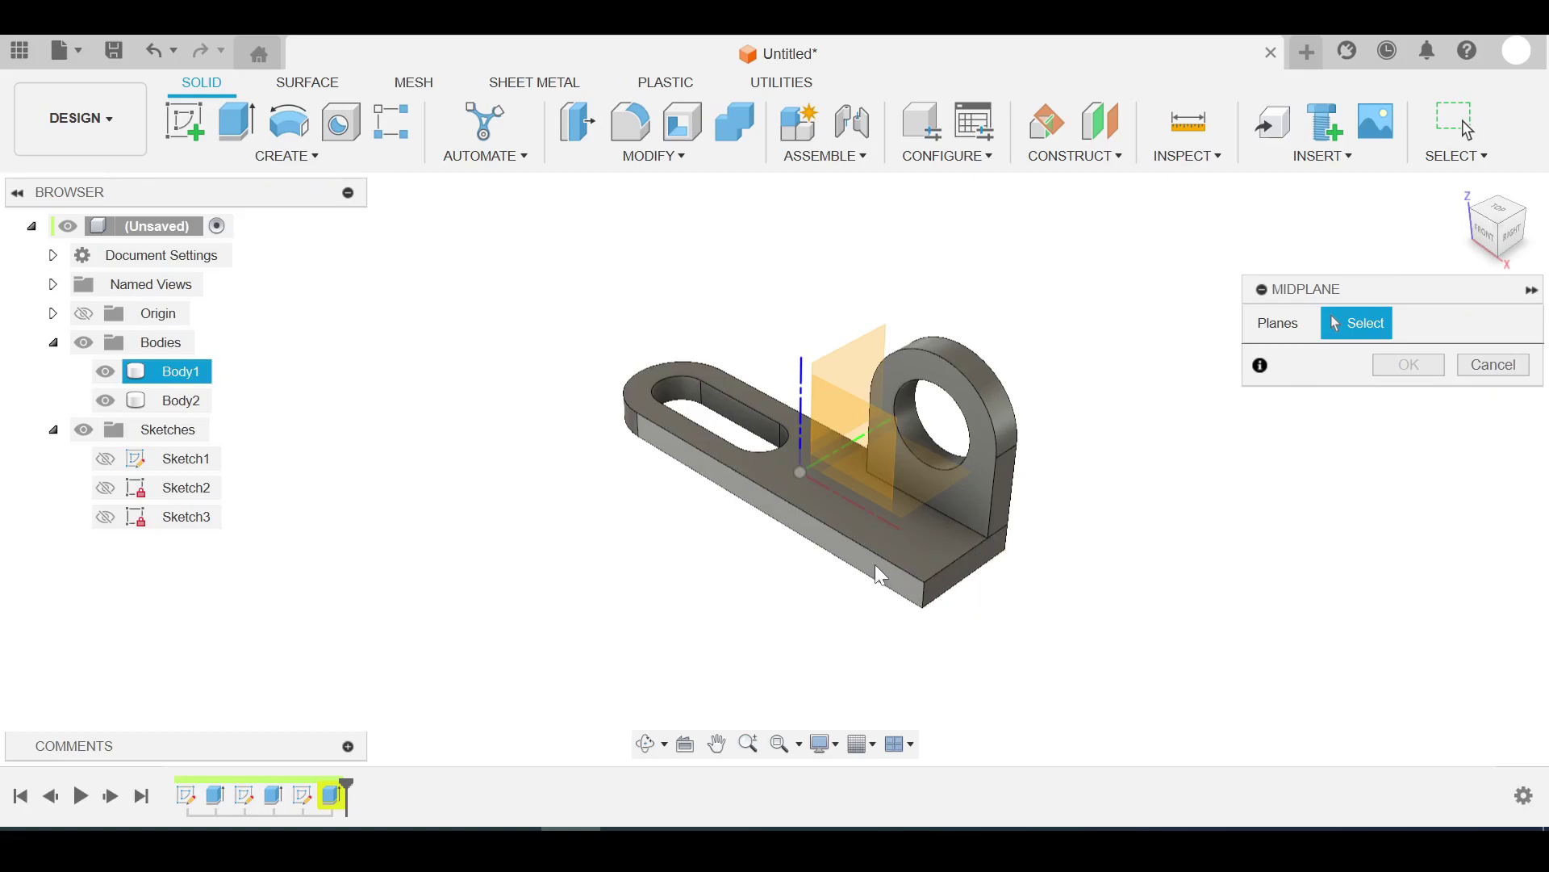
pyautogui.click(687, 717)
pyautogui.moveTo(823, 640)
pyautogui.mouseDown()
pyautogui.moveTo(657, 581)
pyautogui.moveTo(743, 617)
pyautogui.mouseUp()
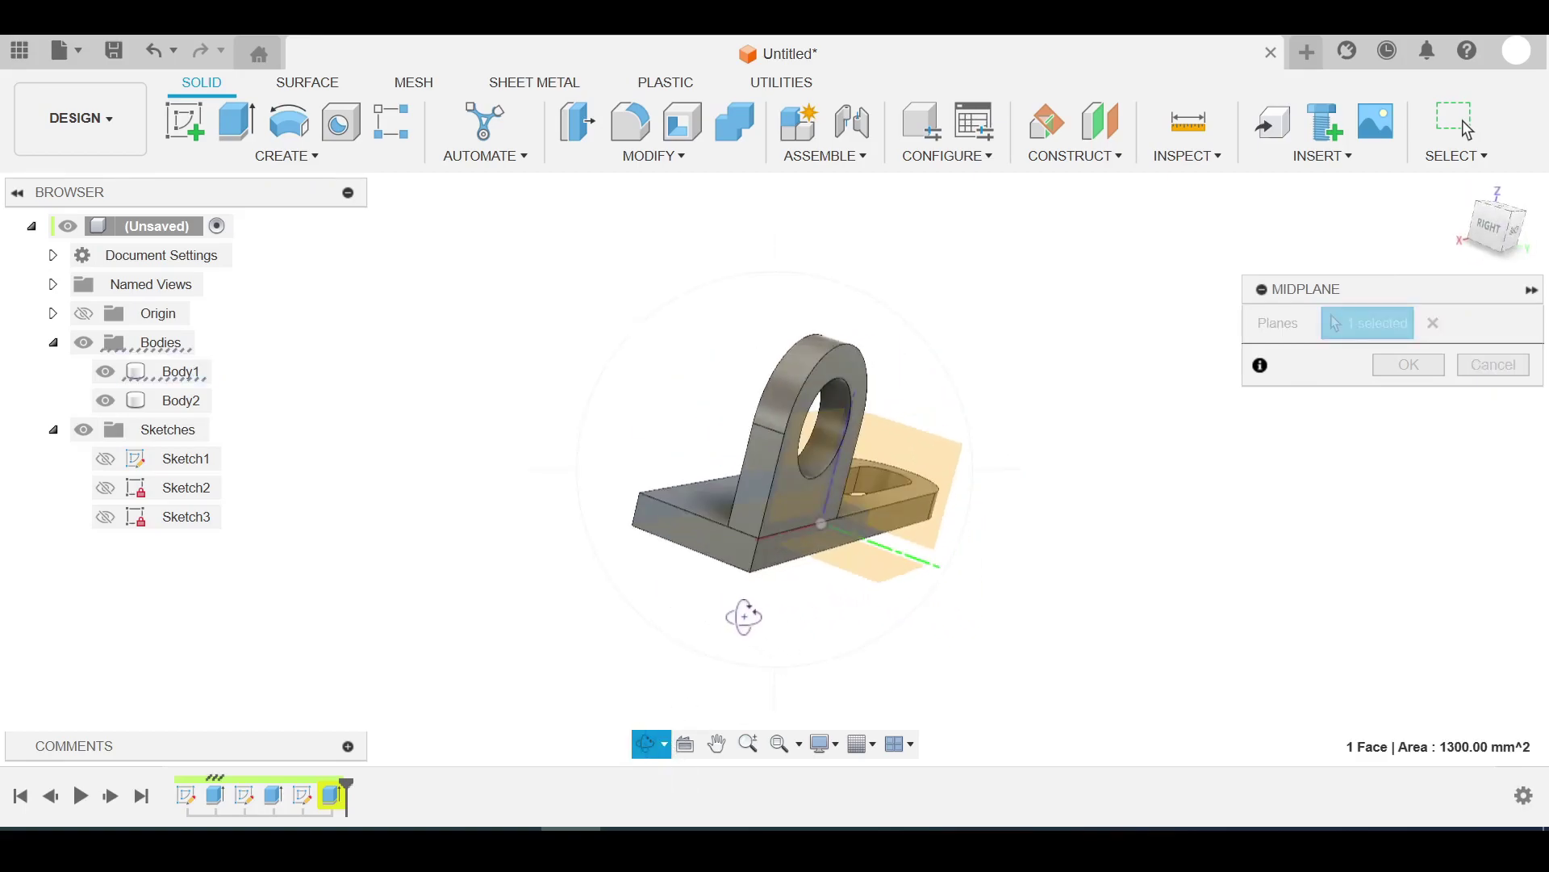
pyautogui.press('Escape')
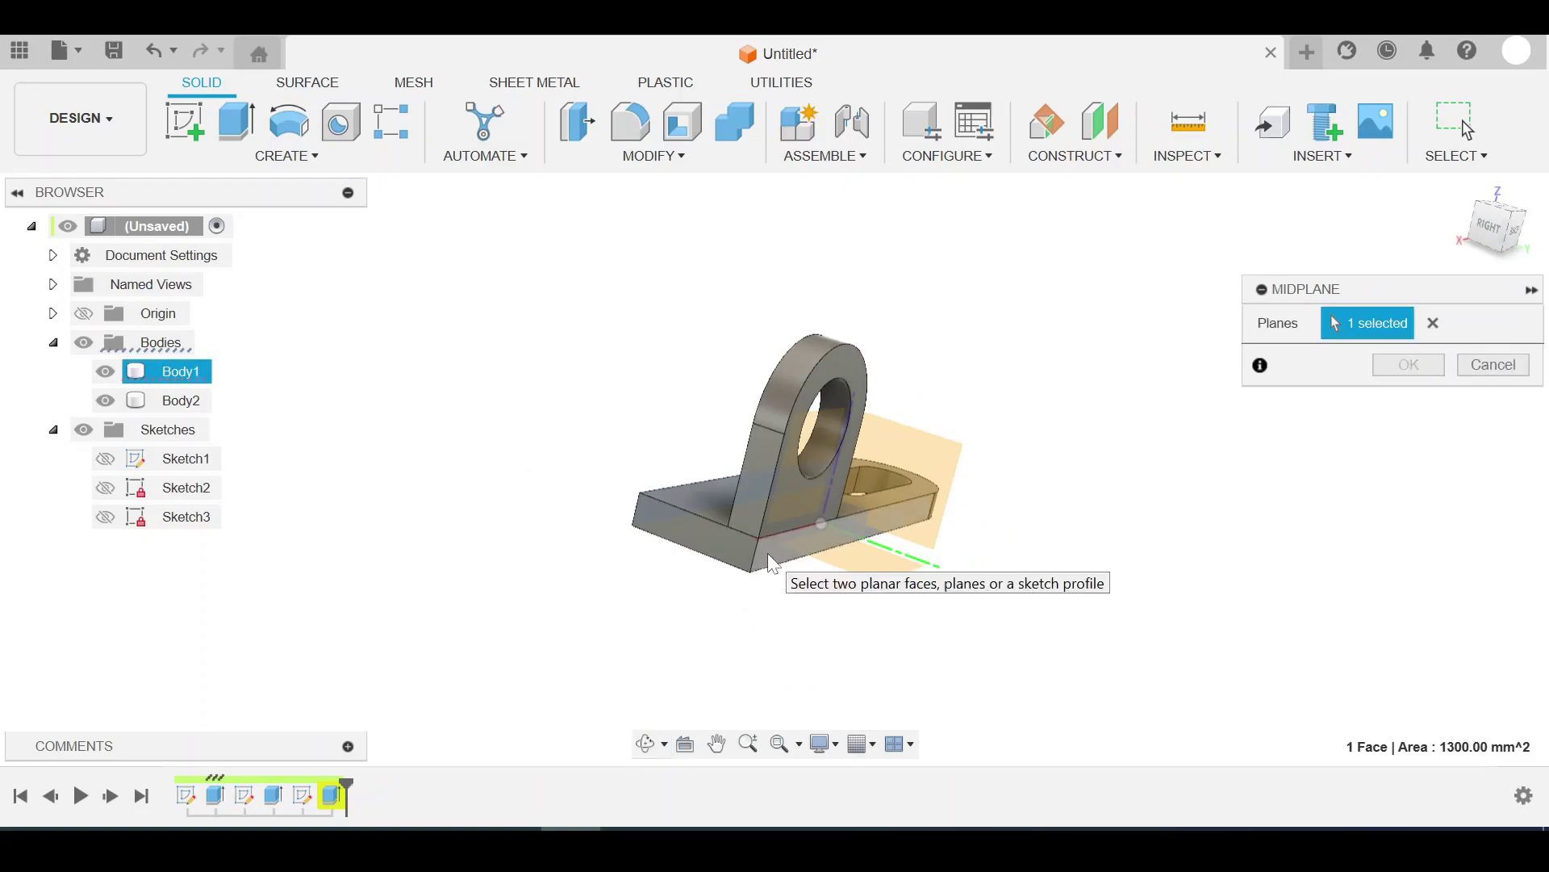
pyautogui.click(773, 569)
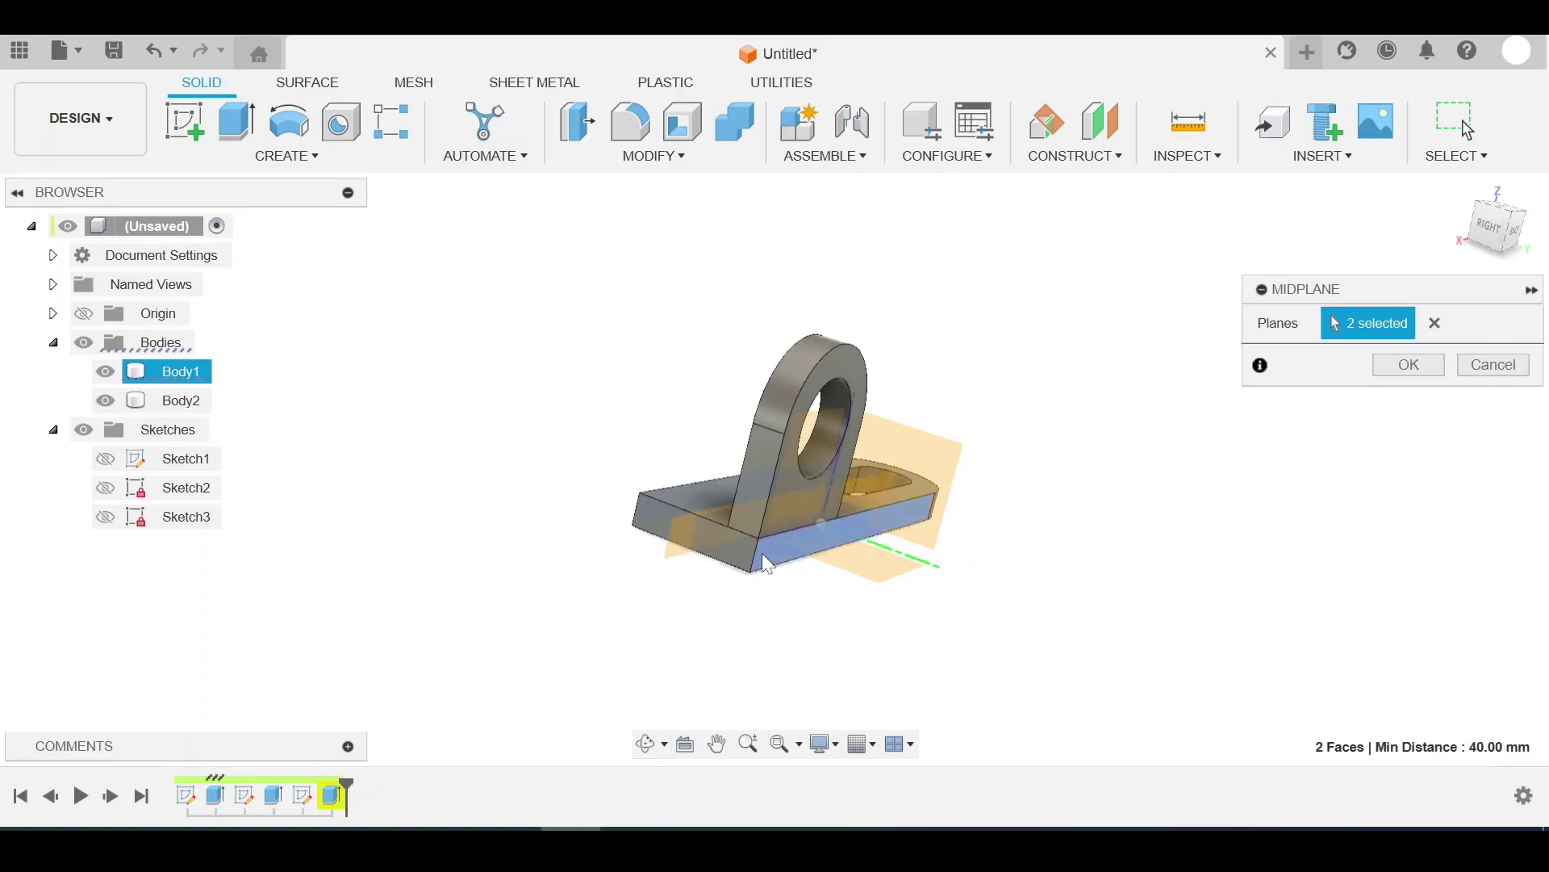
pyautogui.click(1384, 363)
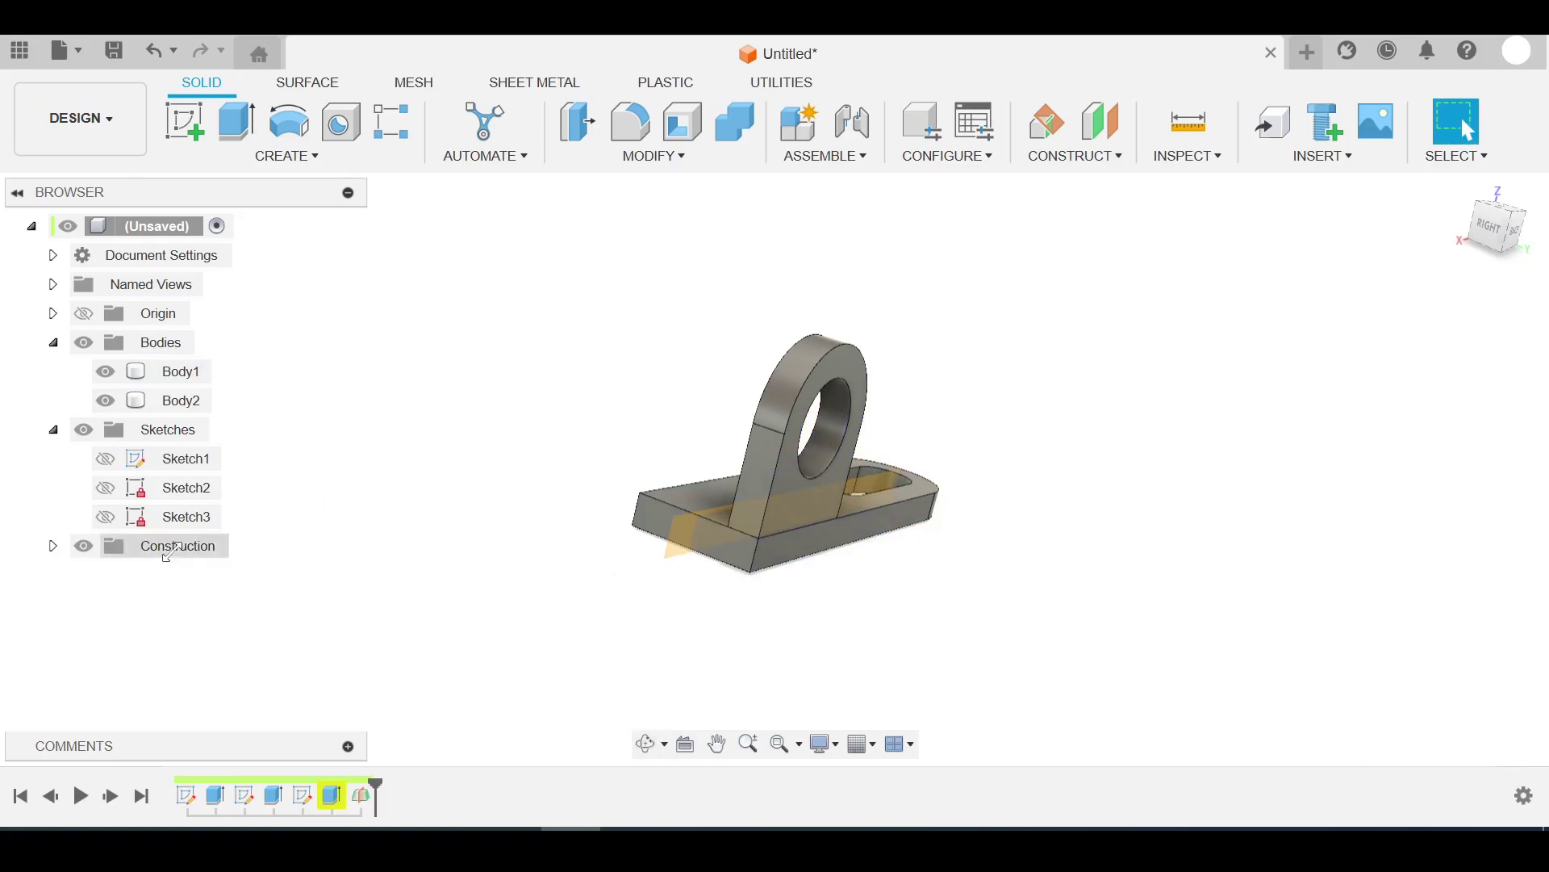
# Step: Mirror the upright tab body, Body2, across the midplane to create Body3
pyautogui.click(300, 155)
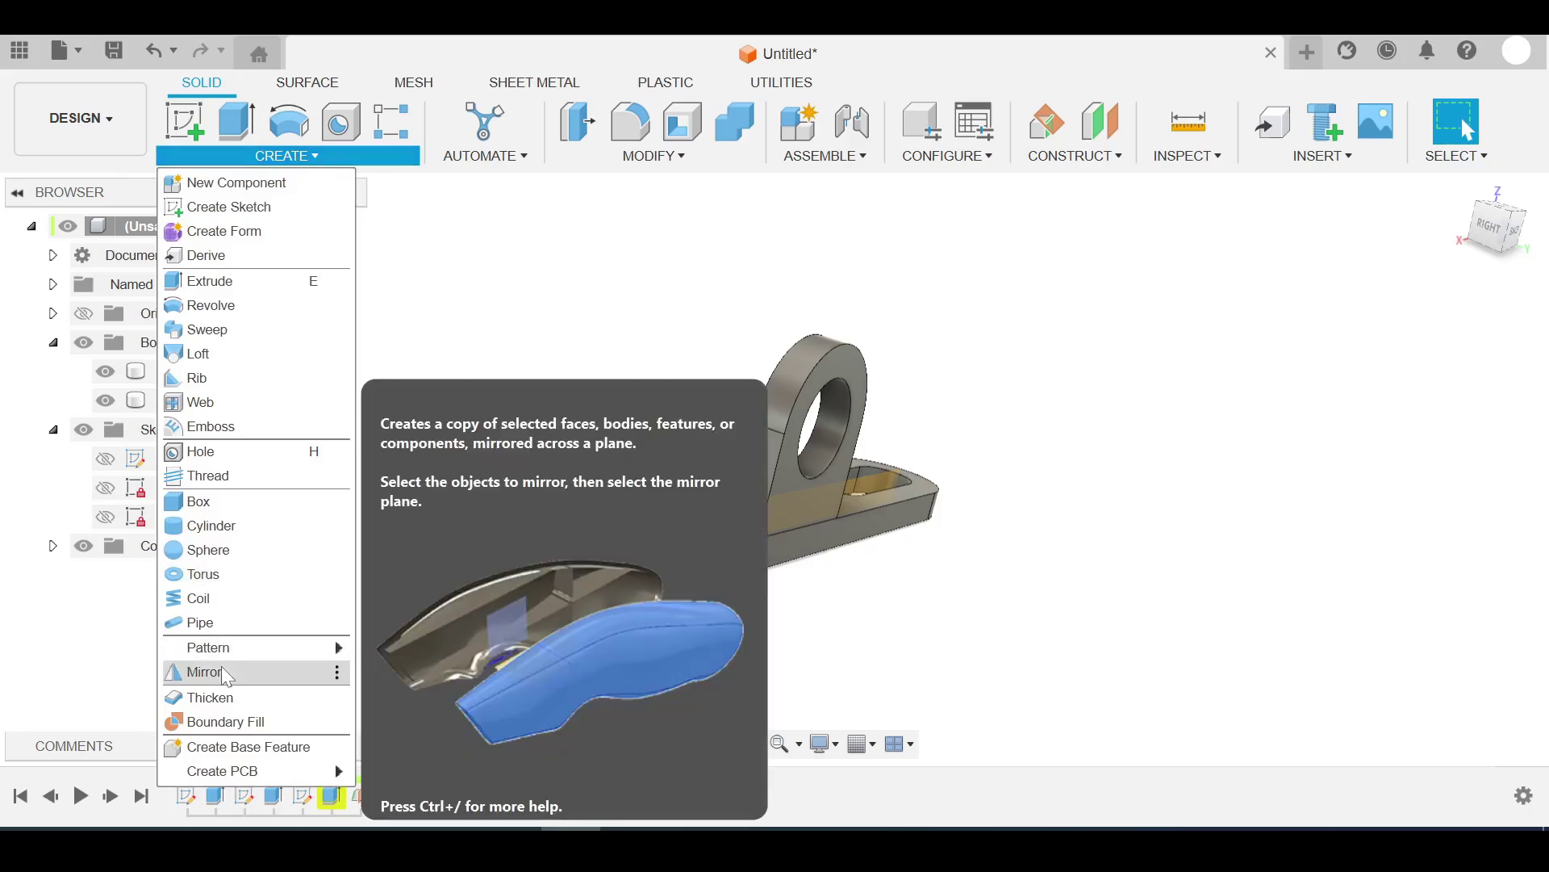
pyautogui.click(523, 412)
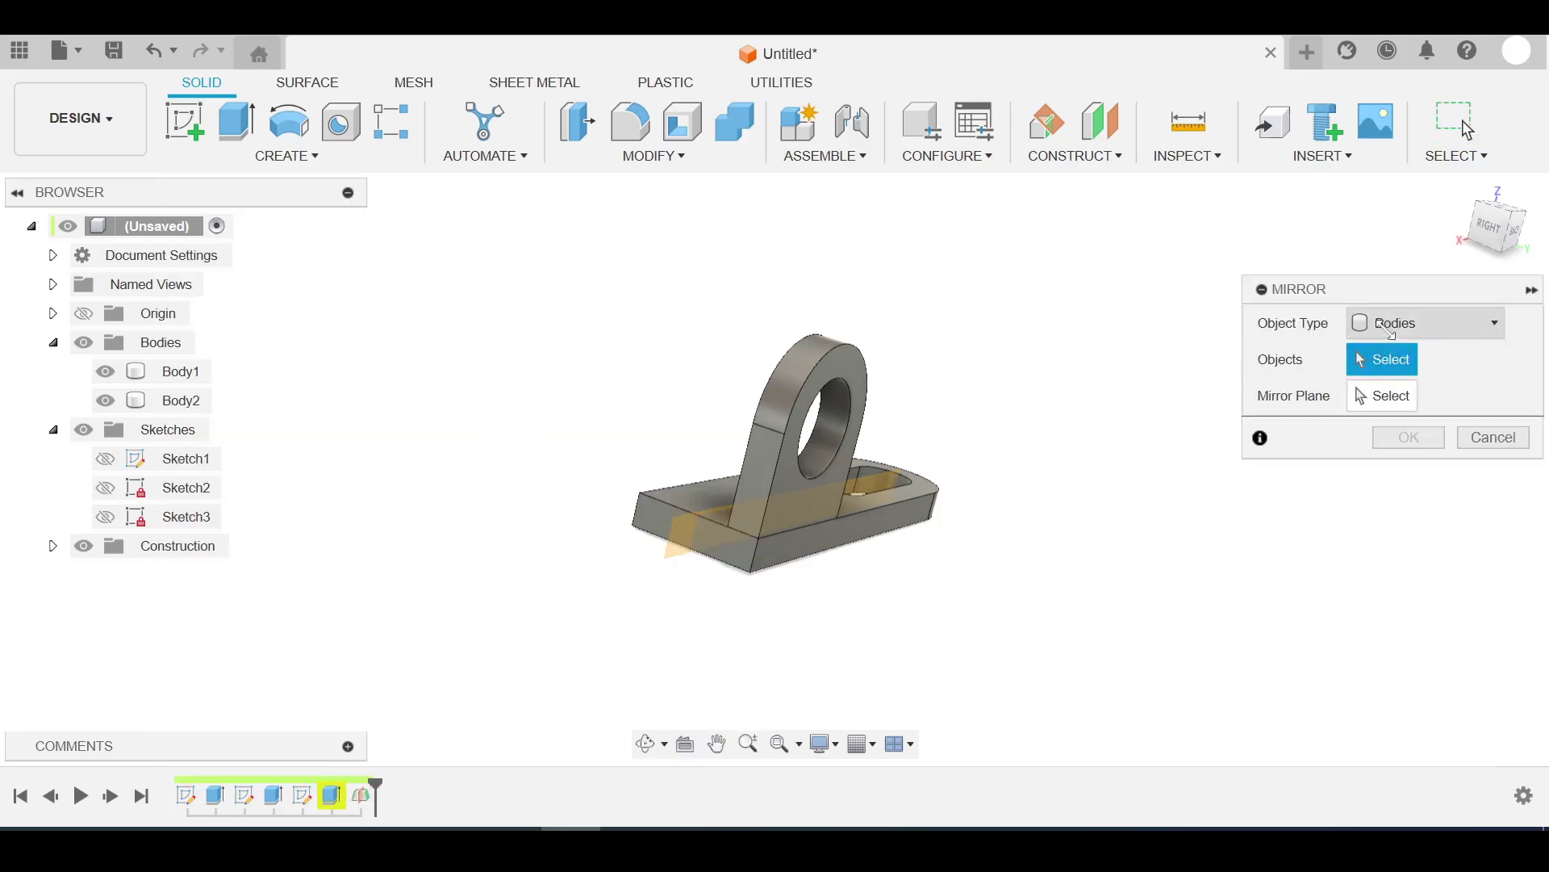
pyautogui.click(799, 437)
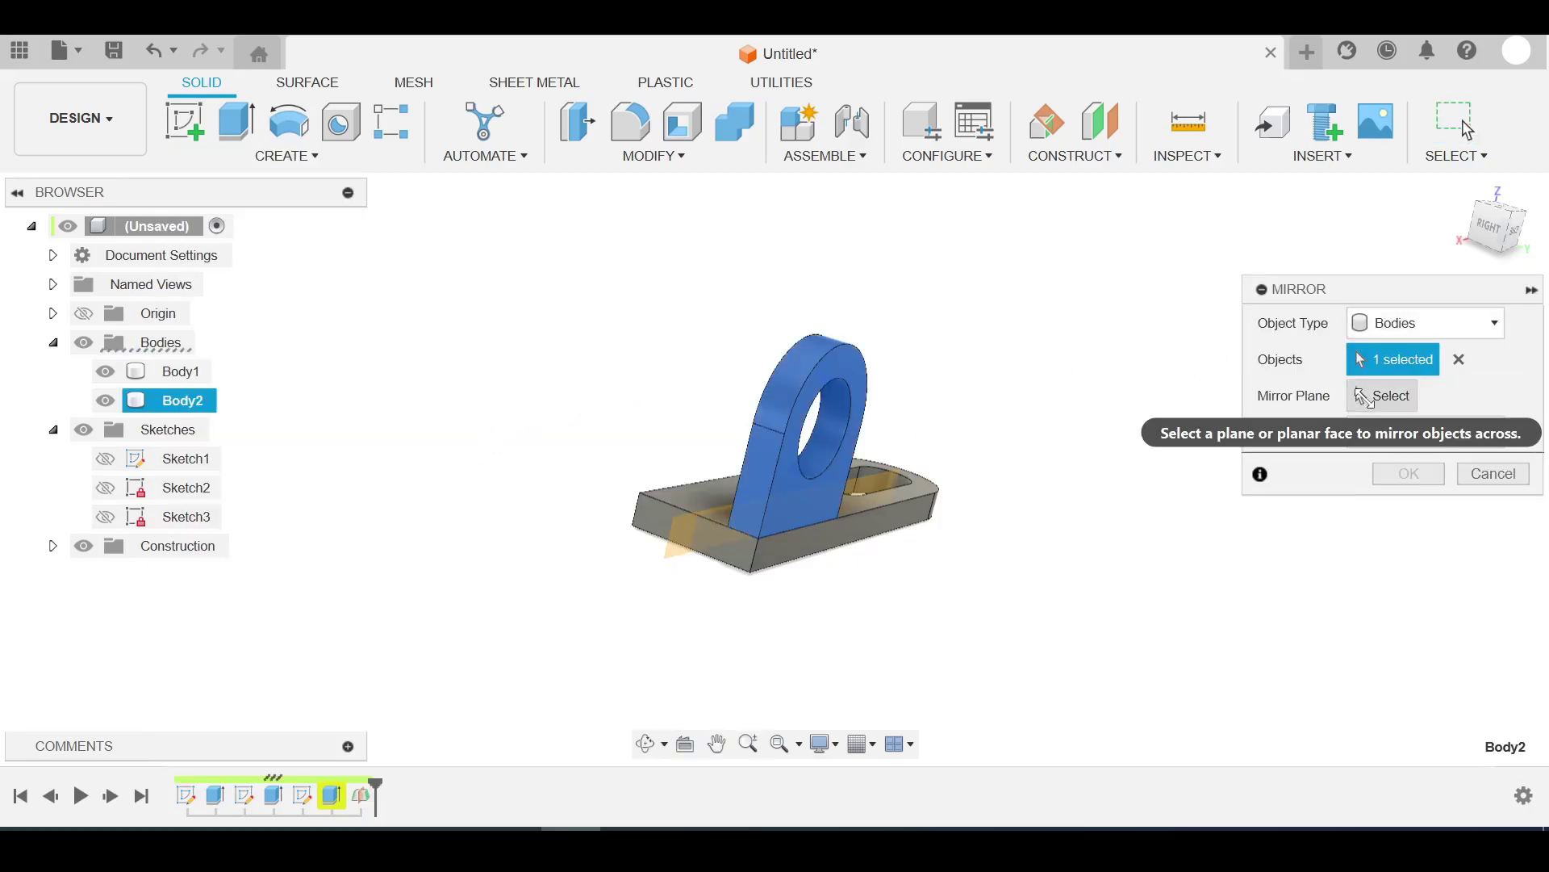
pyautogui.click(677, 552)
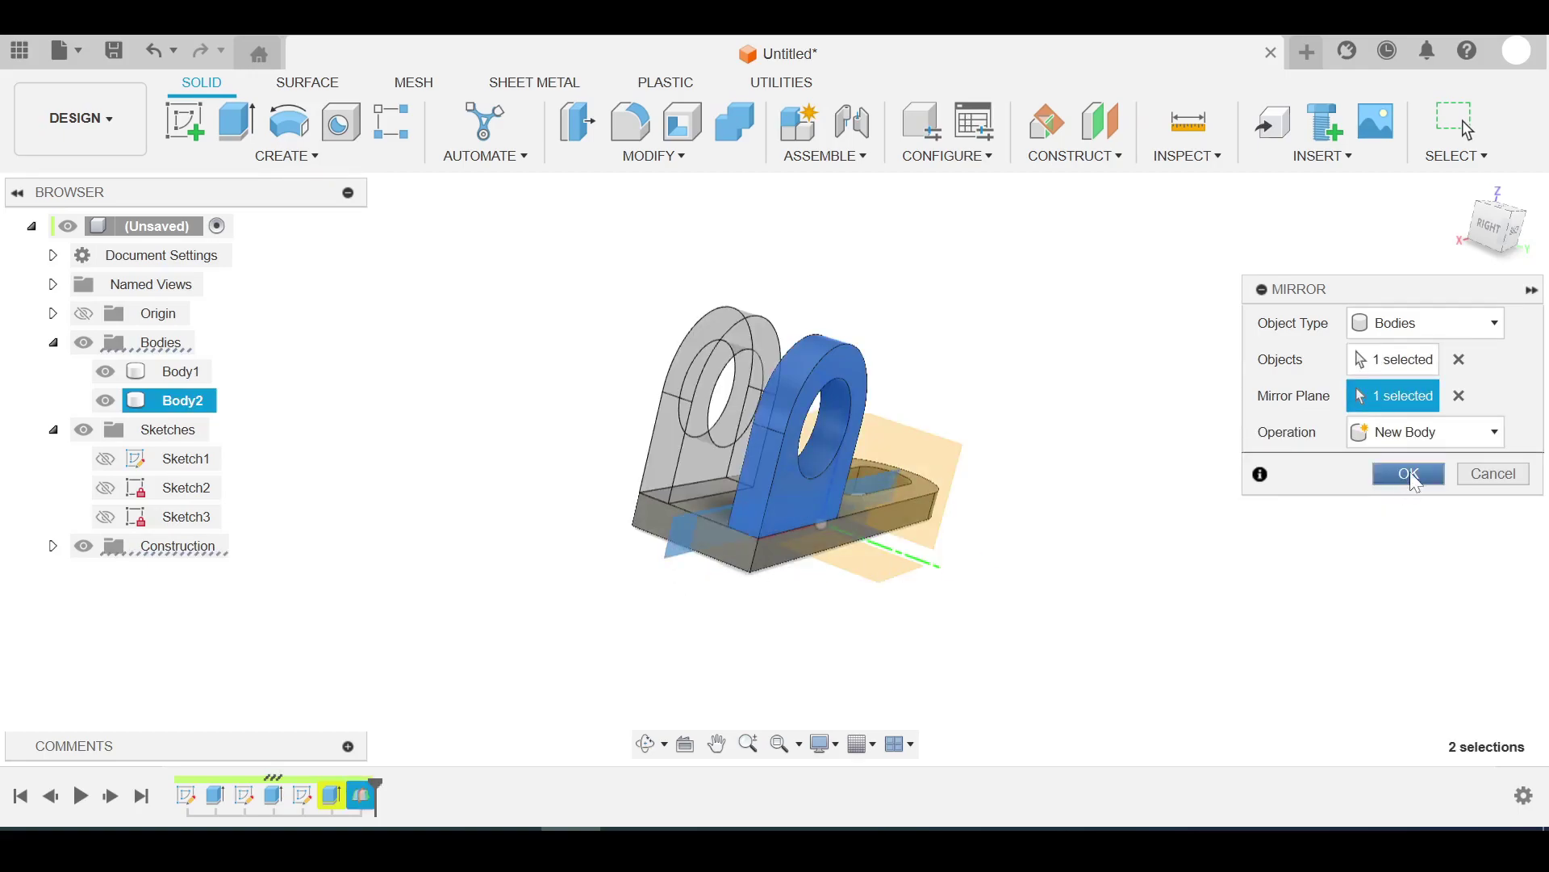
pyautogui.click(1411, 476)
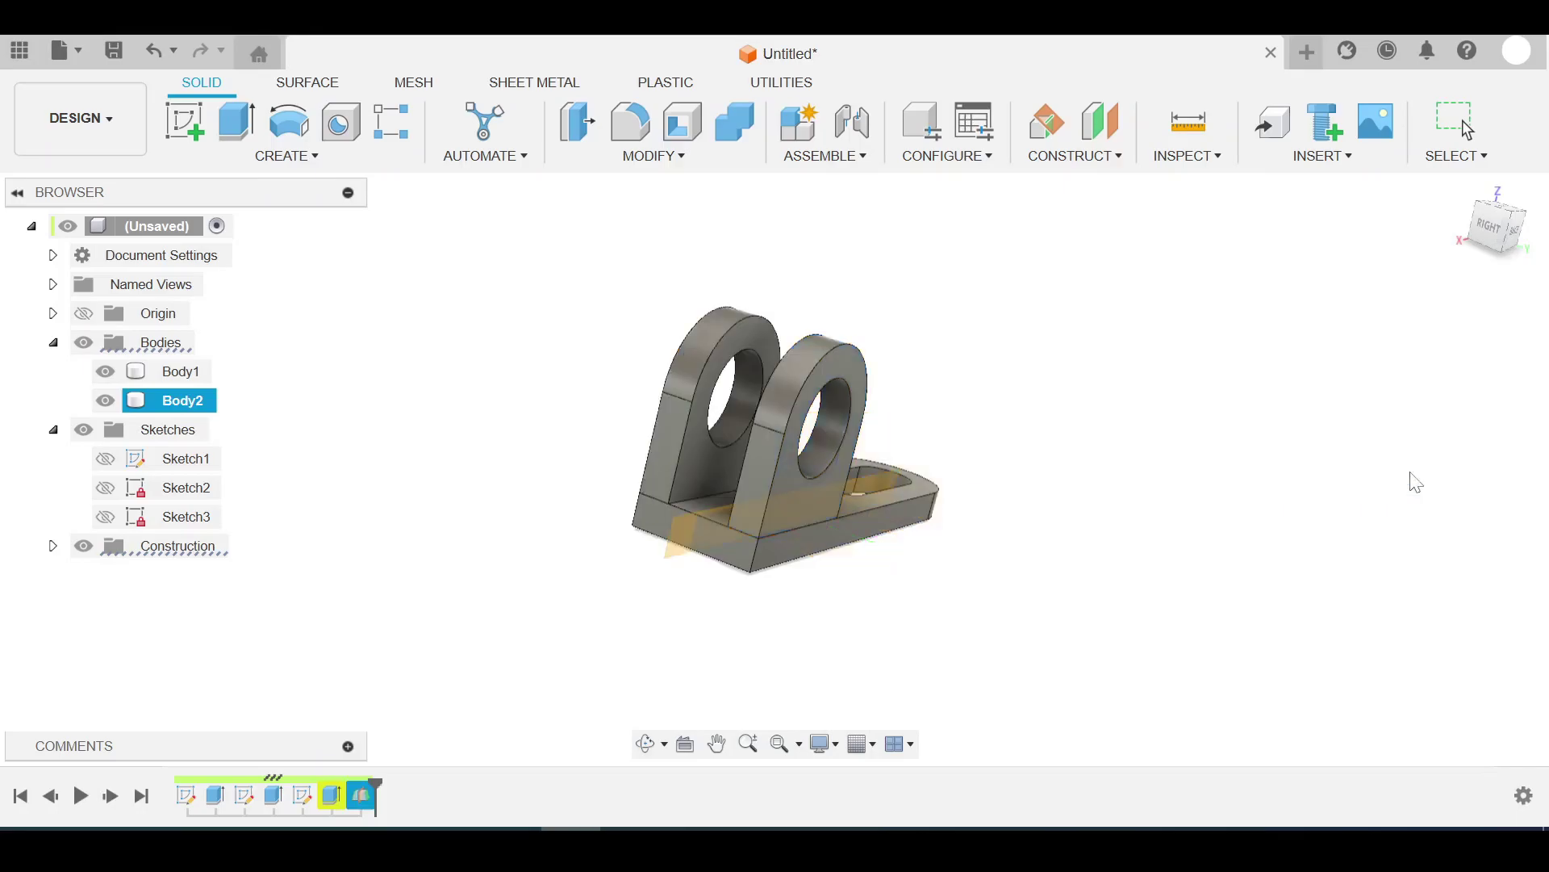
# Step: Return to the home view and hide the Construction folder's midplane
pyautogui.click(1463, 190)
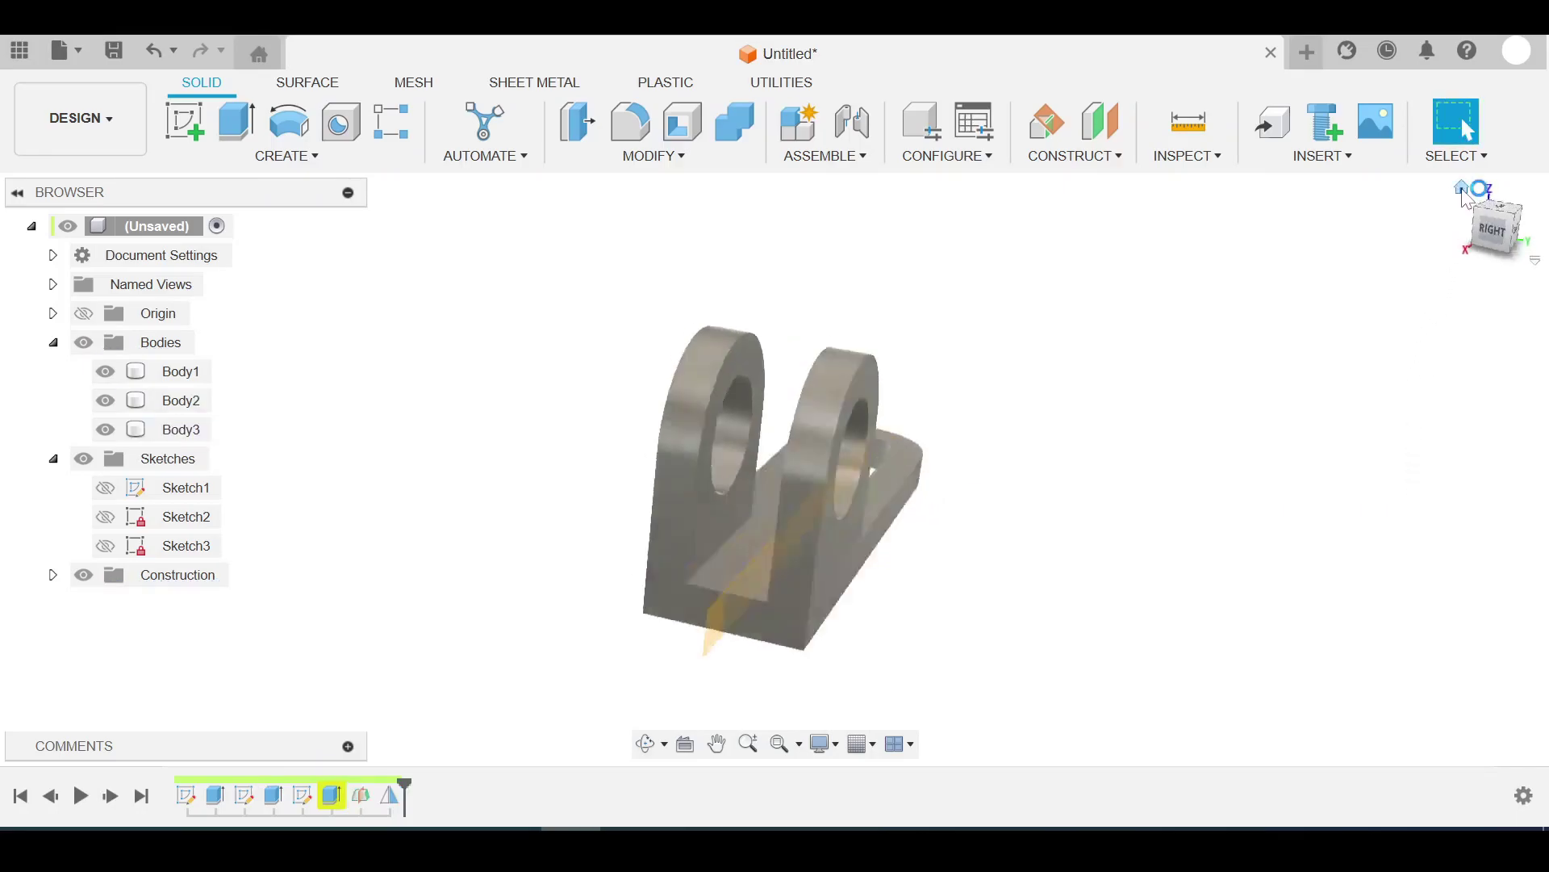
pyautogui.moveTo(1312, 512); pyautogui.dragTo(1200, 444, button='middle')
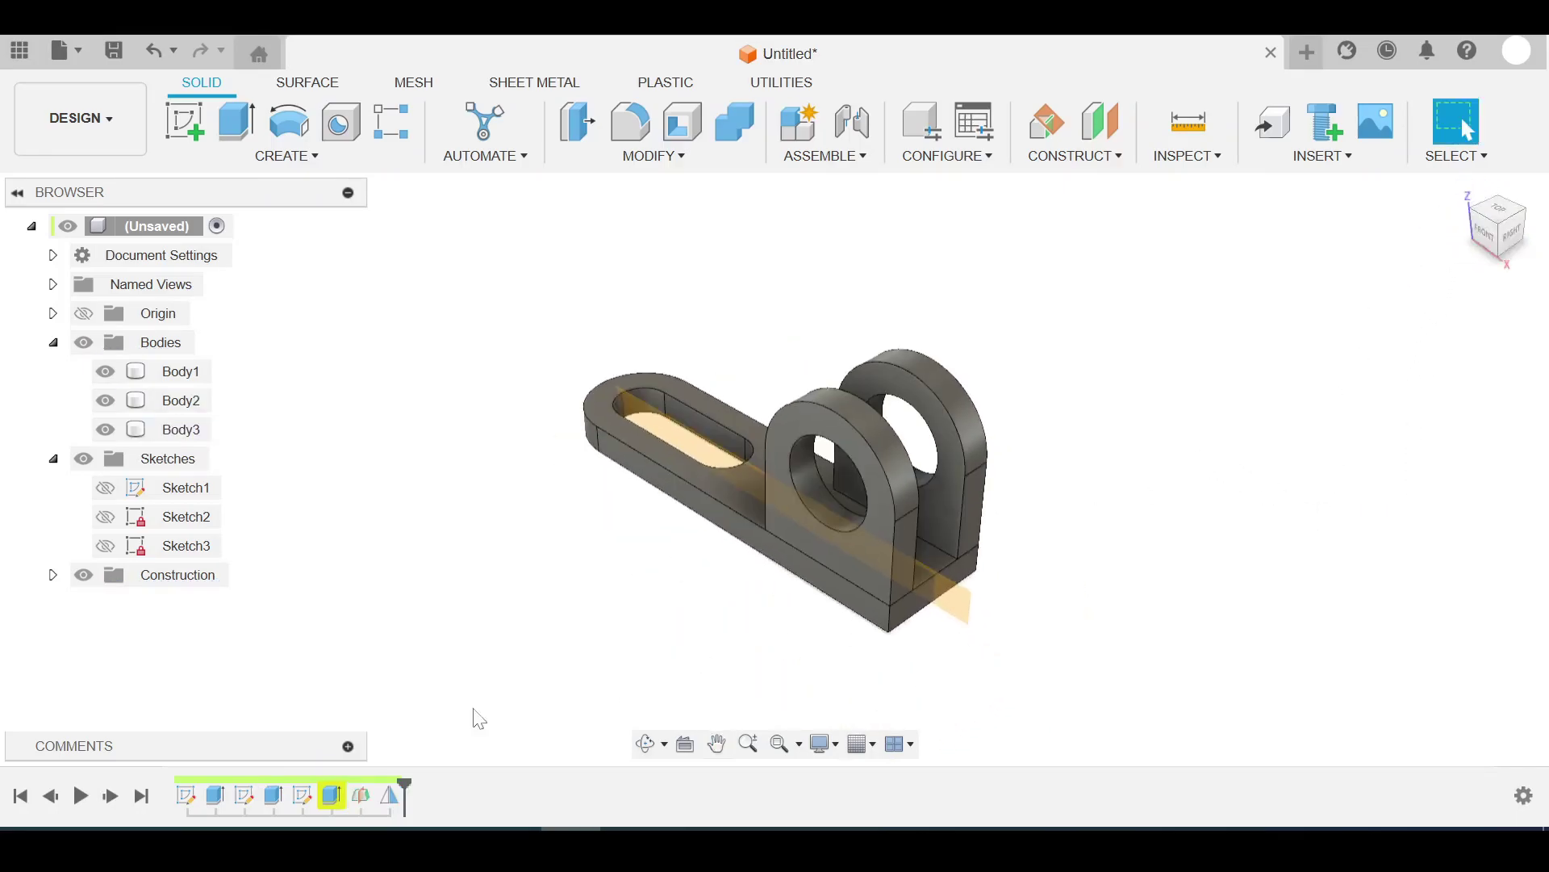
pyautogui.click(83, 575)
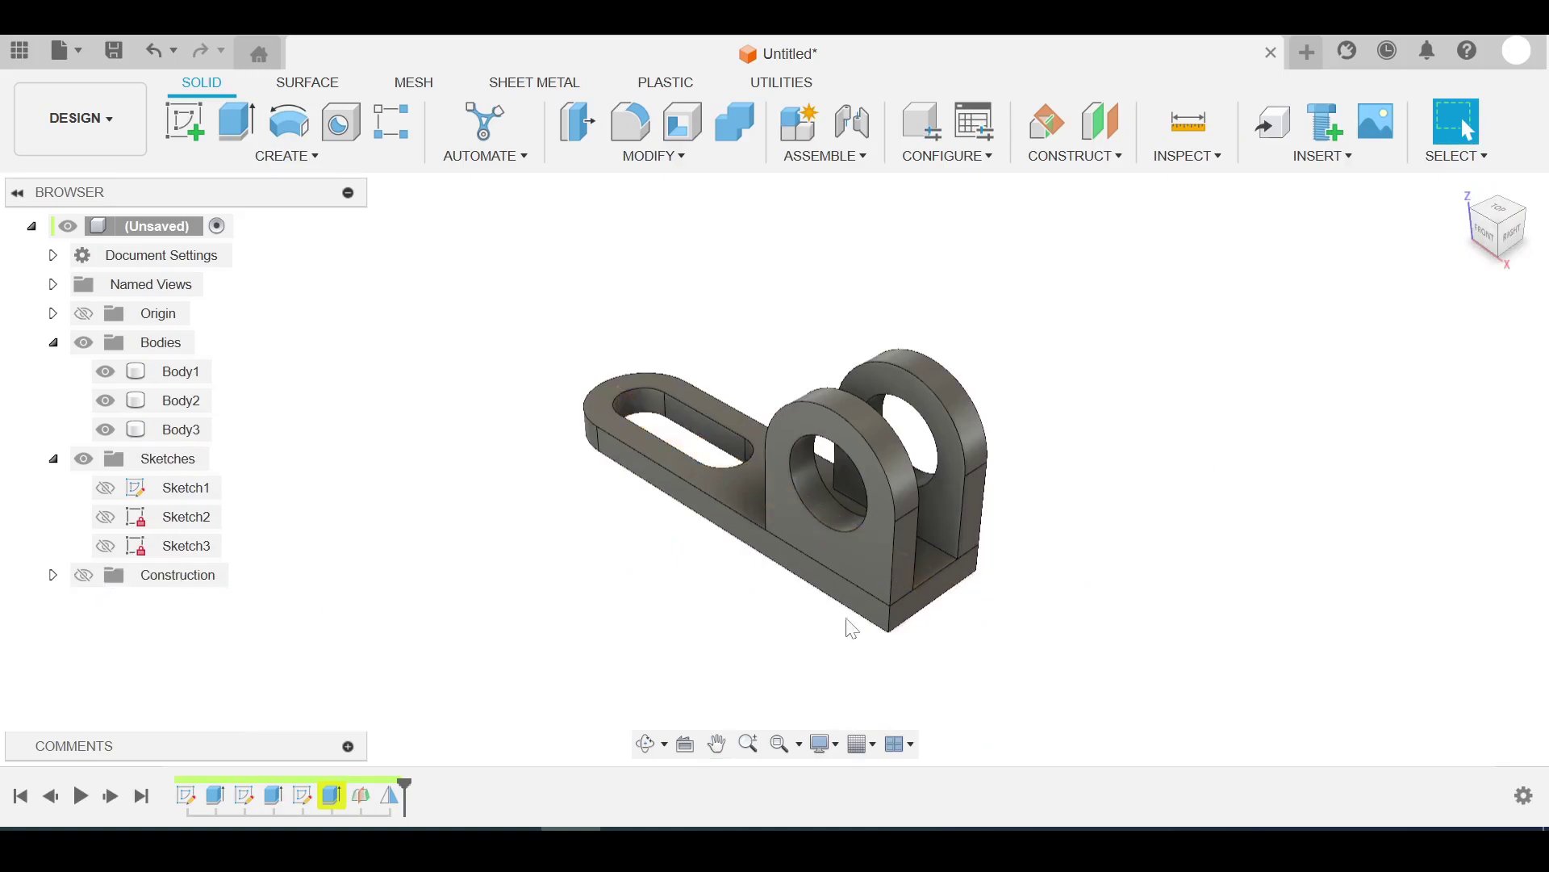
pyautogui.scroll(2, 949, 635)
# Step: Inspect the bracket from the Right and Home views, checking the tab edges, uprights and base face
pyautogui.click(1510, 234)
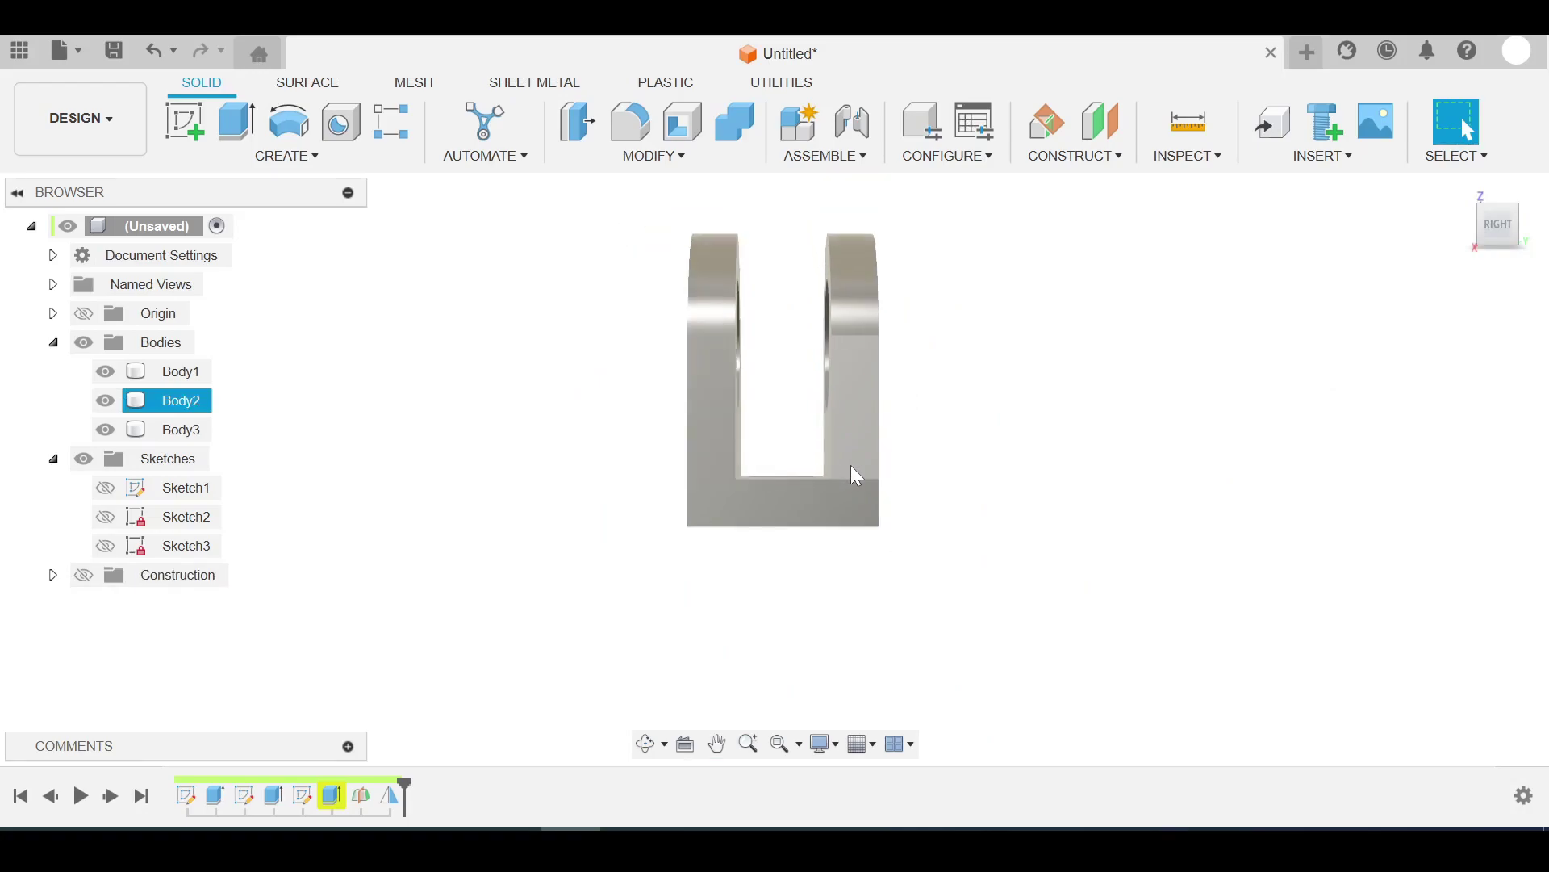
pyautogui.click(1467, 194)
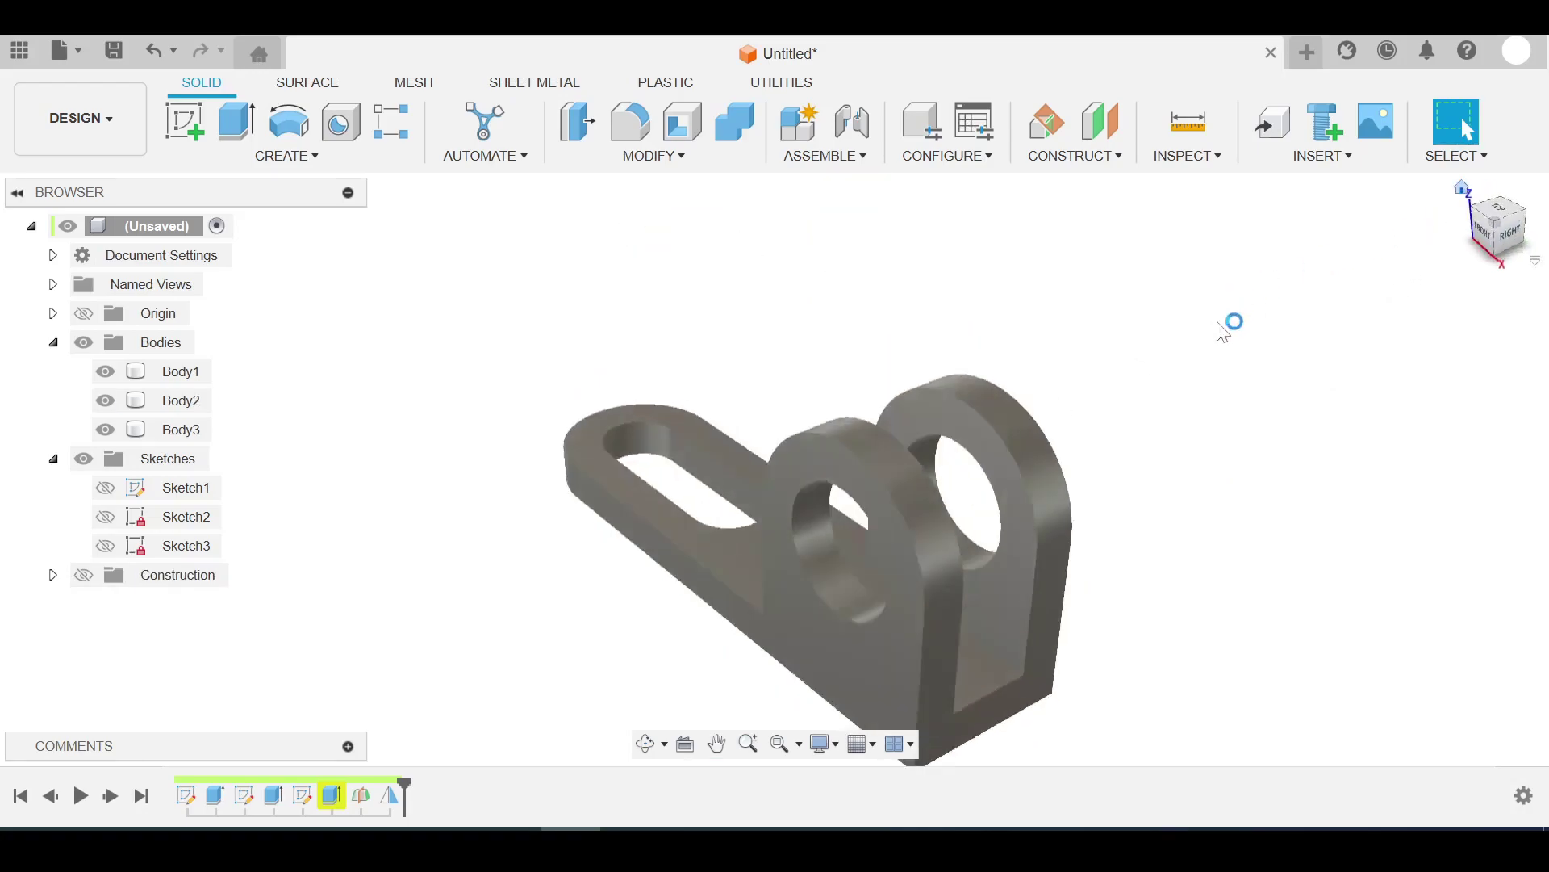
pyautogui.keyDown('shift'); pyautogui.moveTo(1262, 442); pyautogui.dragTo(1218, 487, button='middle'); pyautogui.keyUp('shift')
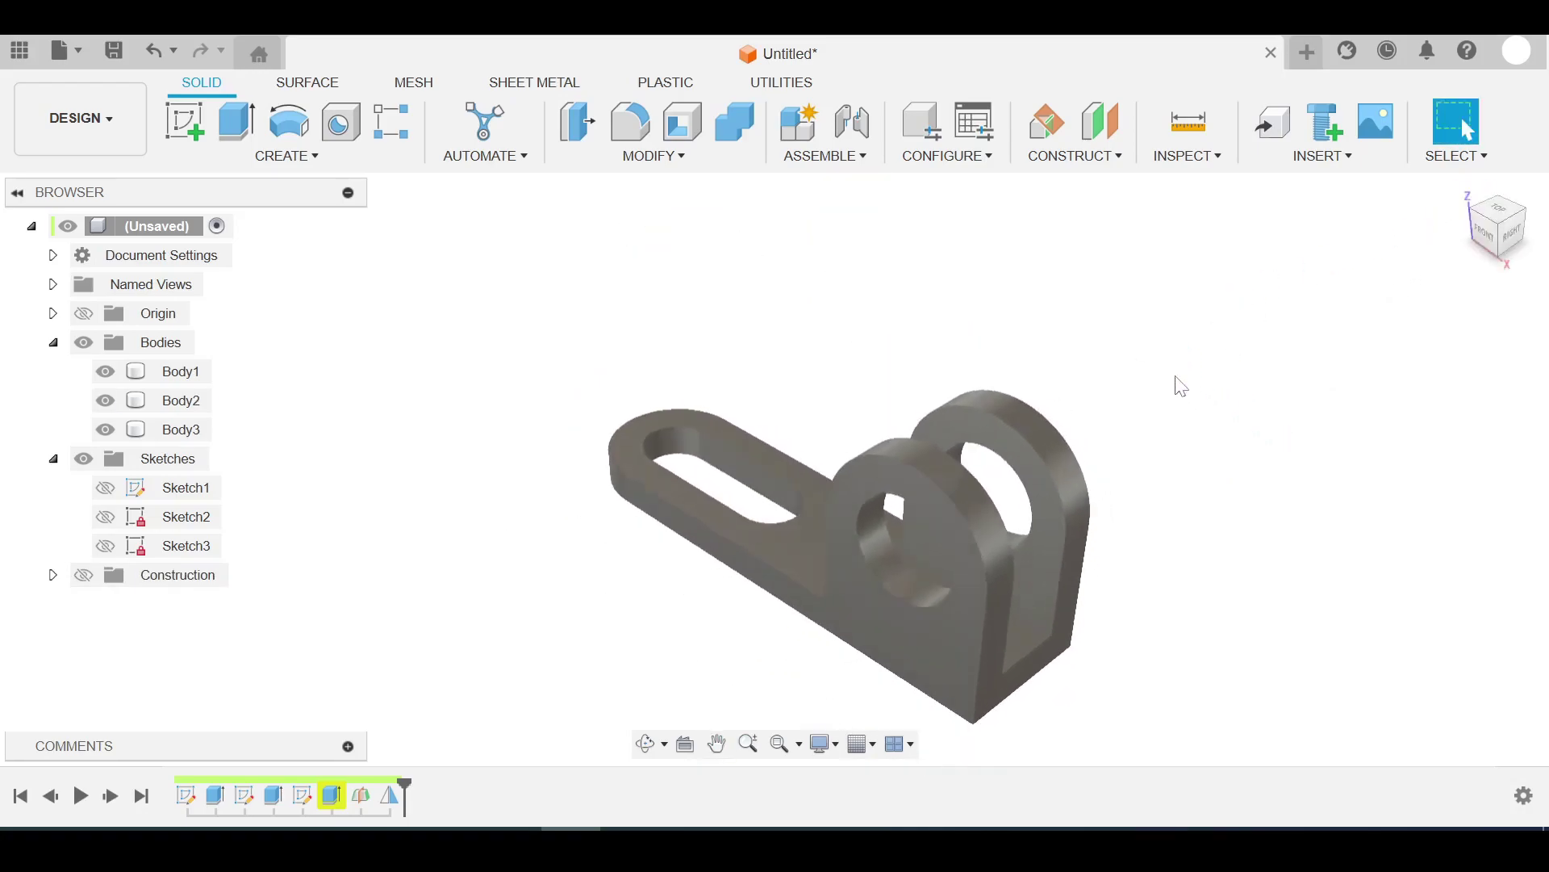
pyautogui.click(1086, 484)
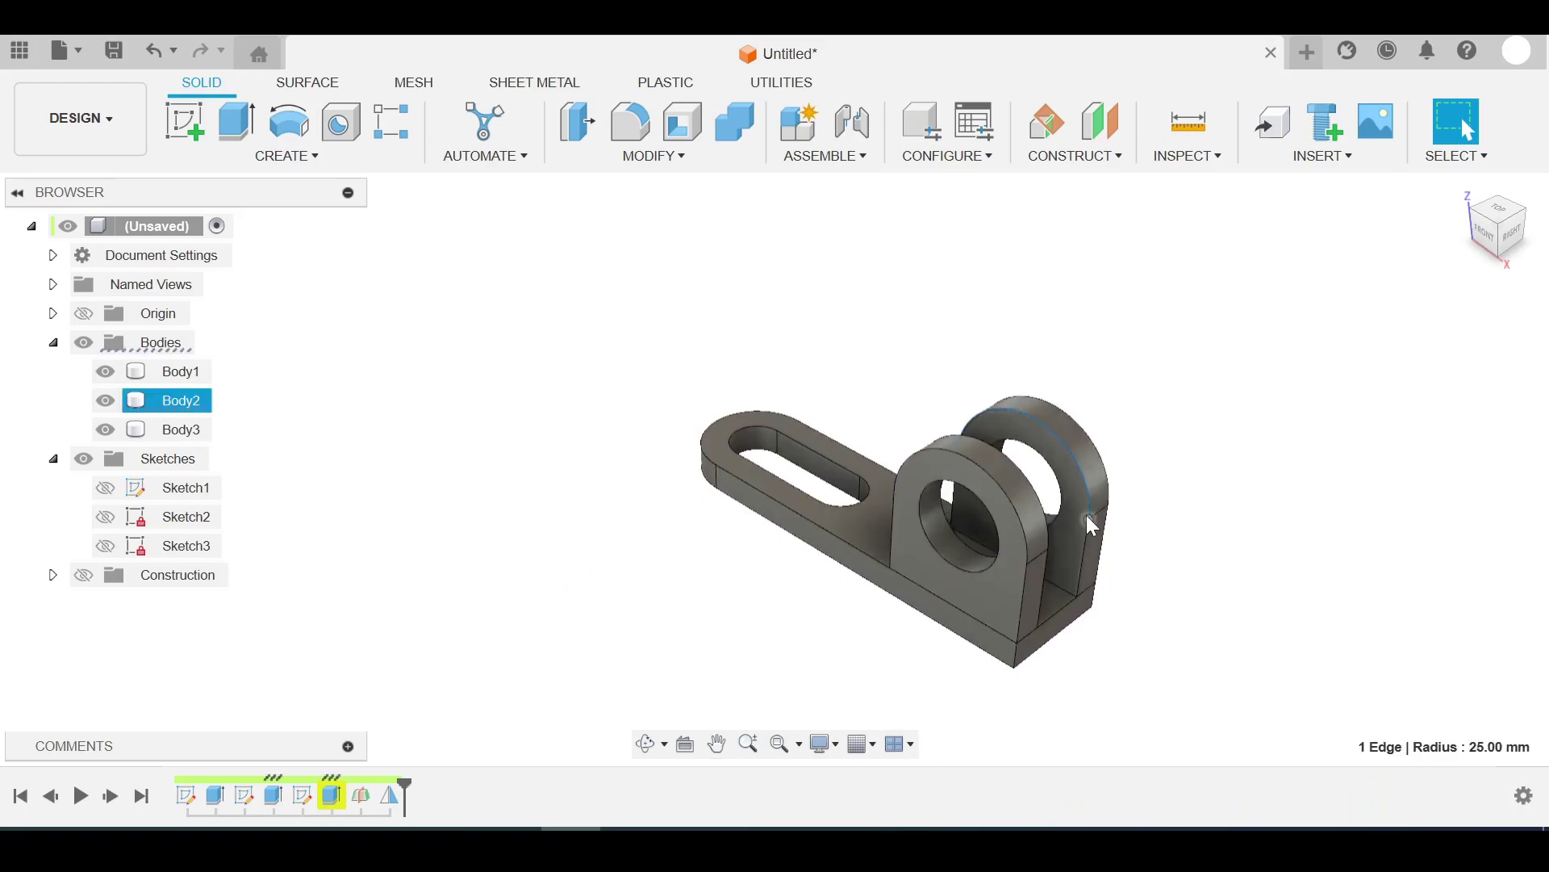
pyautogui.click(1071, 544)
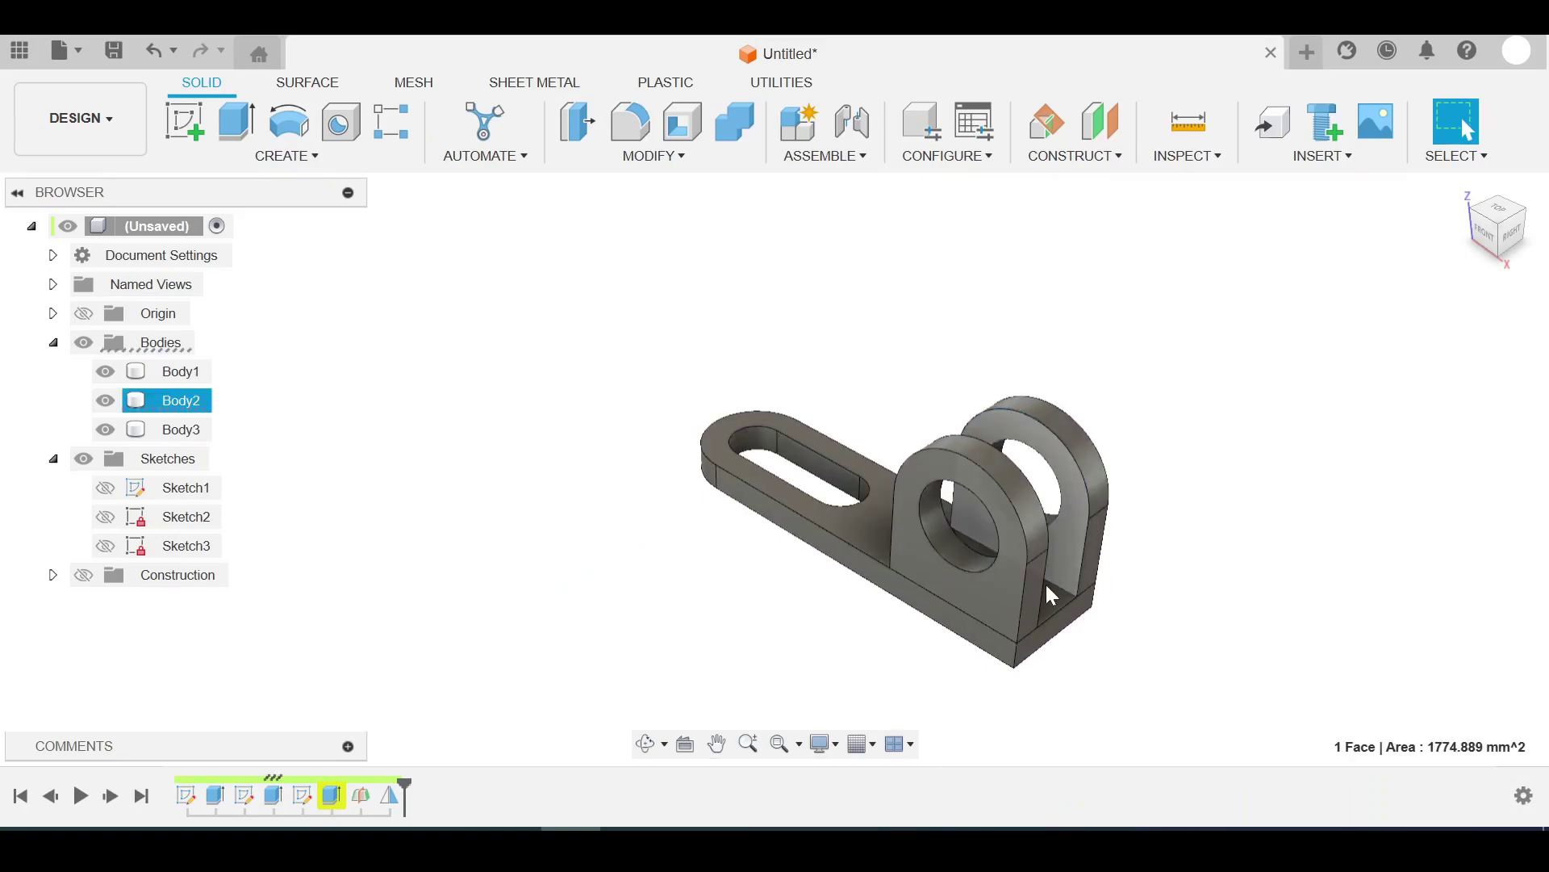
pyautogui.click(1014, 578)
pyautogui.click(817, 510)
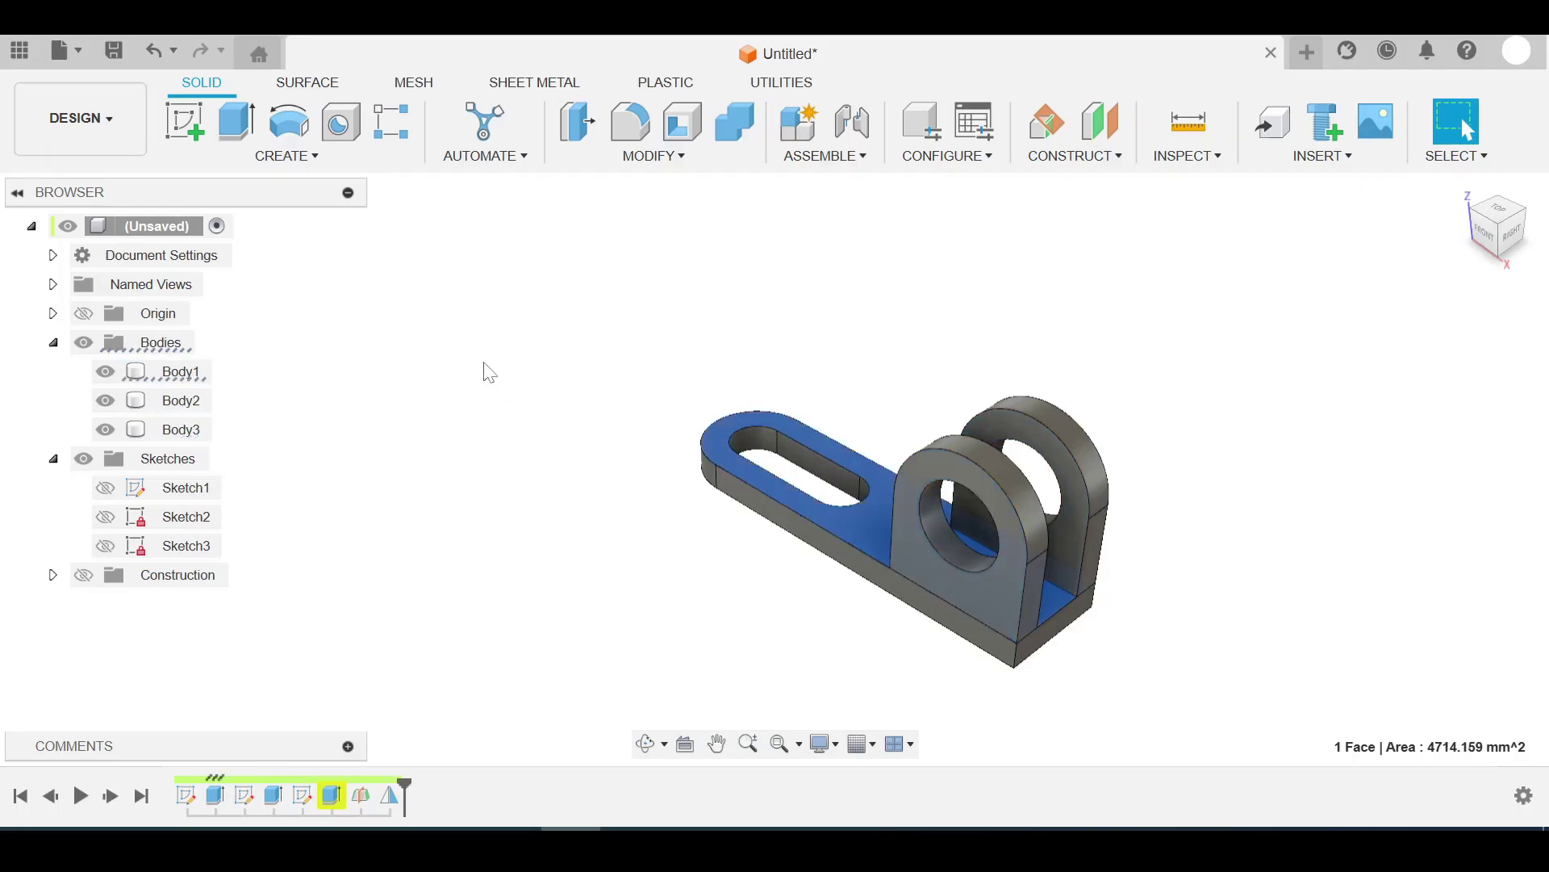
pyautogui.click(485, 370)
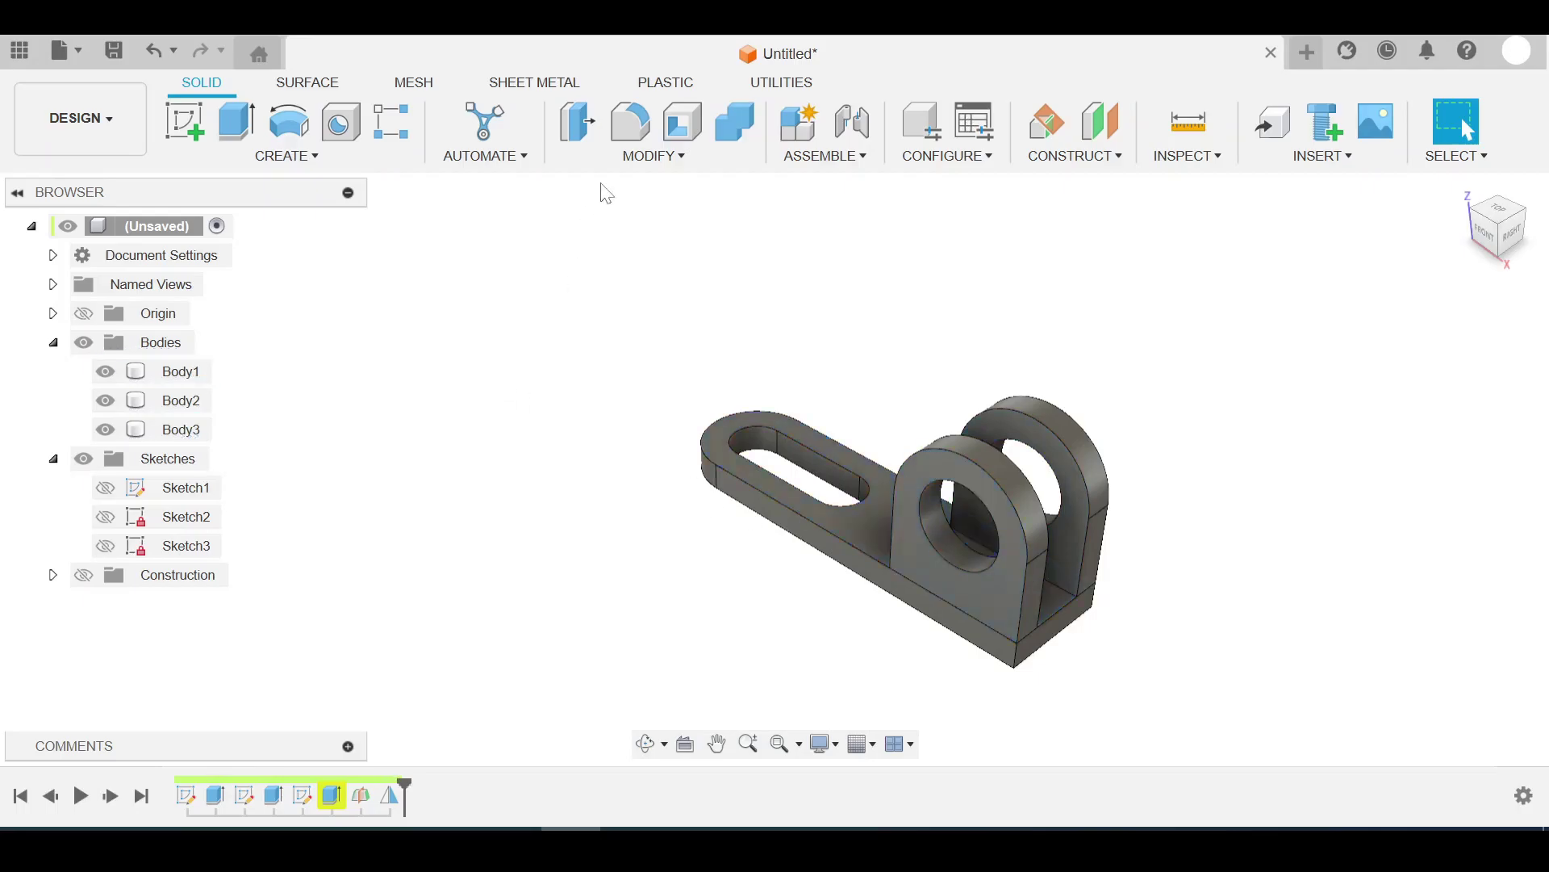
# Step: Join Body2 and Body3 into target Body1 with a Combine operation
pyautogui.click(685, 156)
pyautogui.click(605, 338)
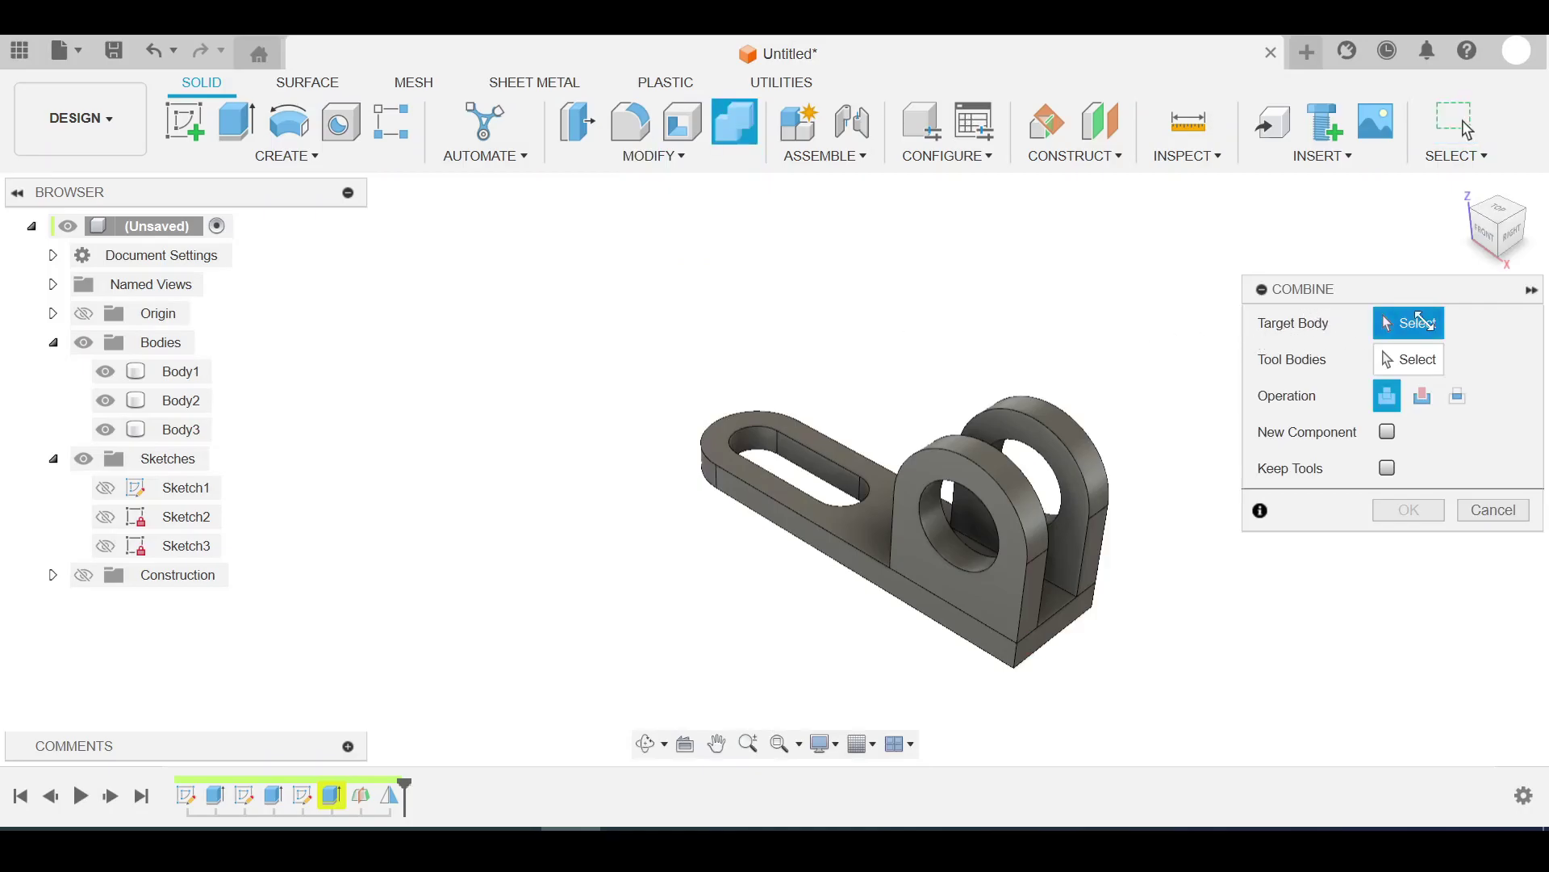
pyautogui.click(806, 512)
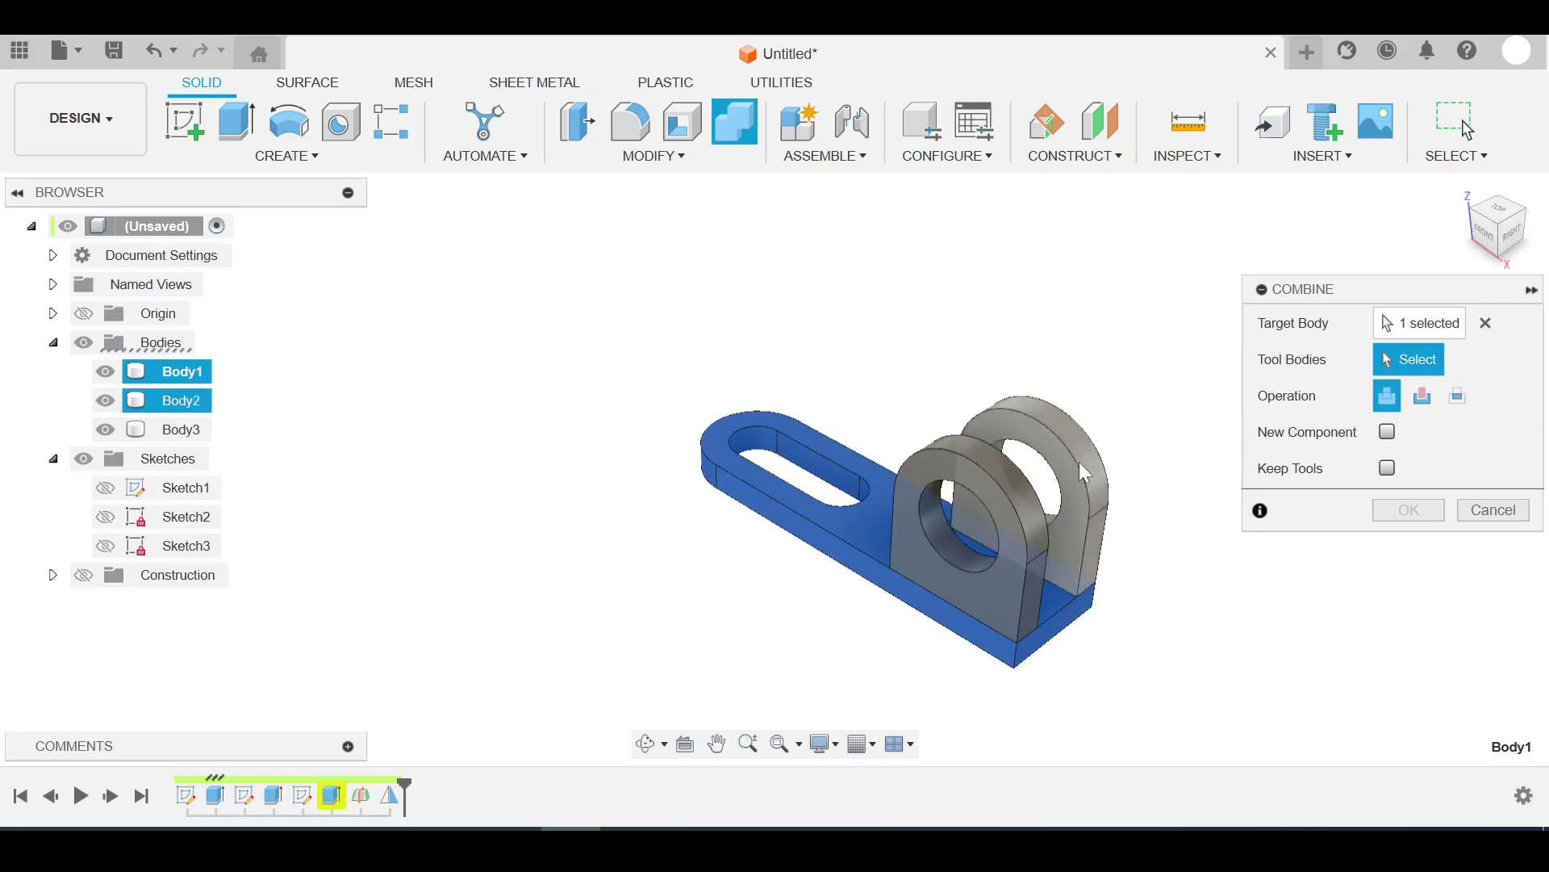
pyautogui.click(1015, 505)
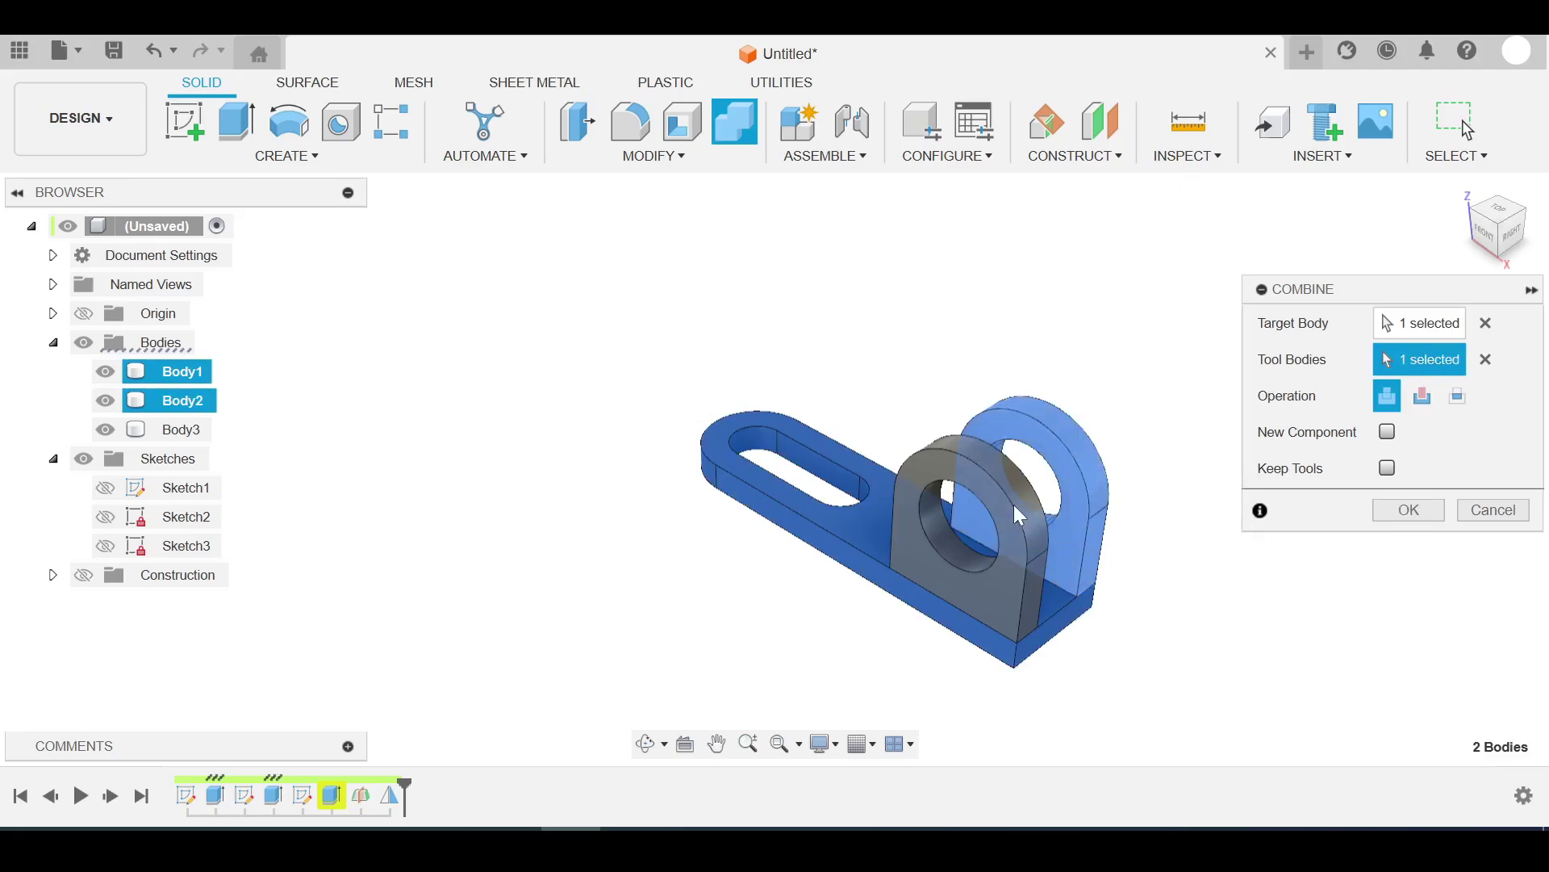
pyautogui.click(1015, 589)
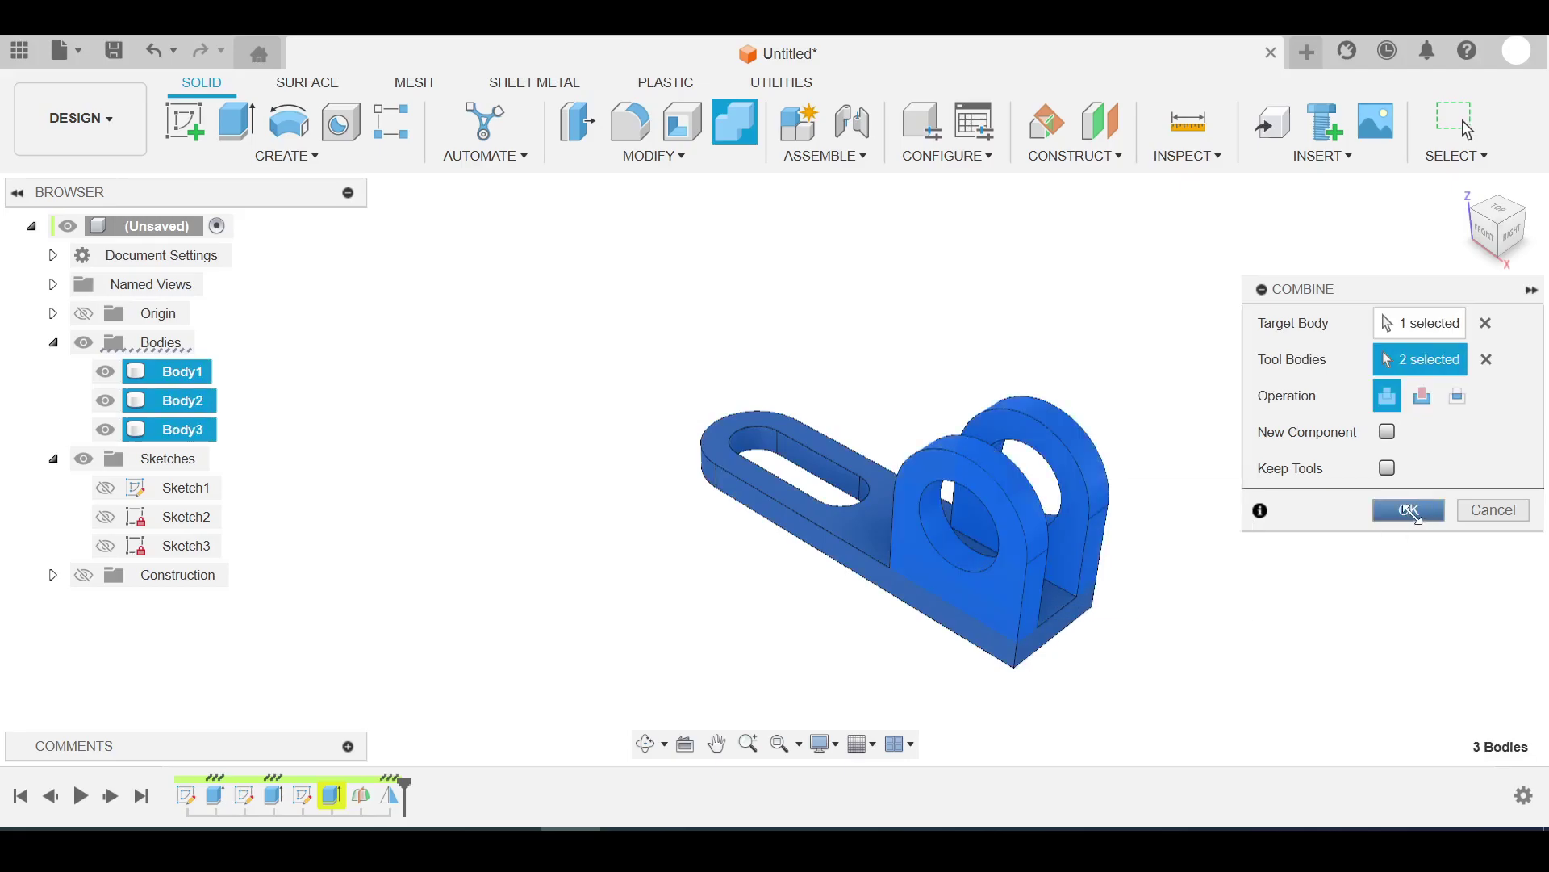
pyautogui.click(1409, 511)
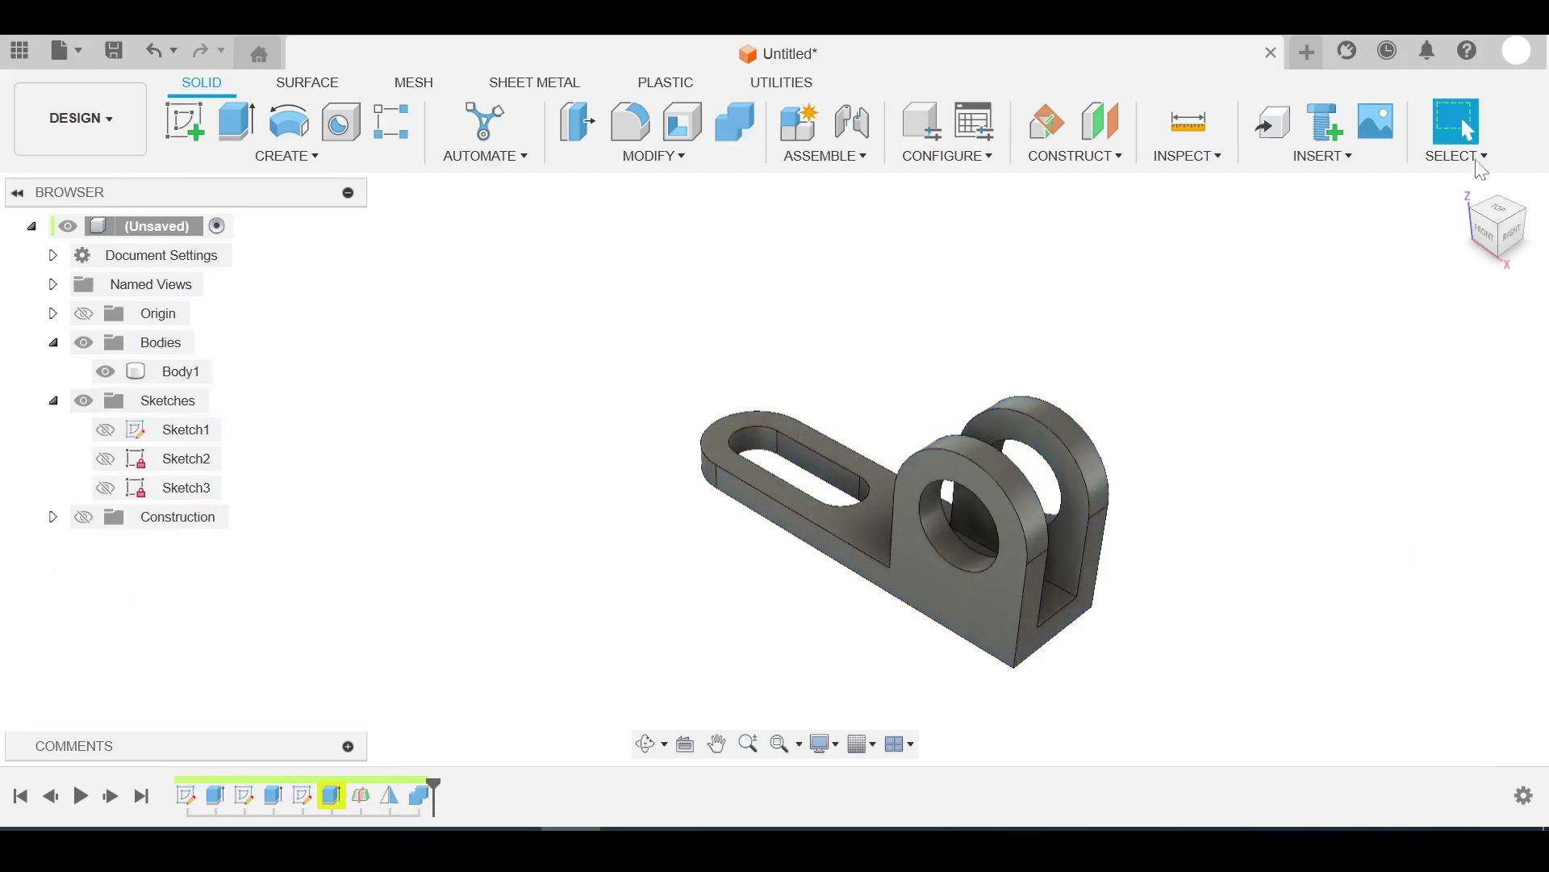
pyautogui.moveTo(1496, 223)
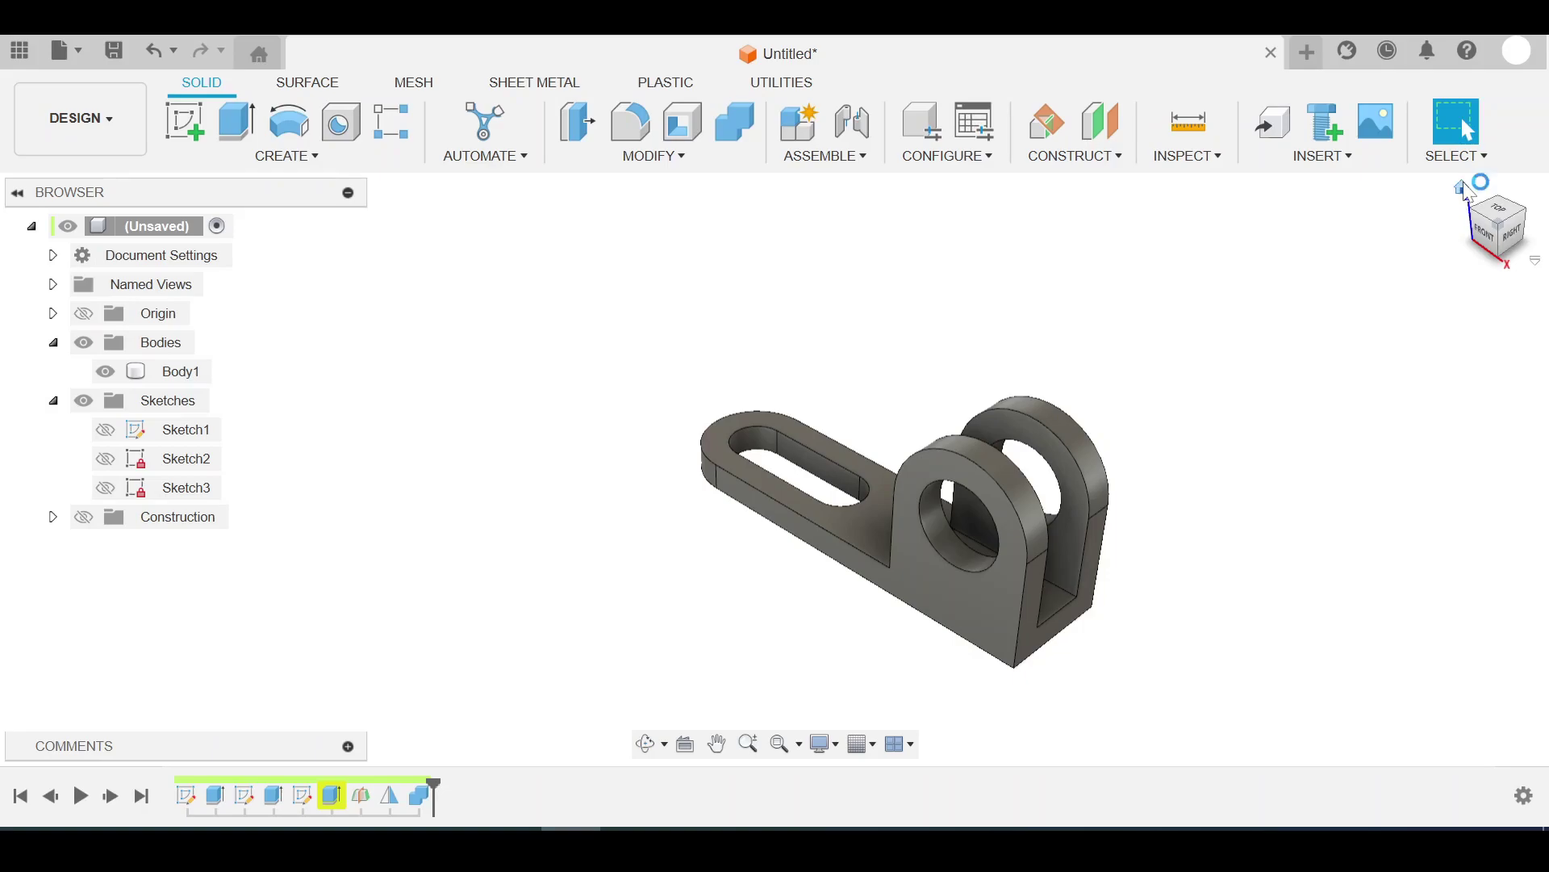
pyautogui.moveTo(1477, 190)
pyautogui.mouseDown()
pyautogui.moveTo(1345, 454)
pyautogui.moveTo(1235, 404)
pyautogui.mouseUp()
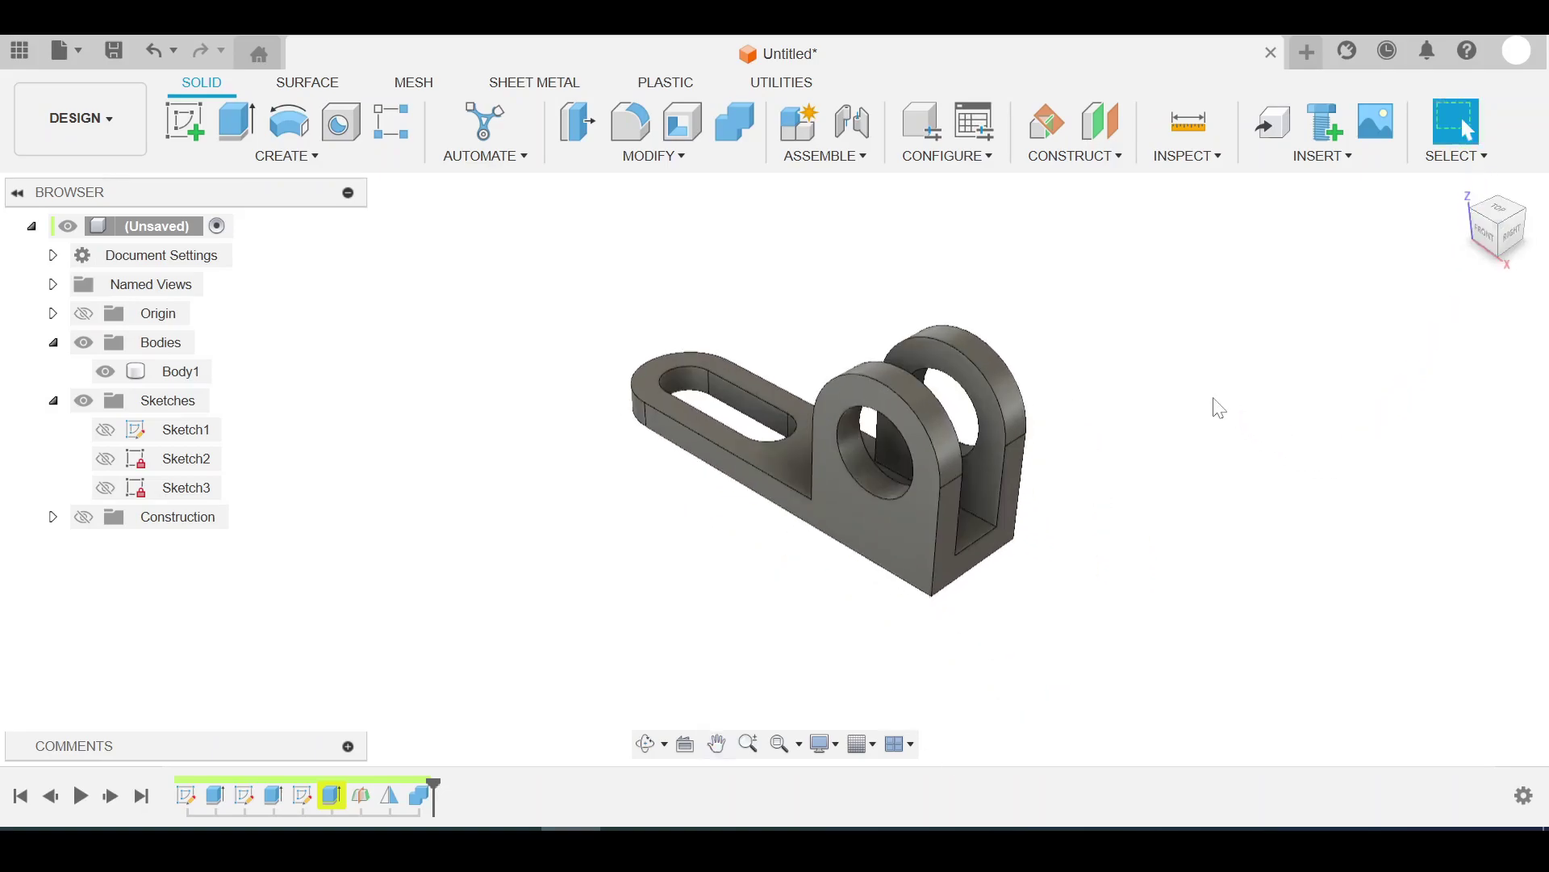